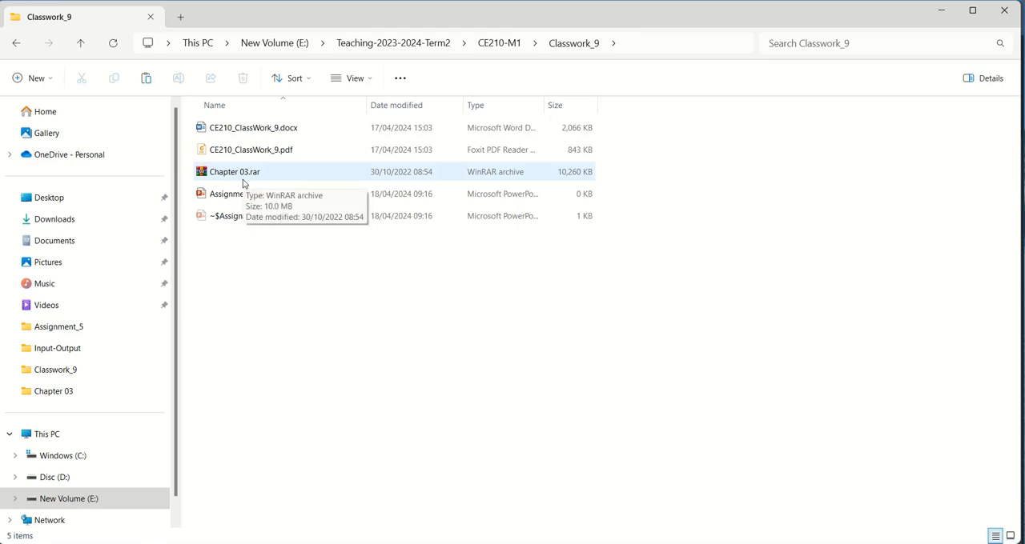
Step: Extract the Chapter 03 folder from the Chapter 03.rar archive into the Classwork_9 folder
double_click(244, 181)
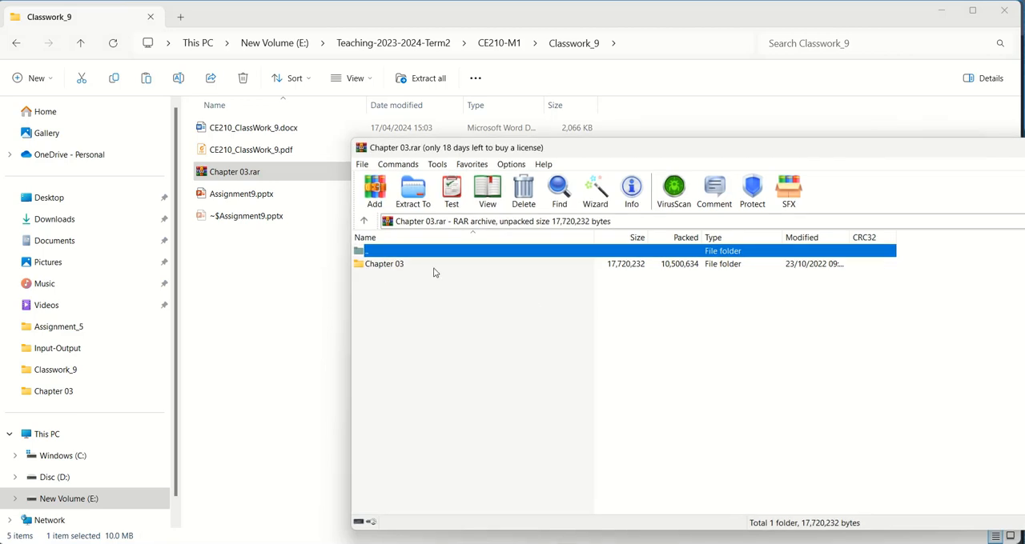
click(378, 267)
key(Escape)
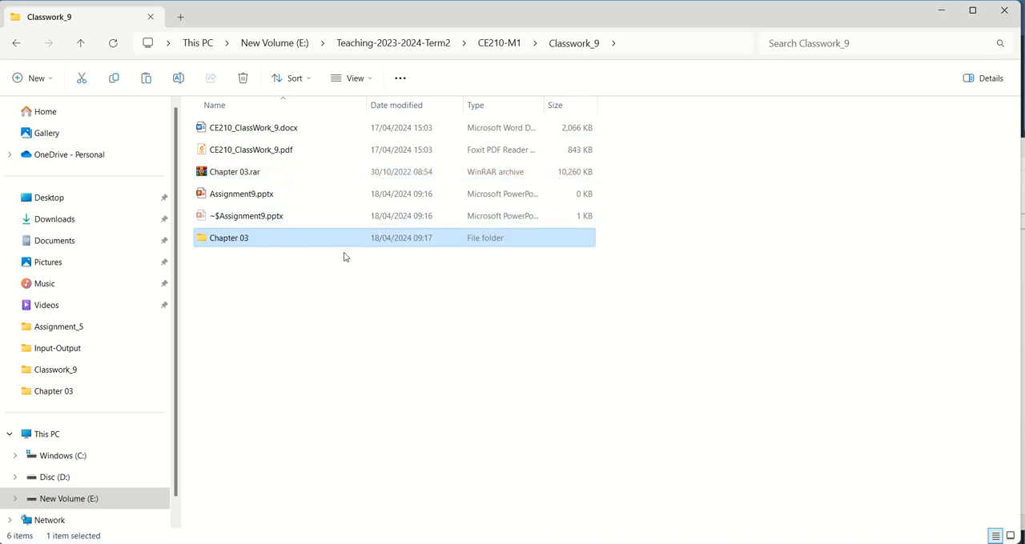
Step: Permanently delete Edit Survey Points - Complete.dwg, Essentials - Complete.f2f_xdef and Essentials - Complete.fdb_xdef from the extracted Chapter 03 folder
double_click(270, 239)
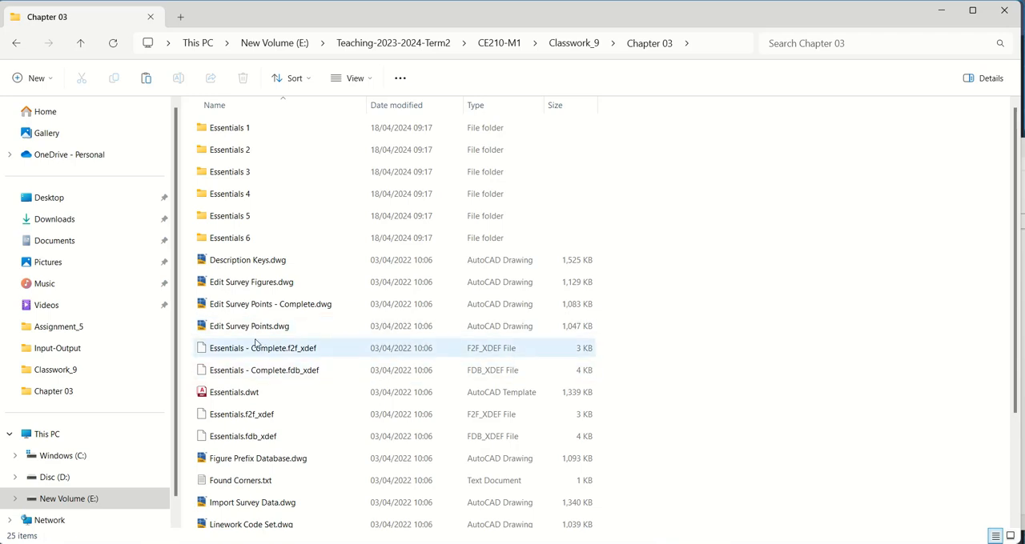
click(266, 305)
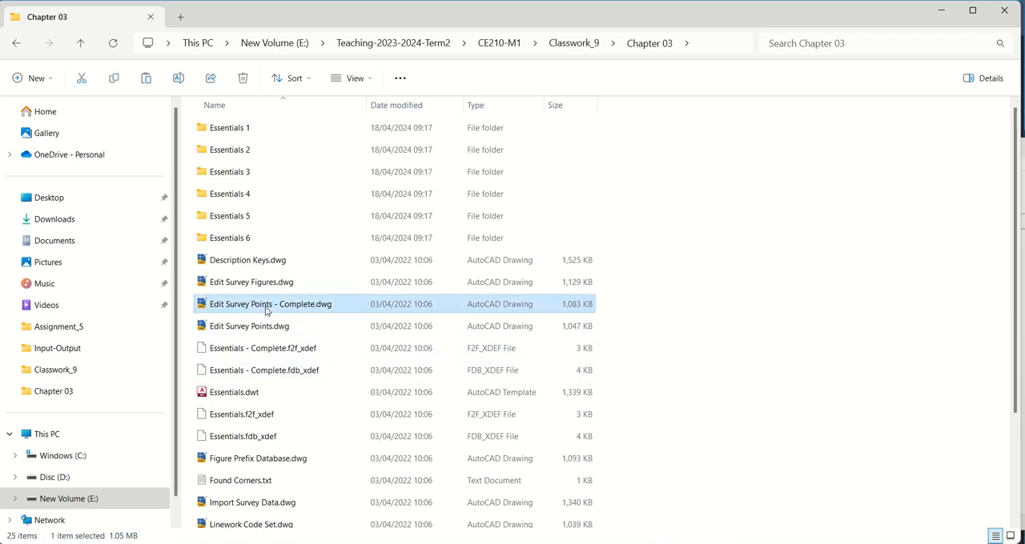
ctrl+click(286, 360)
ctrl+click(277, 373)
key(shift+Delete)
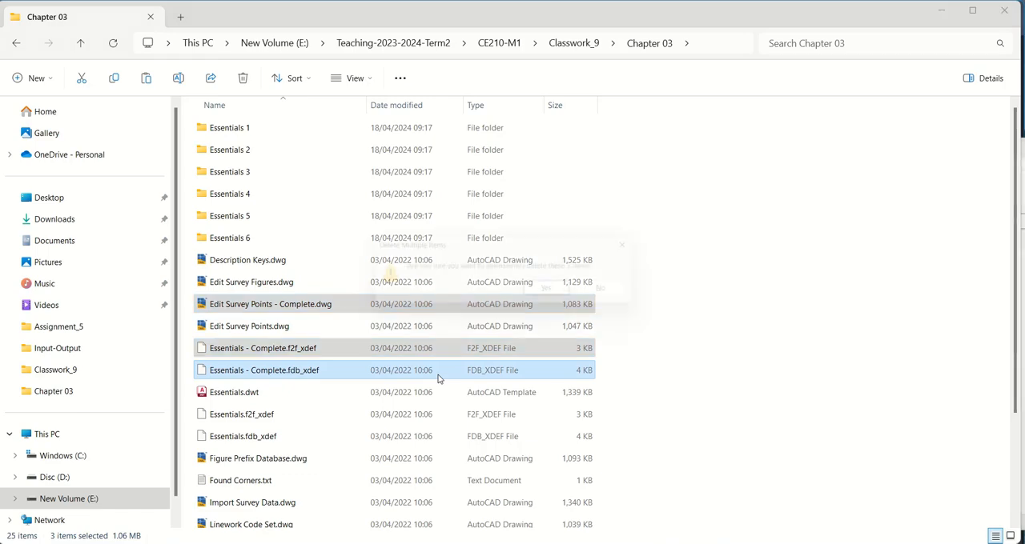
key(Return)
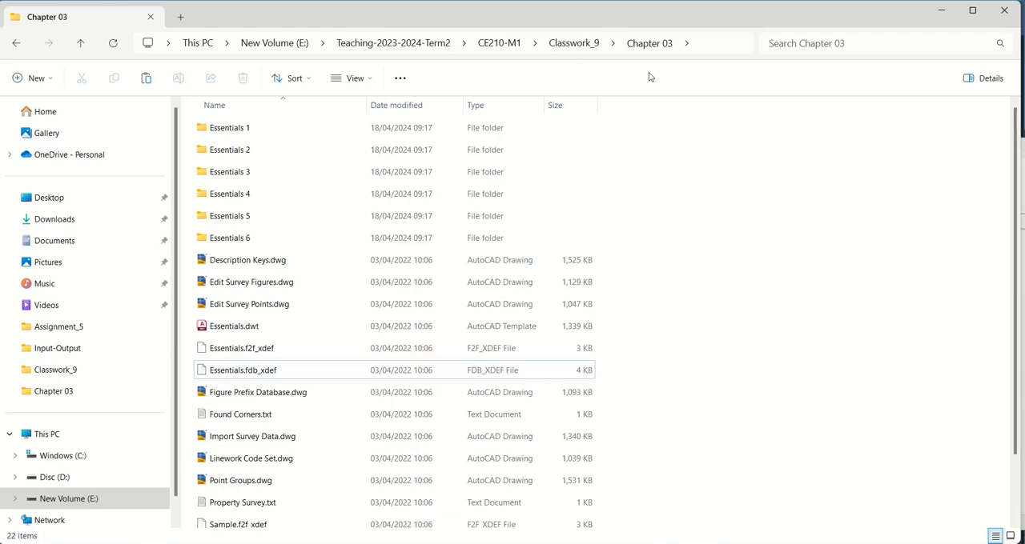
Step: Open CE210_ClassWork_9.pdf from the Classwork_9 folder and read the Exercise 1 instructions on creating a survey database
click(565, 47)
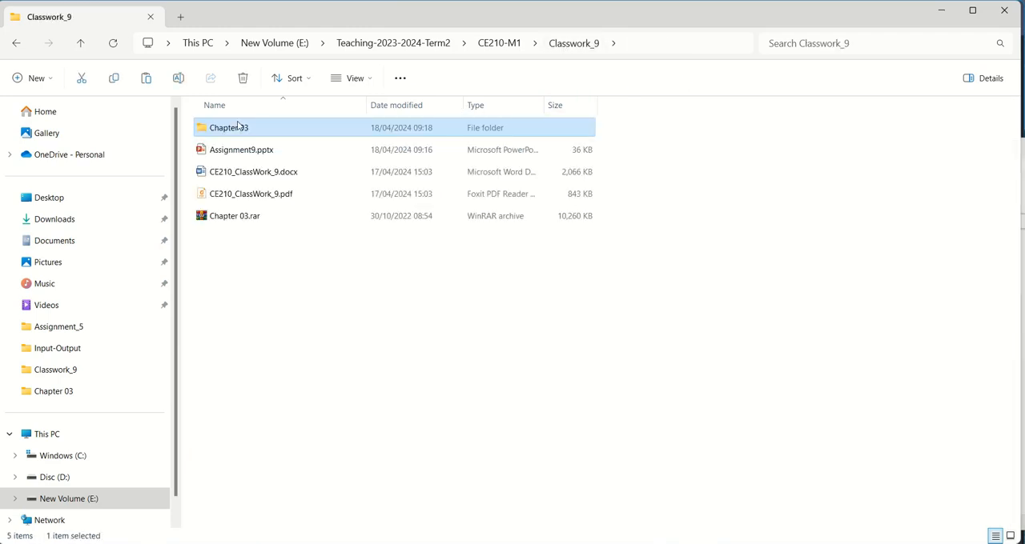
double_click(279, 198)
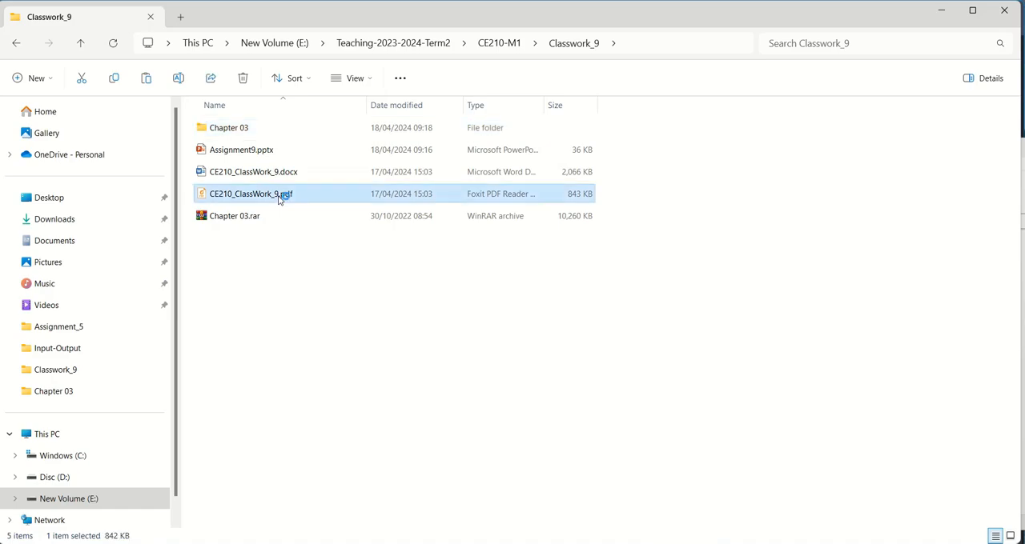
scroll(480, 357, down, 5)
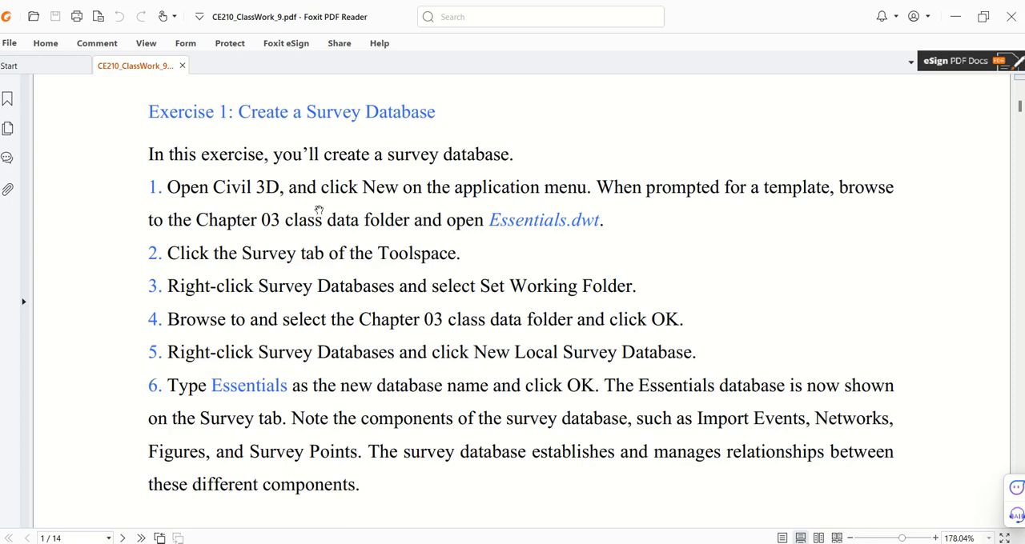
scroll(404, 325, up, 3)
scroll(405, 323, down, 2)
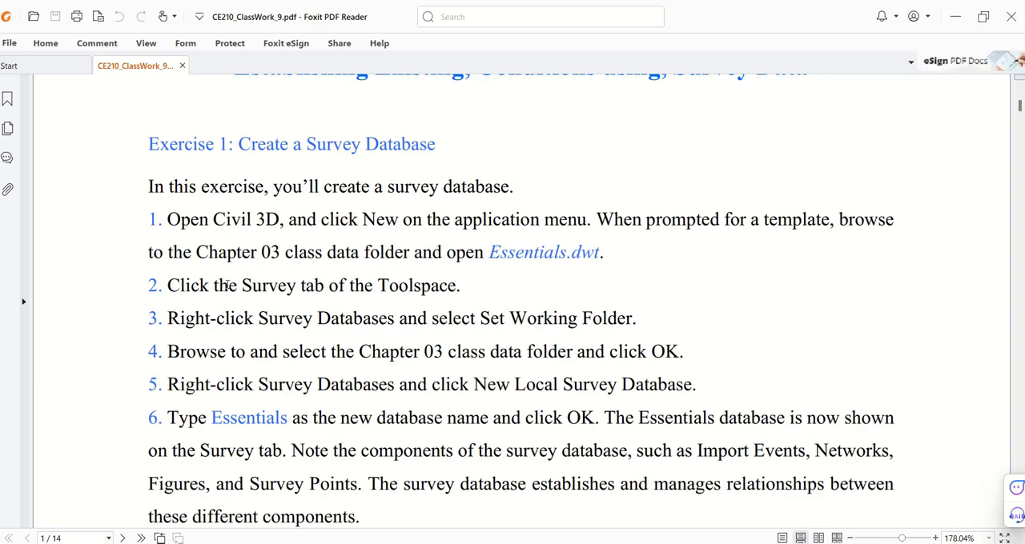
scroll(225, 286, up, 1)
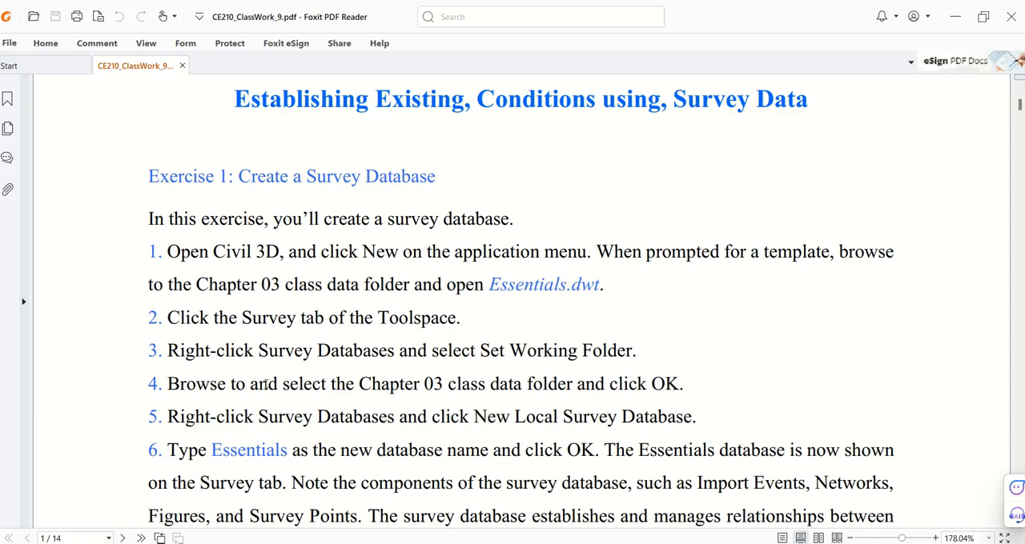
Step: Return to File Explorer and open Topo Survey.txt from the Chapter 03 folder
key(alt+Tab)
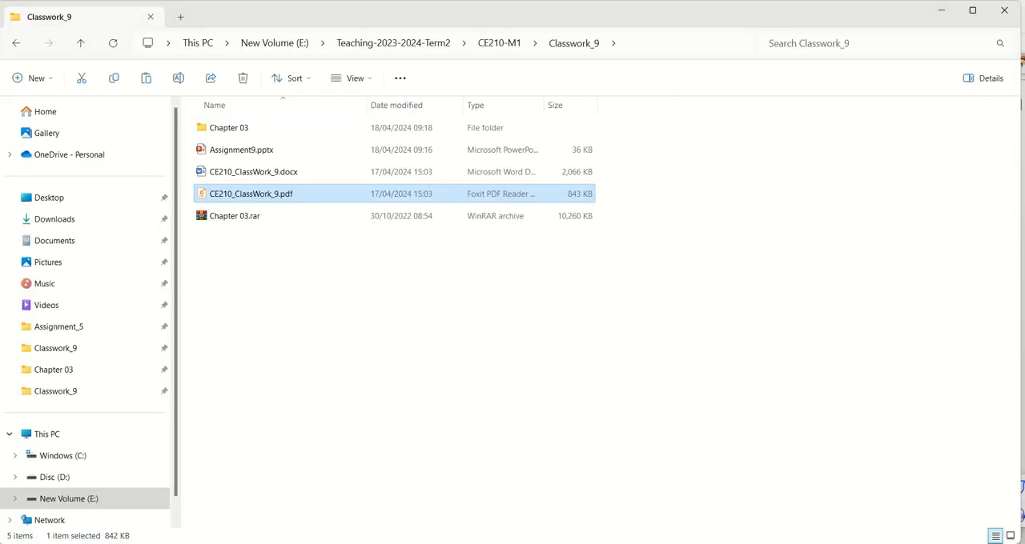
double_click(239, 137)
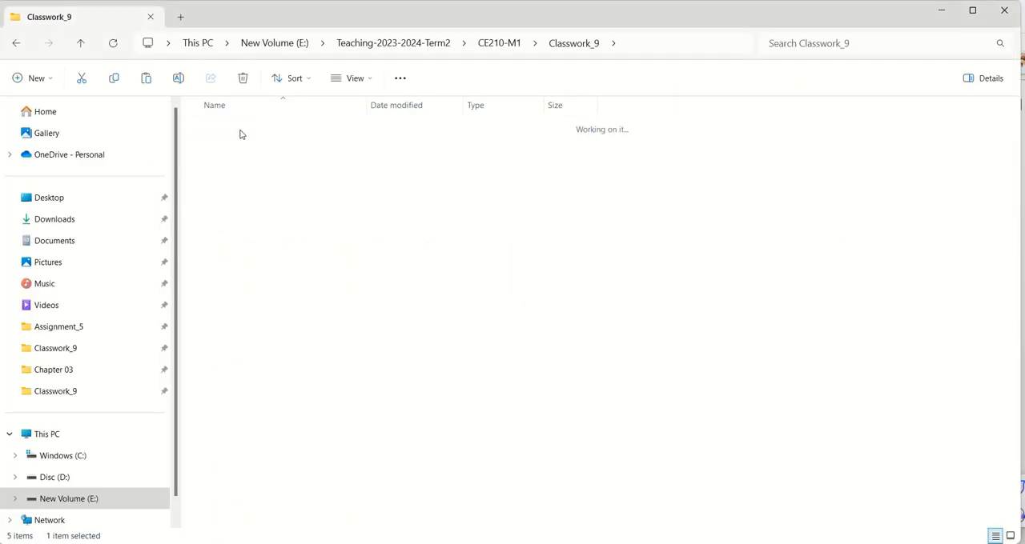
scroll(475, 421, down, 1)
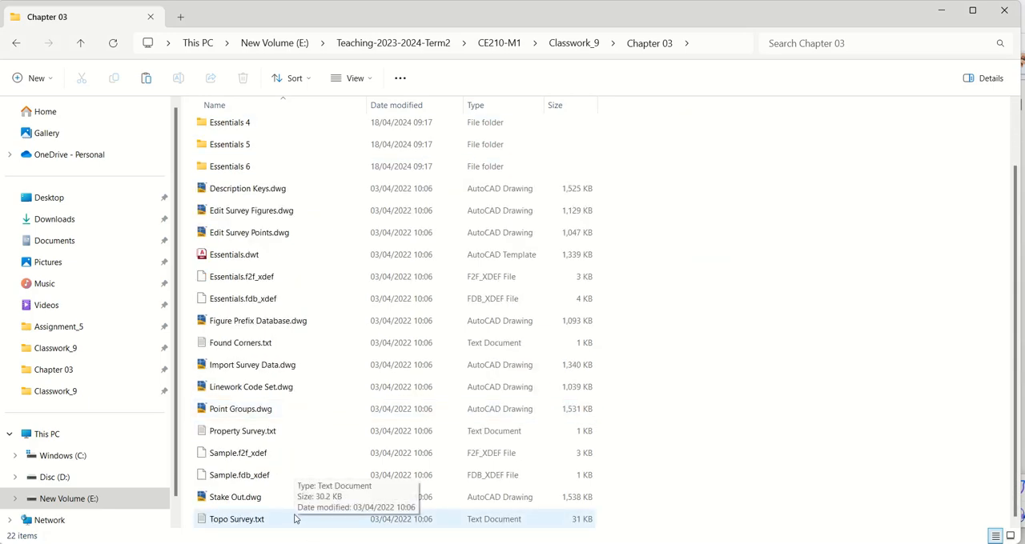
double_click(241, 522)
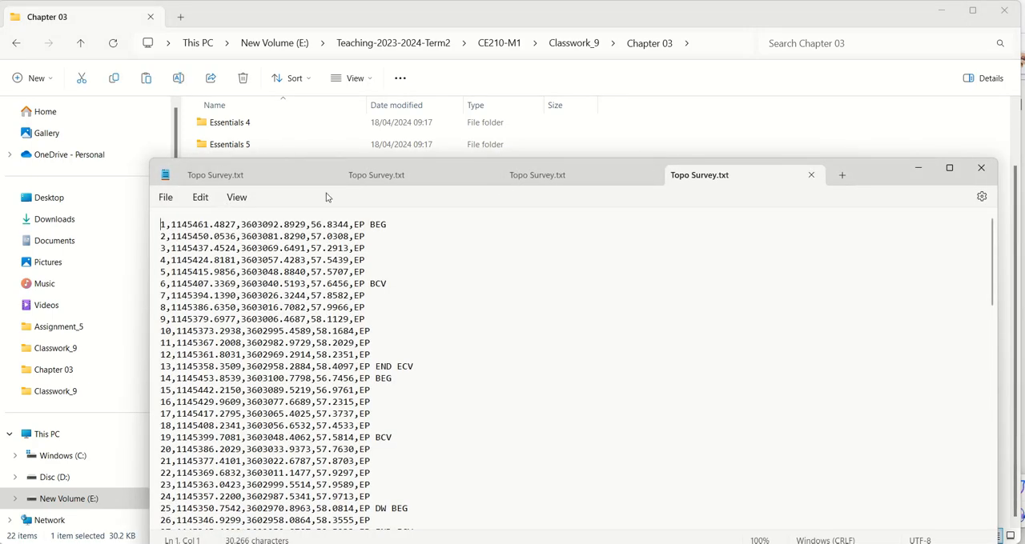
Step: Close the duplicate Topo Survey.txt tabs, examine the survey point records up to the first line, and close the file
click(328, 175)
click(327, 174)
click(337, 178)
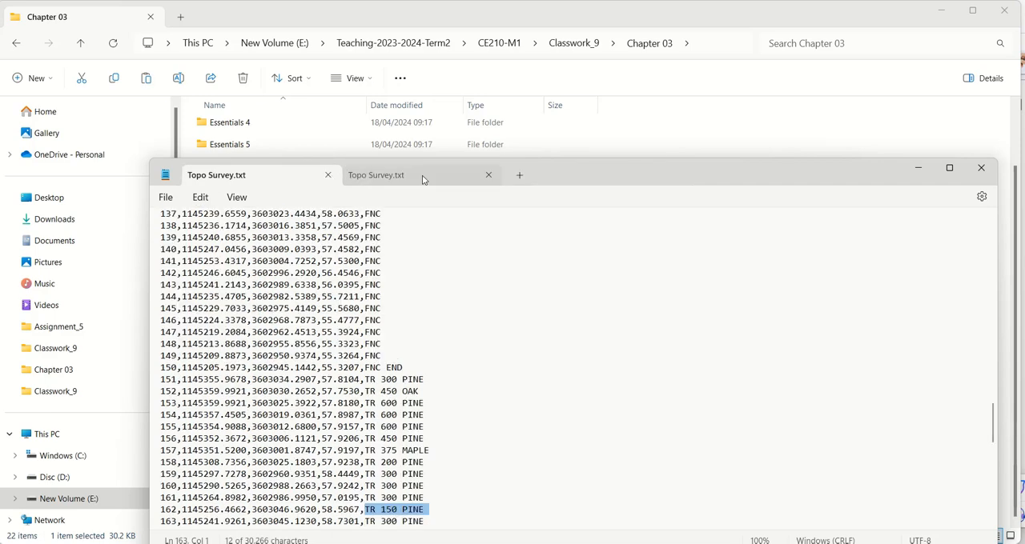
click(488, 175)
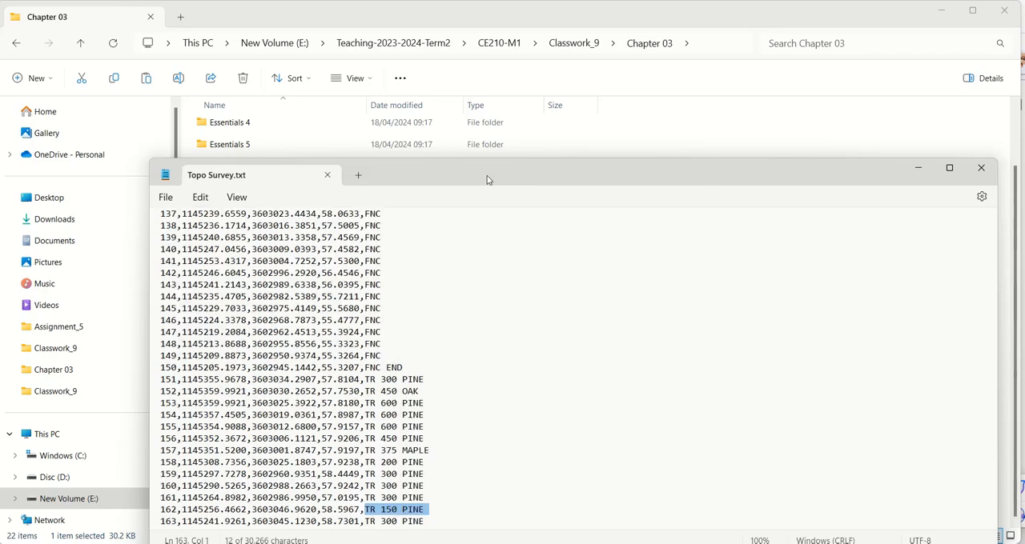
double_click(560, 168)
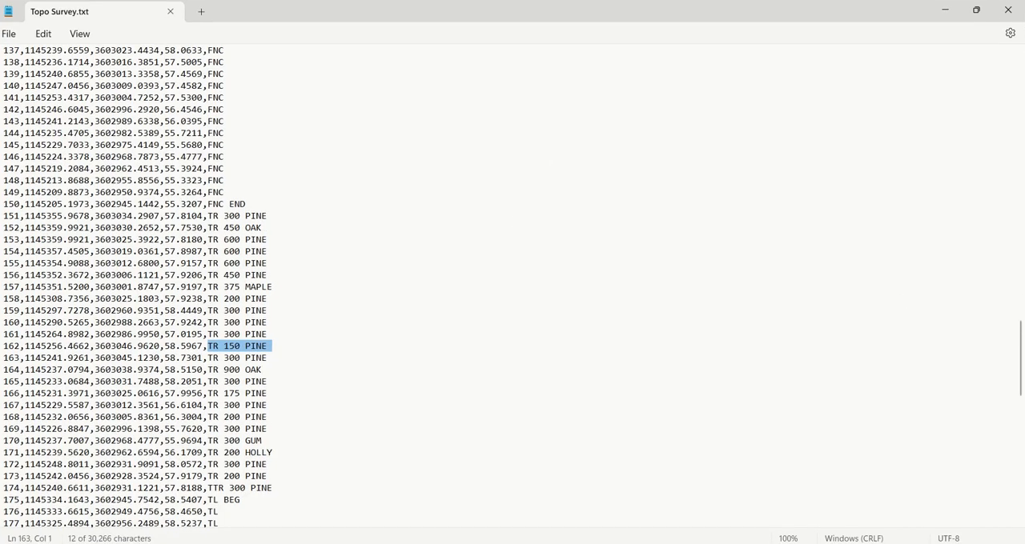
scroll(379, 256, up, 20)
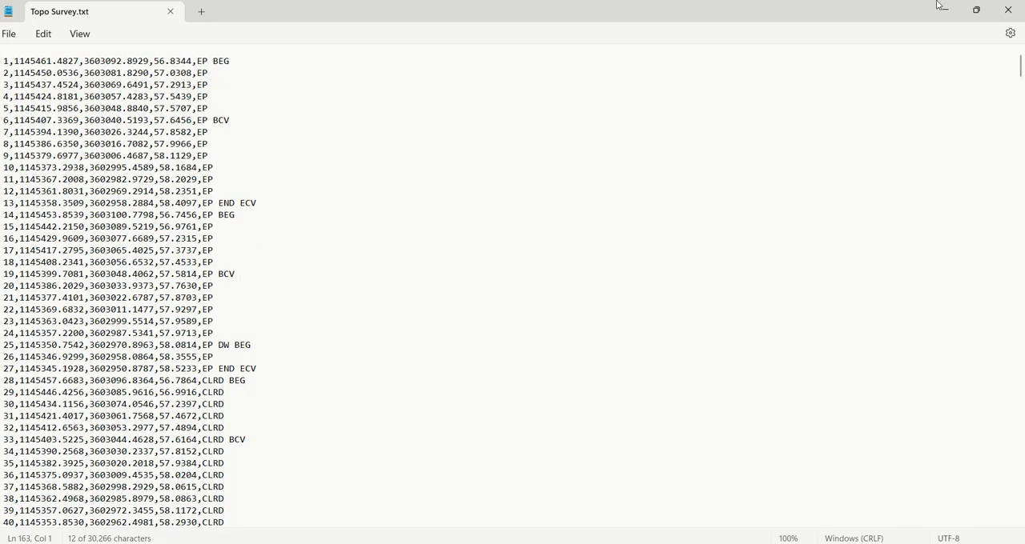
click(1009, 12)
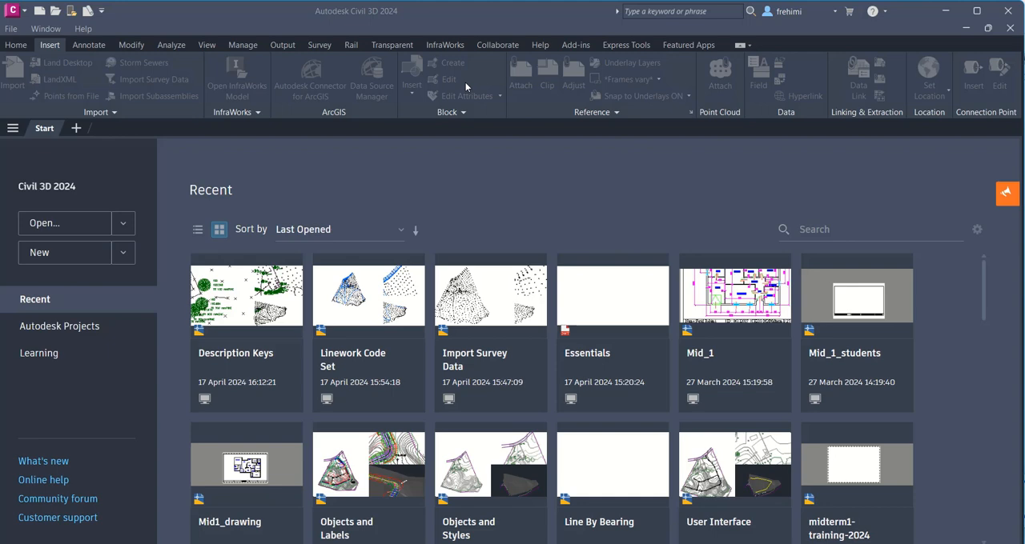
Step: In Civil 3D, start opening a file and set the file type to Drawing Template (*.dwt)
click(24, 14)
mouse_move(41, 117)
click(133, 107)
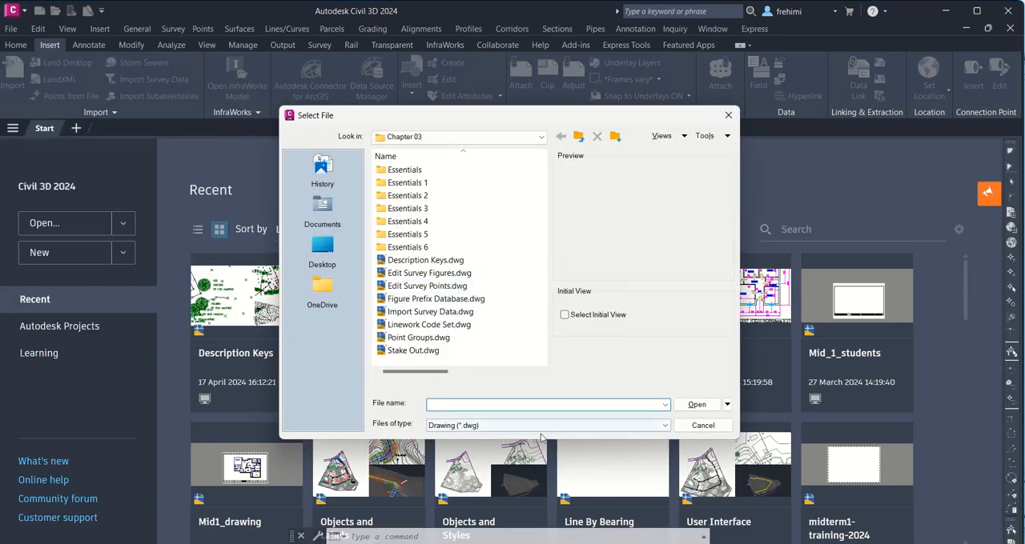
click(536, 426)
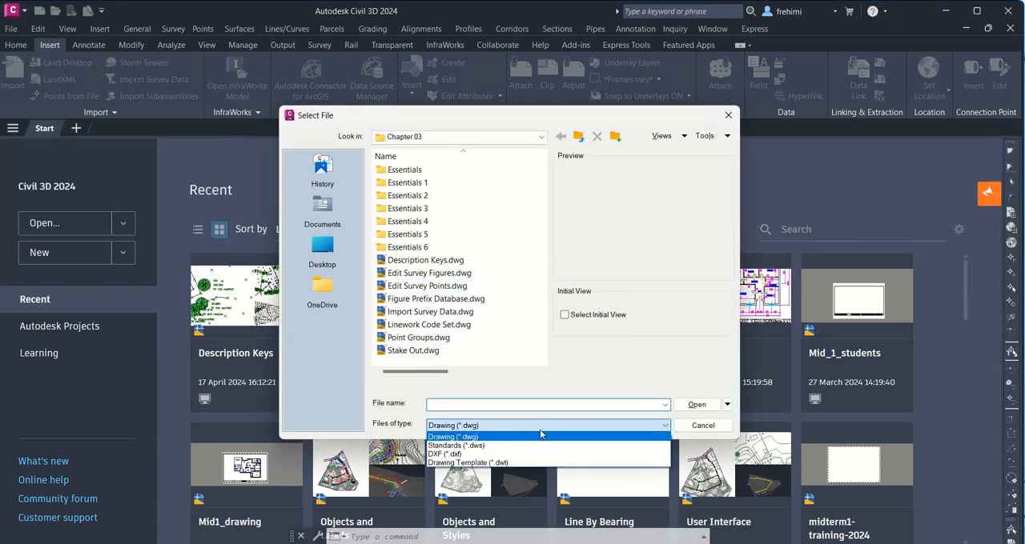
click(499, 465)
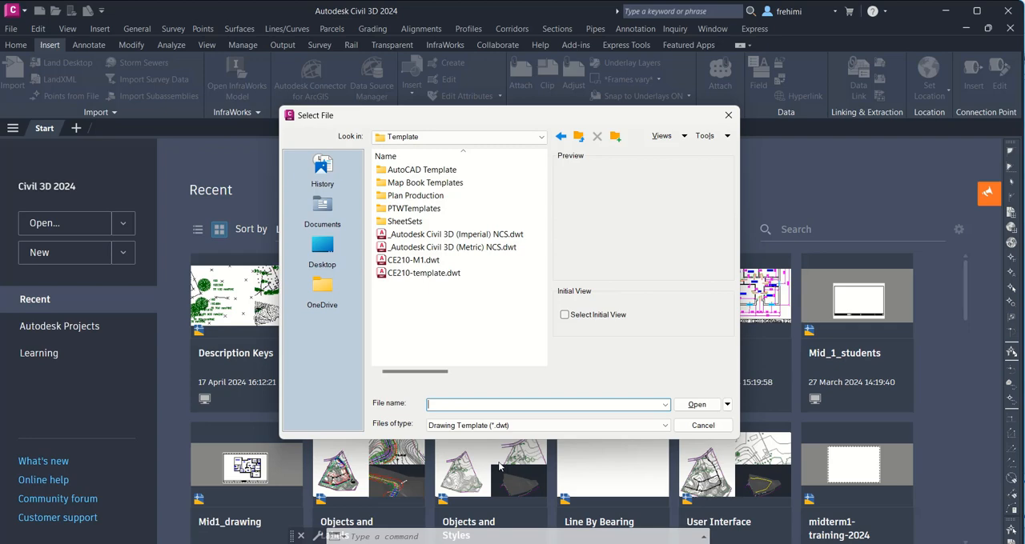
Step: Browse on New Volume (E:) to Teaching-2023-2024-Term2, CE210-M1, Classwork_9 and its Chapter 03 folder
click(500, 137)
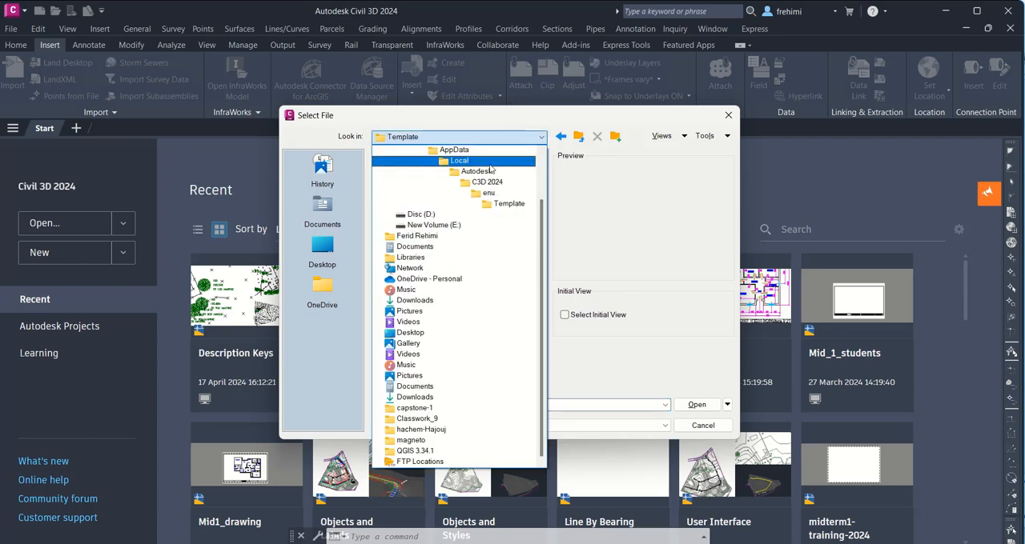
click(449, 226)
click(428, 262)
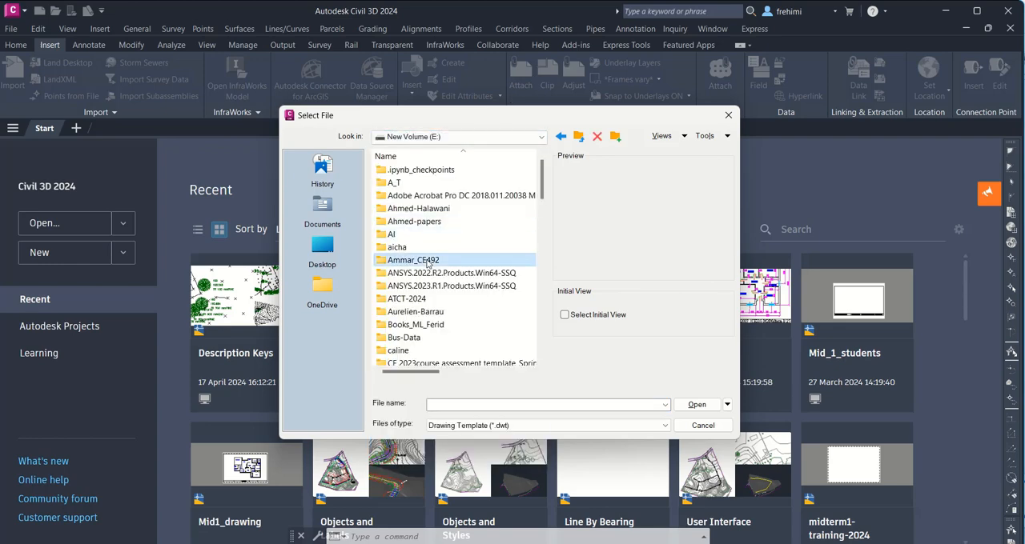
scroll(428, 262, down, 10)
double_click(441, 223)
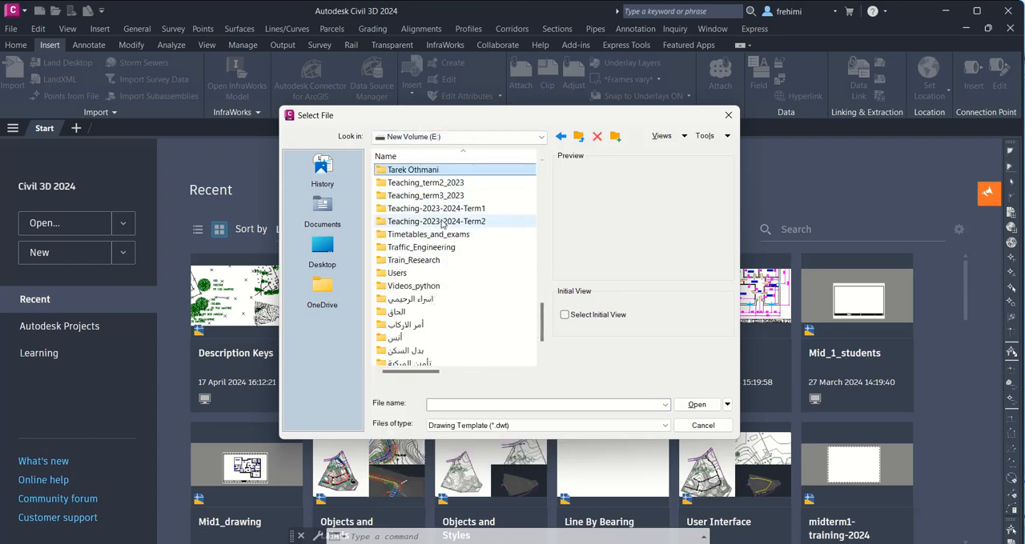
double_click(423, 183)
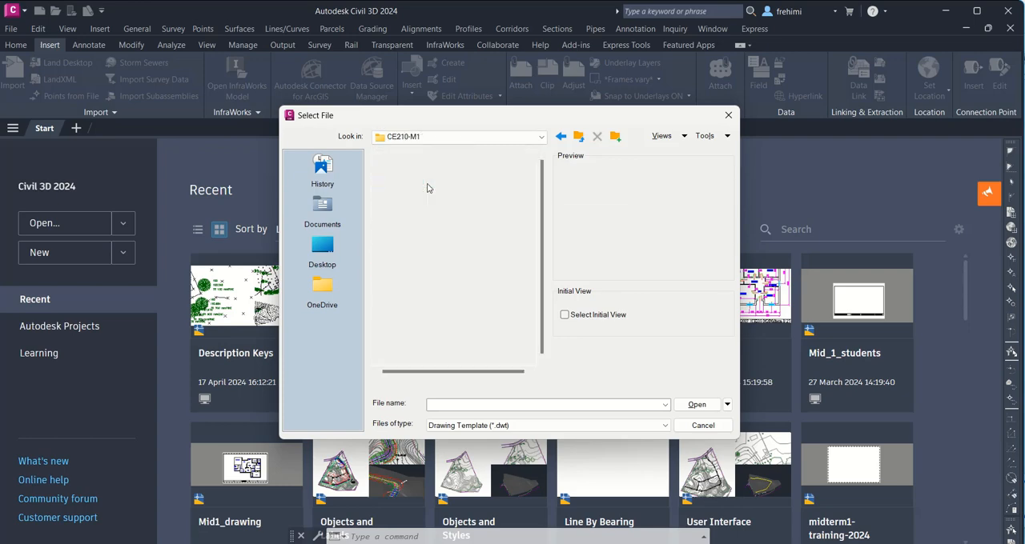
double_click(438, 222)
double_click(421, 170)
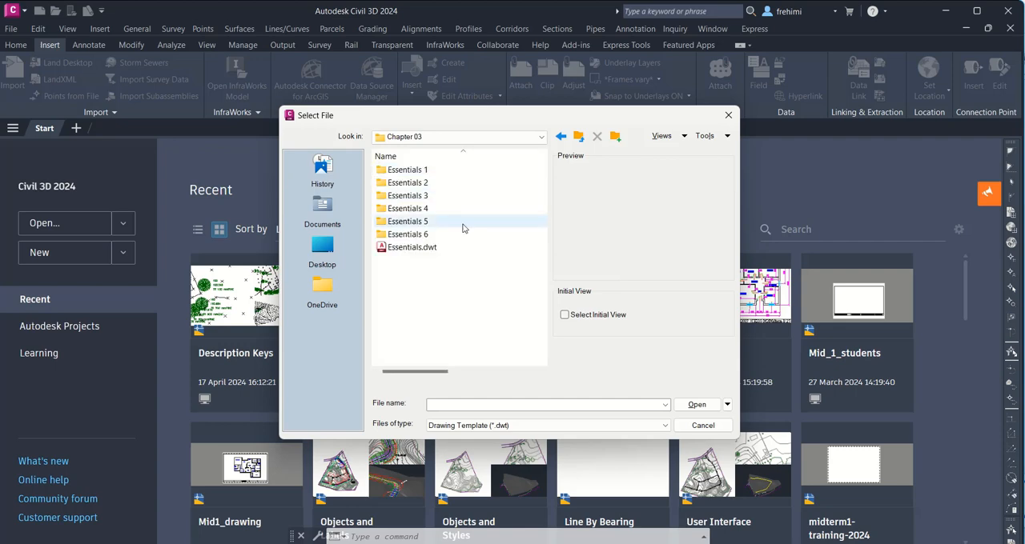
Step: Open the Essentials.dwt template and dismiss the earlier-version notice
click(401, 253)
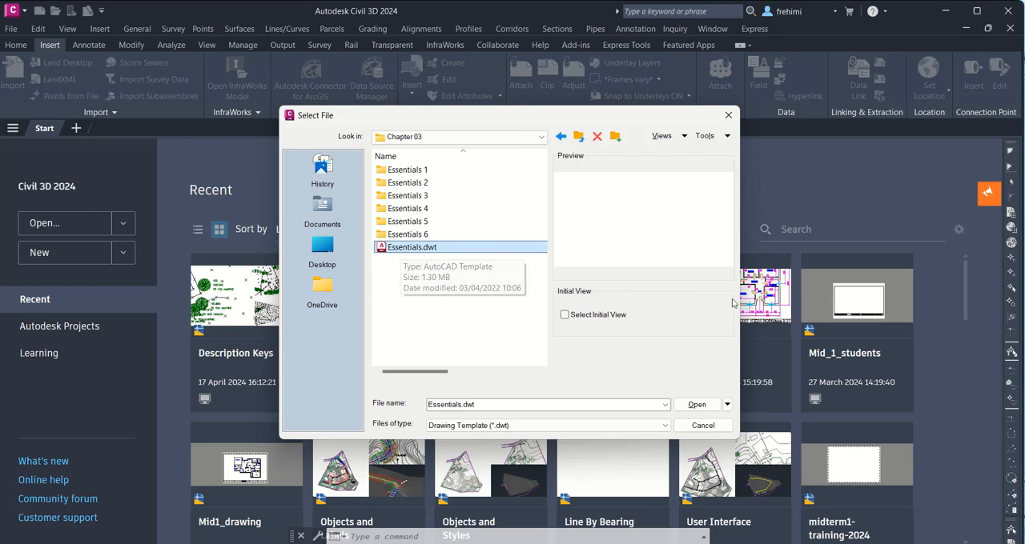
click(694, 404)
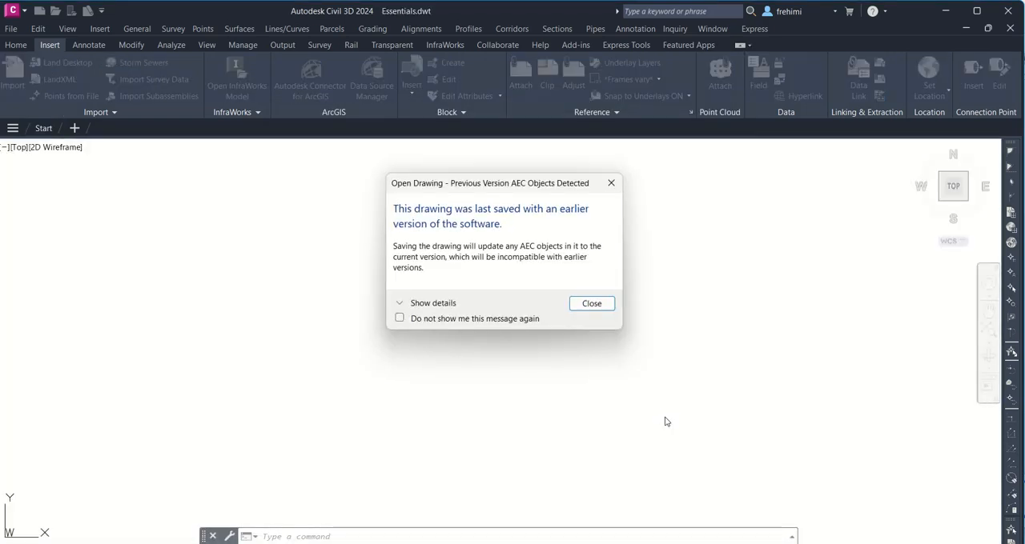
click(596, 305)
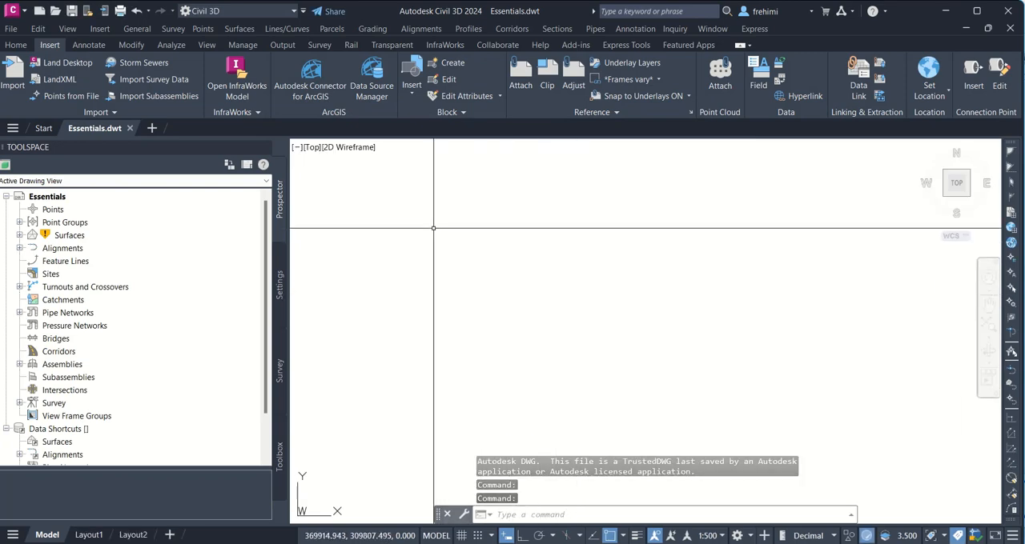
Step: Examine the template's layers in the Layer Properties Manager, then close it
click(15, 45)
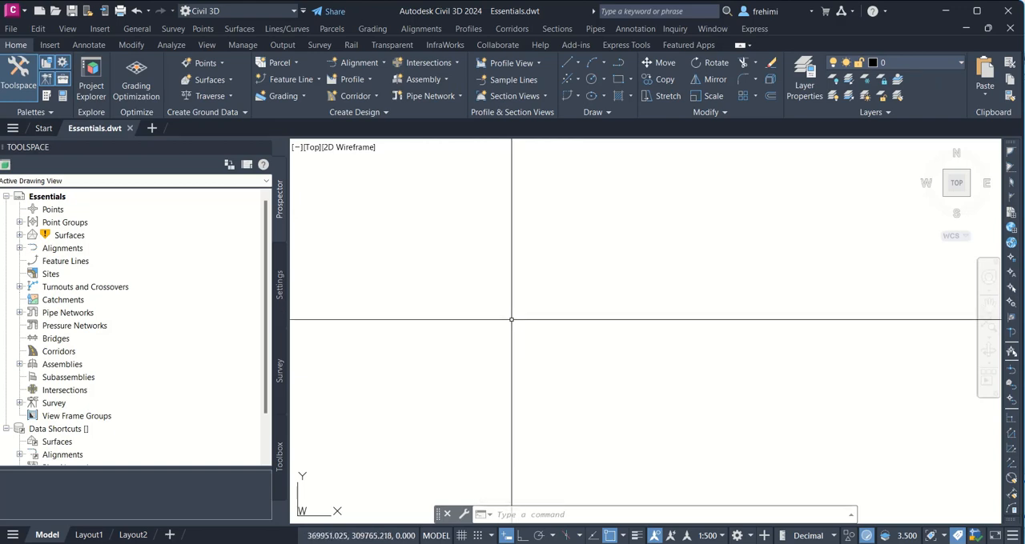
click(938, 61)
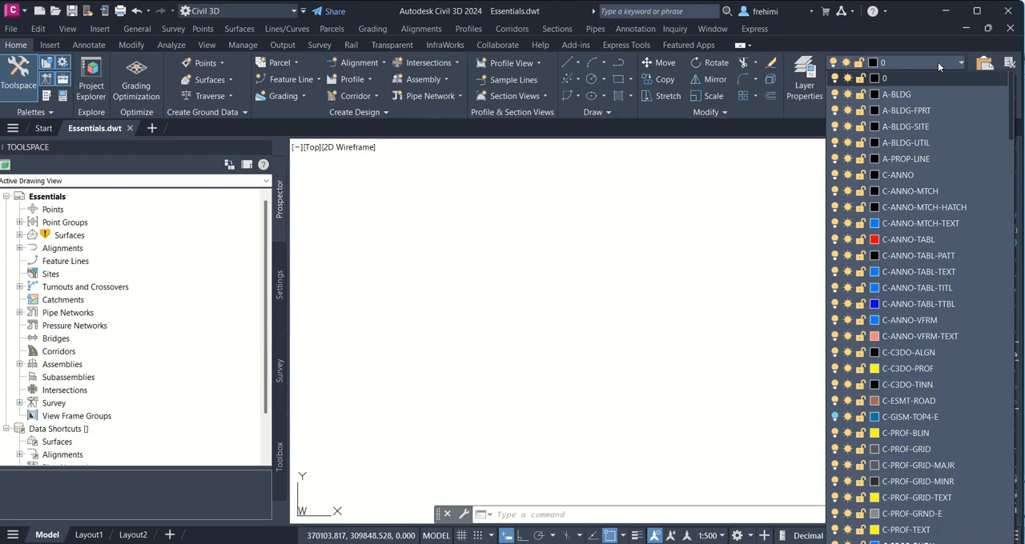
click(809, 72)
click(809, 72)
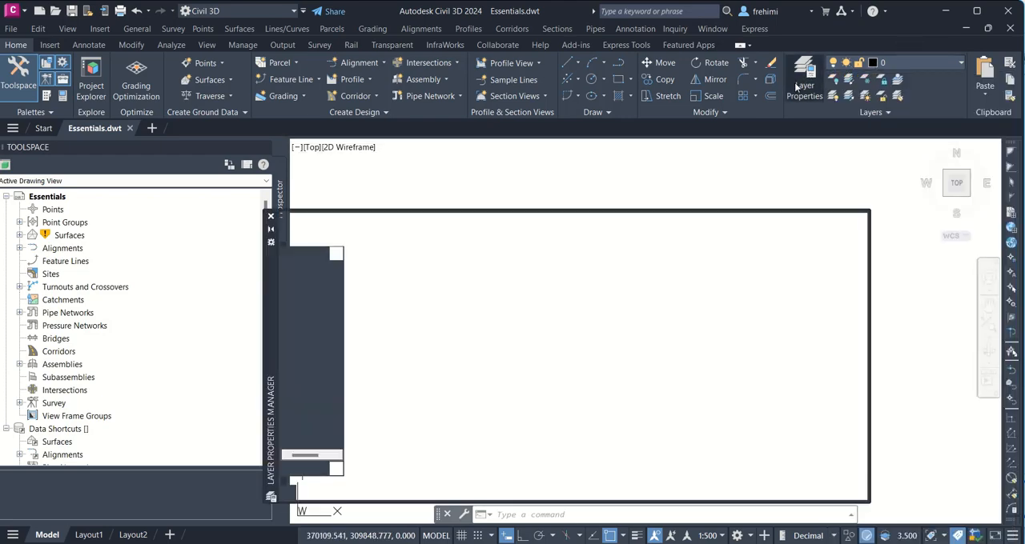
scroll(599, 344, down, 20)
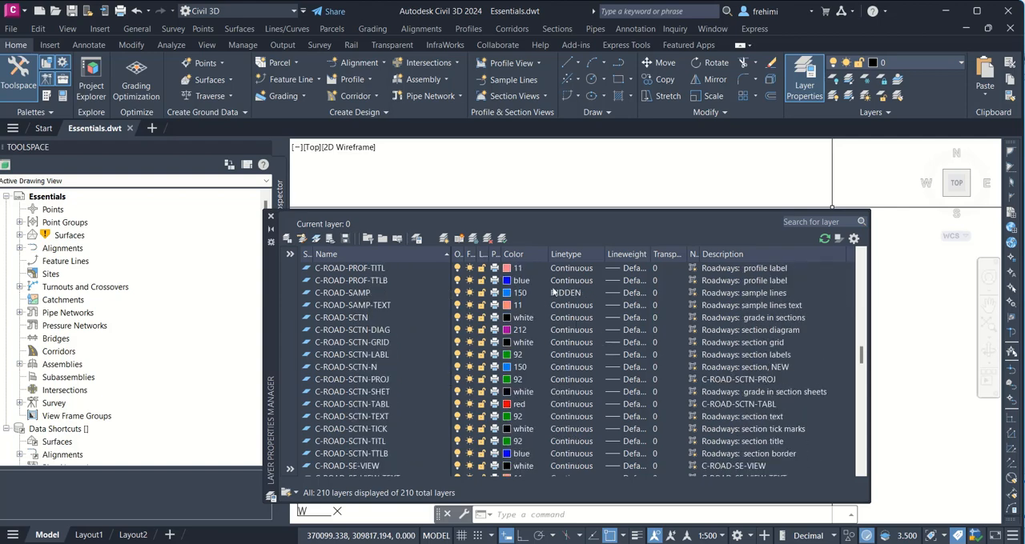
click(271, 216)
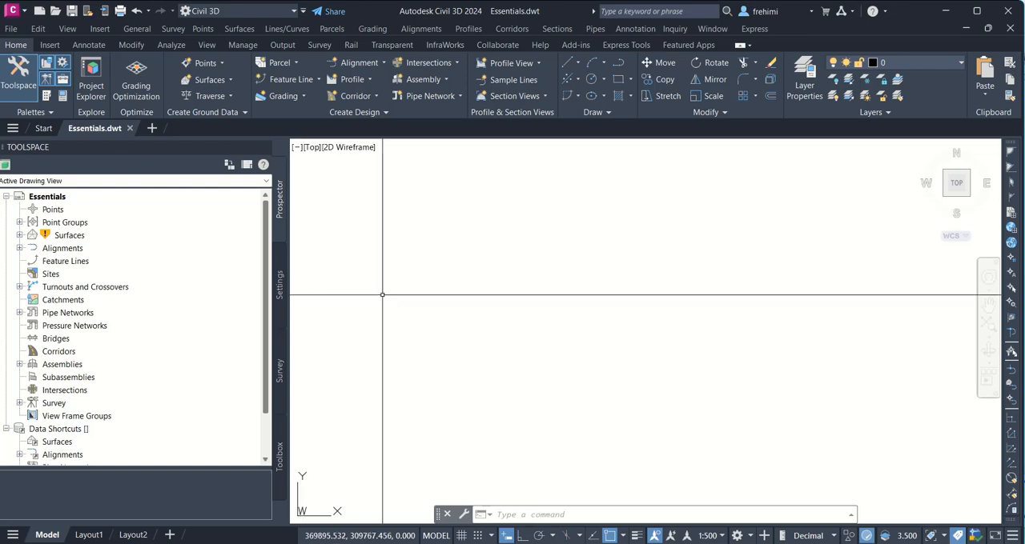
Step: Read Exercise 1's steps for setting the working folder and creating the survey database in the PDF, then return to Civil 3D
key(alt+Tab)
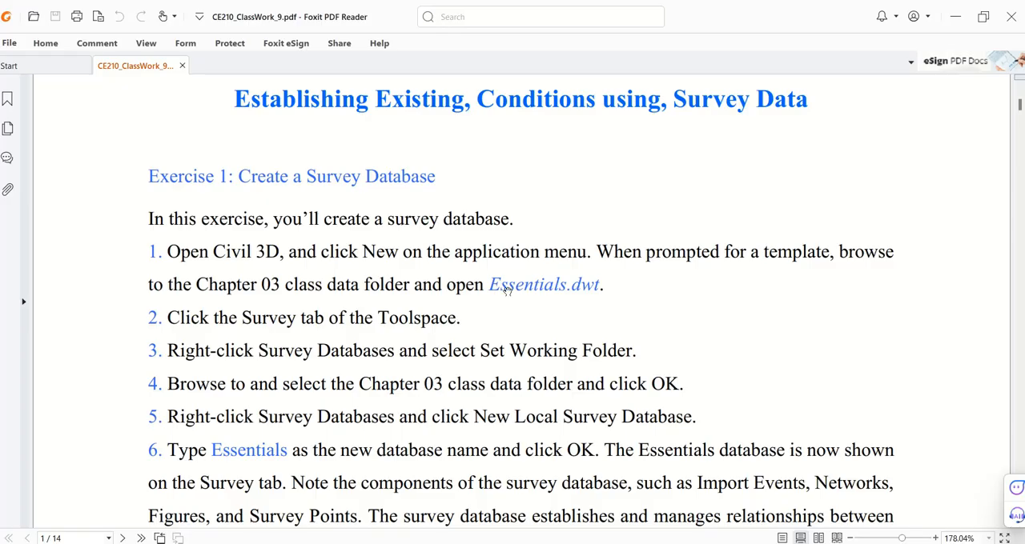
scroll(506, 419, down, 2)
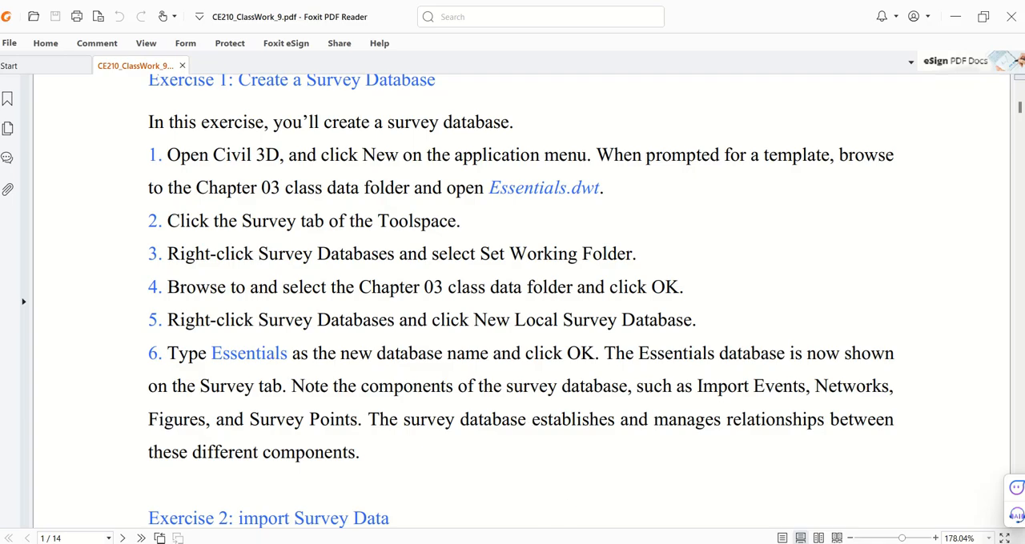
key(alt+Tab)
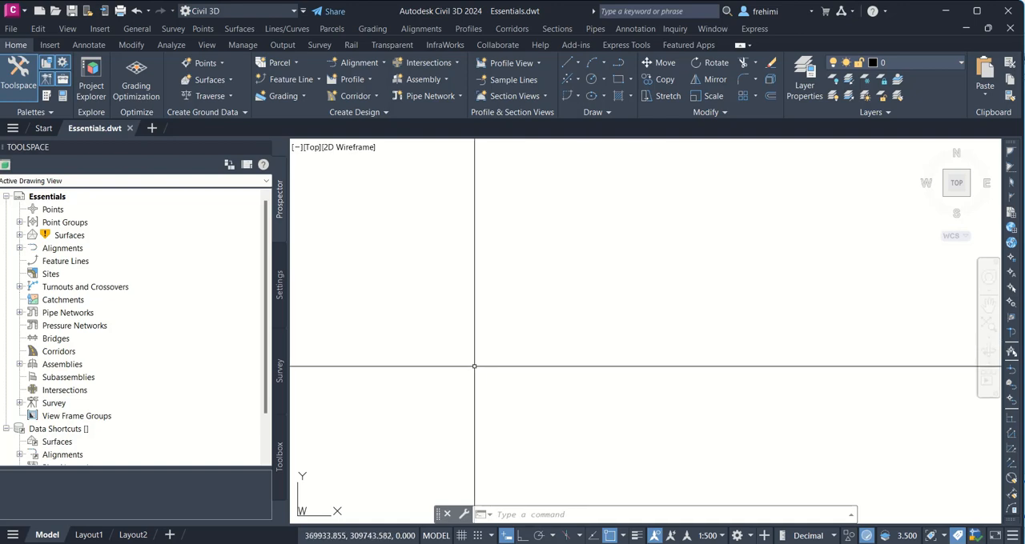
Step: Set the survey databases' working folder to the Chapter 03 folder in CE210-M2\Classwork_9
click(281, 370)
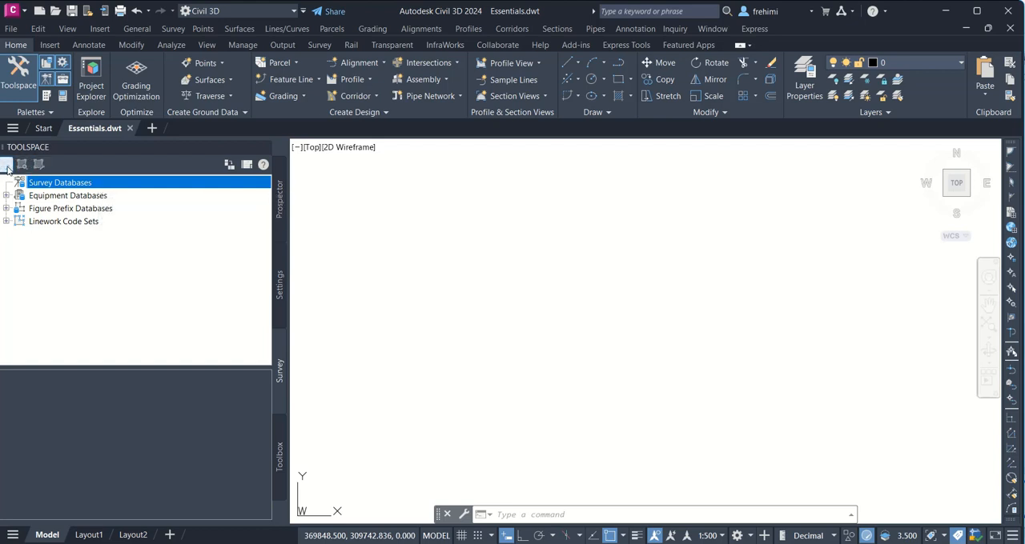
right_click(34, 186)
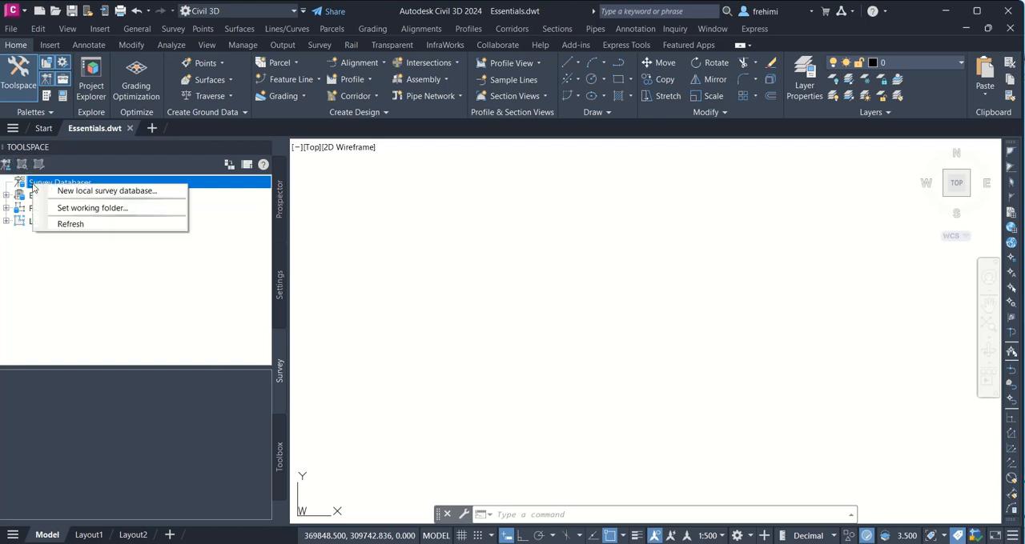
click(68, 209)
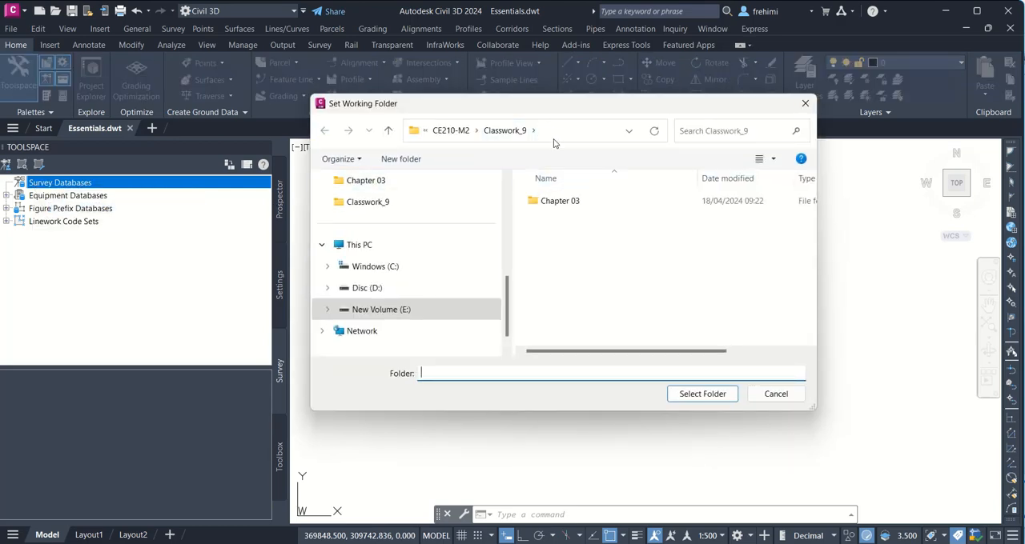
click(586, 207)
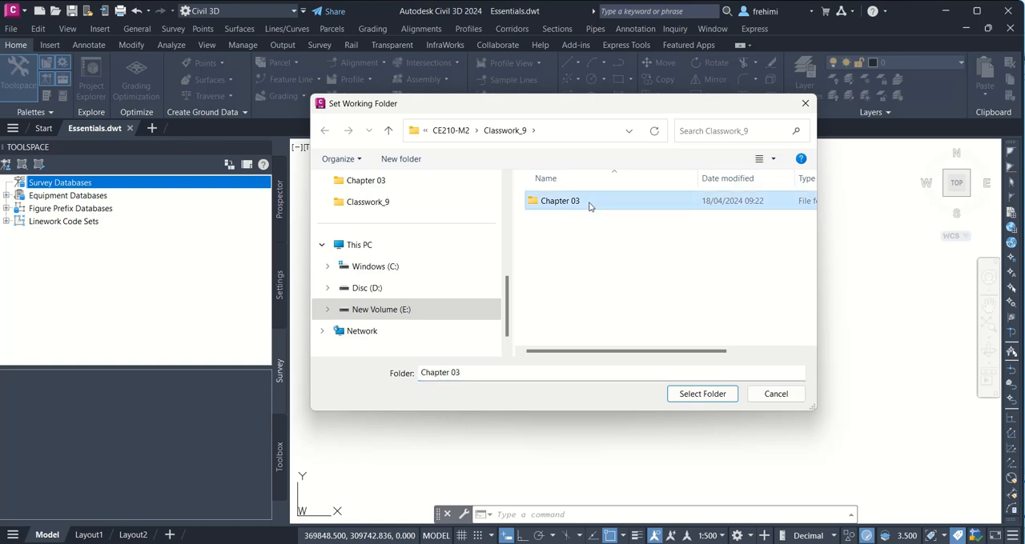
click(606, 204)
double_click(606, 204)
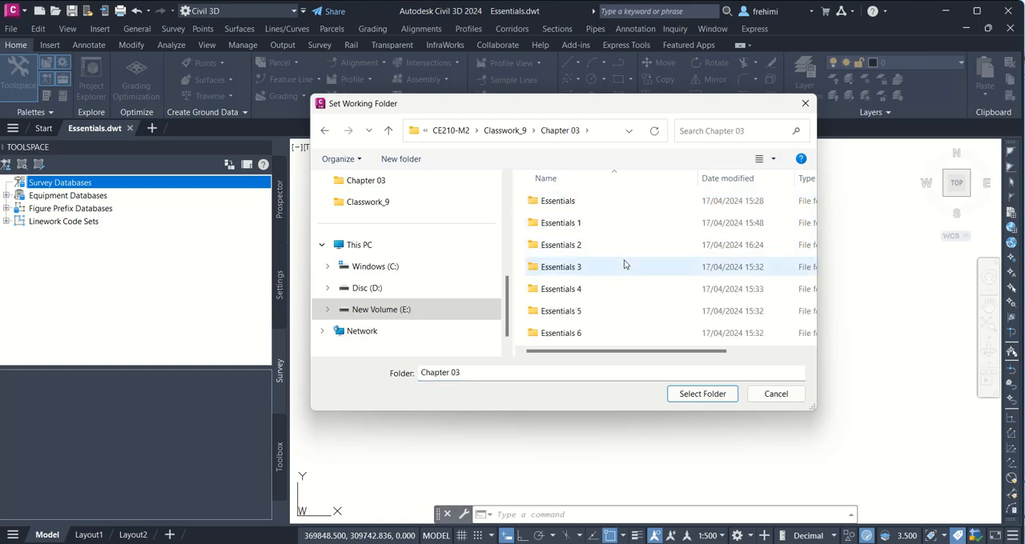
click(703, 394)
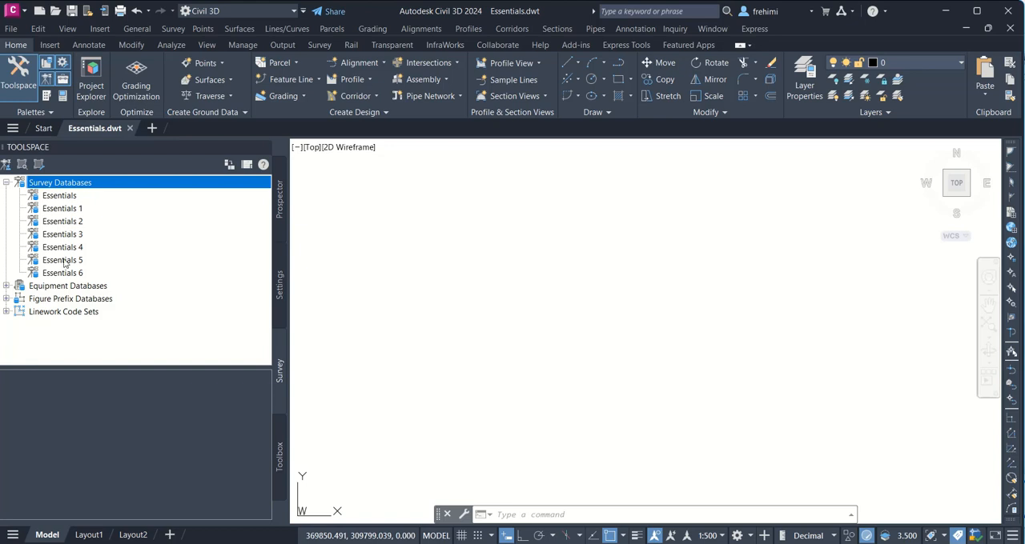
Step: Check the Essentials database's options and examine the CE210-M1 Chapter 03 folder's contents and path in File Explorer
right_click(77, 200)
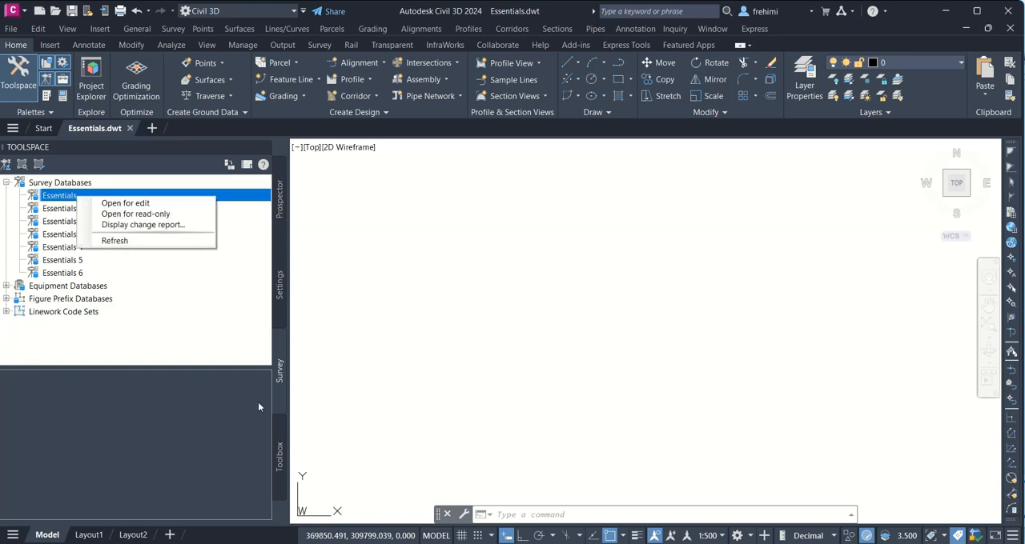
mouse_move(509, 541)
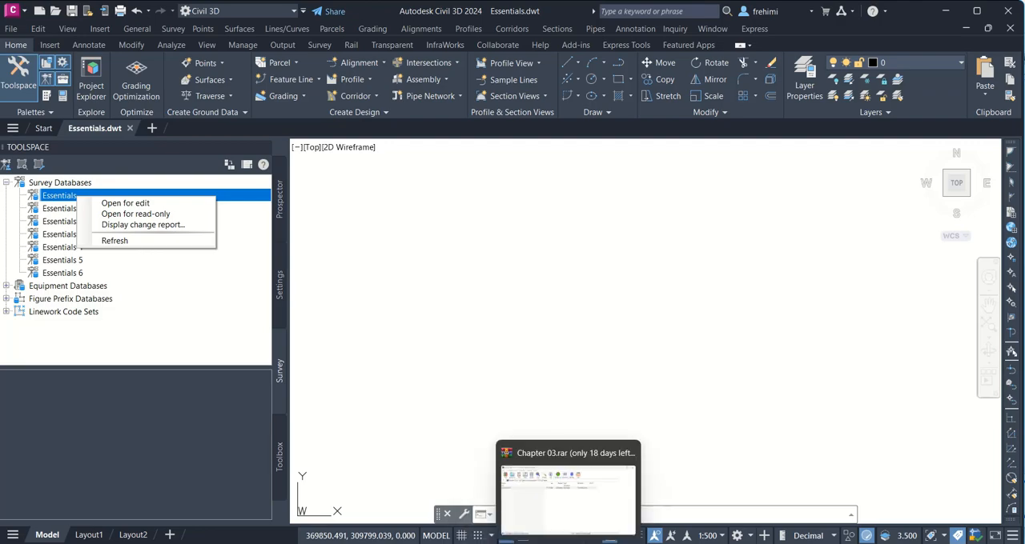
click(507, 498)
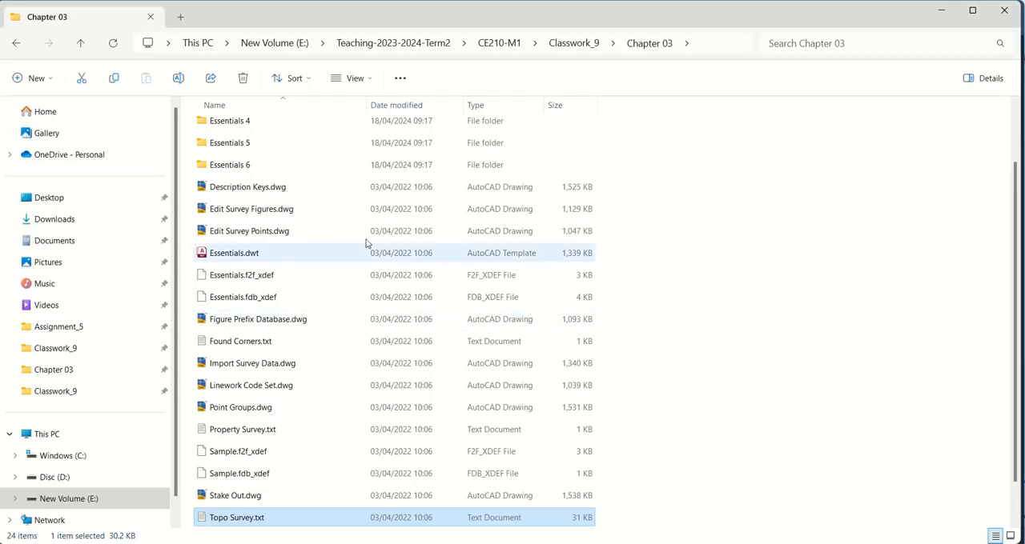
scroll(293, 206, up, 1)
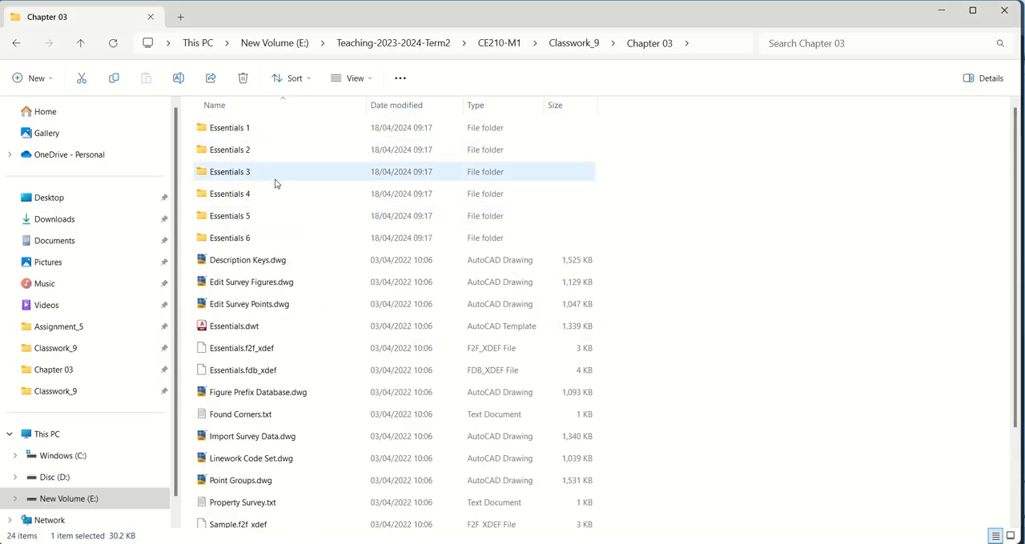
scroll(341, 254, down, 2)
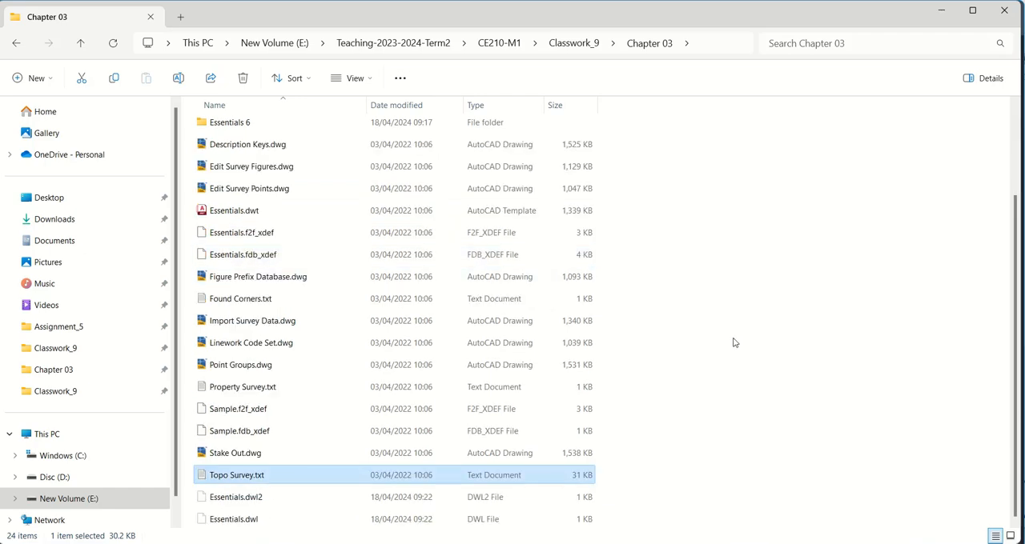
scroll(733, 343, up, 2)
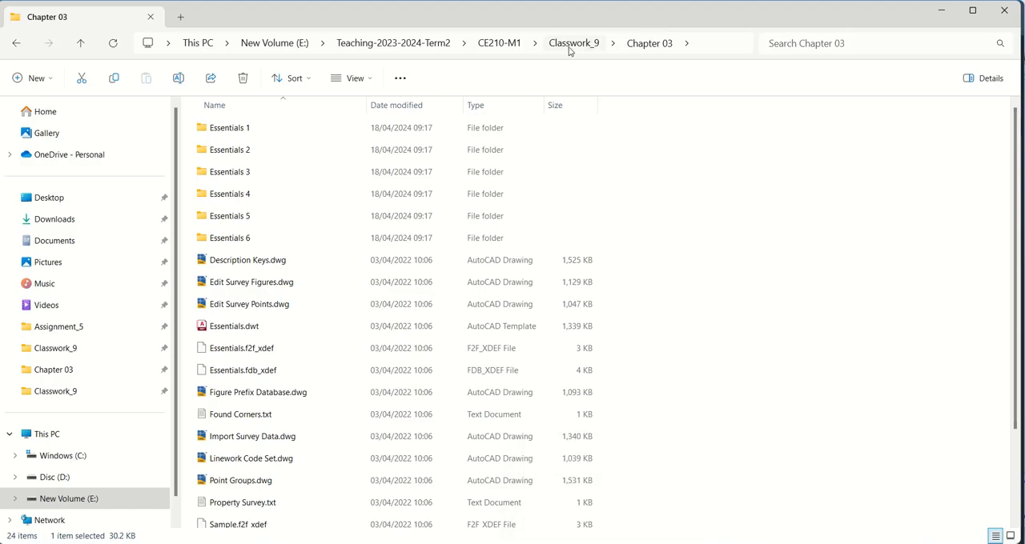
click(488, 542)
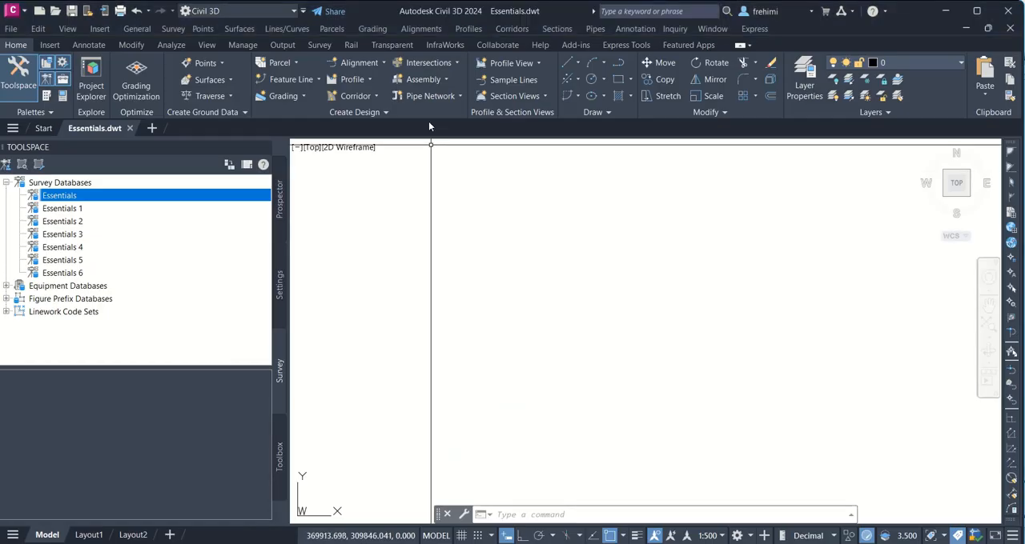
Step: In Civil 3D, set the survey databases' working folder to Teaching-2023-2024-Term2\CE210-M1\Classwork_9\Chapter 03
right_click(72, 185)
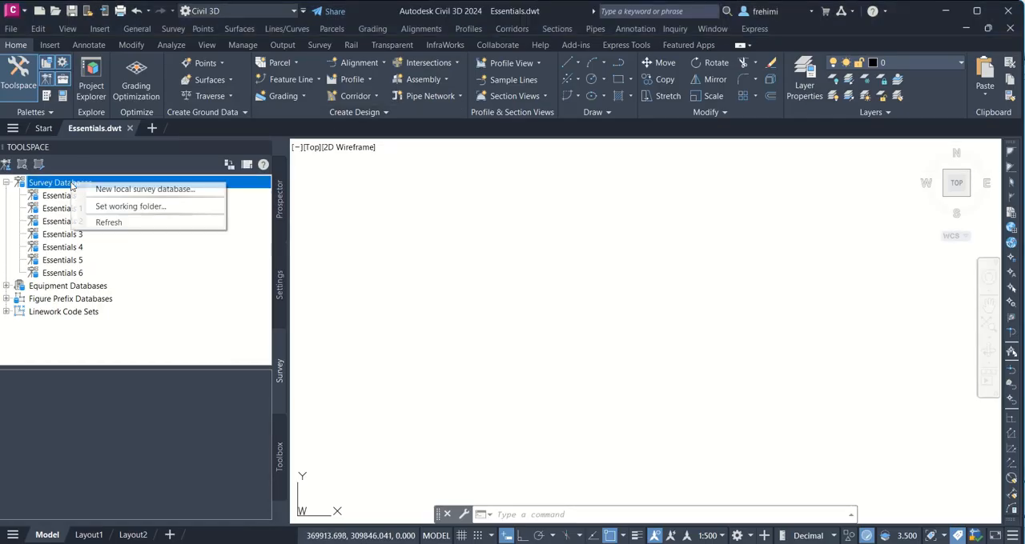
click(116, 206)
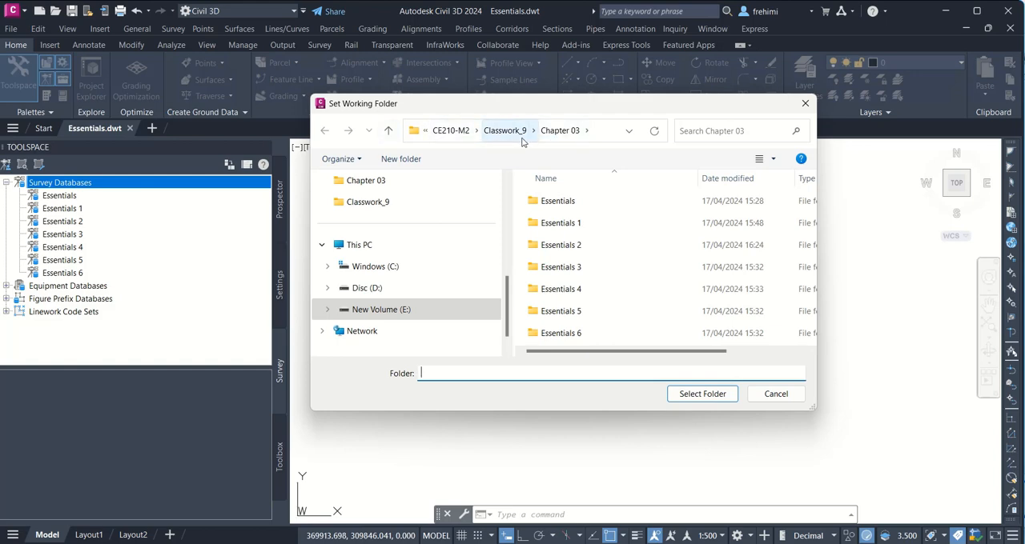
click(451, 132)
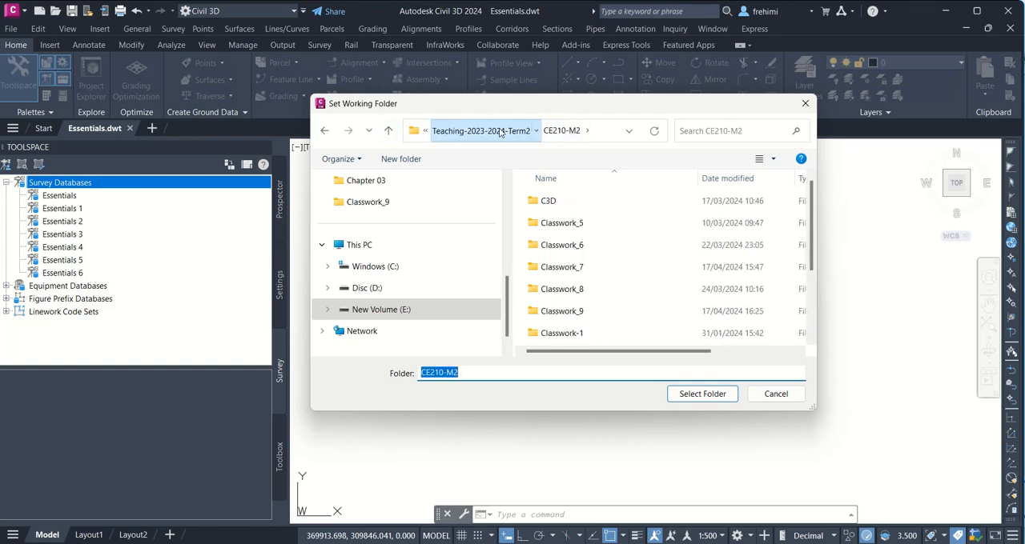
click(454, 133)
click(558, 224)
double_click(558, 225)
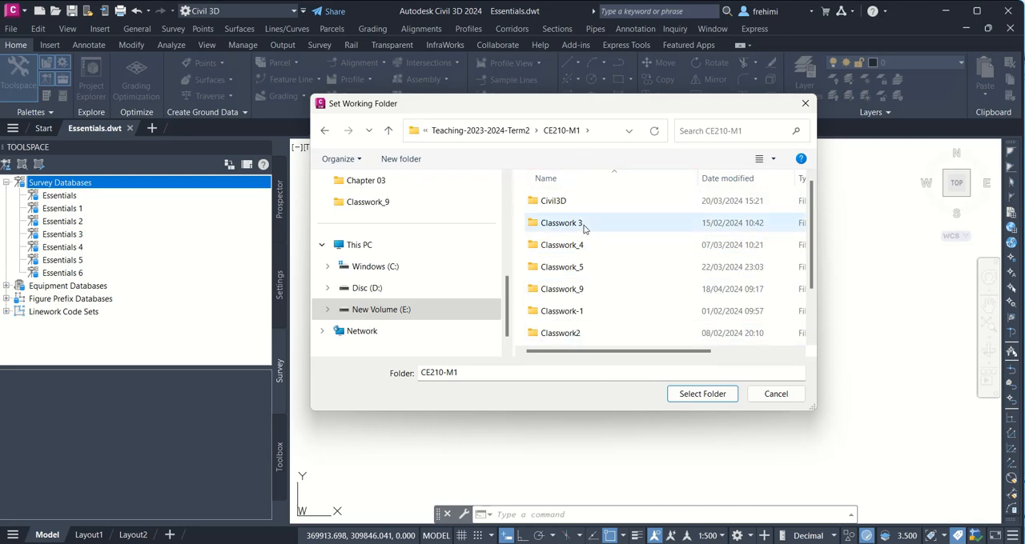
double_click(610, 291)
double_click(575, 204)
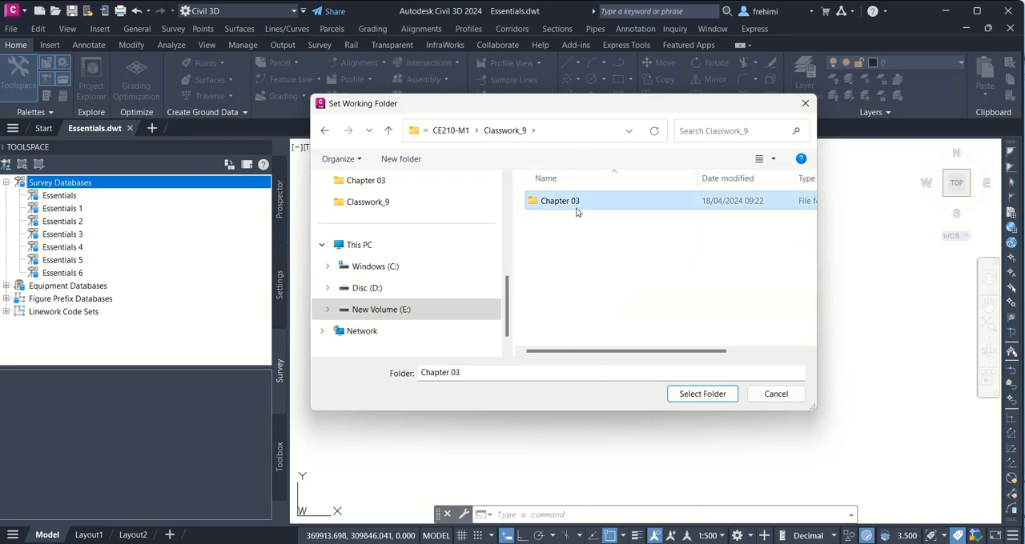
click(695, 393)
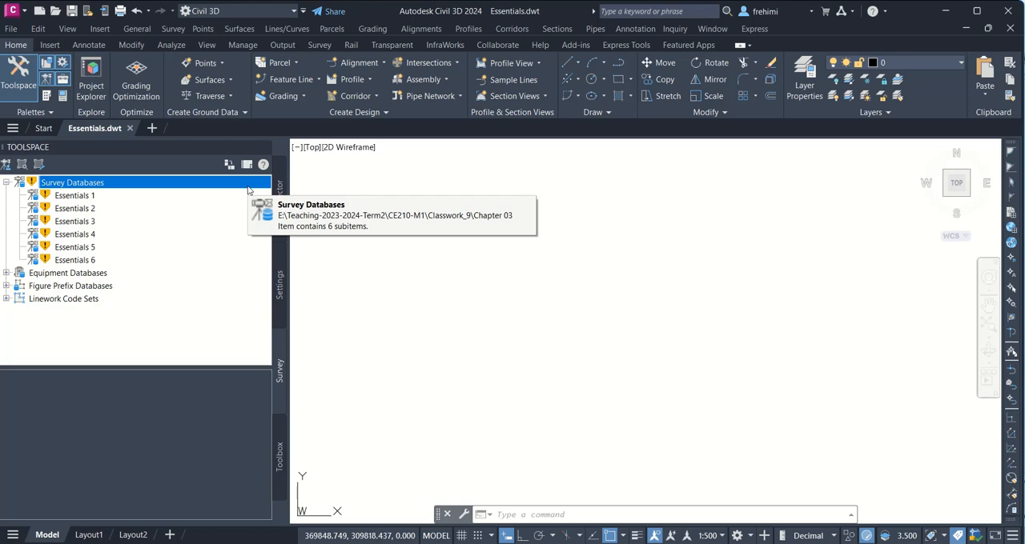
Step: Check the Essentials 1 survey database's options, then inspect the files of its Chapter 03 subfolder in File Explorer
click(78, 196)
right_click(78, 196)
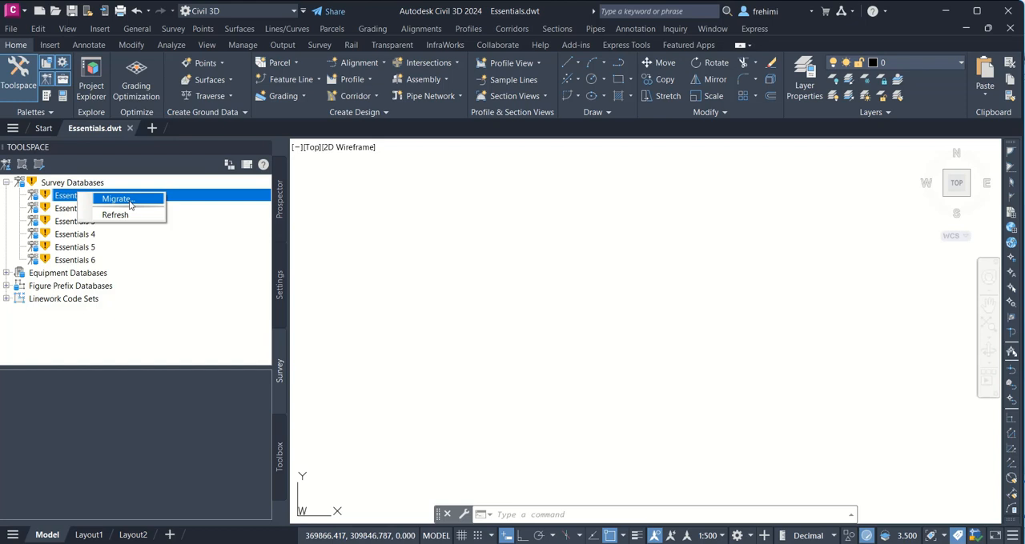
click(474, 543)
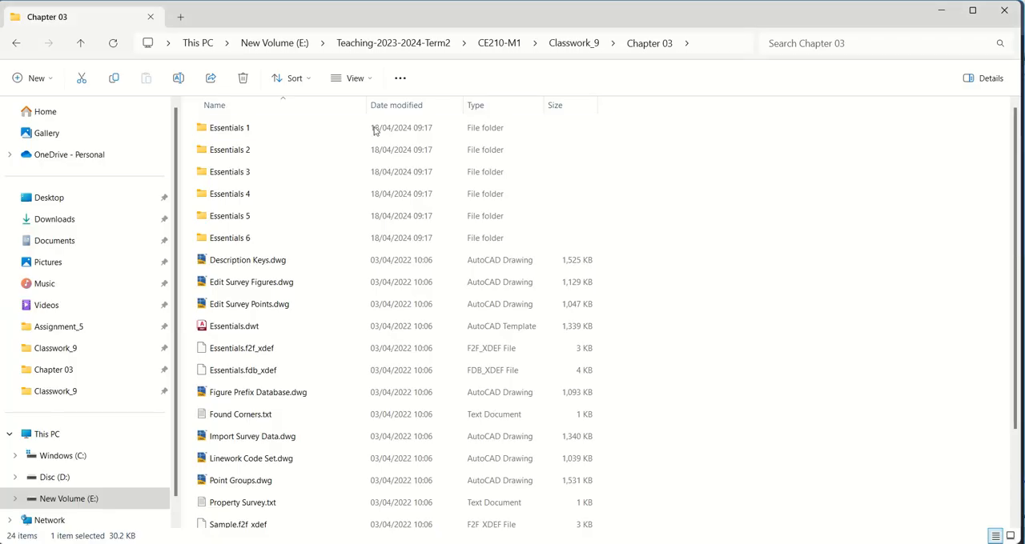
right_click(272, 134)
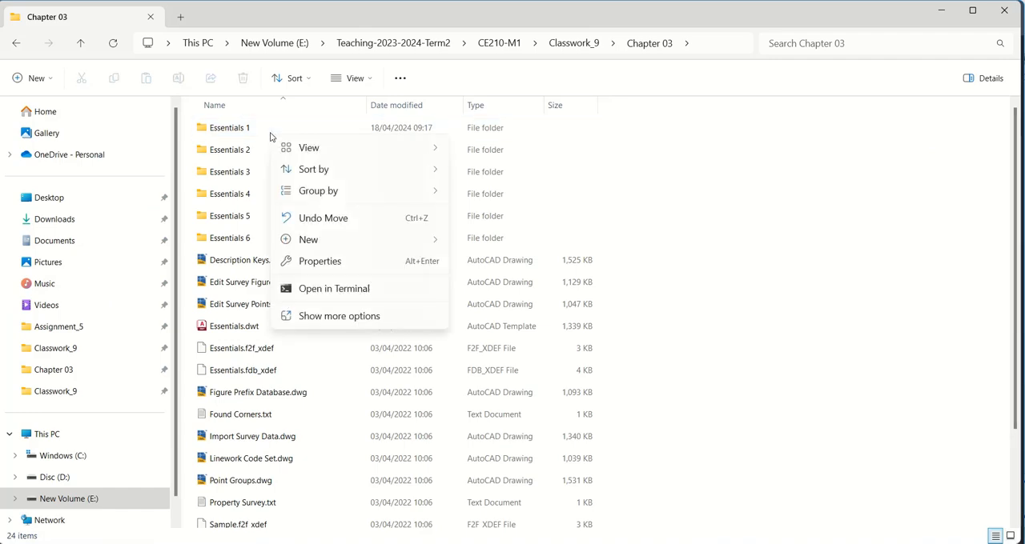
click(217, 132)
right_click(216, 133)
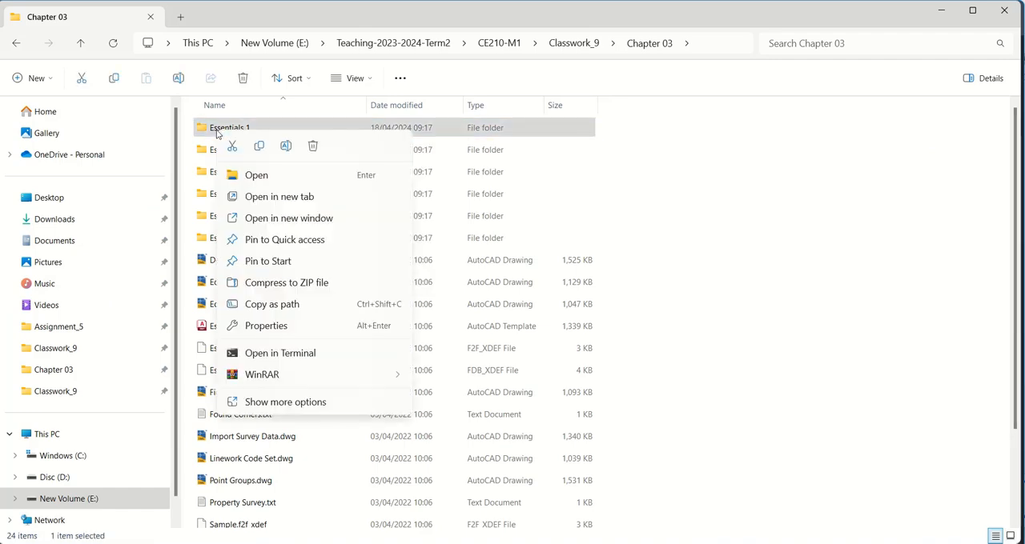
click(217, 134)
click(217, 133)
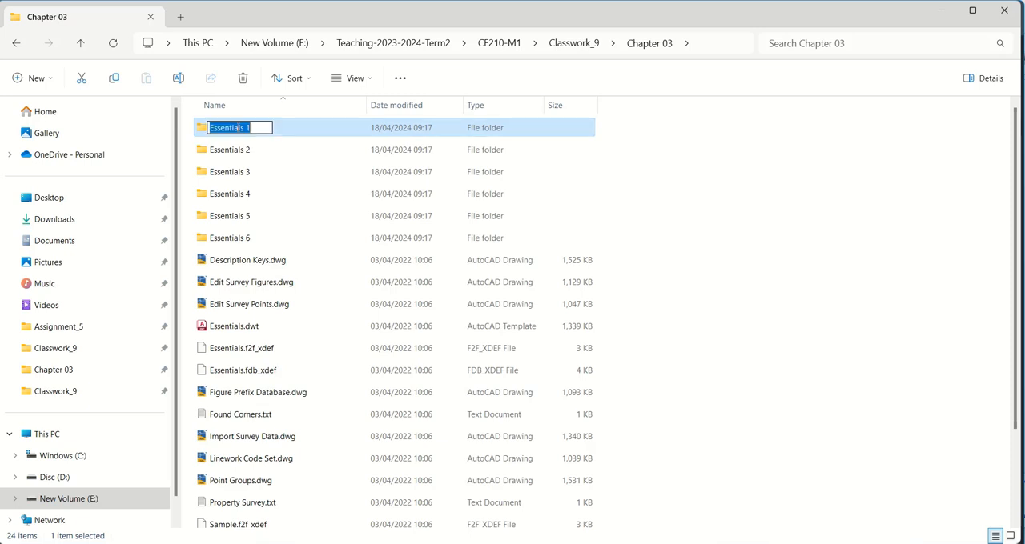
click(292, 125)
double_click(292, 125)
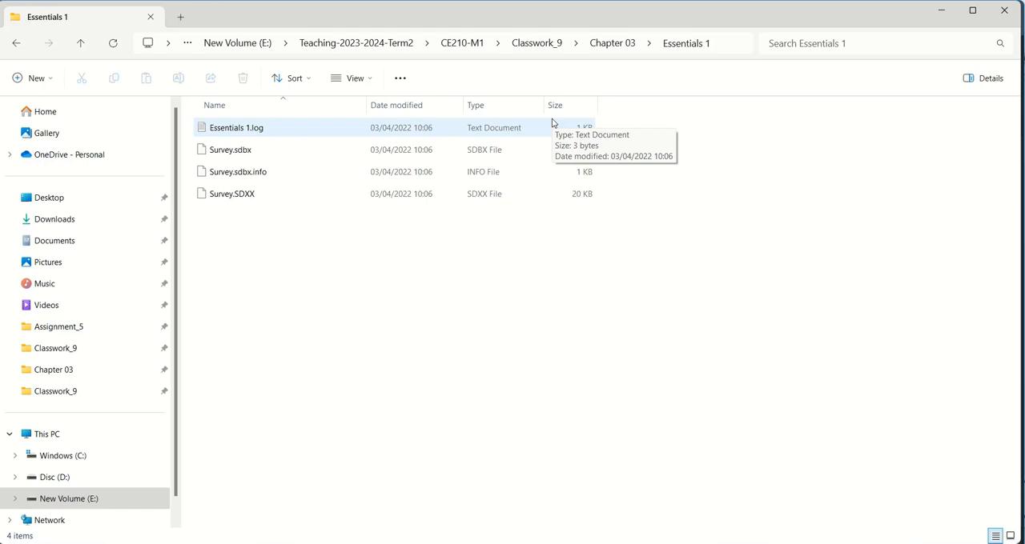
click(610, 46)
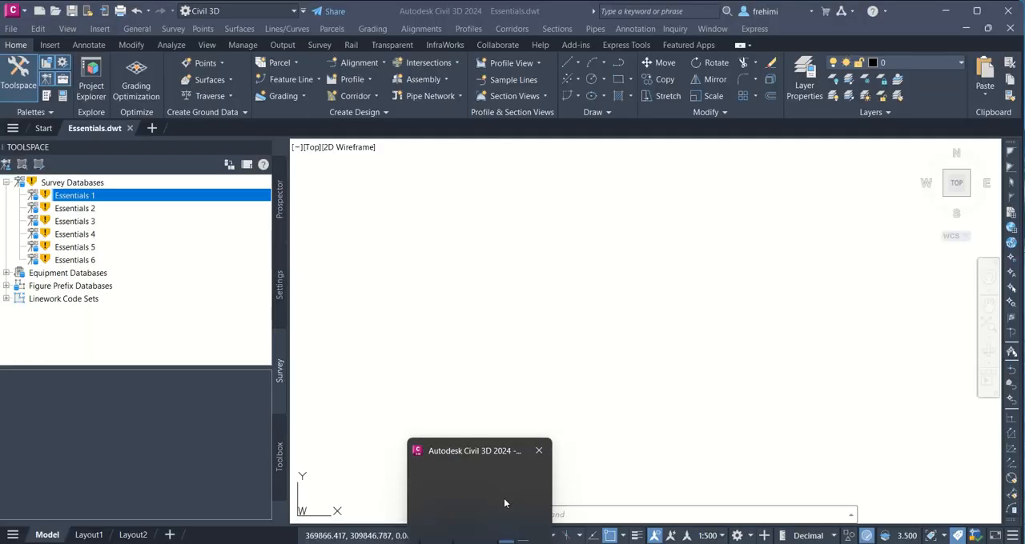
Step: Reopen the Essentials 1 folder in File Explorer and review its survey files
click(503, 499)
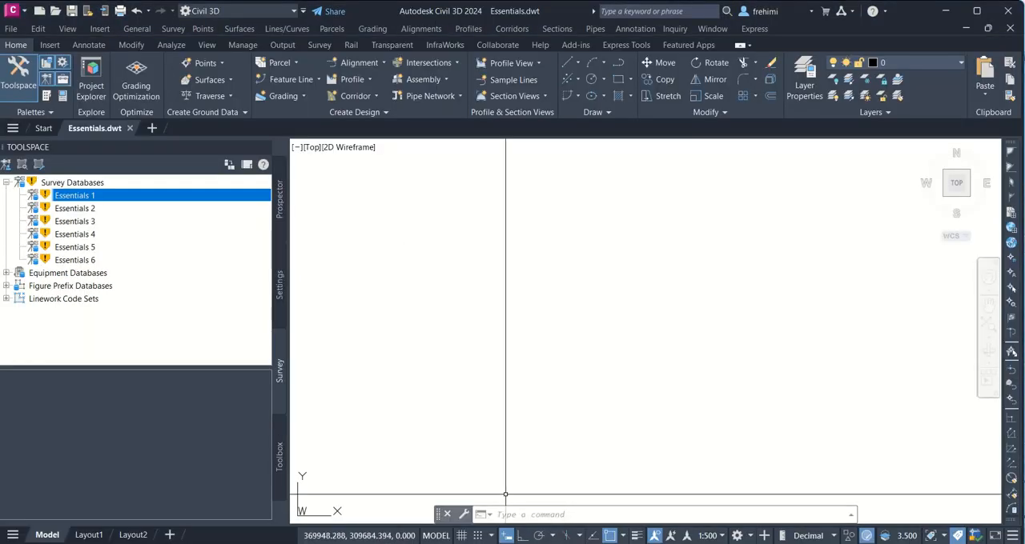
mouse_move(513, 541)
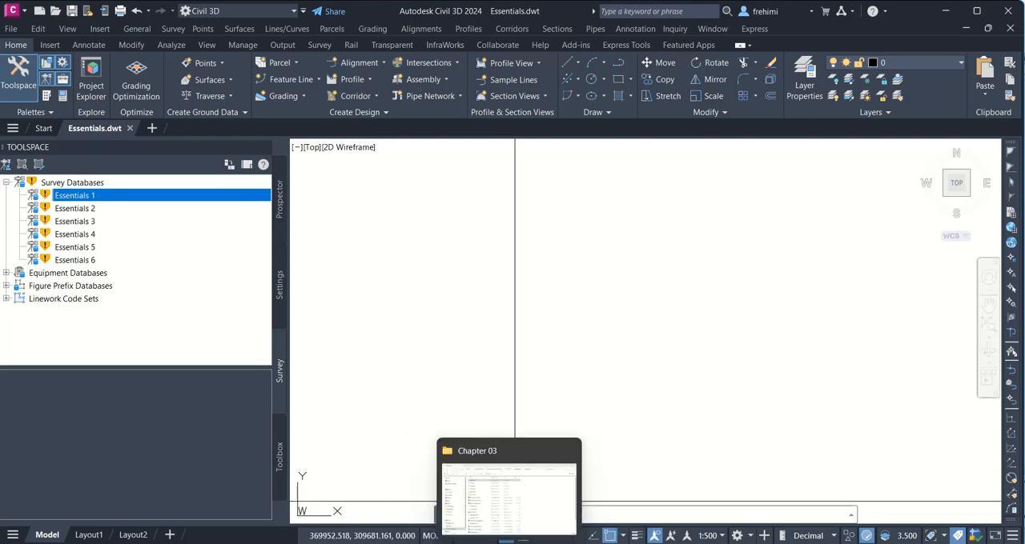
click(505, 492)
double_click(255, 128)
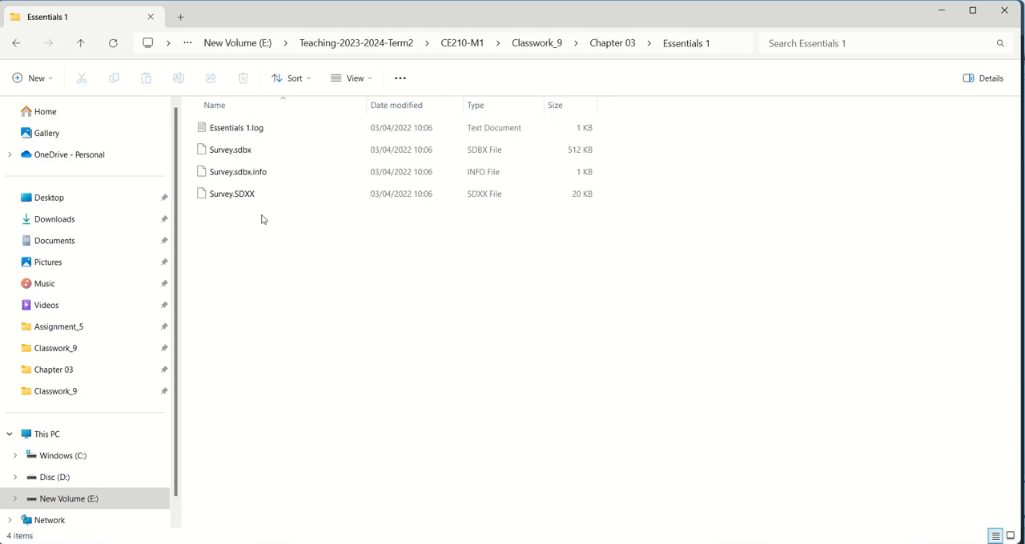
Step: Switch to Civil 3D and open the migration utility for the Essentials 1 survey database
key(alt+Tab)
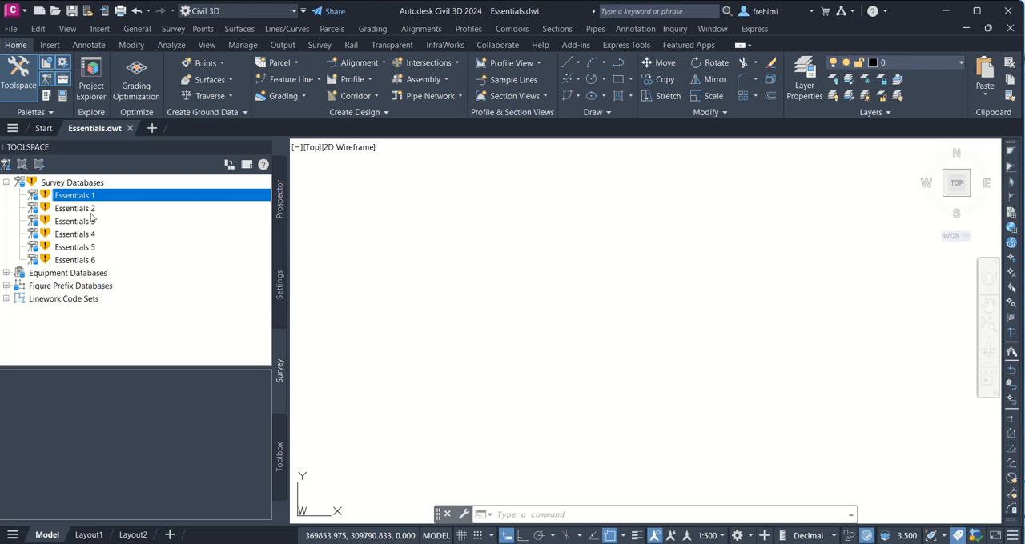
right_click(110, 196)
click(112, 199)
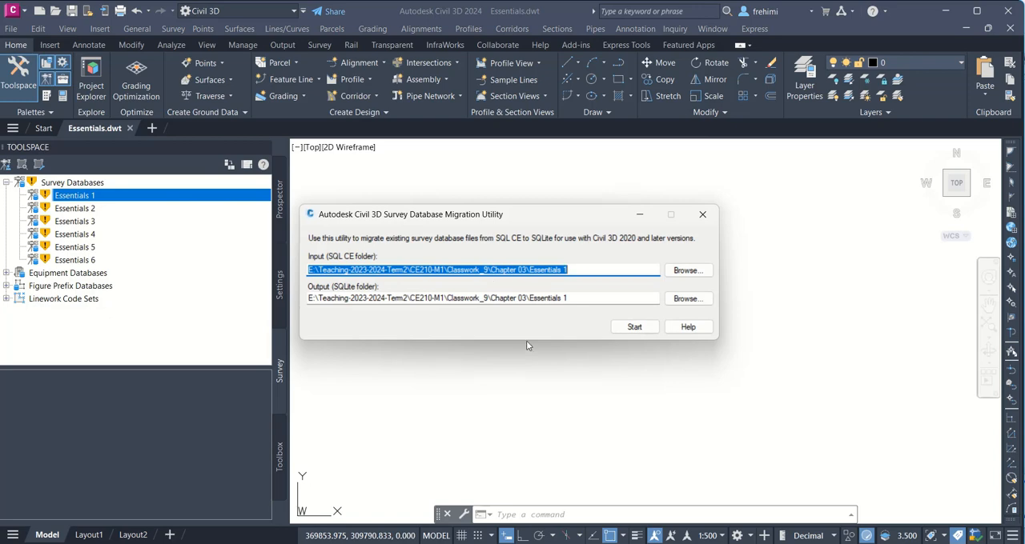
Step: Locate surveydatabasemigration.exe in the CE210-M2 Classwork_9 folder in File Explorer, then return to the migration utility in Civil 3D
mouse_move(494, 543)
click(453, 541)
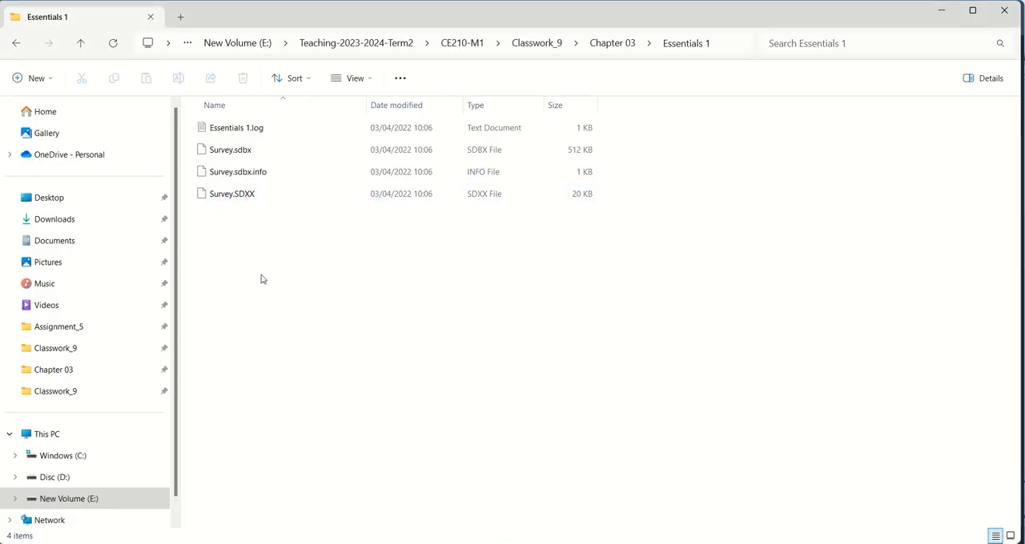
click(88, 348)
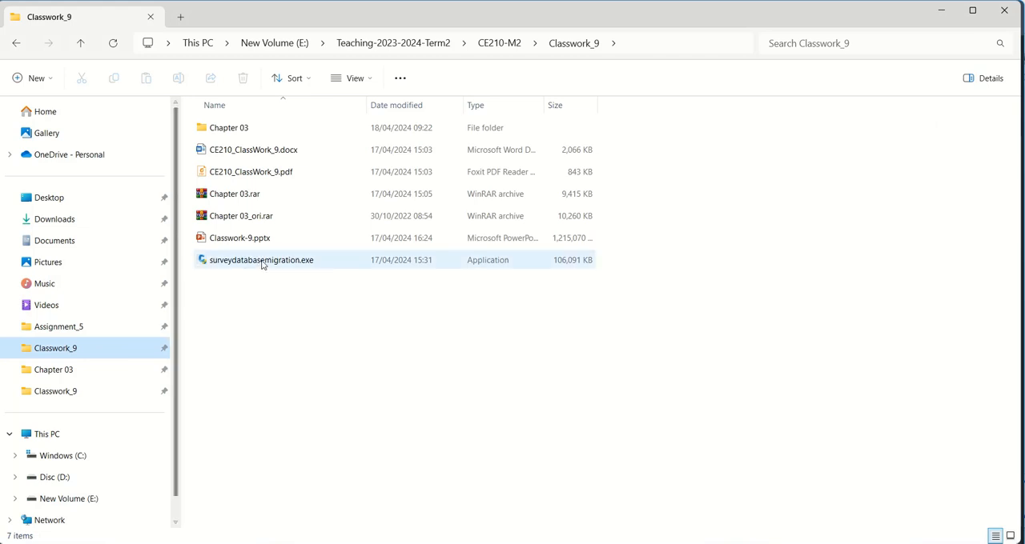
click(230, 270)
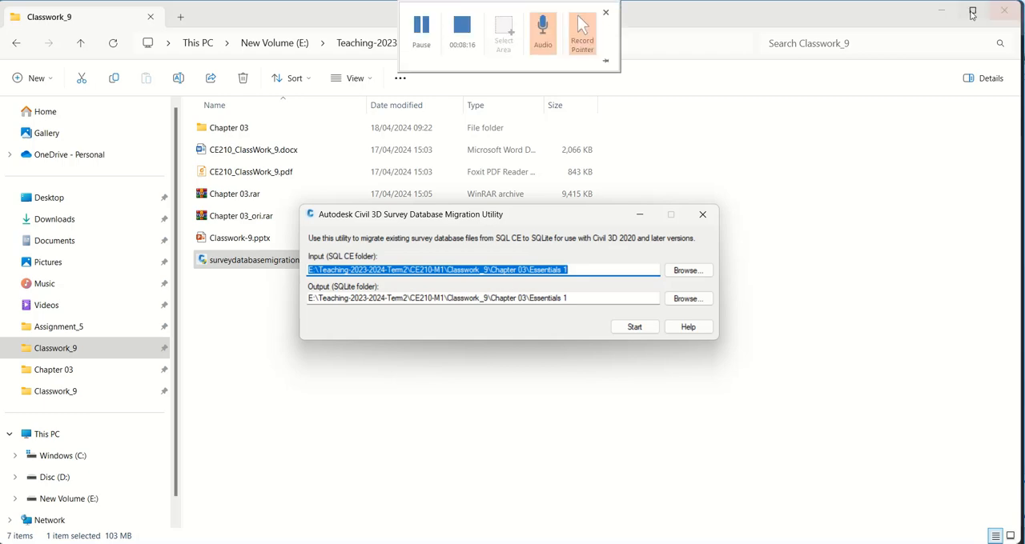
click(942, 11)
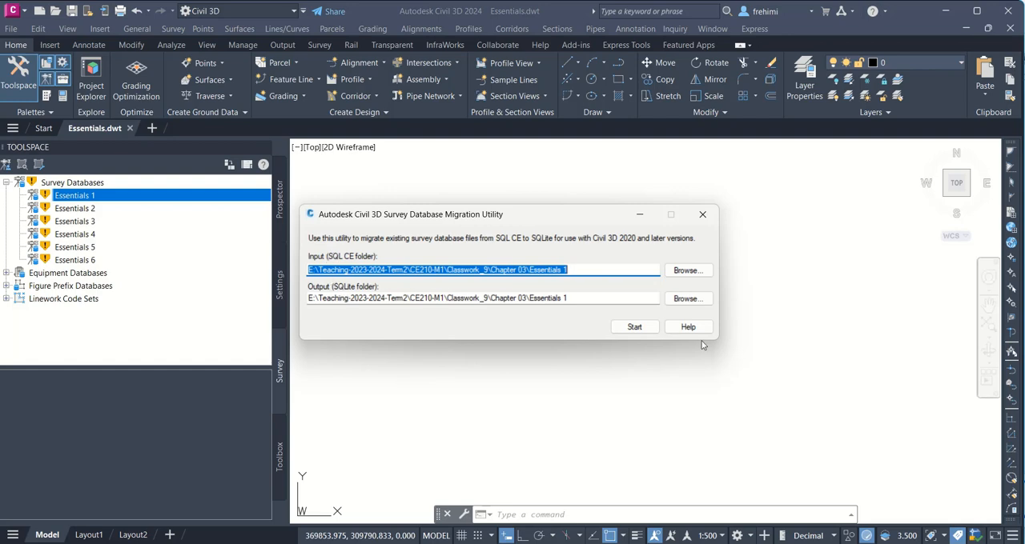
Step: Migrate the Essentials 1 database from SQL CE to SQLite using its own folder for input and output, and close the utility
click(640, 330)
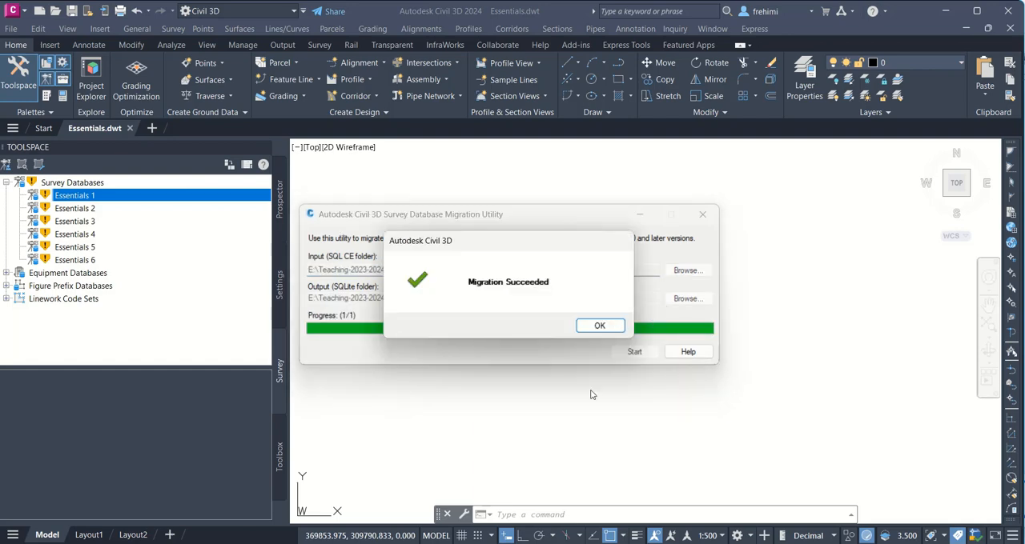
click(599, 325)
click(702, 213)
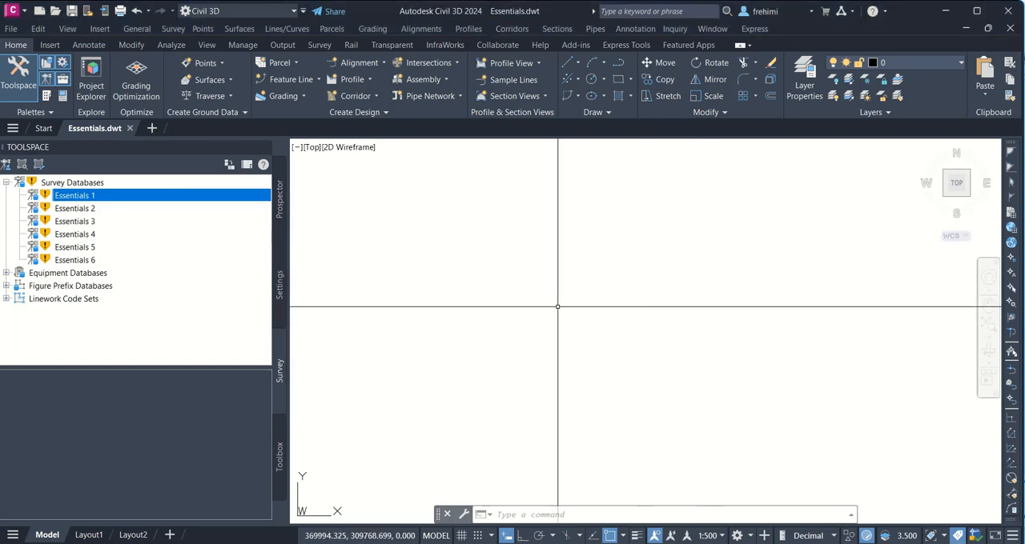
Step: Run Migrate on Essentials 1 again to refresh its status, and open that survey database
right_click(143, 194)
click(173, 198)
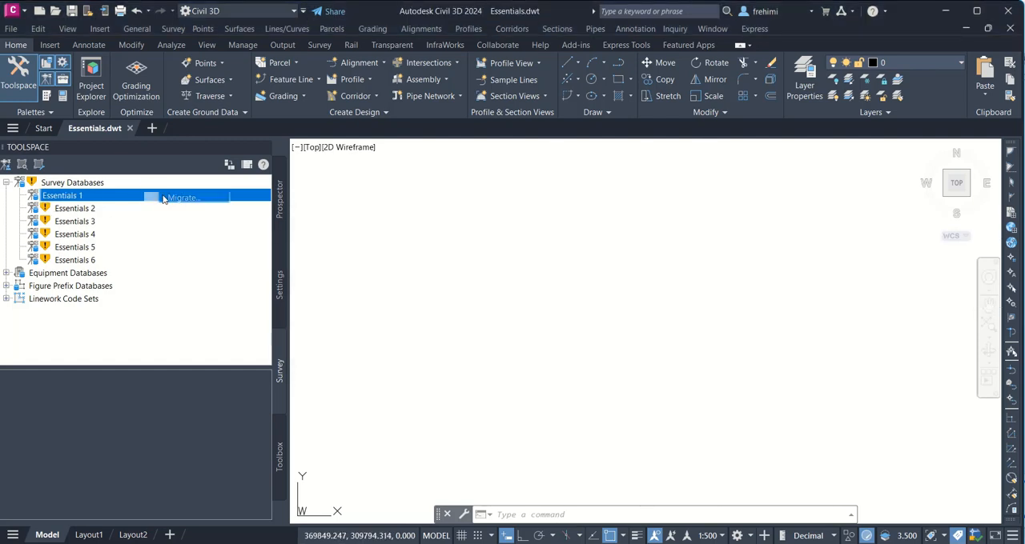
click(201, 220)
click(54, 199)
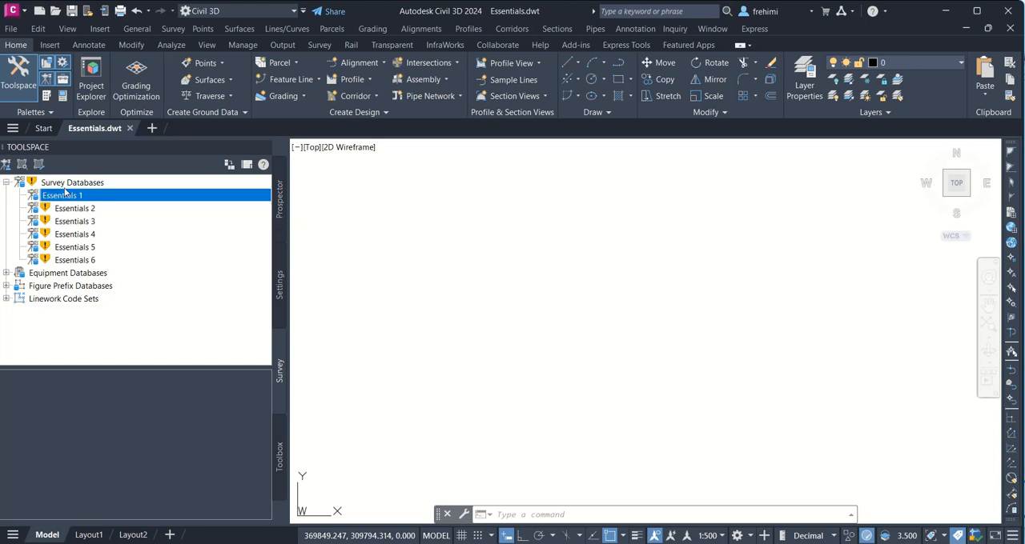
right_click(66, 196)
click(98, 199)
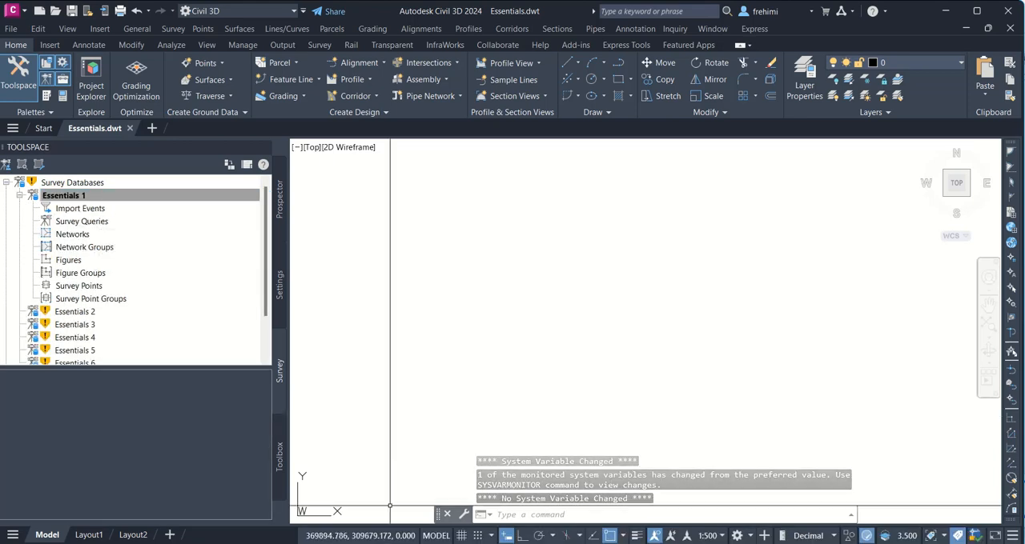
Step: In File Explorer, open Teaching-2023-2024-Term2\CE210-M1\Classwork_9\Chapter 03\Essentials 1 to inspect the migrated database's files
click(498, 543)
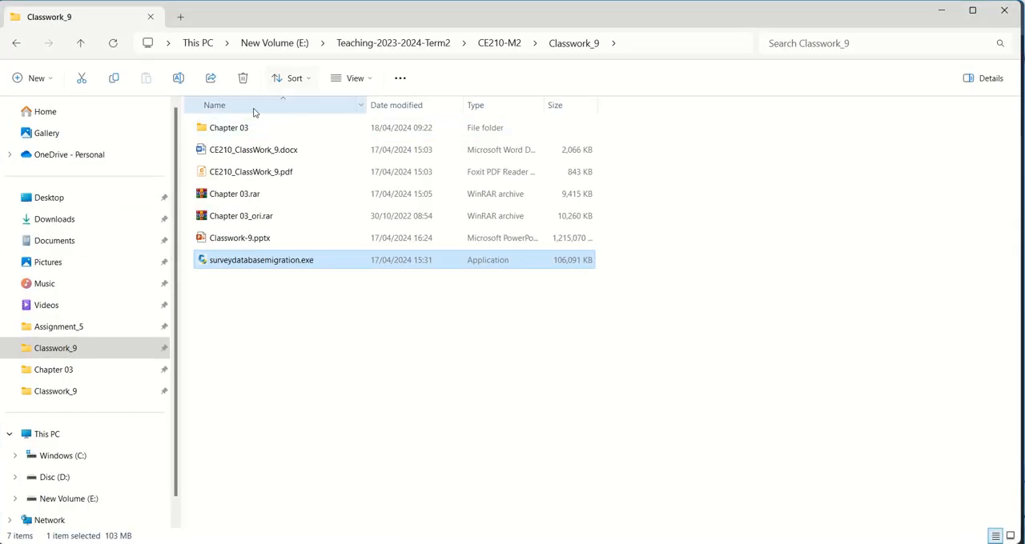
click(356, 50)
double_click(234, 149)
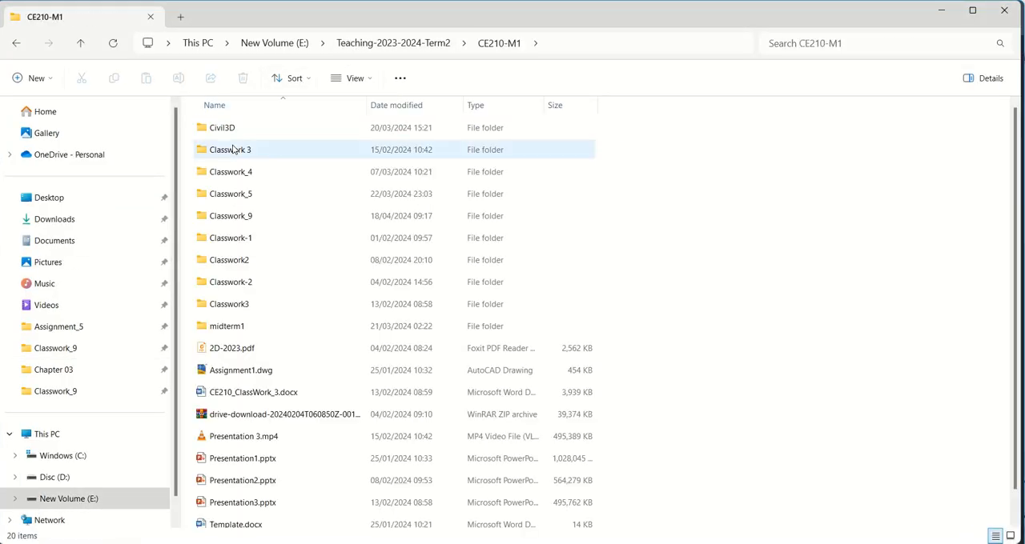
double_click(261, 216)
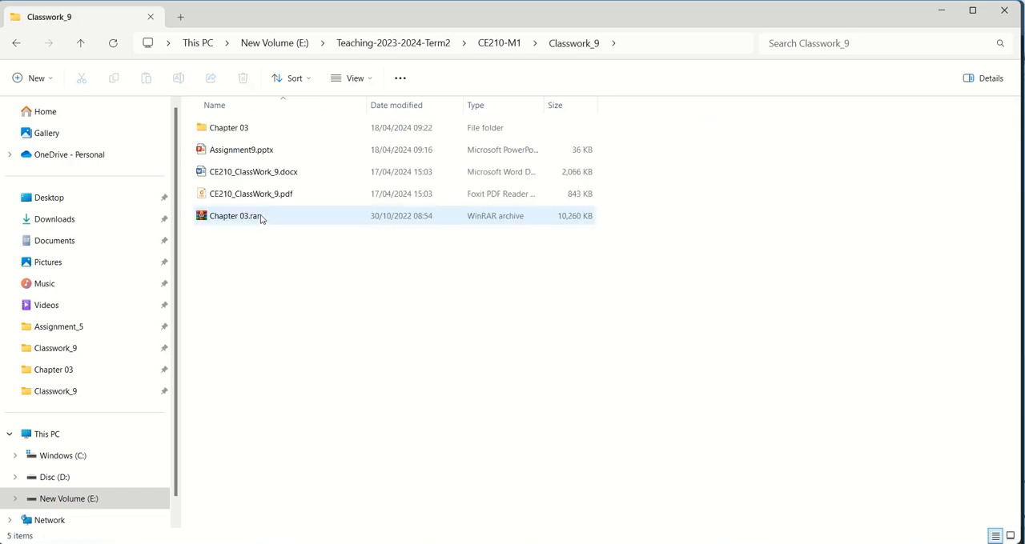
double_click(249, 133)
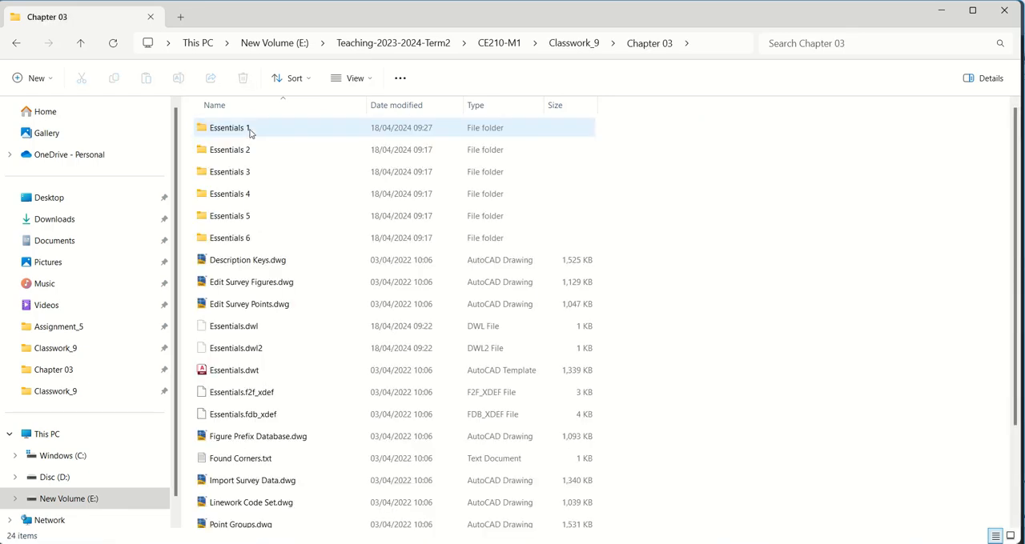
double_click(249, 133)
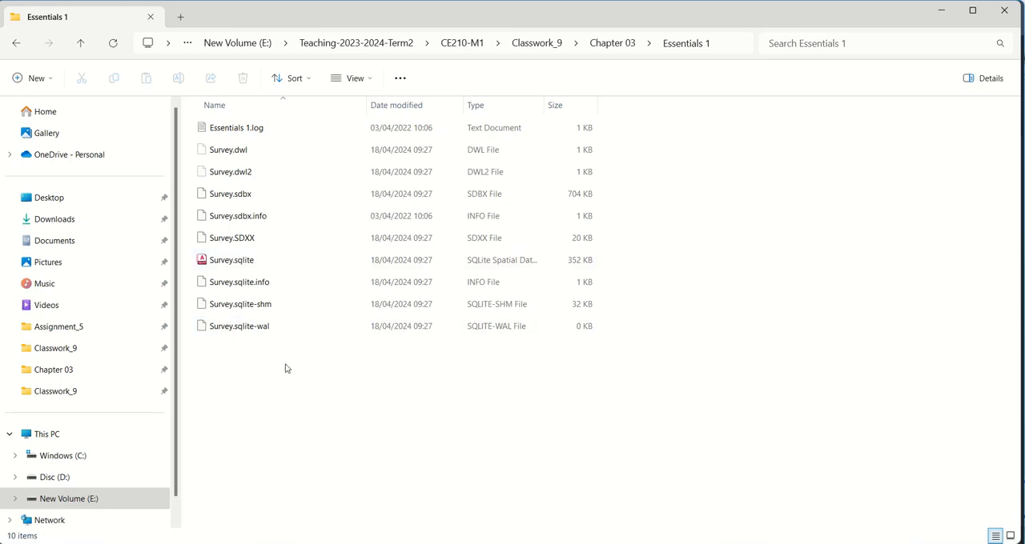
Step: Sort the Essentials 1 files by date modified and examine those created or updated by the migration
right_click(306, 385)
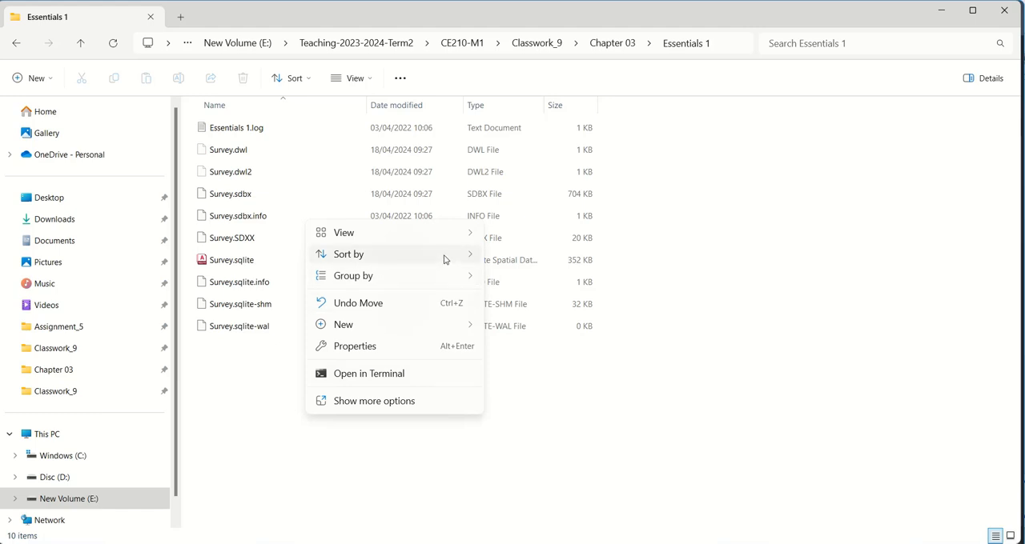
mouse_move(443, 258)
click(512, 276)
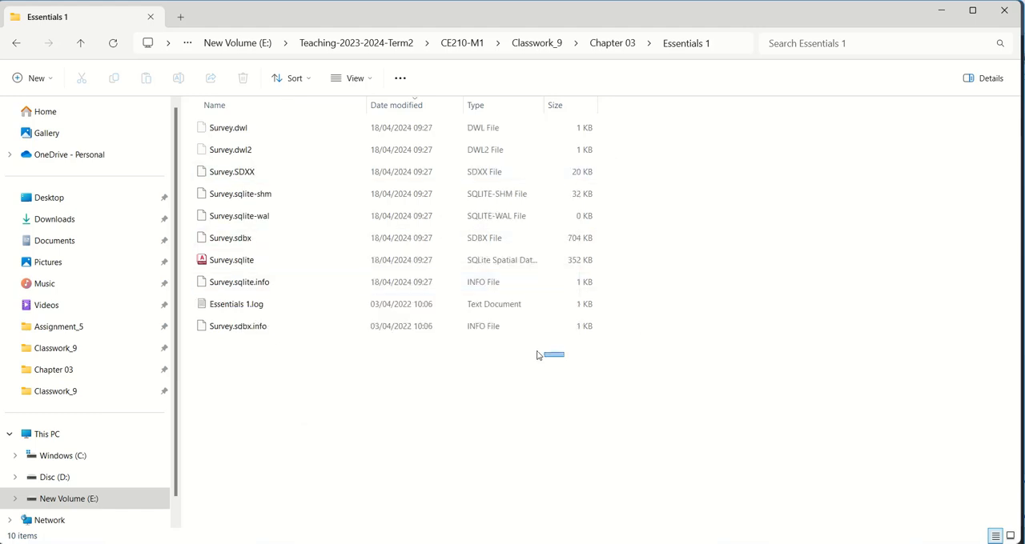
drag(538, 355, 415, 312)
click(657, 191)
drag(613, 120, 258, 280)
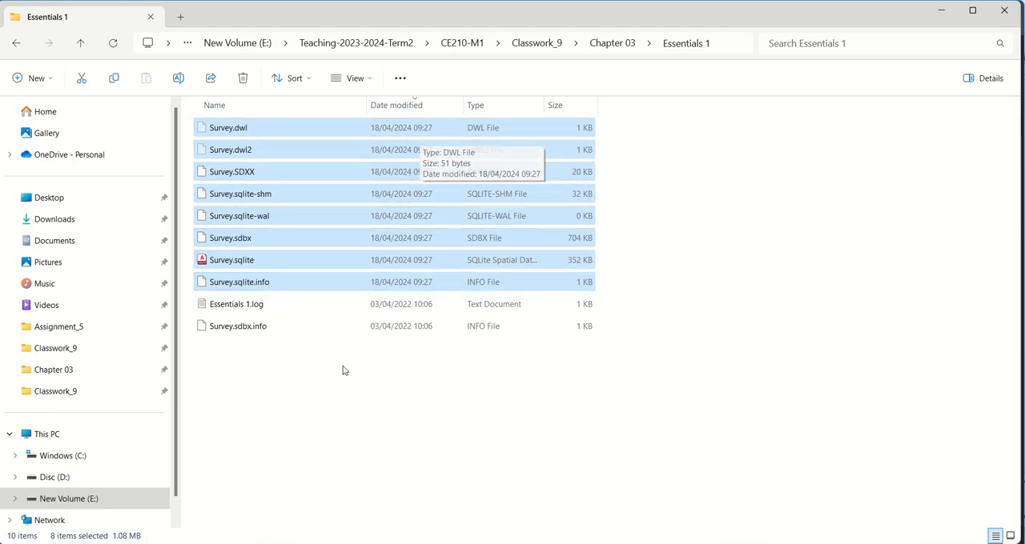
click(381, 398)
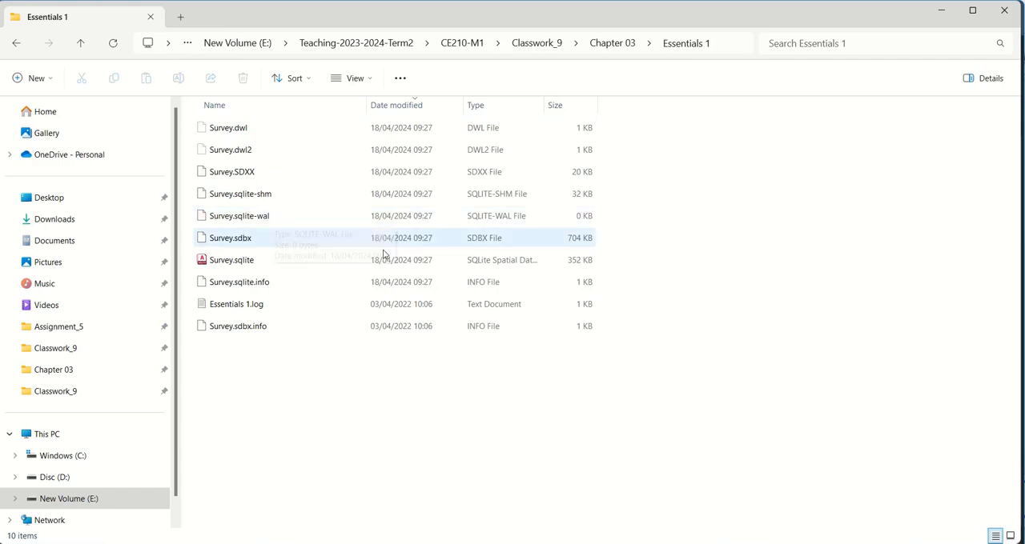
Step: Open the Essentials 2 folder inside Chapter 03 and check its survey files before migration
click(598, 43)
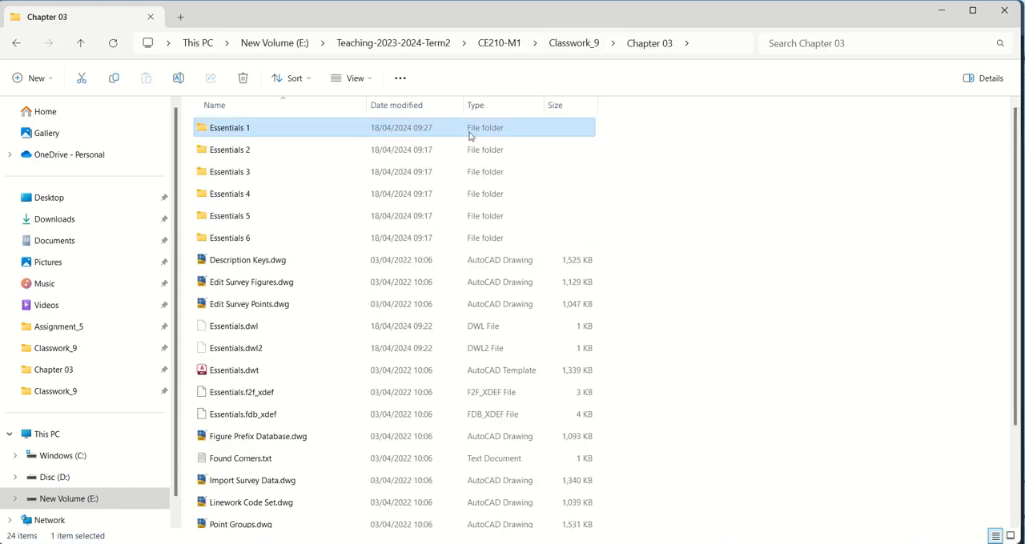
click(250, 154)
double_click(250, 154)
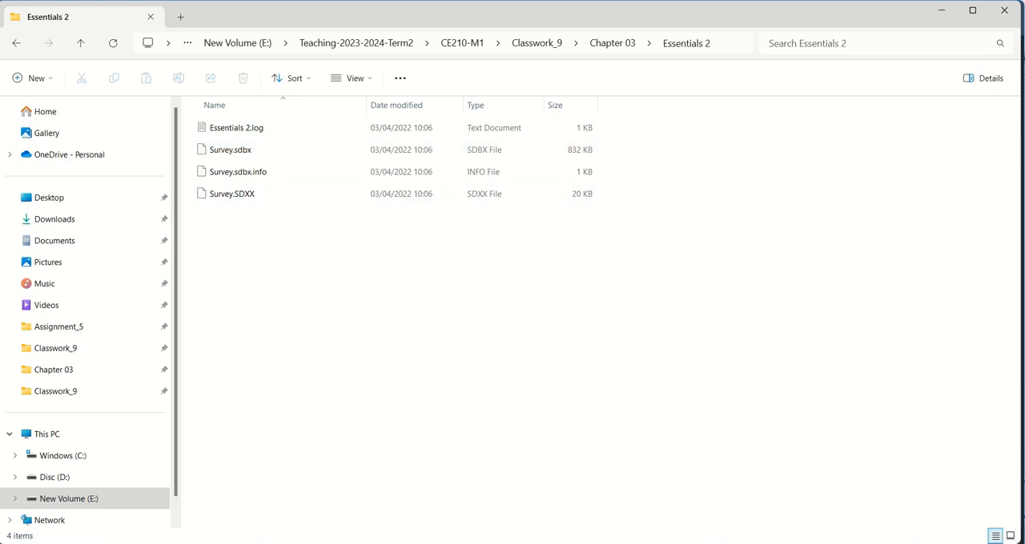
Step: In Civil 3D, migrate the Essentials 2 survey database from SQL CE to SQLite, keeping its default folders, and close the utility
click(568, 489)
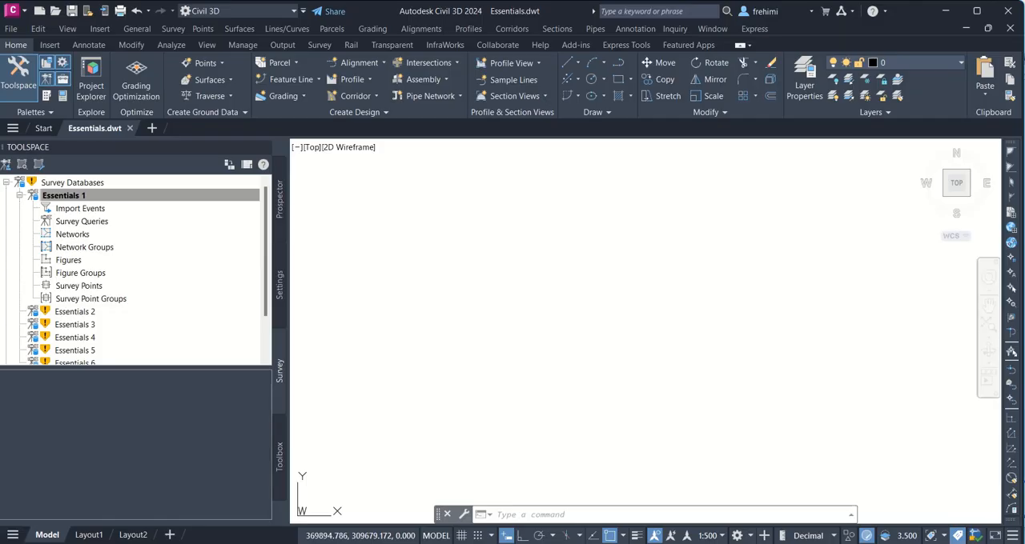
right_click(88, 312)
click(124, 319)
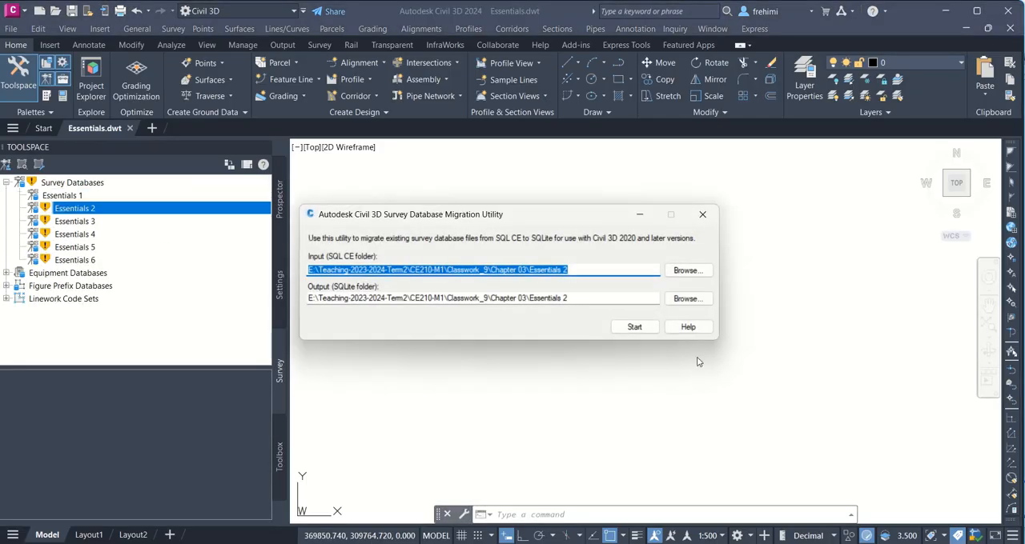
click(624, 328)
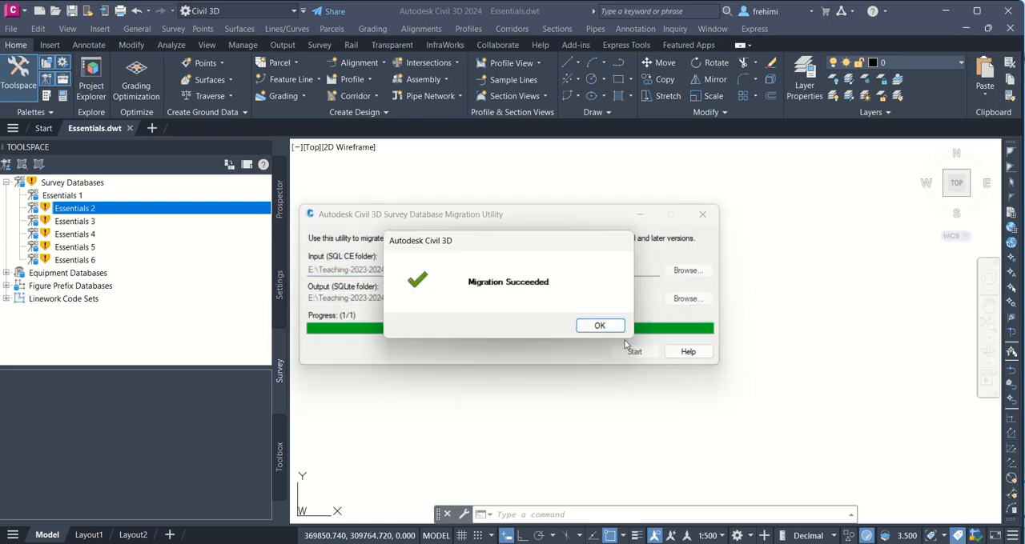
click(598, 326)
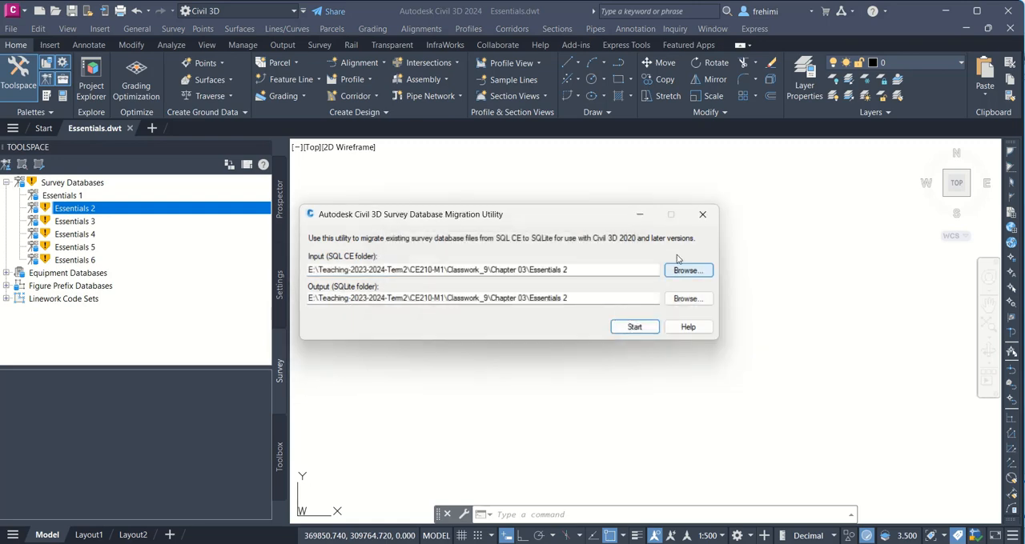
click(702, 214)
Step: Review the migrated files in the Essentials 2 folder in File Explorer, then go back to Chapter 03
mouse_move(538, 543)
click(496, 543)
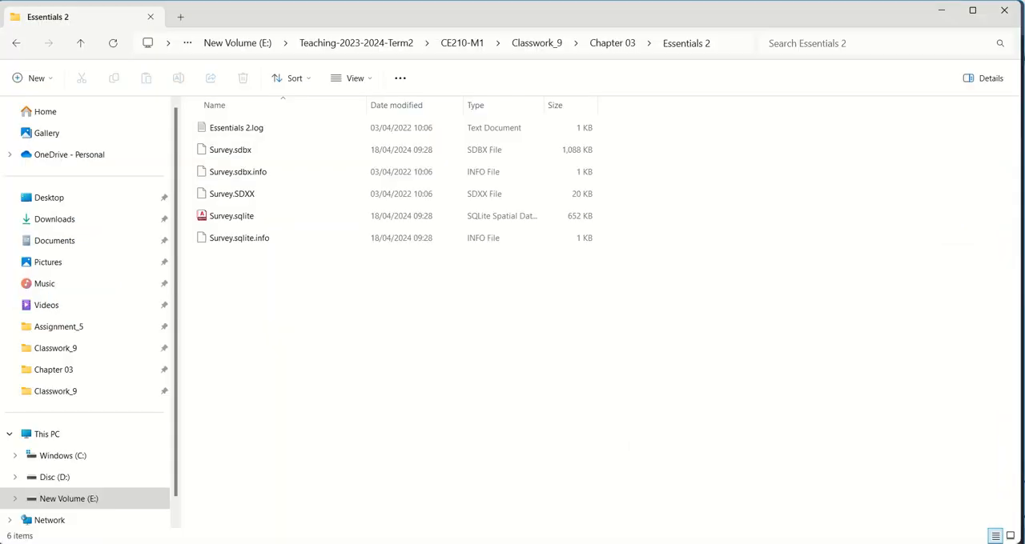
right_click(694, 253)
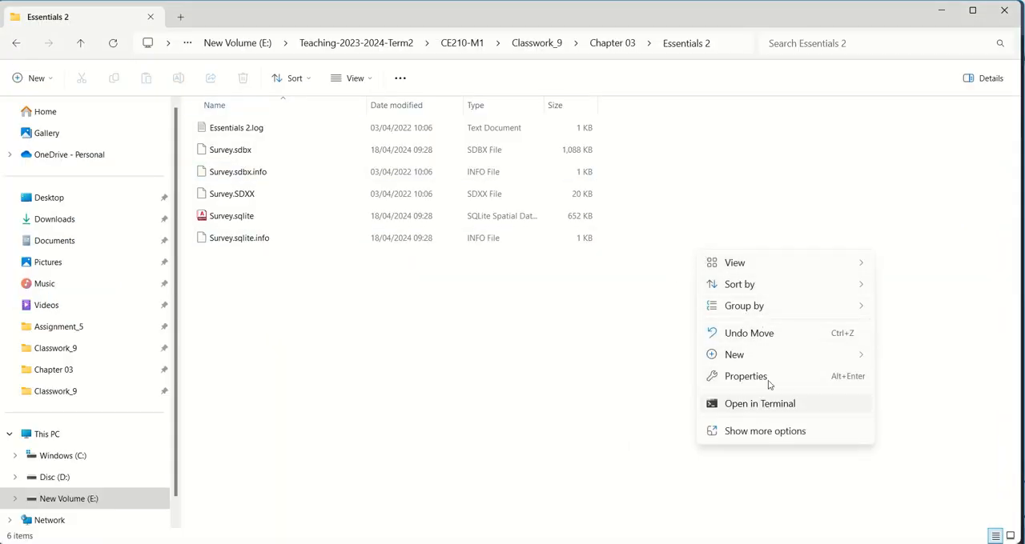
mouse_move(748, 365)
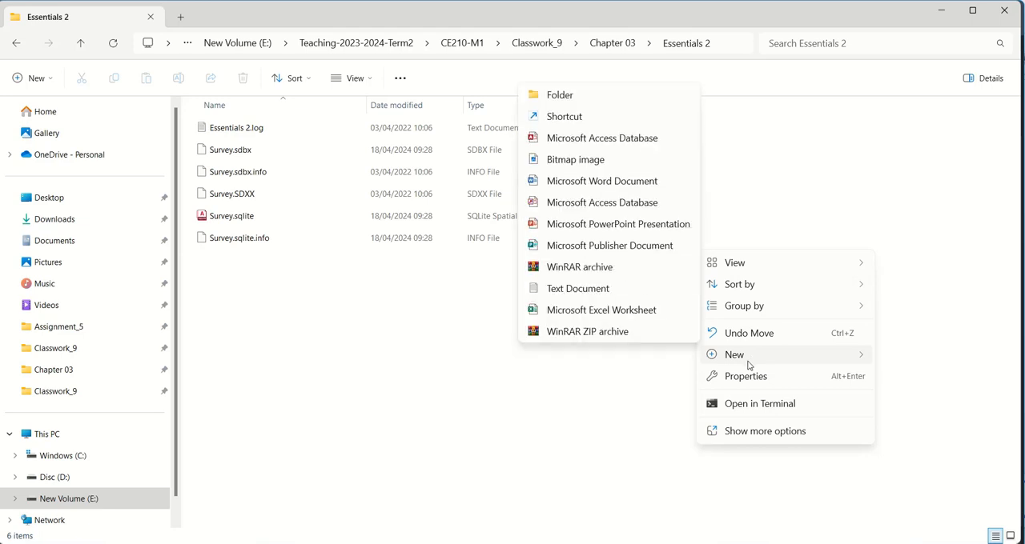
click(729, 431)
click(747, 312)
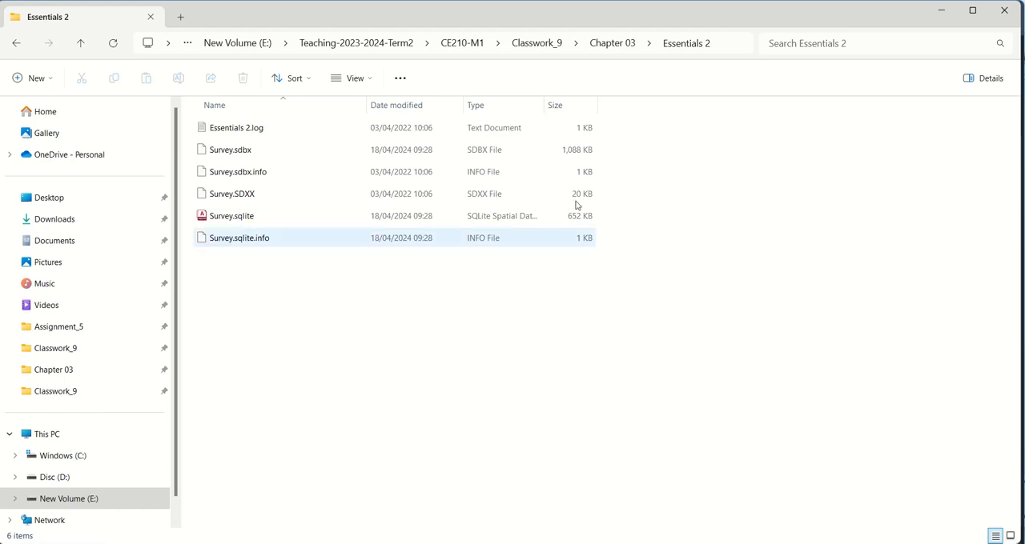
click(611, 43)
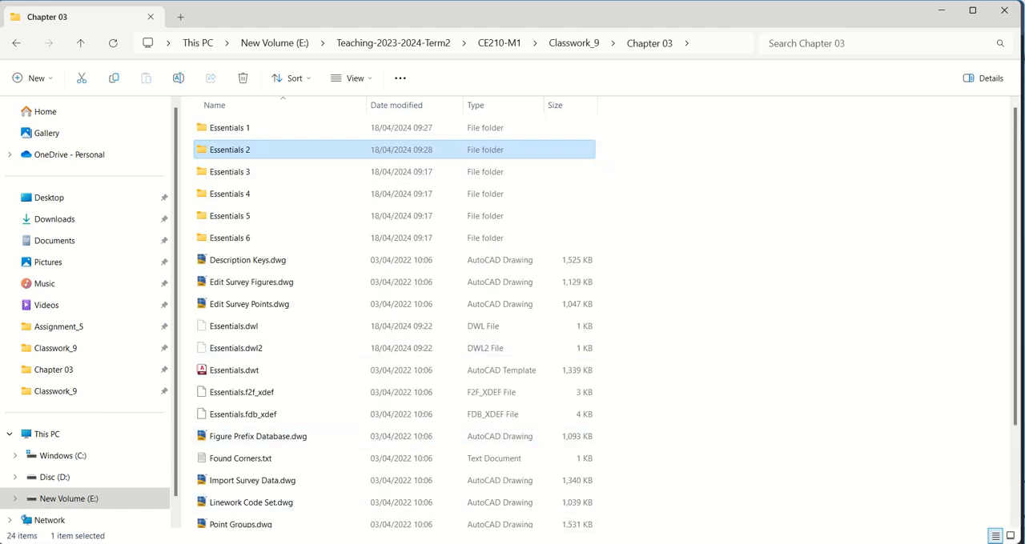
Step: Back in Civil 3D, refresh the migration status of Essentials 2 and open that survey database
key(alt+Tab)
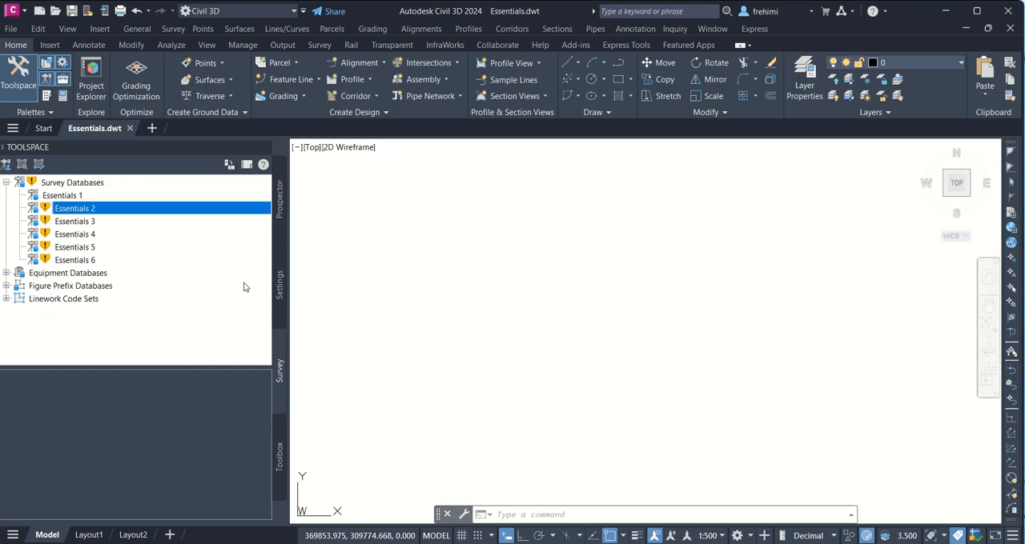
right_click(71, 207)
click(103, 214)
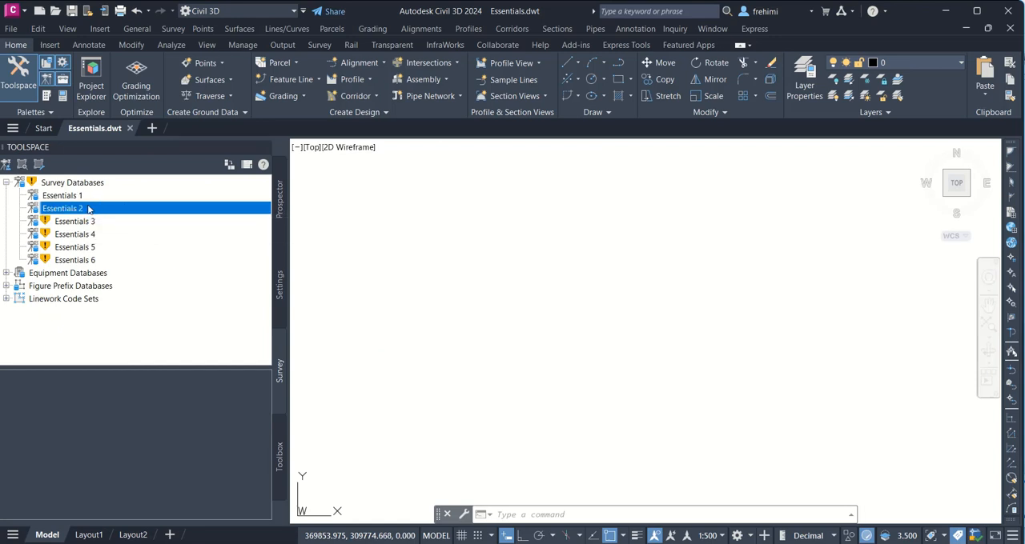
right_click(80, 208)
click(117, 215)
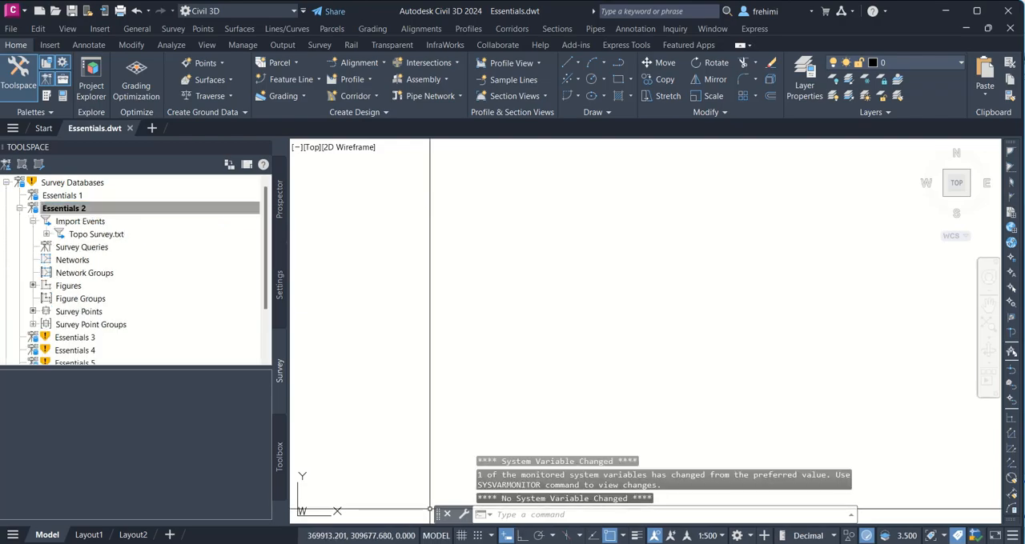
Step: Switch to File Explorer and check the files in the Essentials 2 folder while its survey database is open
click(512, 543)
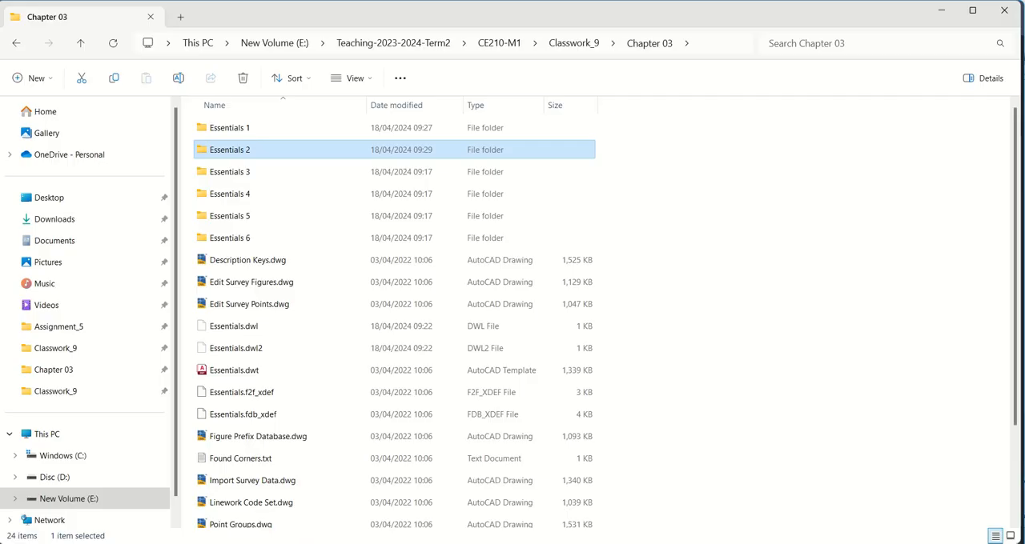
double_click(240, 148)
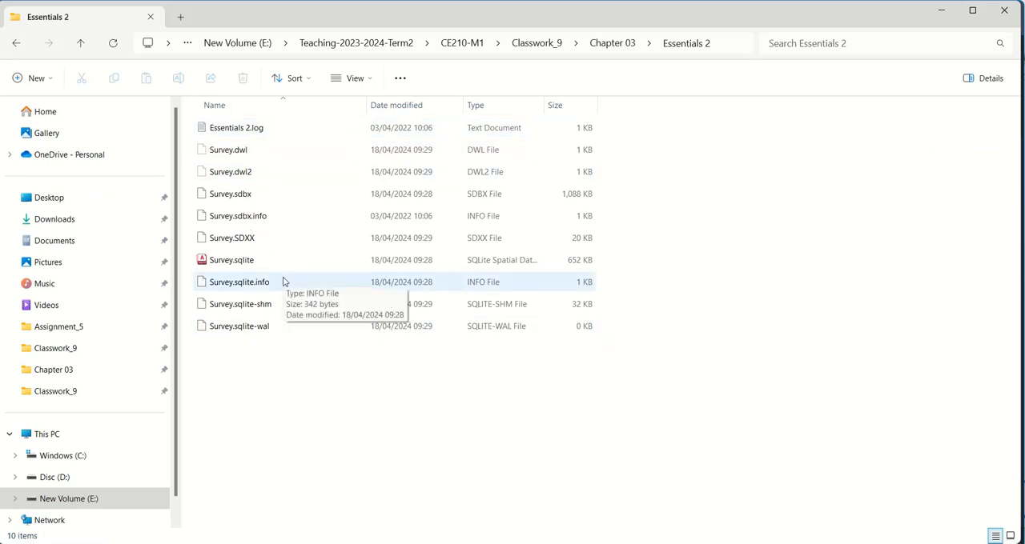
key(alt+Tab)
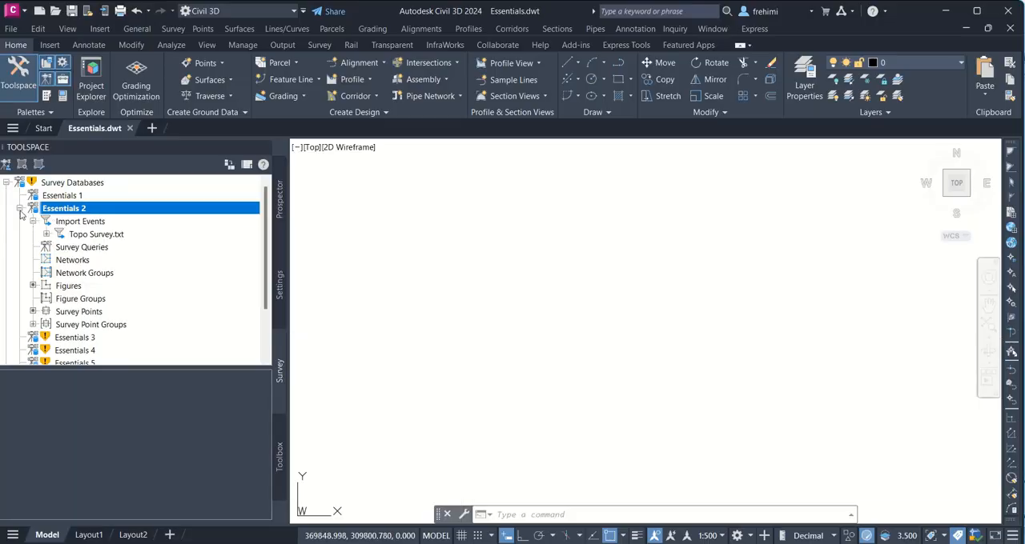
Step: Back in Civil 3D, close the Essentials 2 survey database
right_click(64, 210)
click(119, 232)
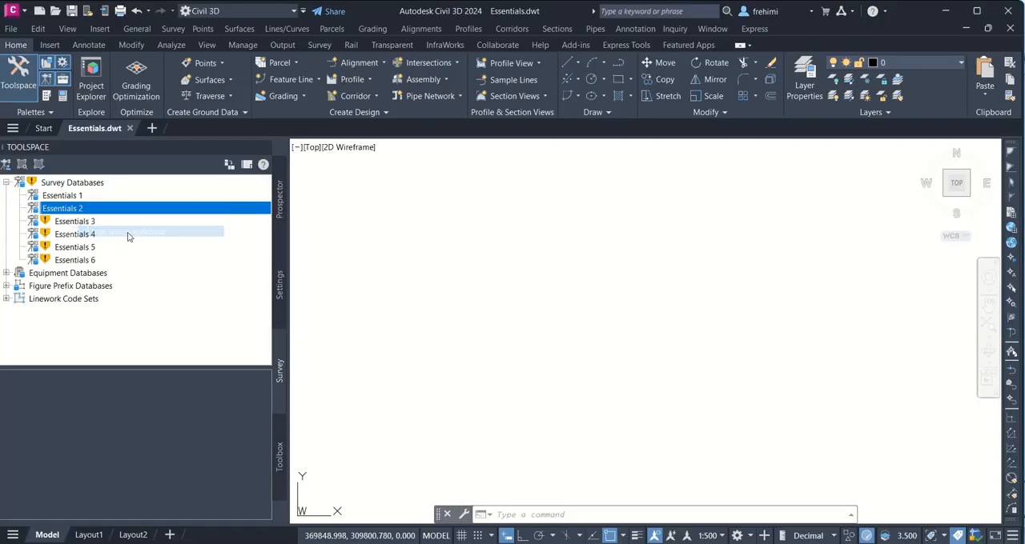
click(633, 276)
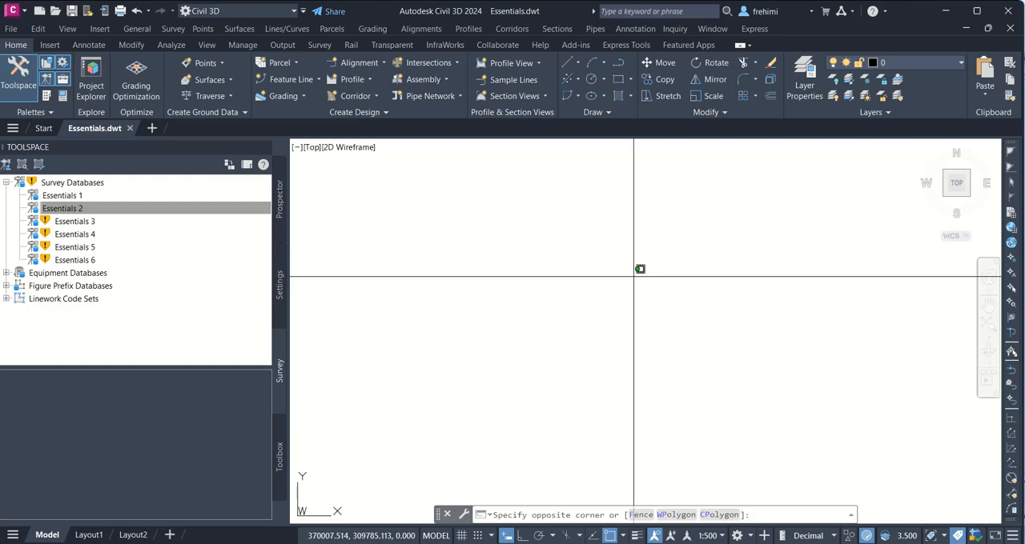
click(542, 294)
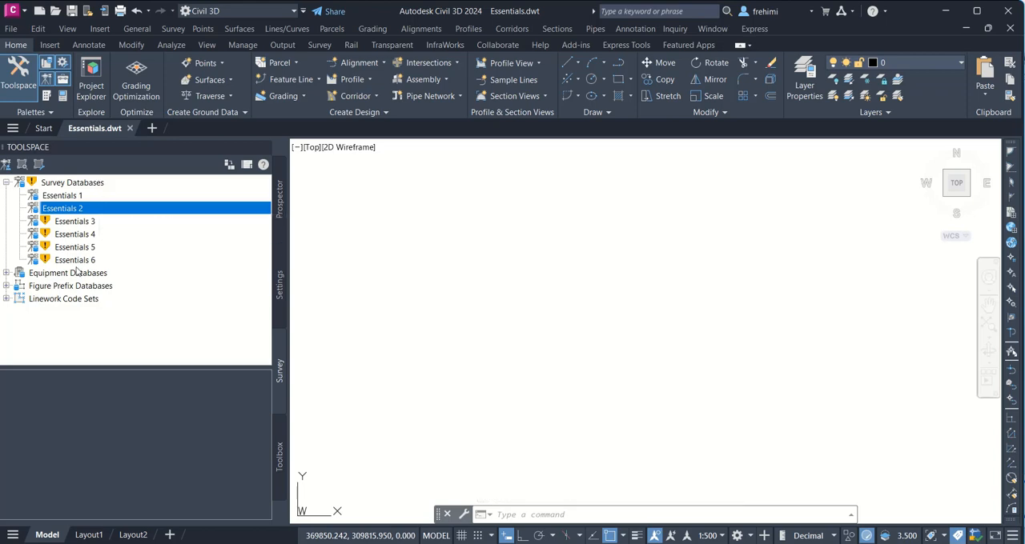
Step: Migrate all remaining survey databases in the Chapter 03 folder to SQLite, keeping the default folders, and close the utility
click(67, 184)
right_click(65, 188)
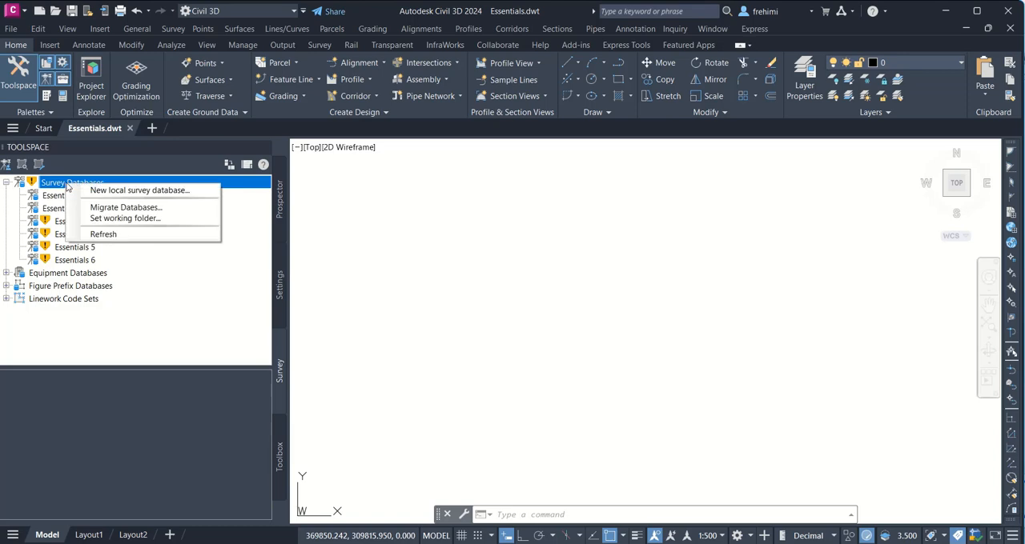
click(93, 209)
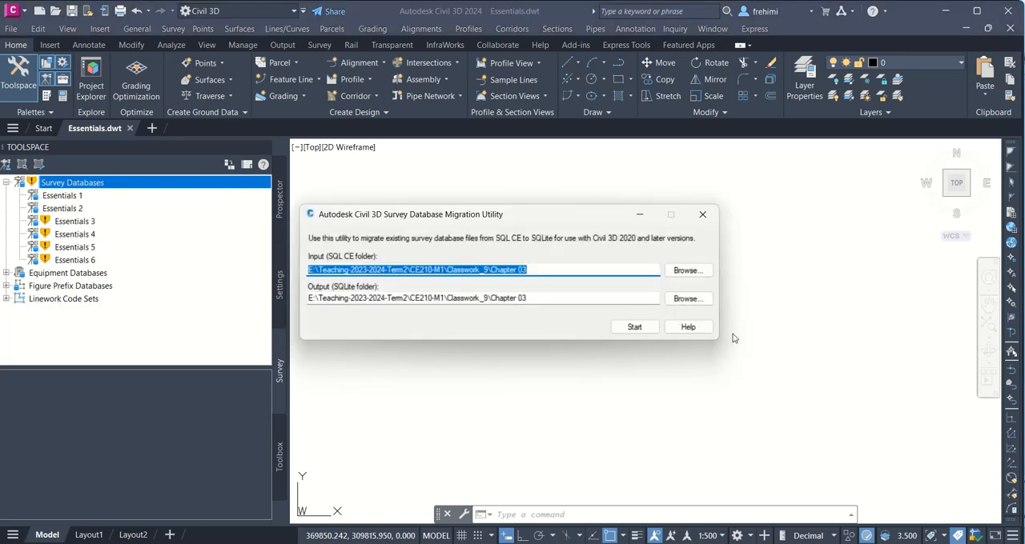
click(633, 325)
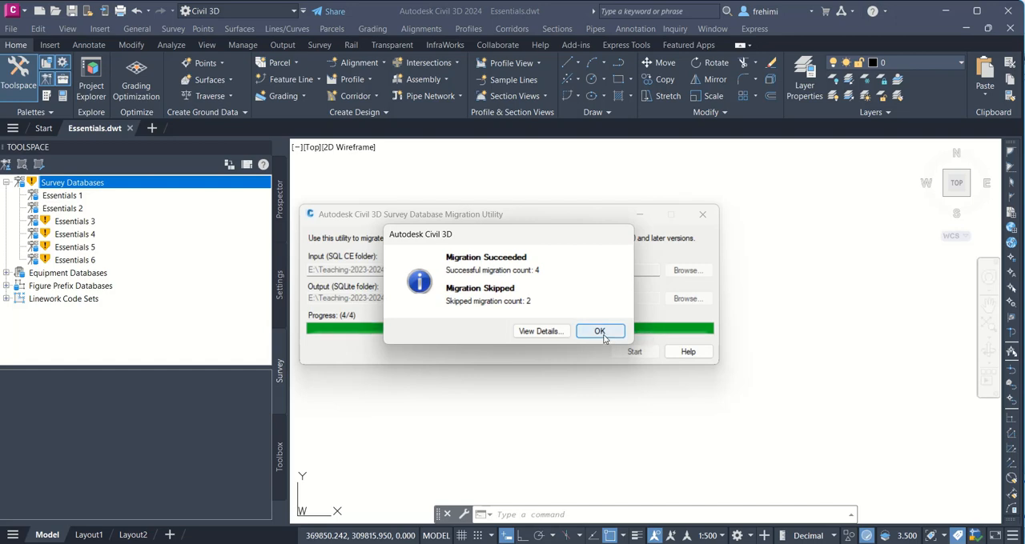
click(604, 337)
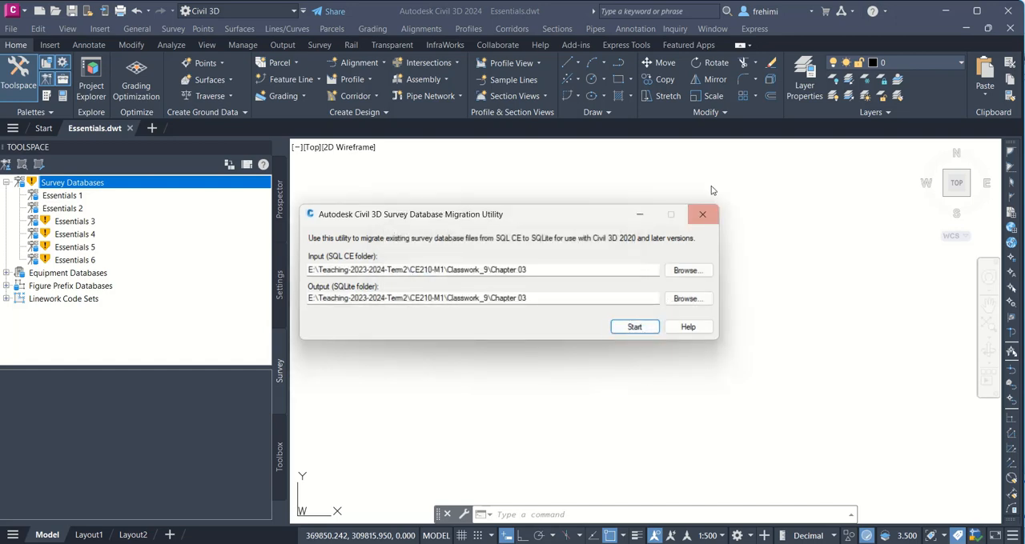
click(703, 214)
Step: Refresh the migration status of the Essentials 3, Essentials 4, Essentials 5 and Essentials 6 survey databases
click(68, 222)
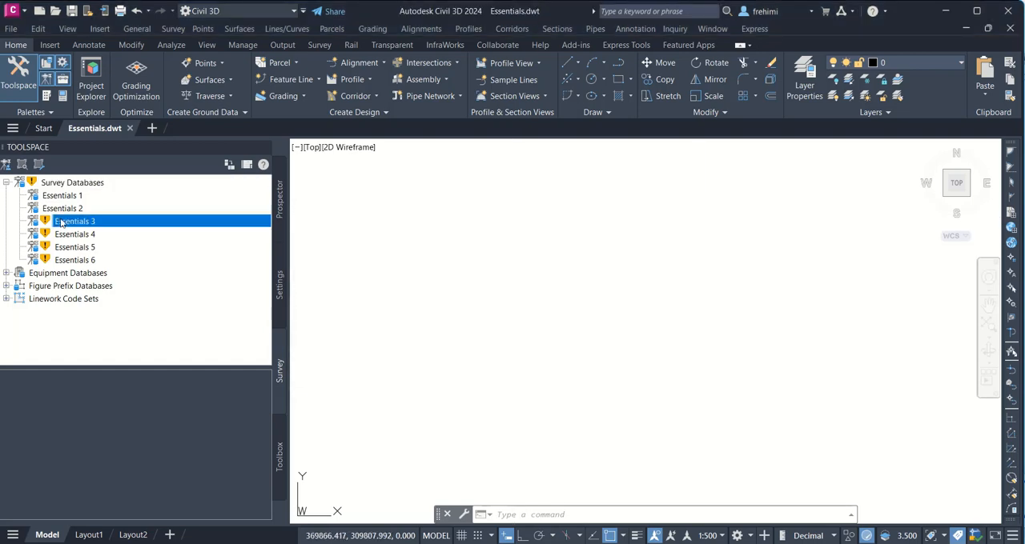
right_click(77, 220)
click(78, 226)
right_click(80, 233)
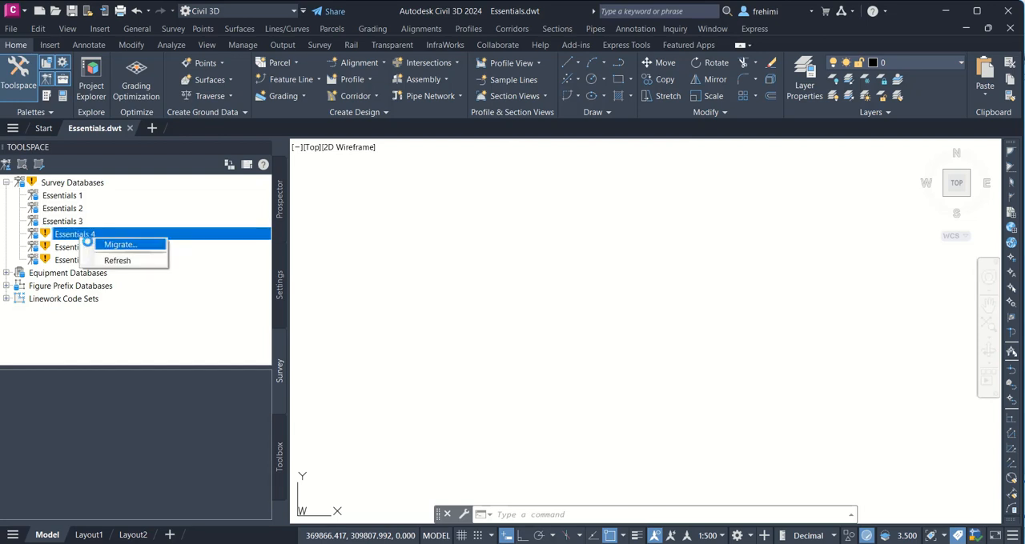
click(84, 239)
click(90, 247)
right_click(91, 249)
click(93, 257)
right_click(91, 260)
click(98, 273)
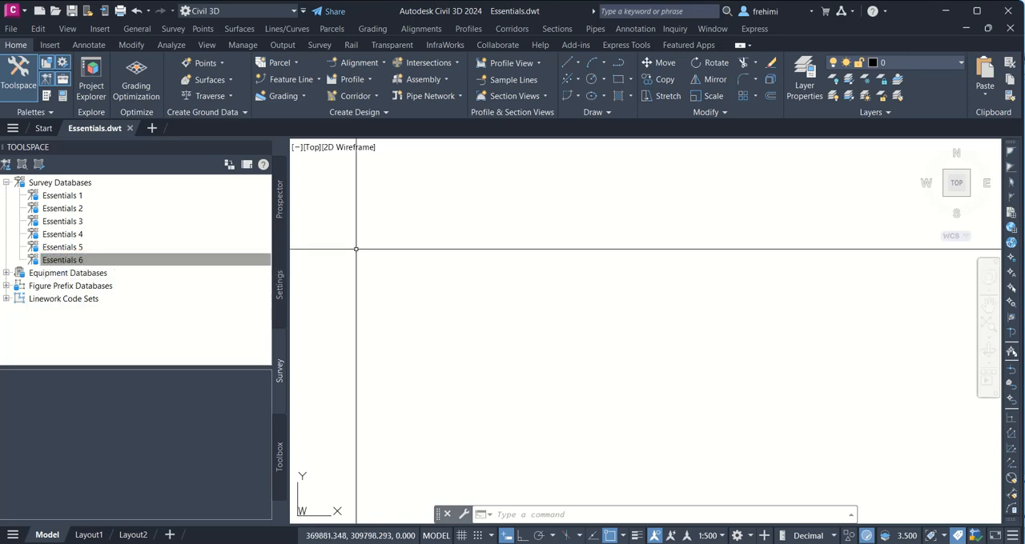
click(393, 238)
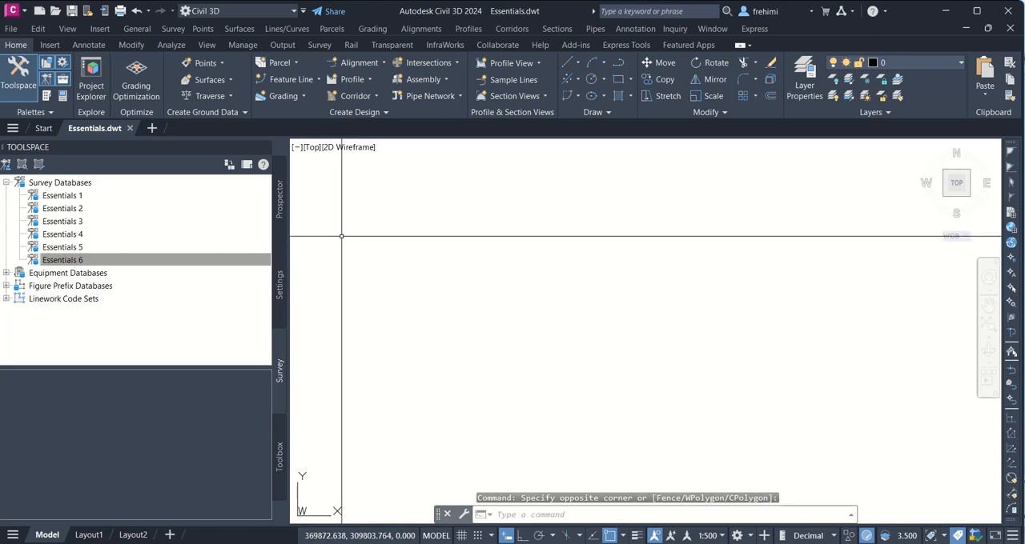
Step: Open the Essentials 3 survey database as read-only, inspect its status icon, and close the database
double_click(72, 222)
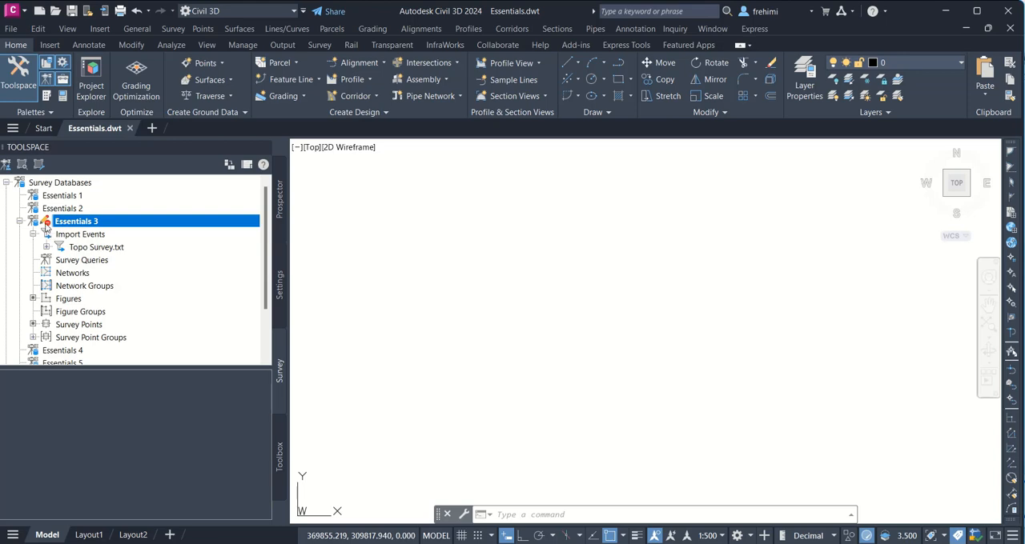
mouse_move(46, 228)
right_click(84, 224)
click(100, 243)
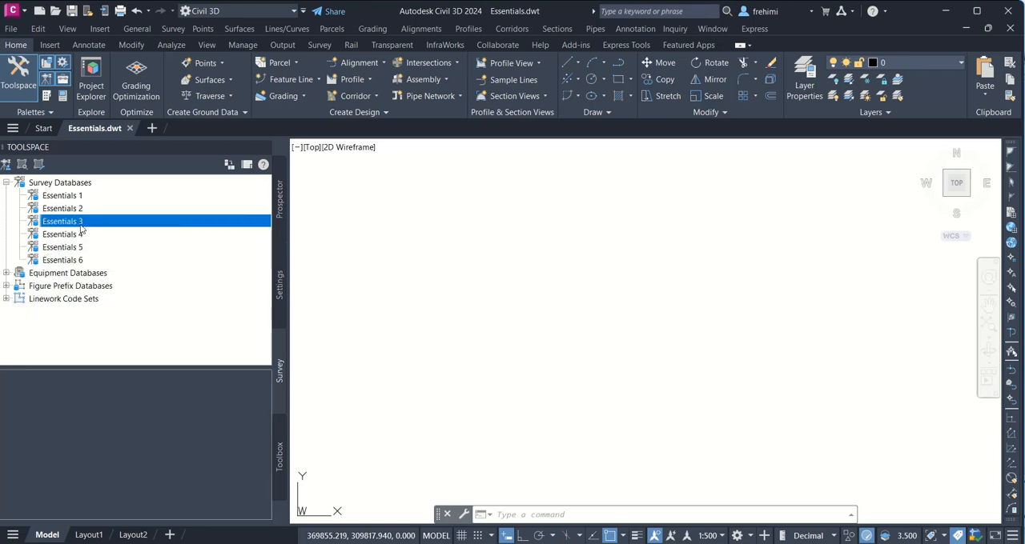
Step: Open the Essentials 3 survey database for editing and close it again
right_click(80, 228)
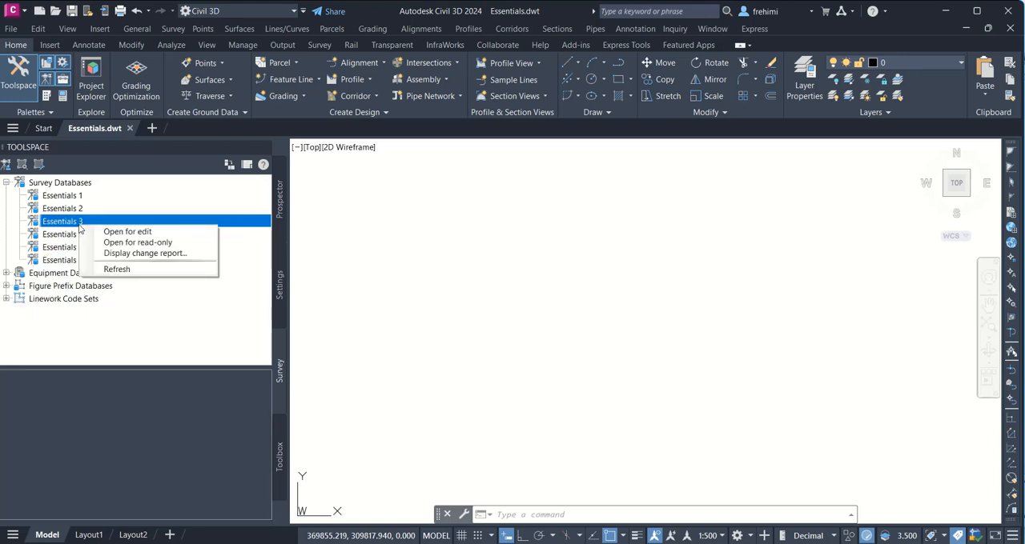
click(129, 229)
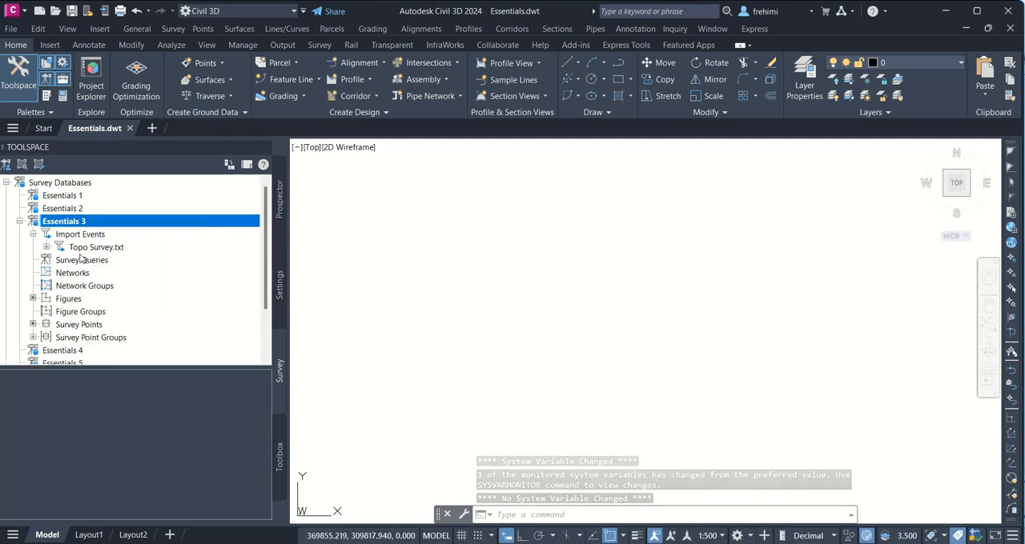
right_click(71, 224)
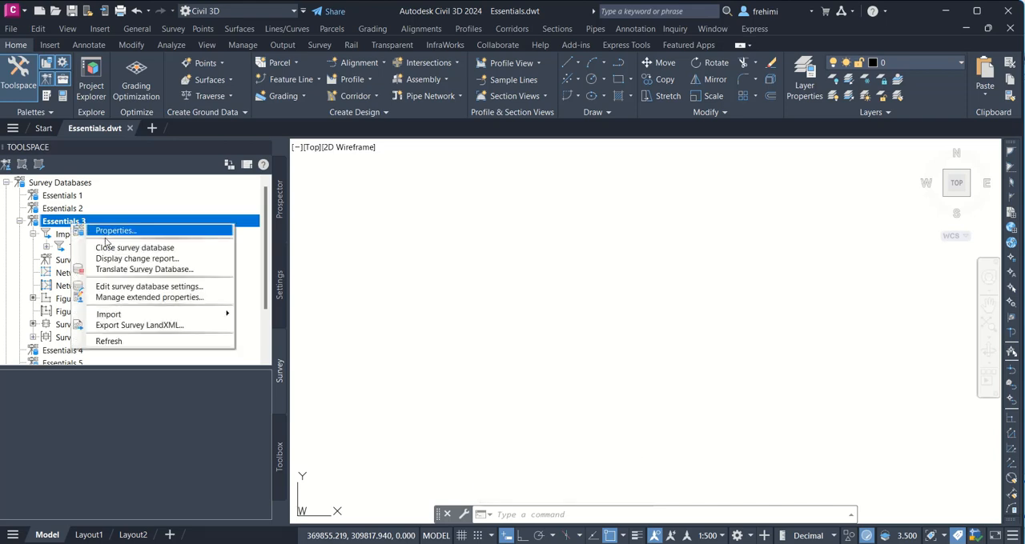
click(112, 247)
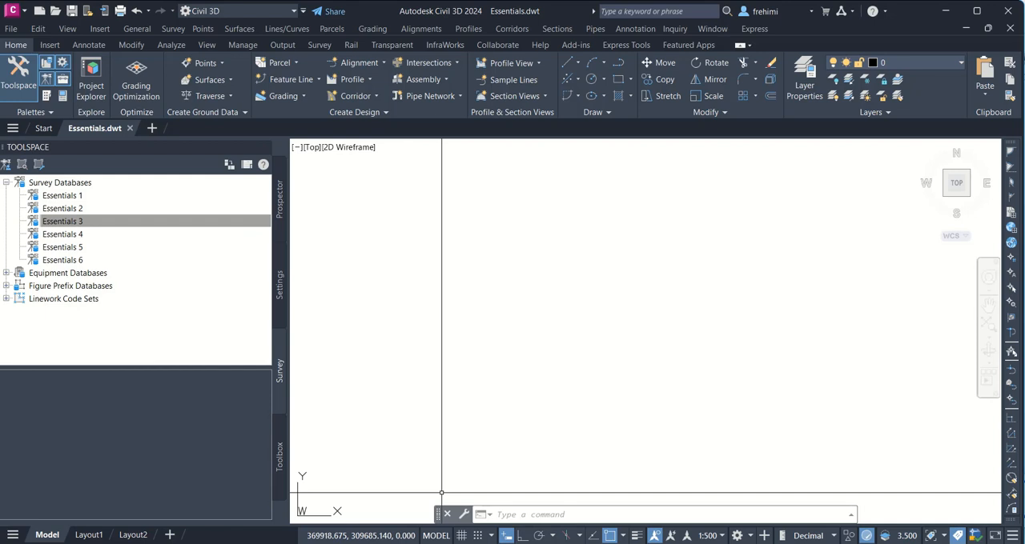
click(24, 220)
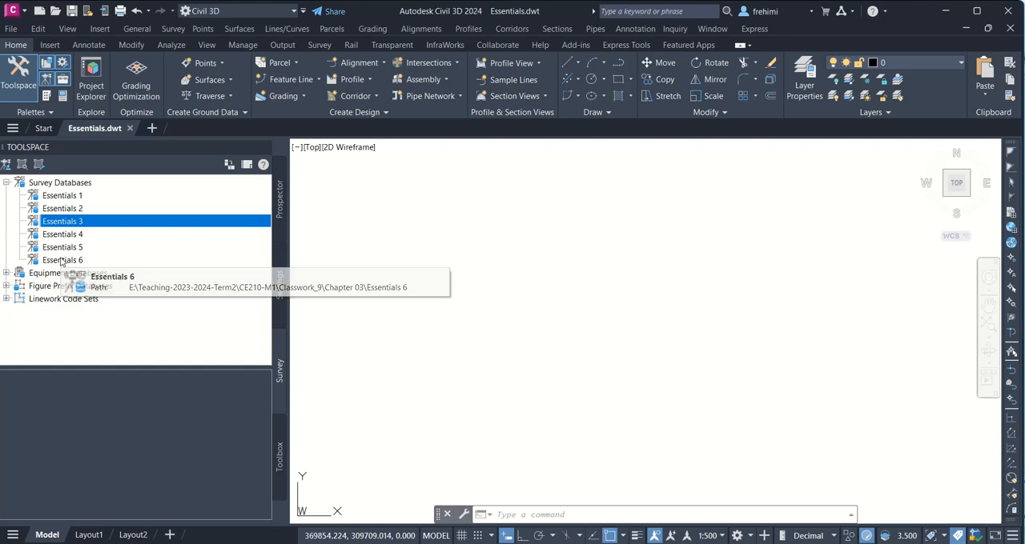
Step: Create a new local survey database named Essentials in the working folder
right_click(58, 185)
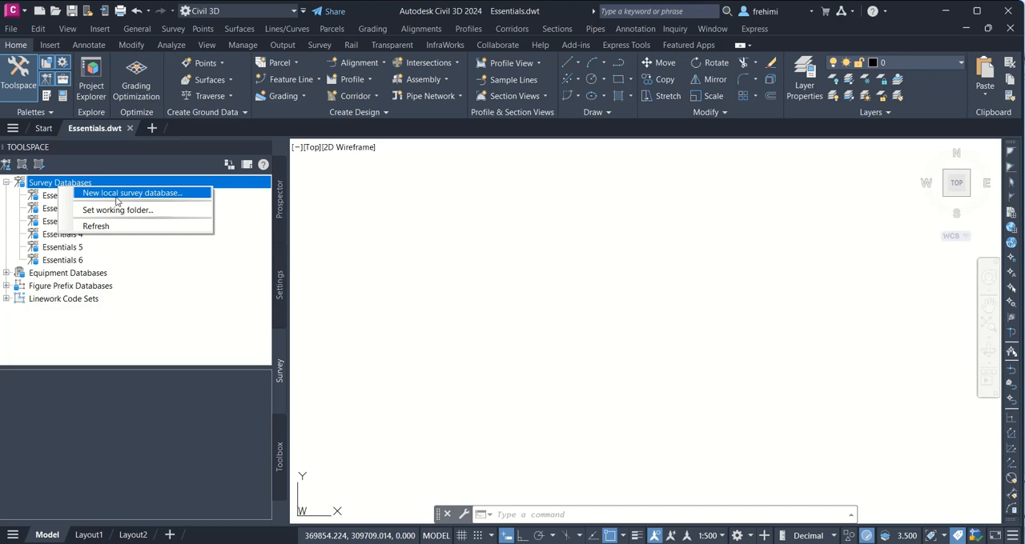
click(117, 195)
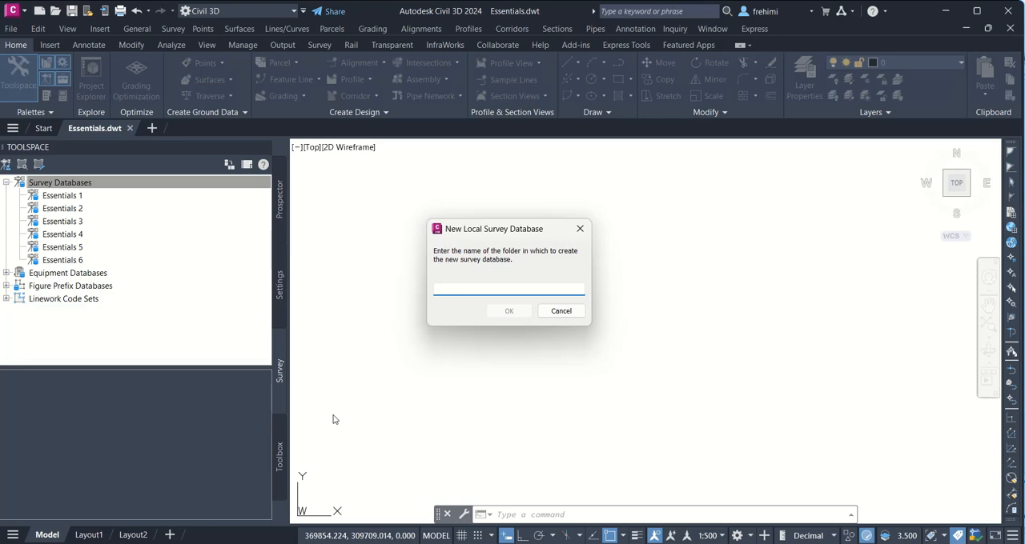
text(Essentials)
click(509, 311)
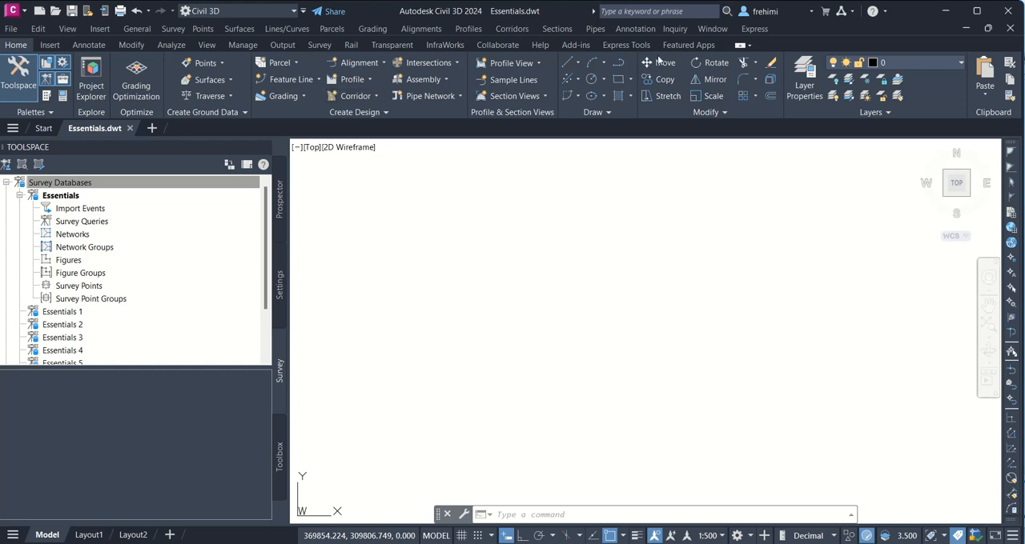
Step: Check the drawing's length and insertion units with the UNITS command, then close the dialog and dismiss the lighting notice
click(663, 516)
text(unit)
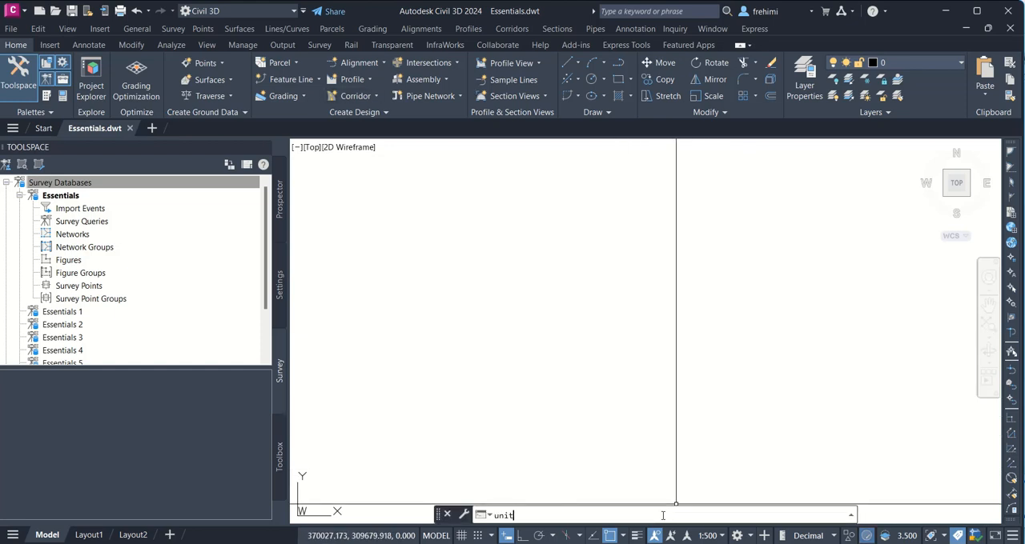
key(Return)
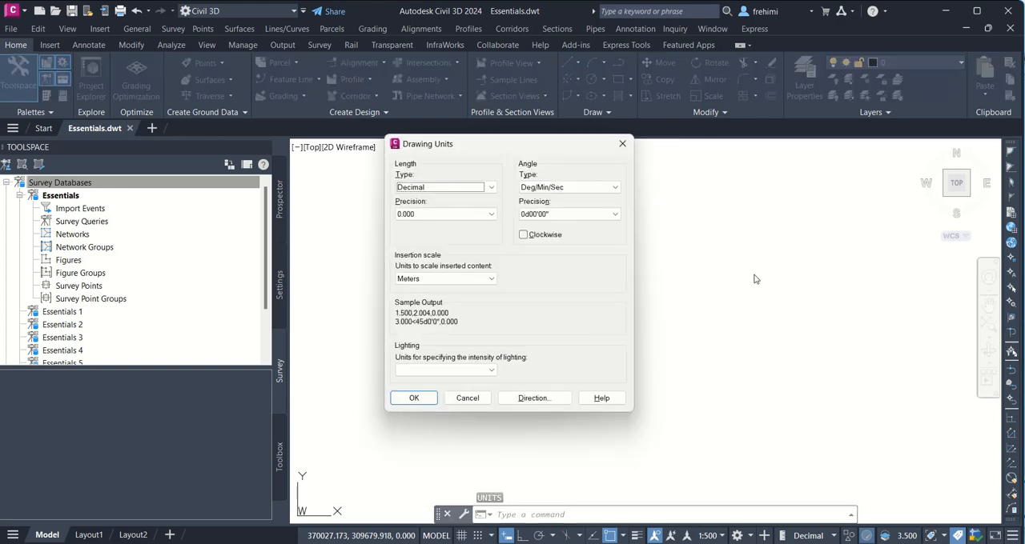
click(624, 147)
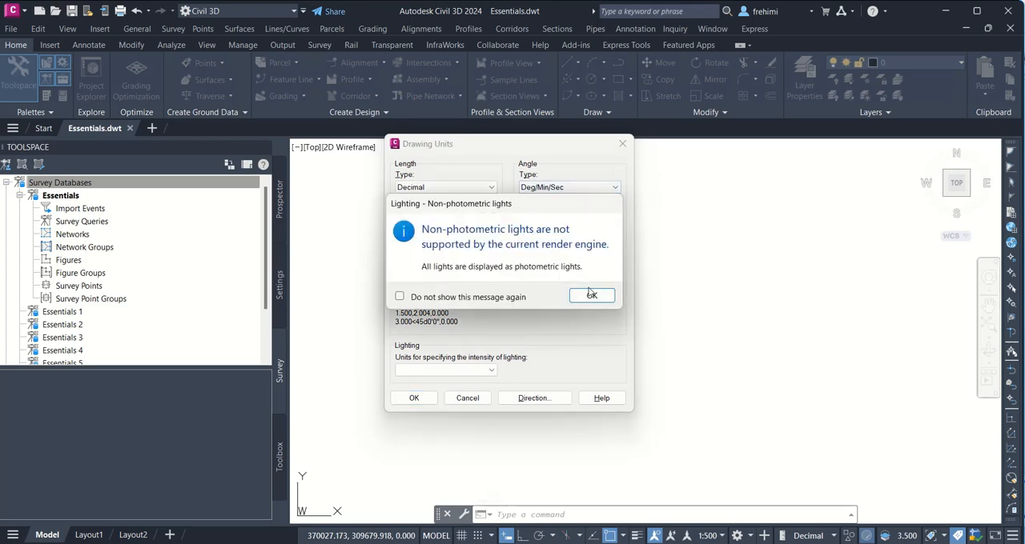
click(591, 297)
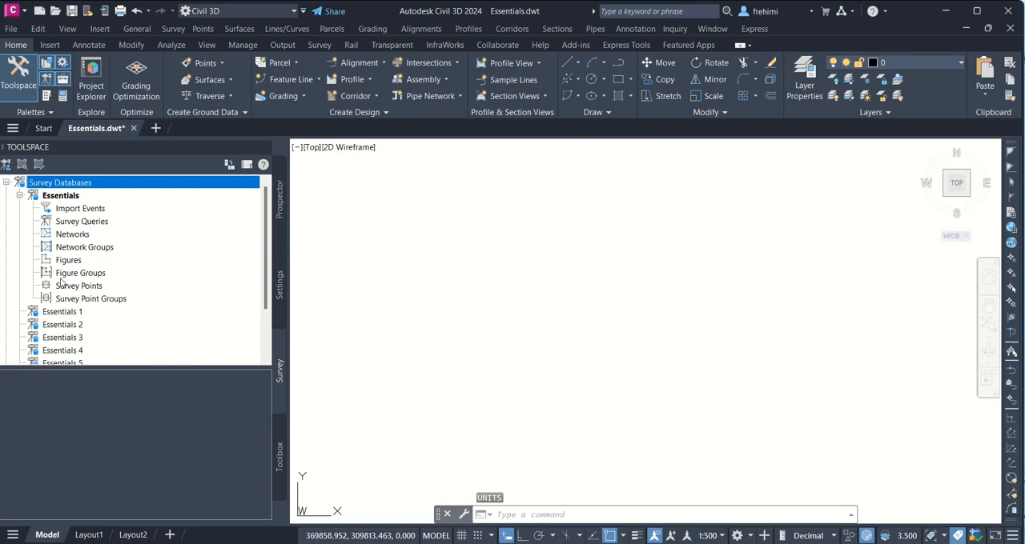
Step: Open the survey database settings of the Essentials database for editing
click(62, 199)
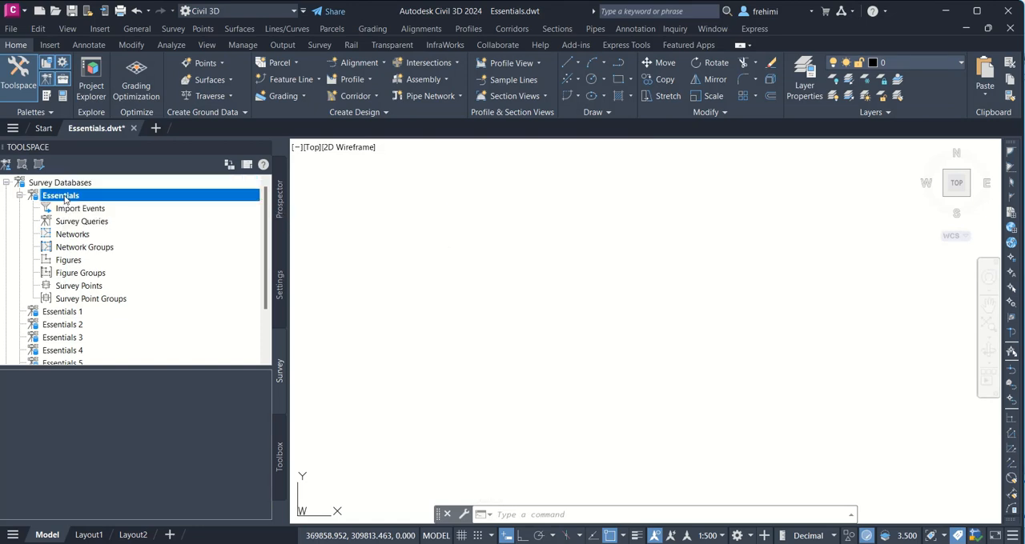
right_click(65, 200)
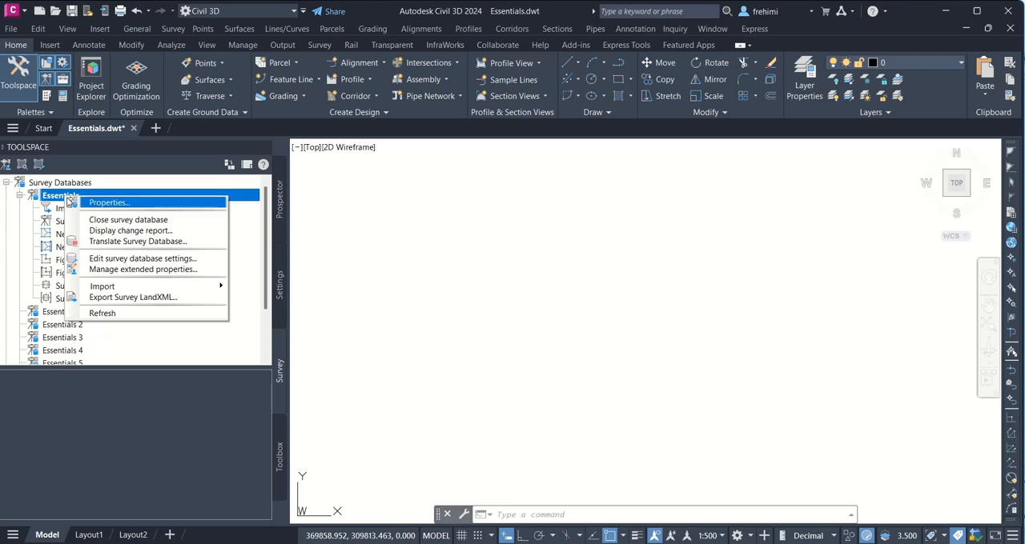
click(150, 260)
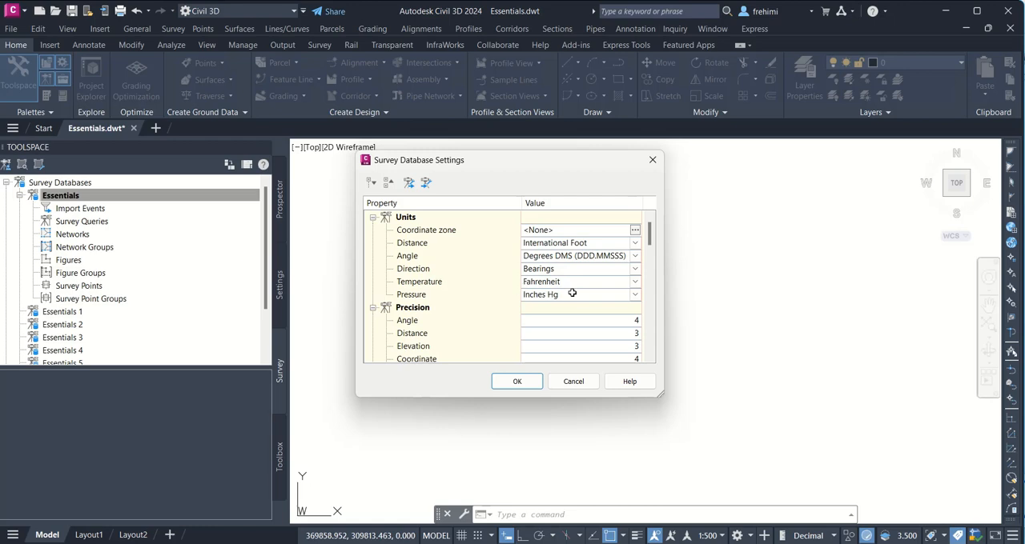
Step: Try the Saudi Arabia coordinate system Ain el Abd / UTM zone 37N as the coordinate zone, then dismiss the selection without applying it
click(636, 230)
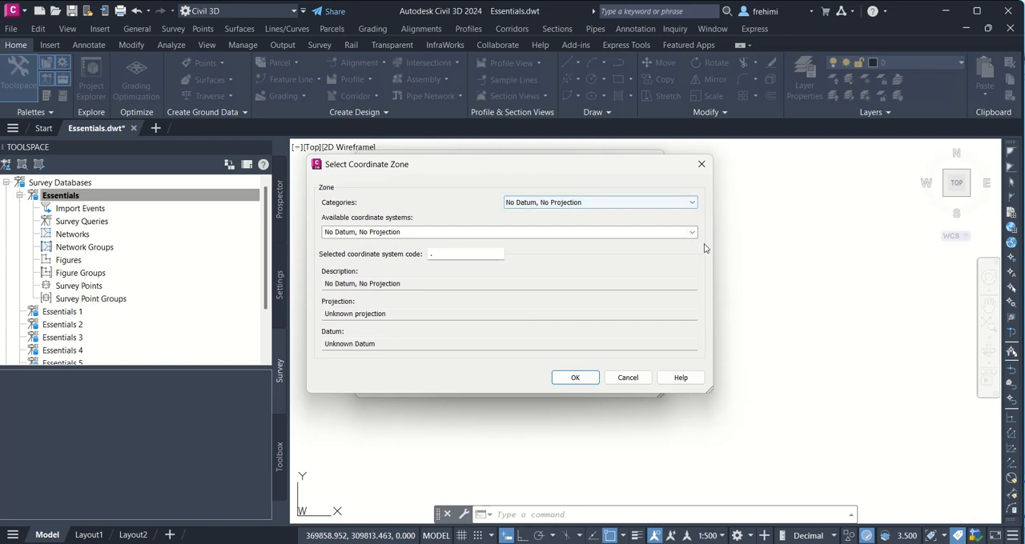
click(692, 204)
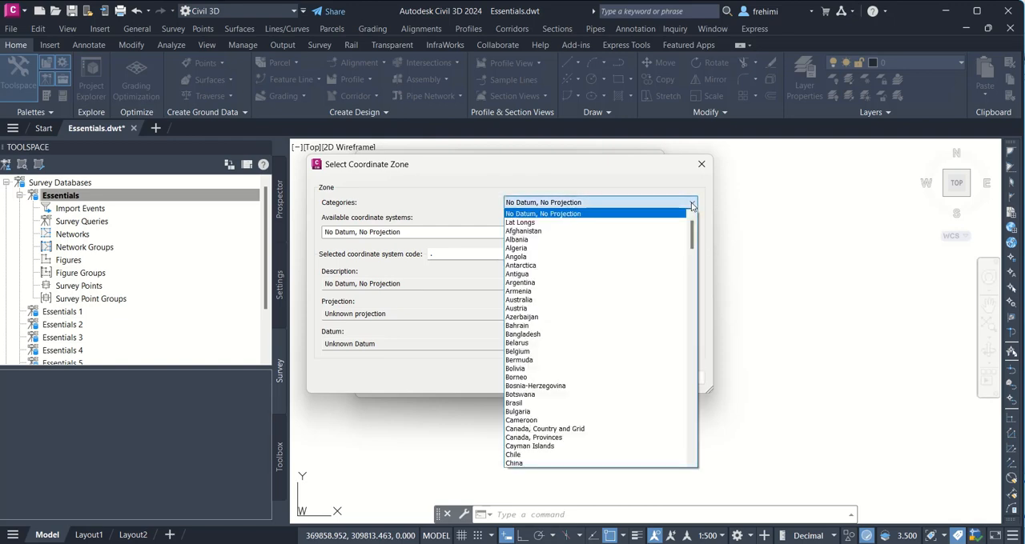
key(End)
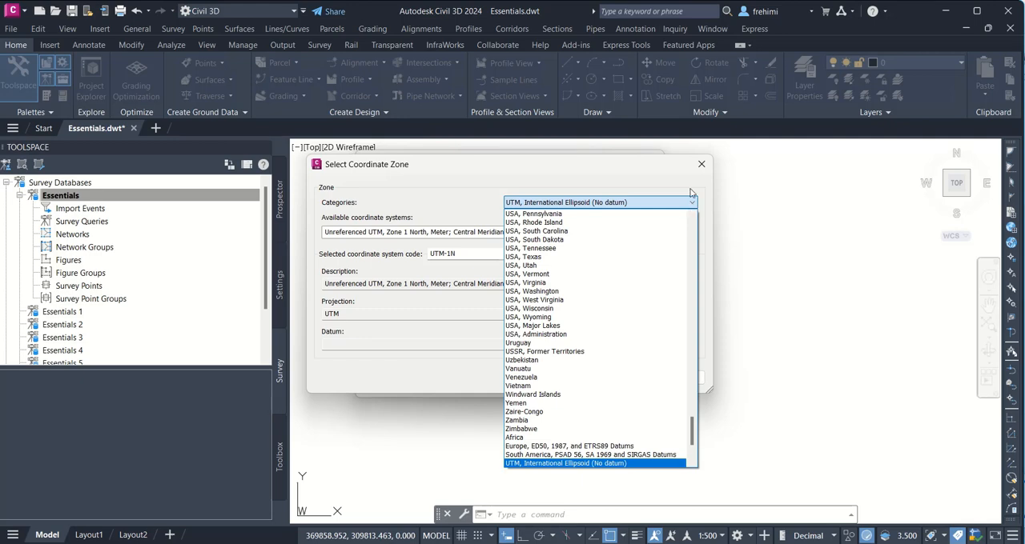
key(s)
key(s)
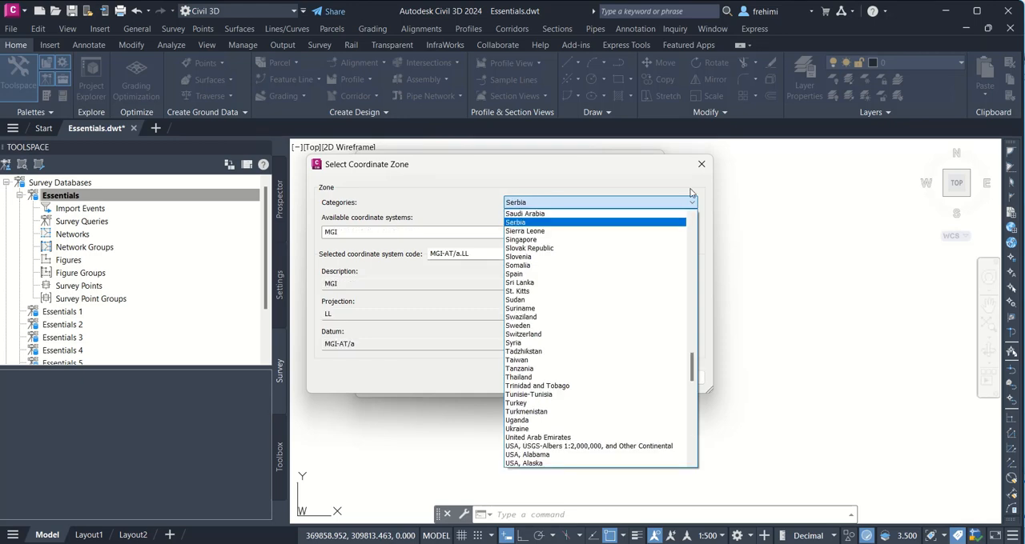
click(566, 214)
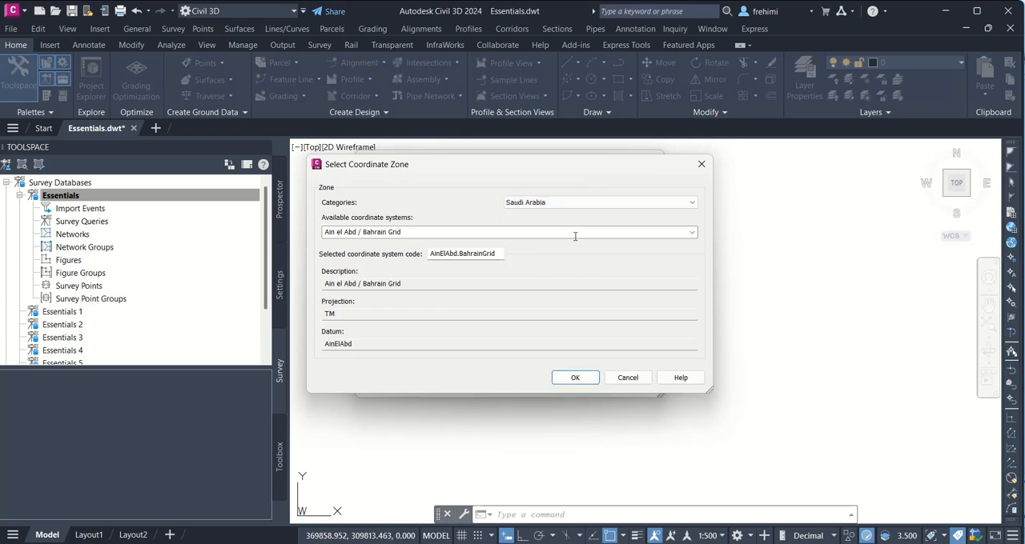
click(692, 233)
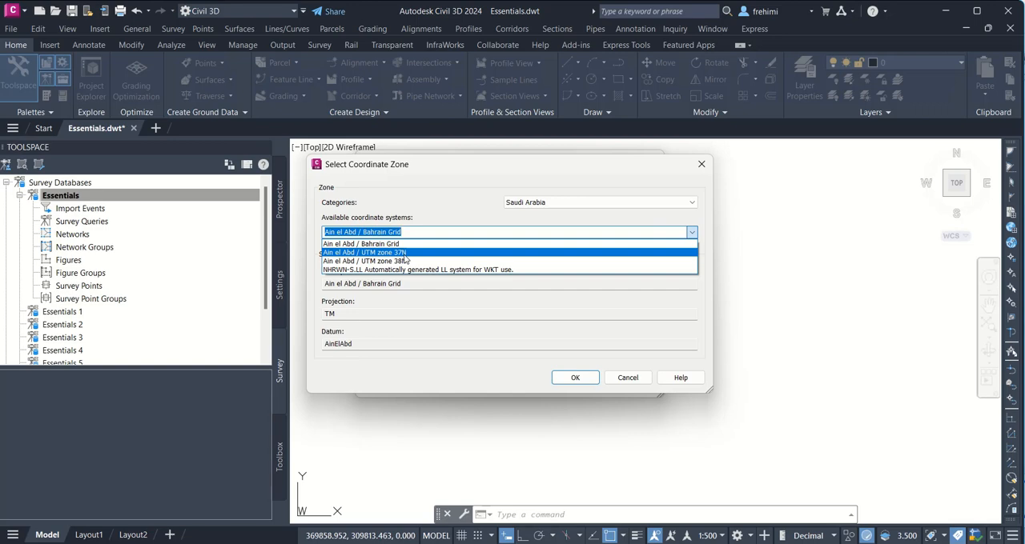
click(406, 253)
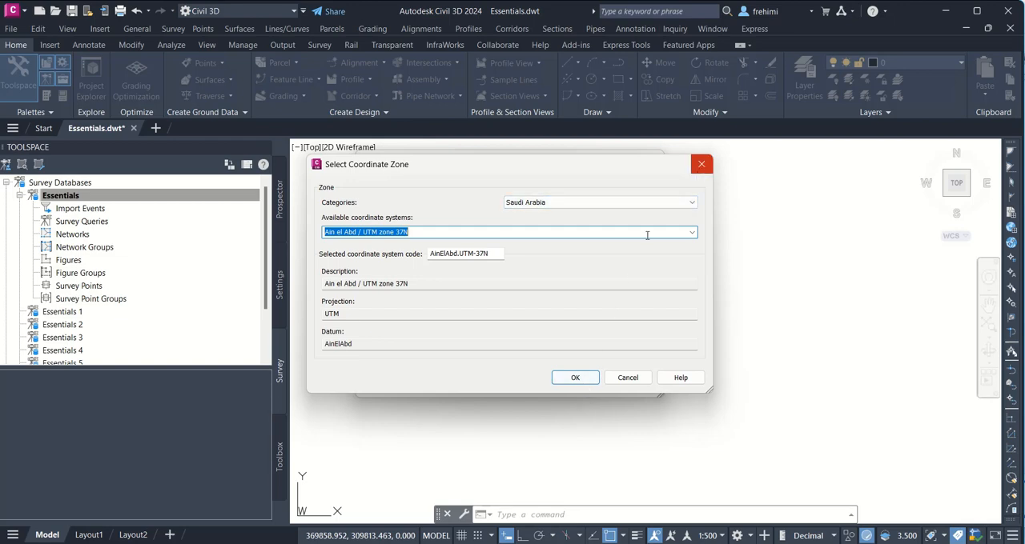
click(700, 165)
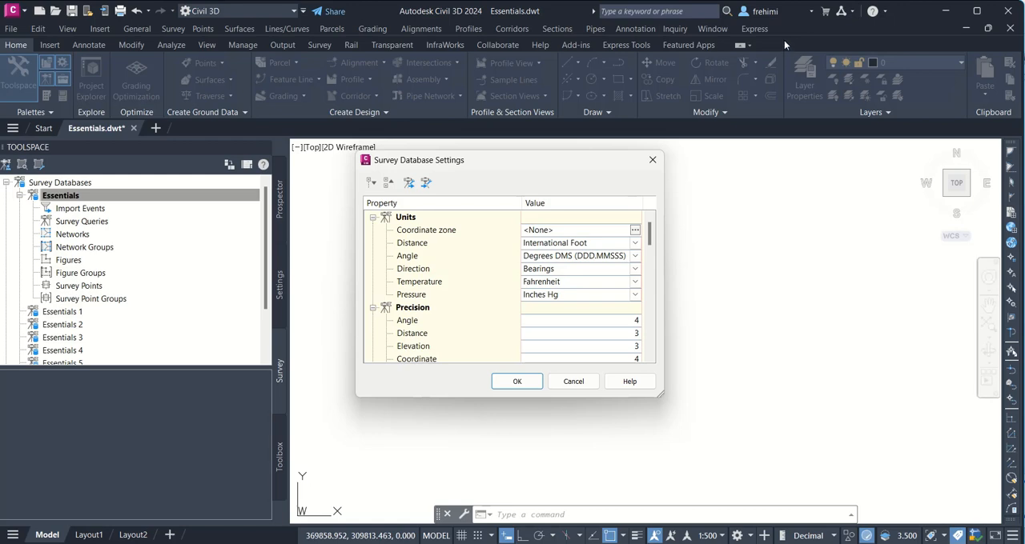
Step: Set the database units to Meter for distance, Celsius for temperature and Millibars for pressure
click(583, 245)
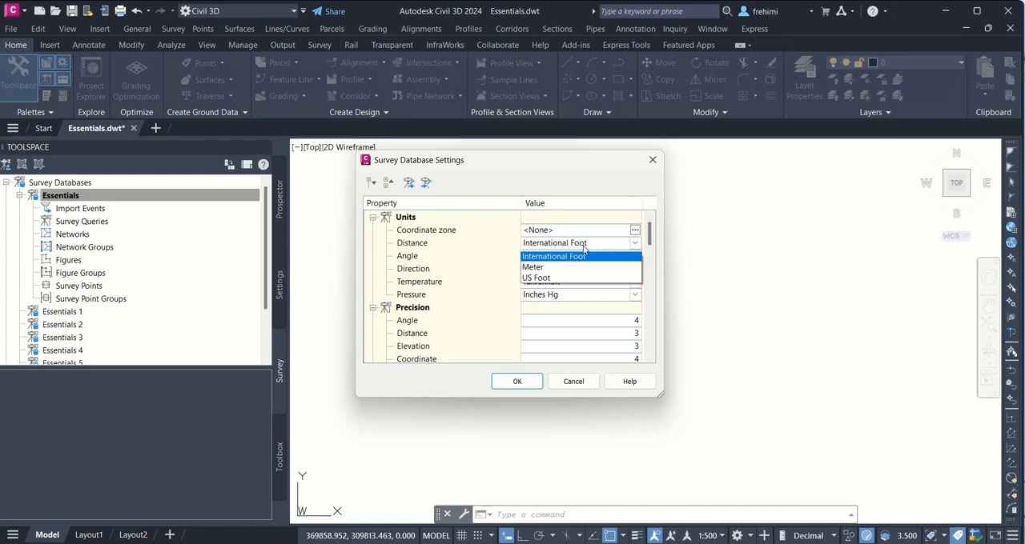
click(541, 267)
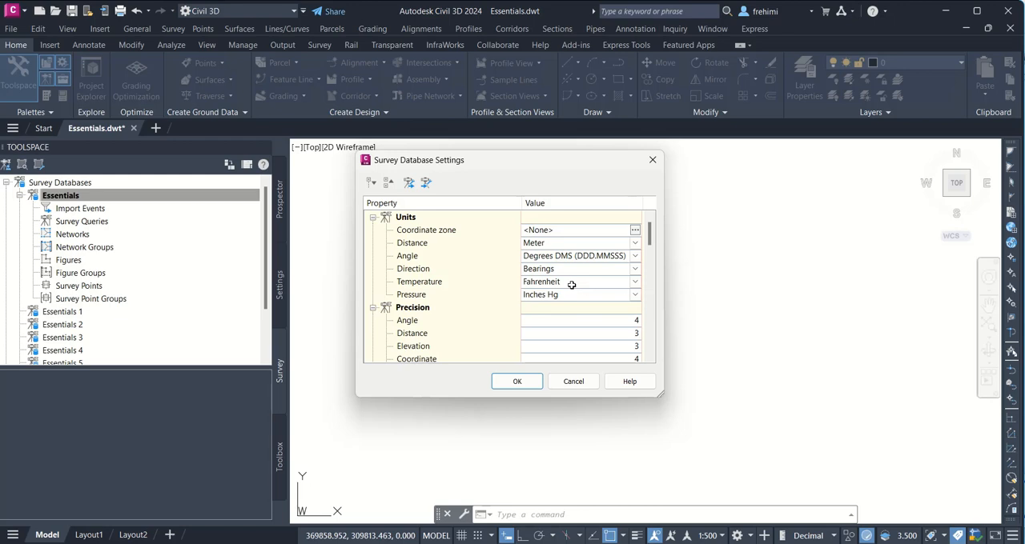
click(571, 285)
click(571, 288)
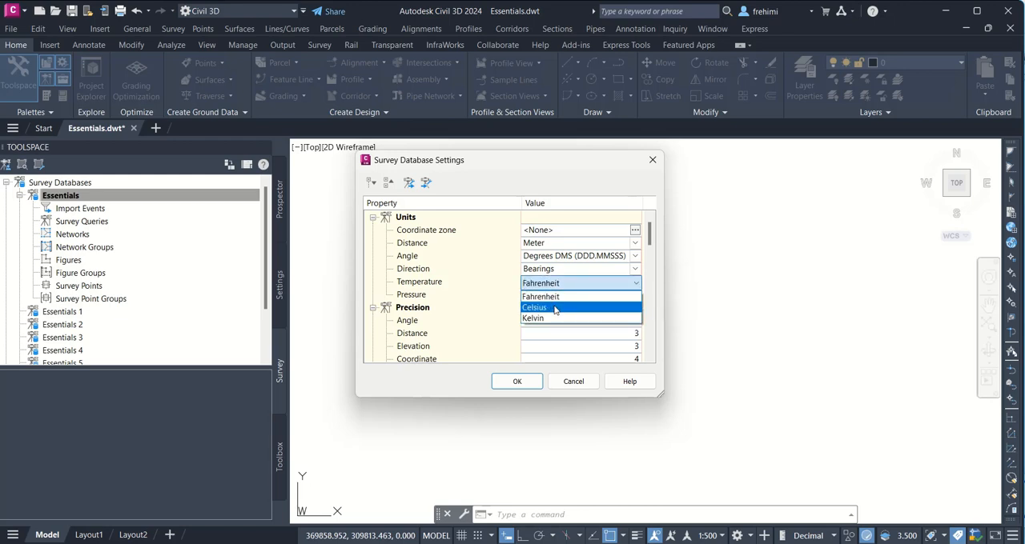
click(555, 310)
click(559, 297)
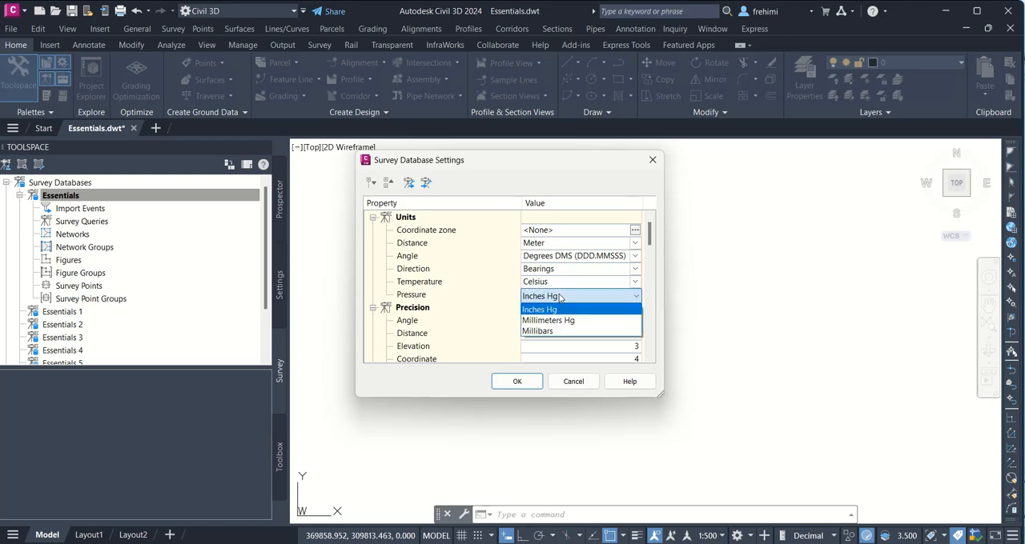
click(558, 330)
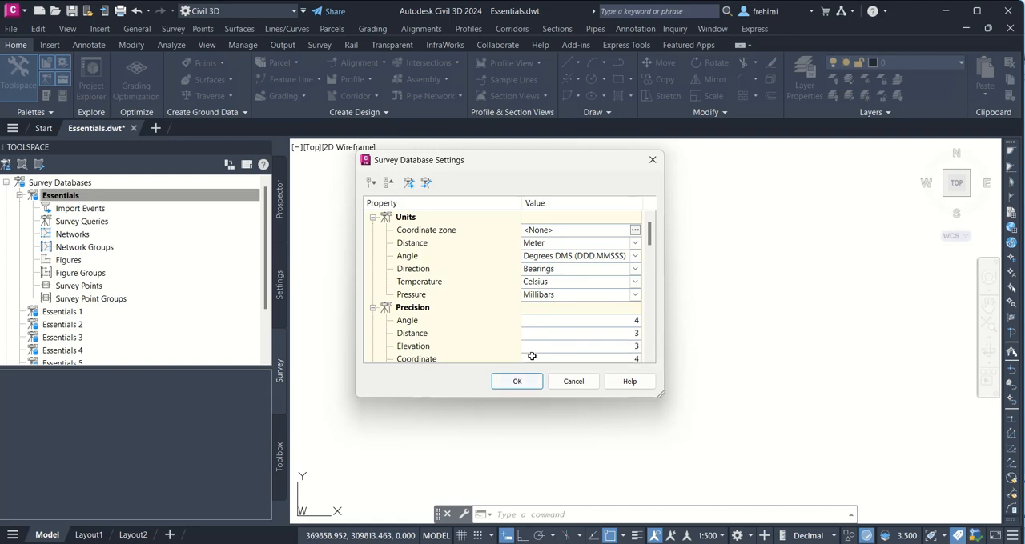
Step: Review the remaining measurement, traverse and error tolerance settings, keep Prism as the target type, and apply the database settings
scroll(544, 340, down, 3)
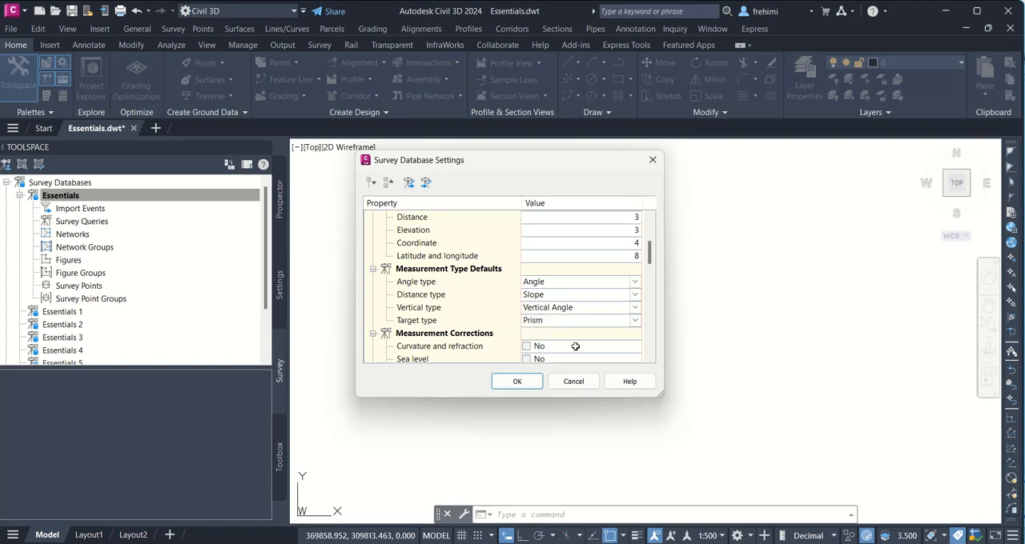
click(637, 321)
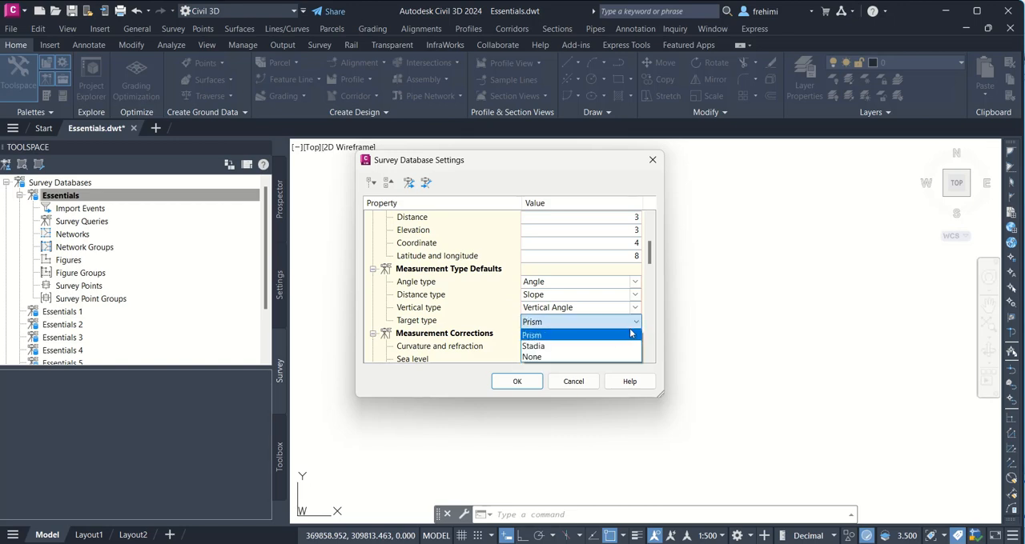
click(637, 323)
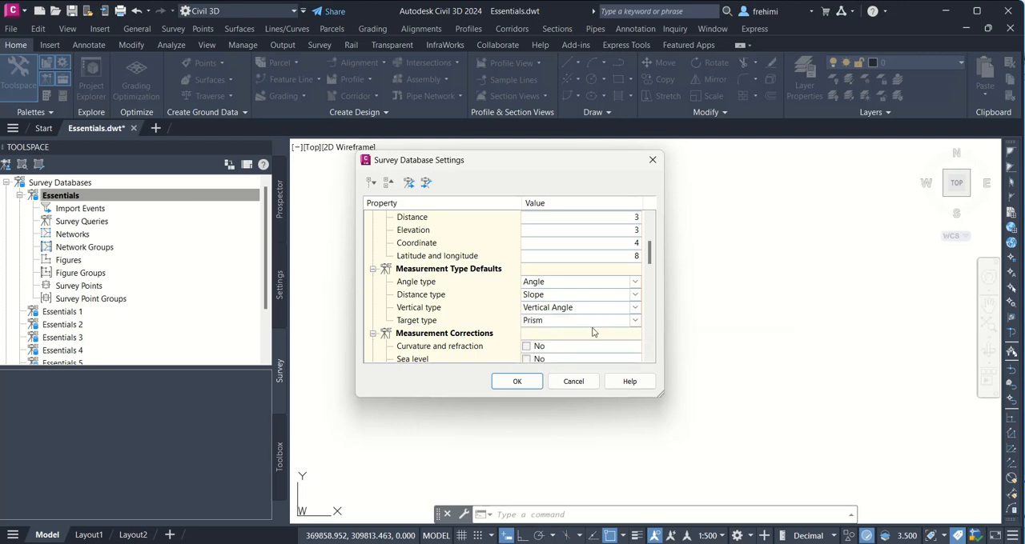
scroll(596, 325, down, 2)
scroll(550, 314, down, 3)
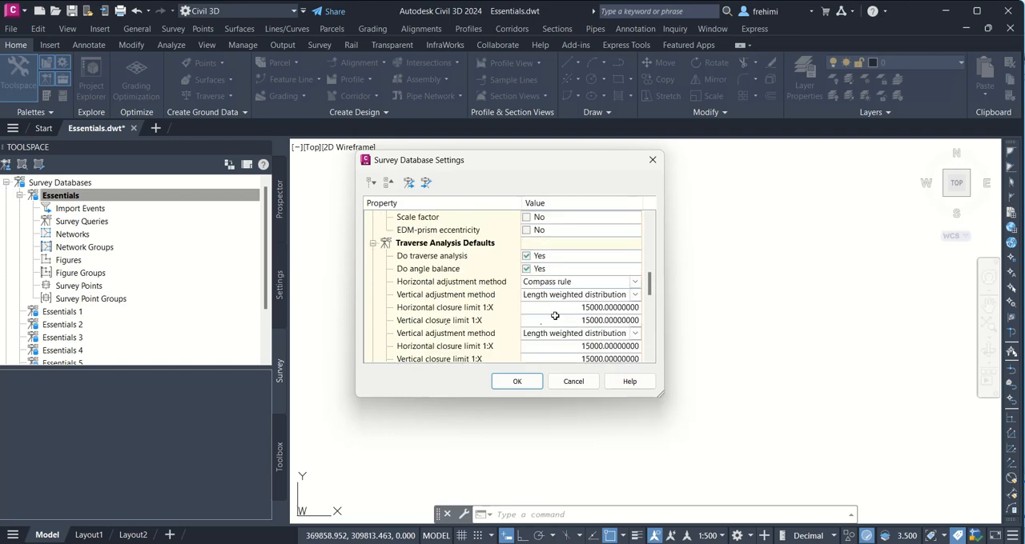
scroll(554, 318, down, 5)
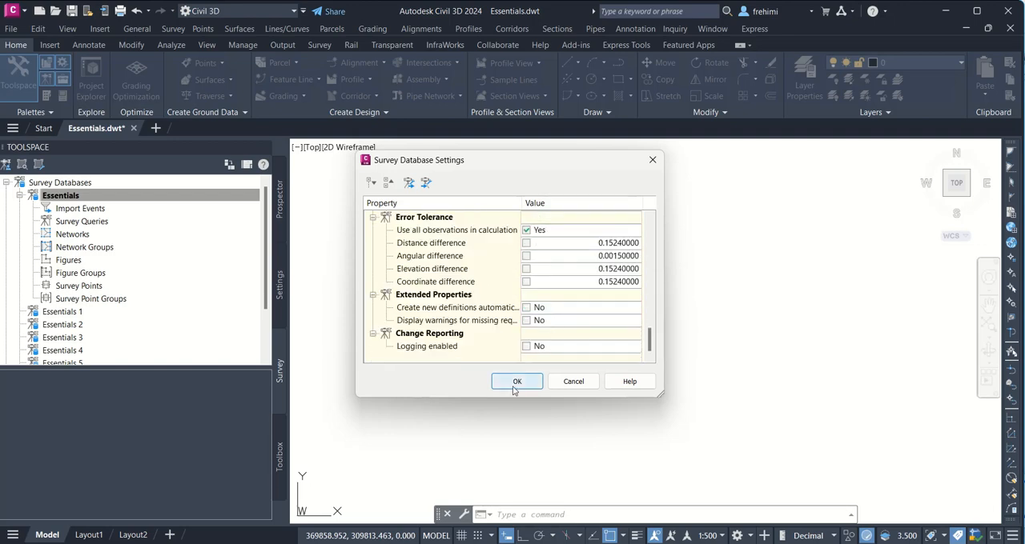
scroll(542, 320, up, 5)
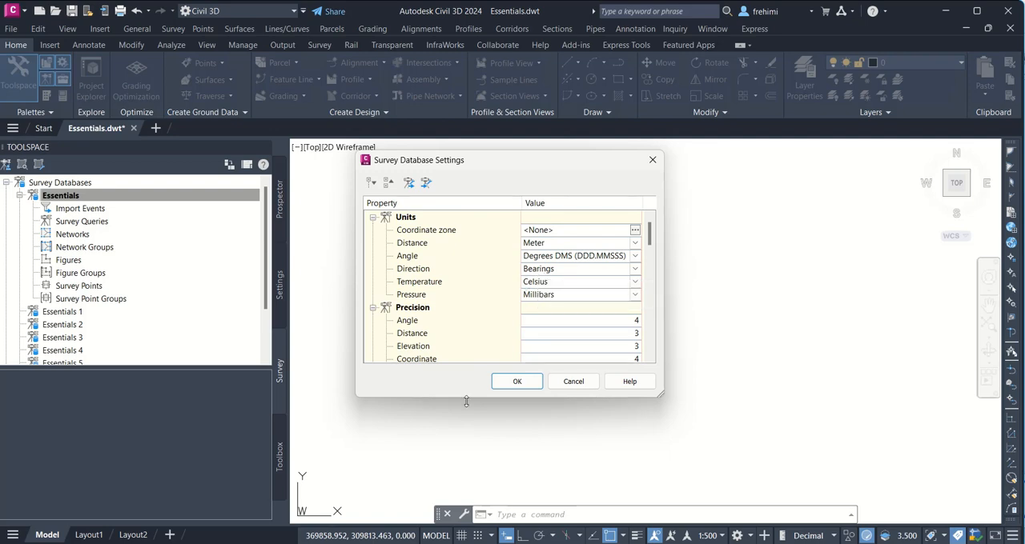
click(517, 383)
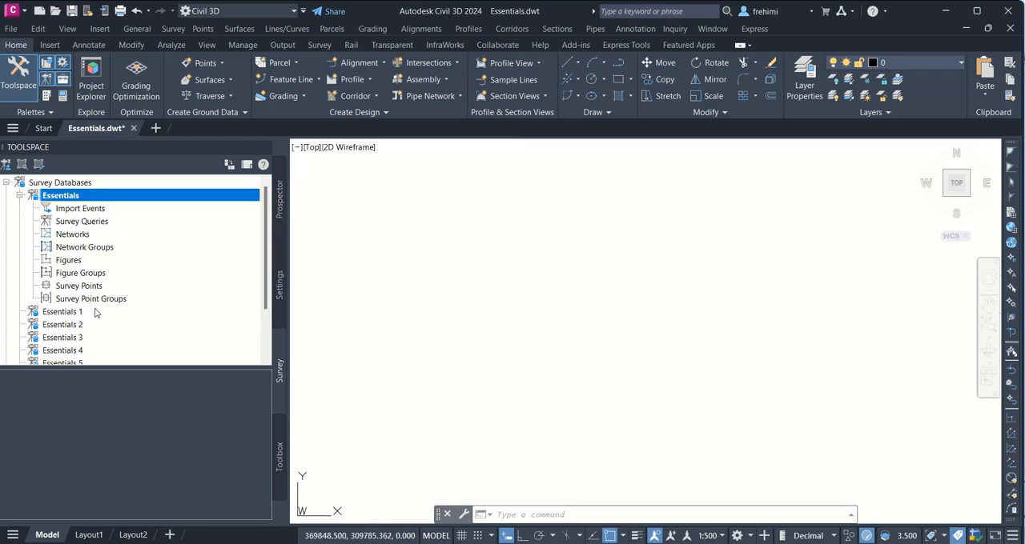
Step: Switch to File Explorer, inspect the files in the Essentials folder under Chapter 03, and return to Civil 3D
click(472, 543)
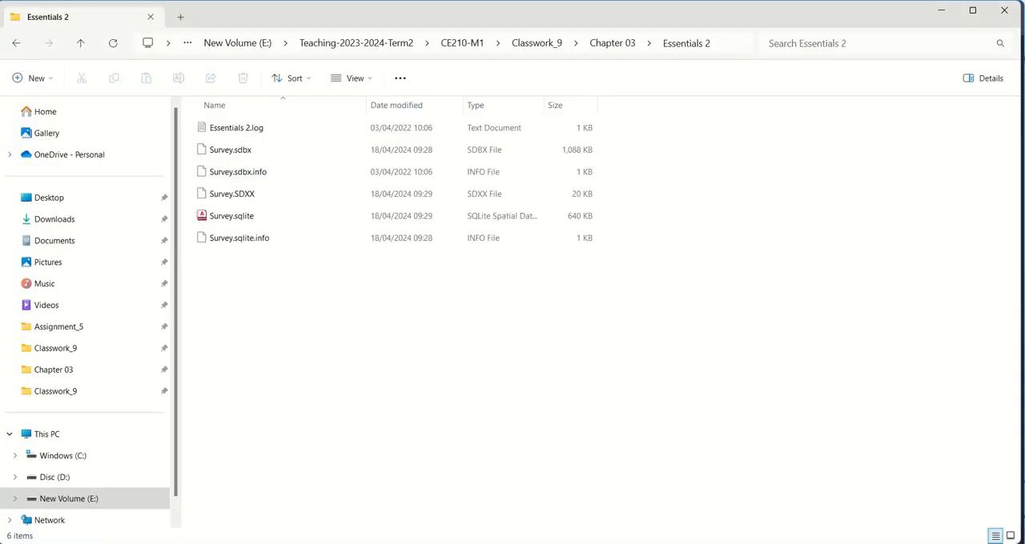
click(615, 50)
click(852, 221)
click(615, 46)
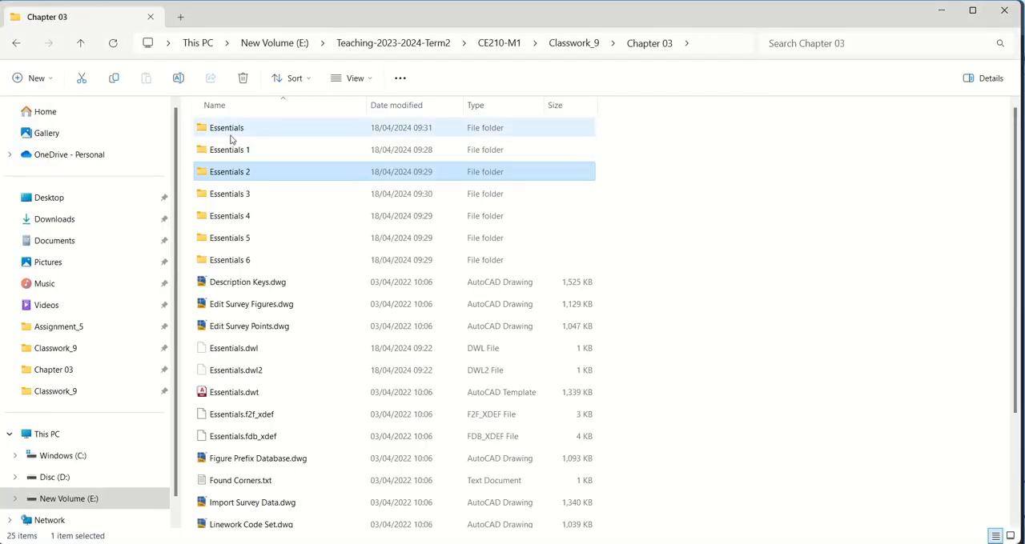
double_click(231, 134)
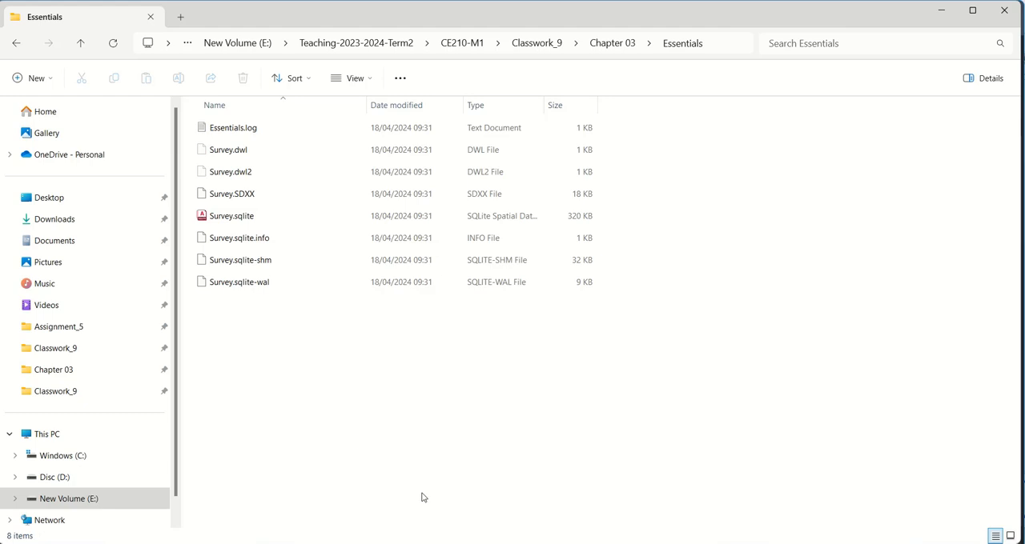
click(512, 543)
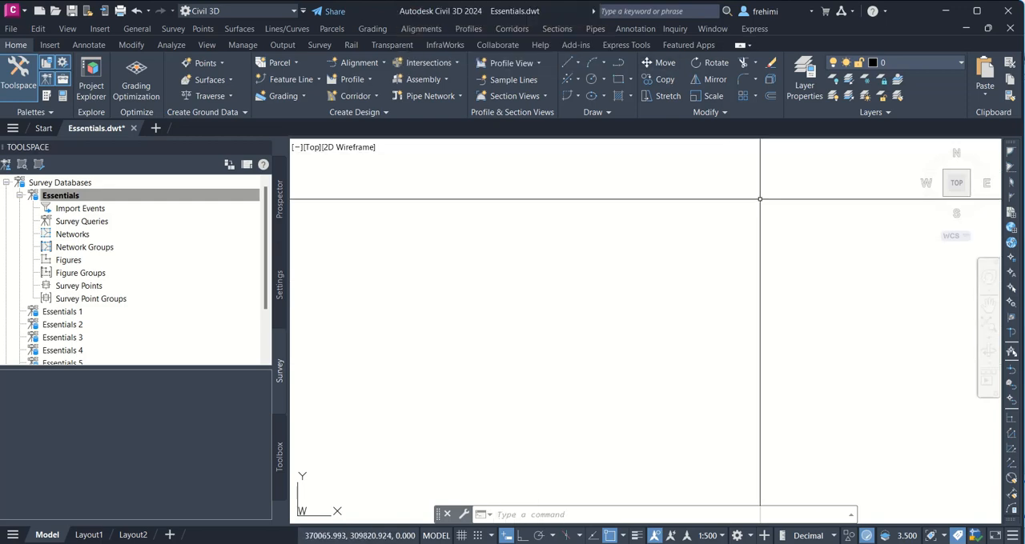
Step: Examine the point styles listed in the Essentials drawing's settings, then collapse the Point Styles collection
click(279, 199)
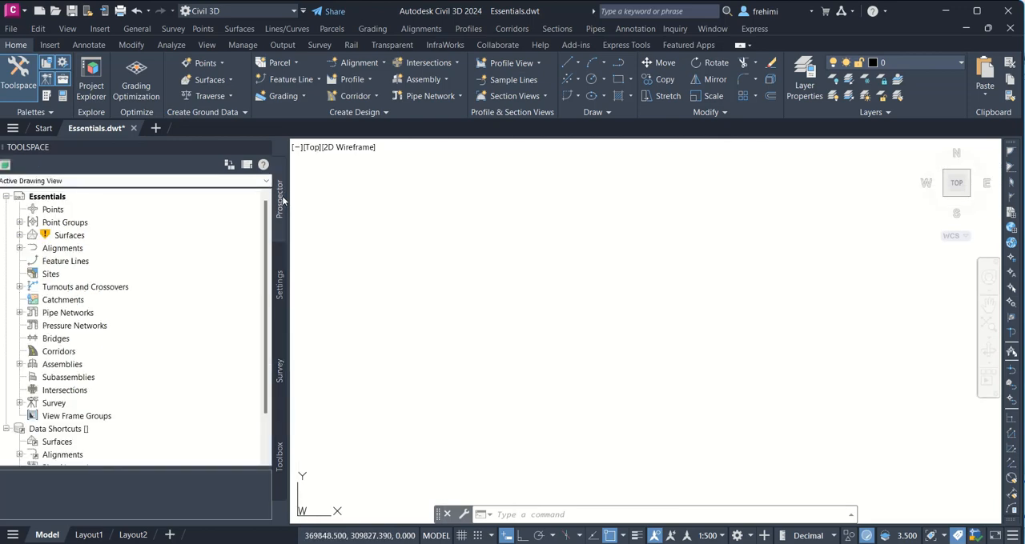
click(279, 264)
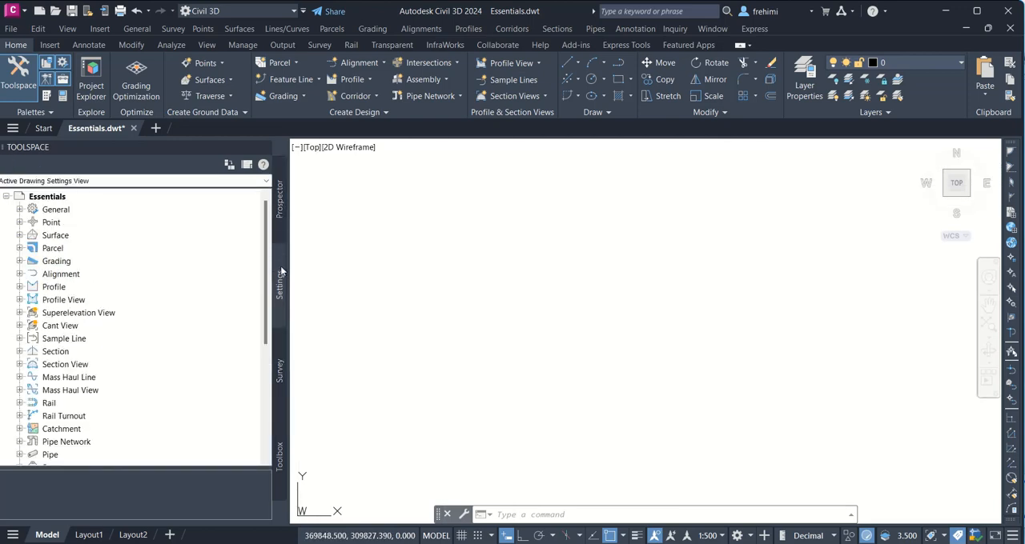
click(19, 222)
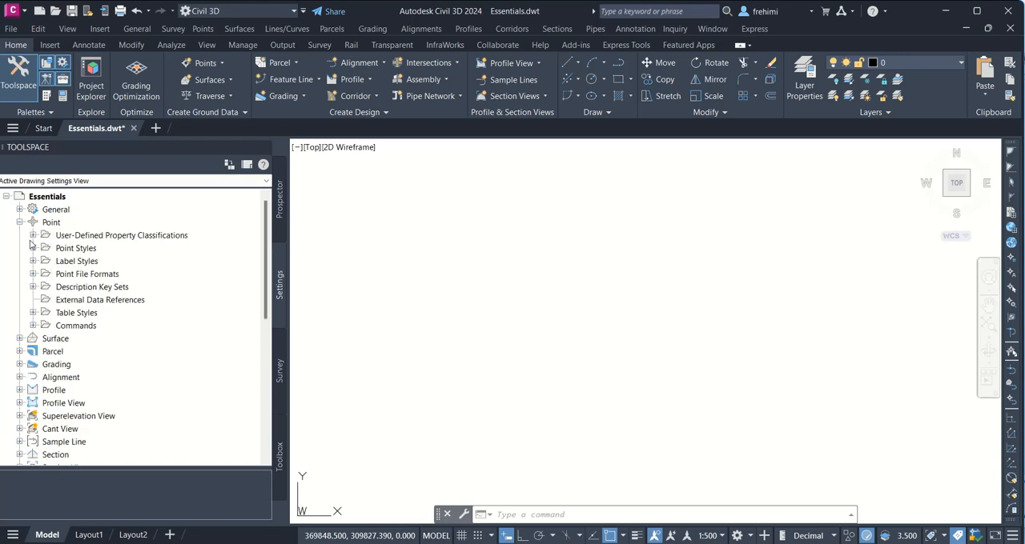
click(33, 248)
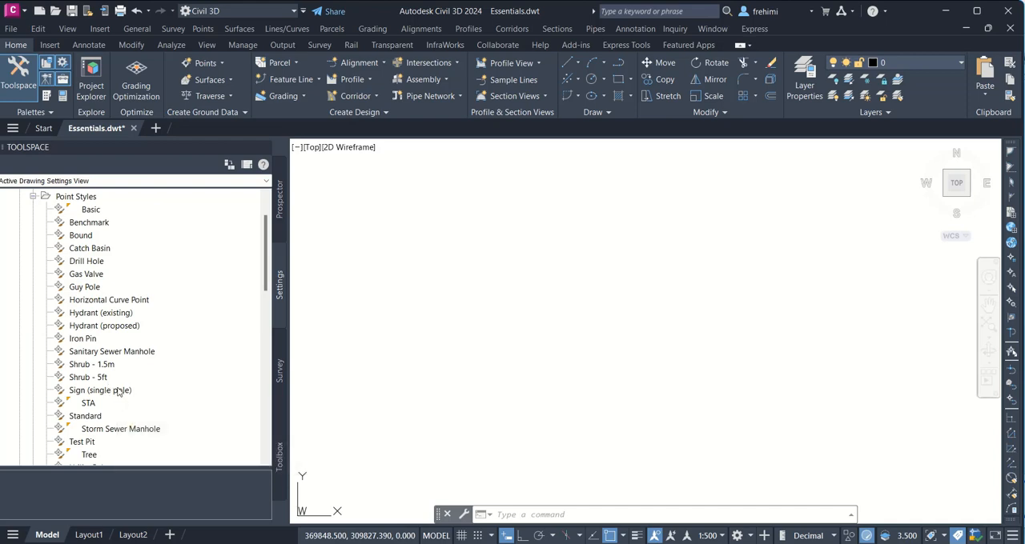
scroll(117, 377, up, 1)
scroll(116, 364, down, 4)
scroll(116, 361, up, 1)
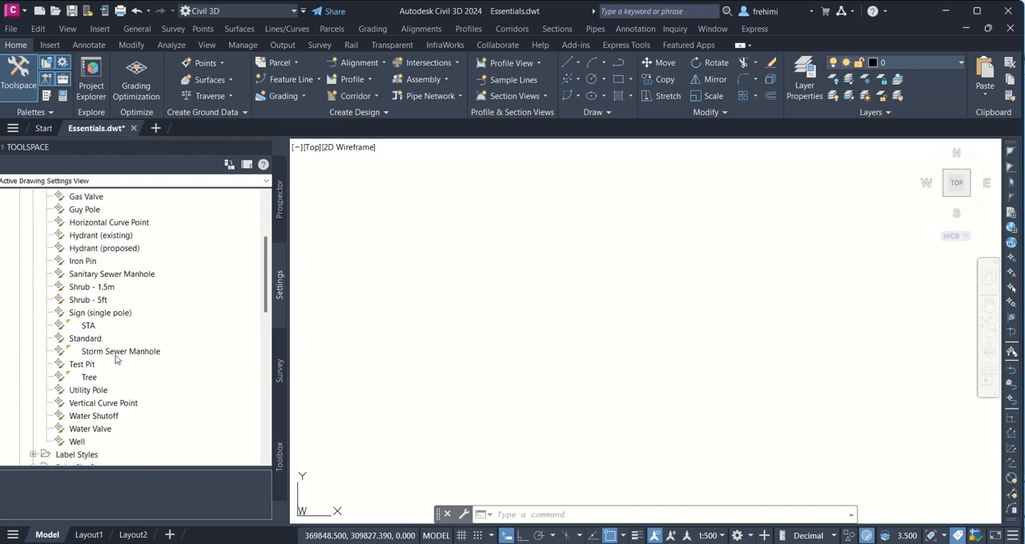
scroll(116, 360, up, 1)
scroll(110, 301, up, 3)
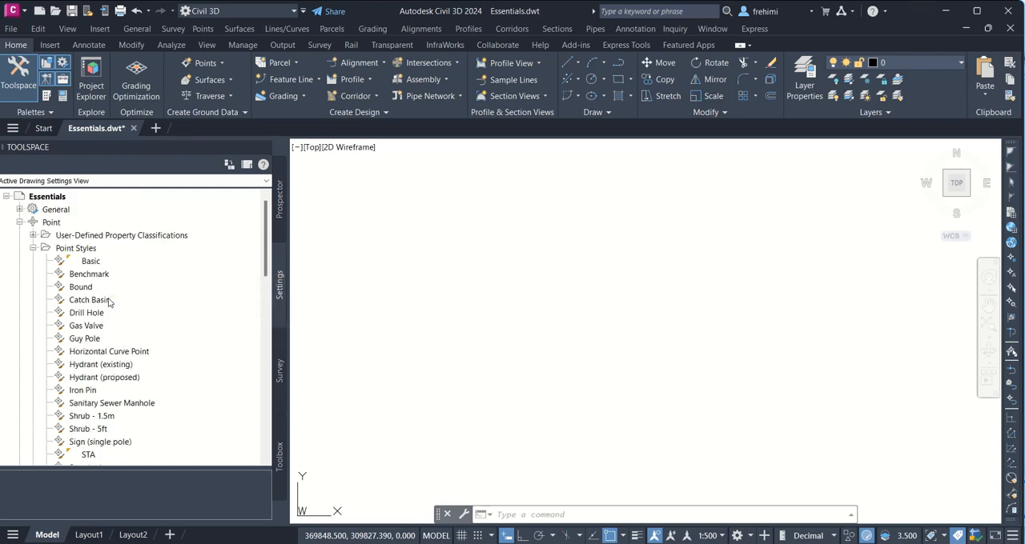
click(32, 248)
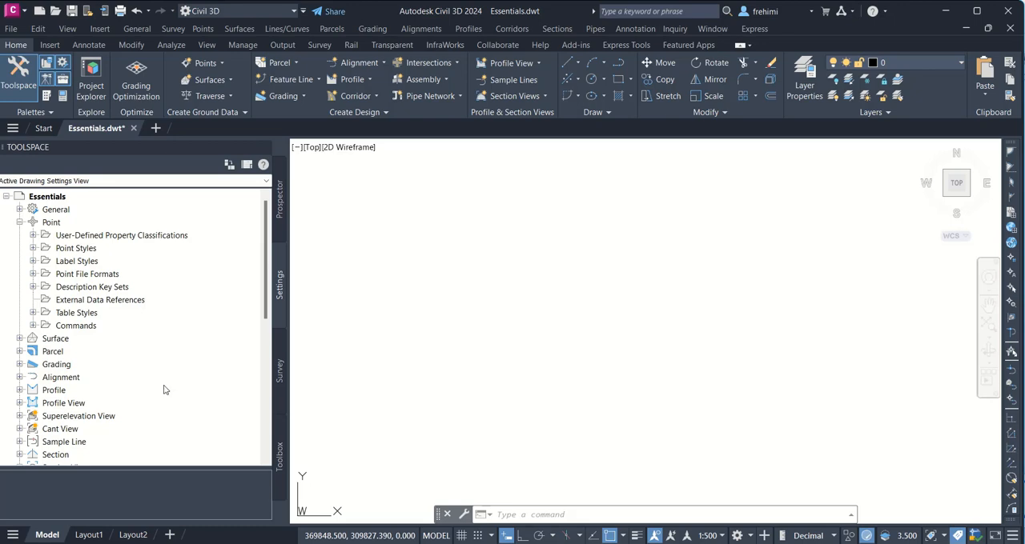
Step: Switch to File Explorer, go up to the Chapter 03 folder and open the text file Topo Survey.txt
key(alt+Tab)
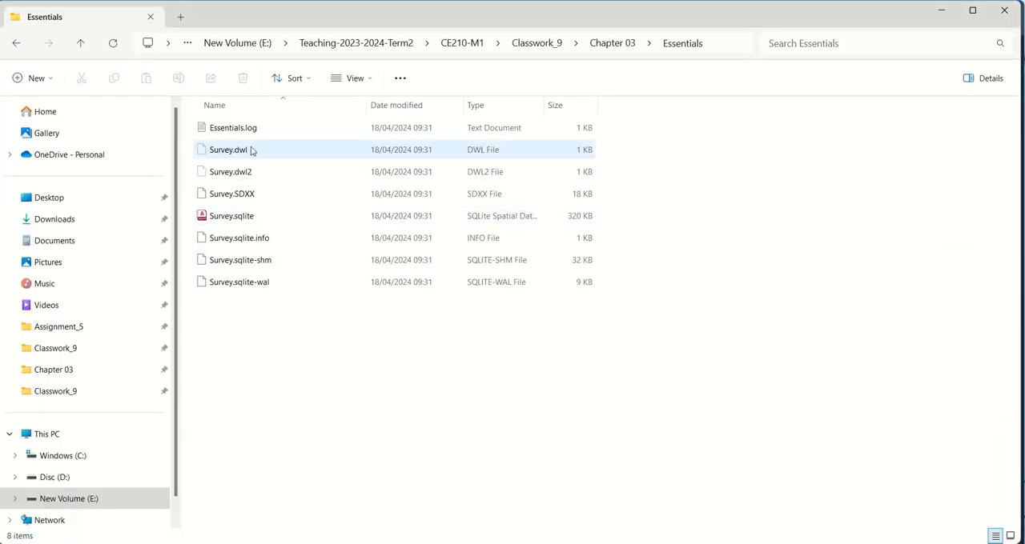
click(601, 44)
scroll(455, 400, down, 3)
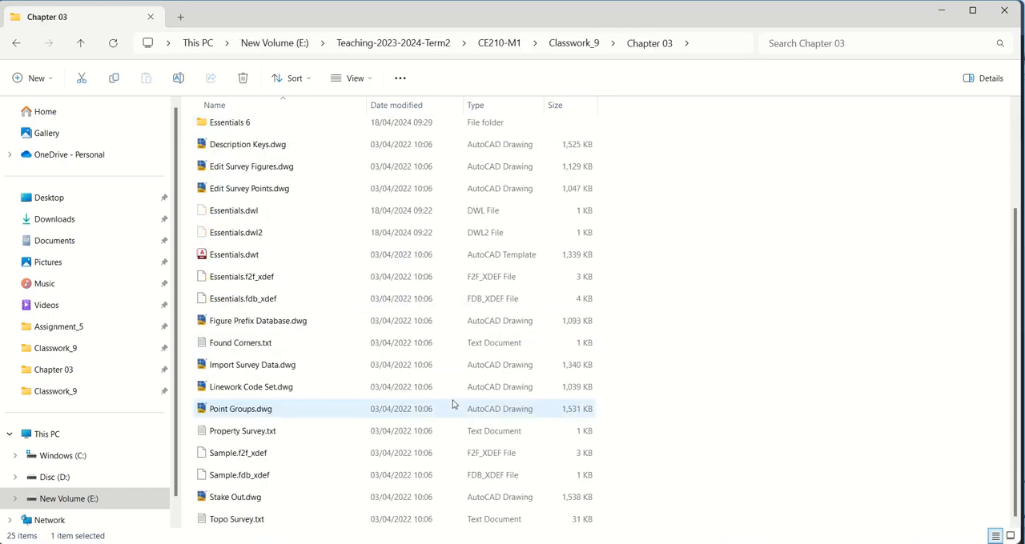
double_click(229, 520)
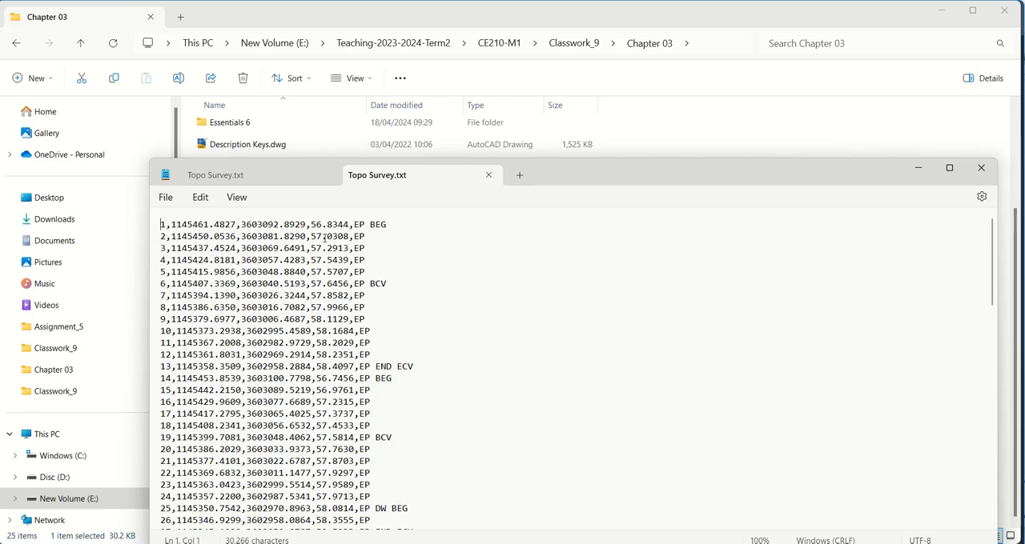
Step: Examine the feature codes and the BEG, BCV, ECV and END linework codes in the survey point records
double_click(378, 225)
double_click(378, 285)
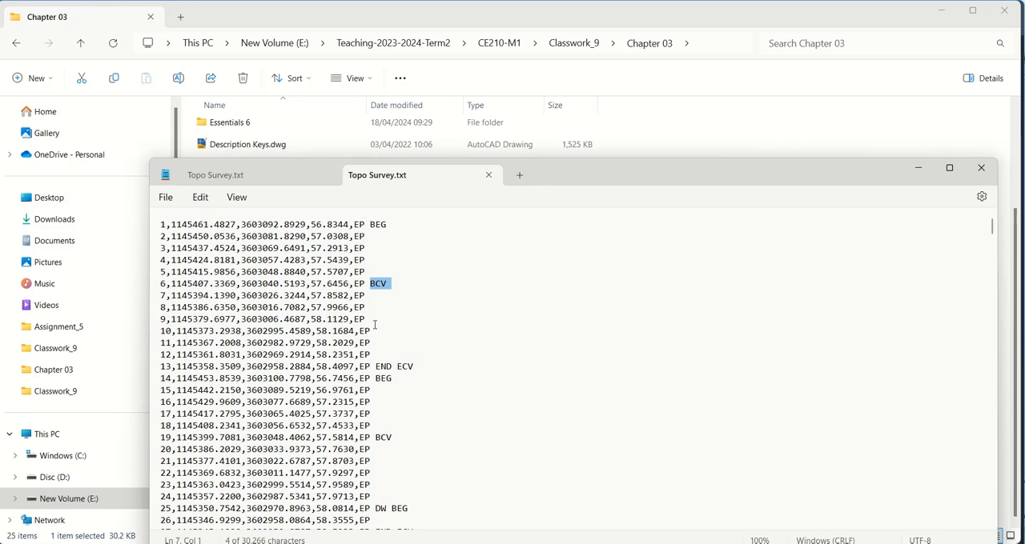
scroll(376, 343, down, 3)
scroll(377, 343, down, 3)
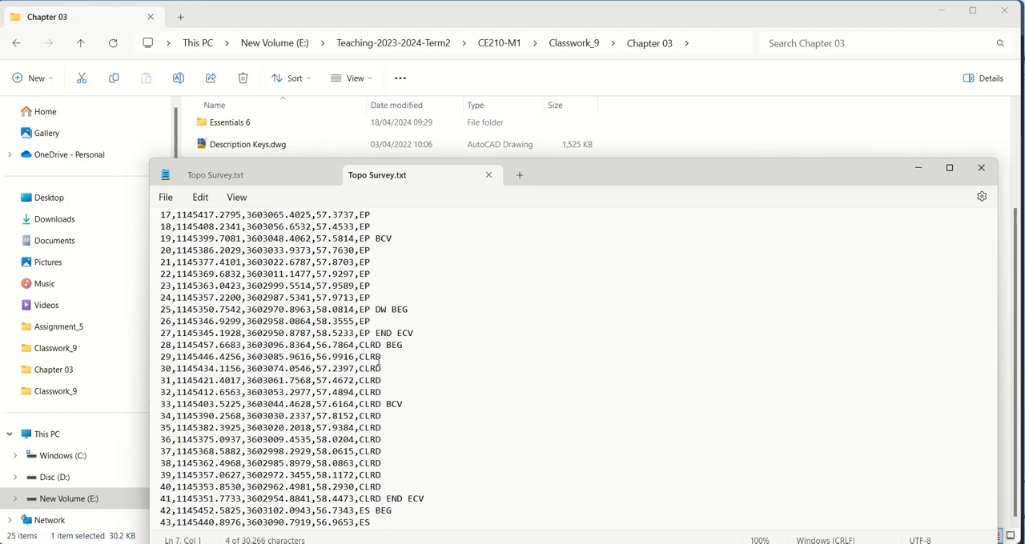
click(374, 290)
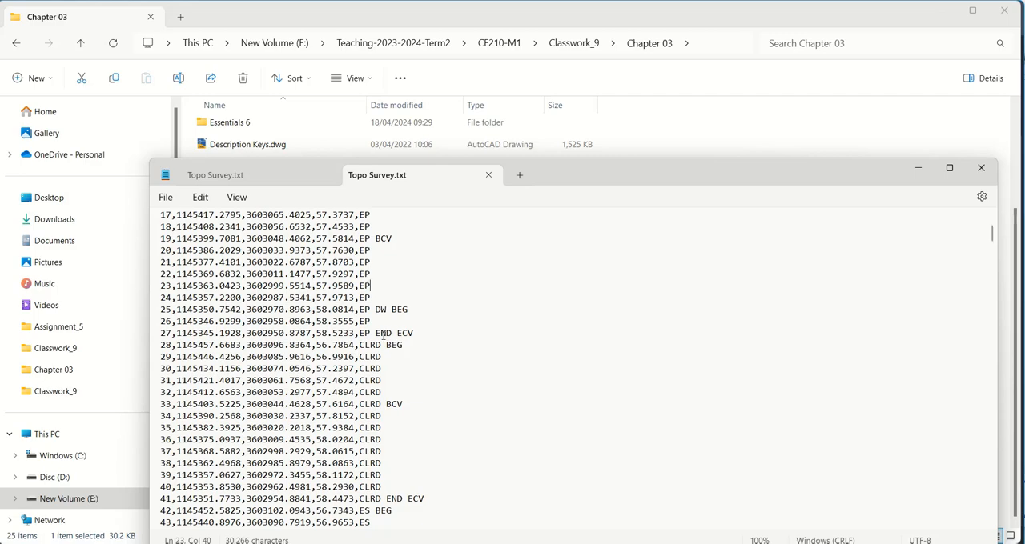
scroll(383, 345, down, 19)
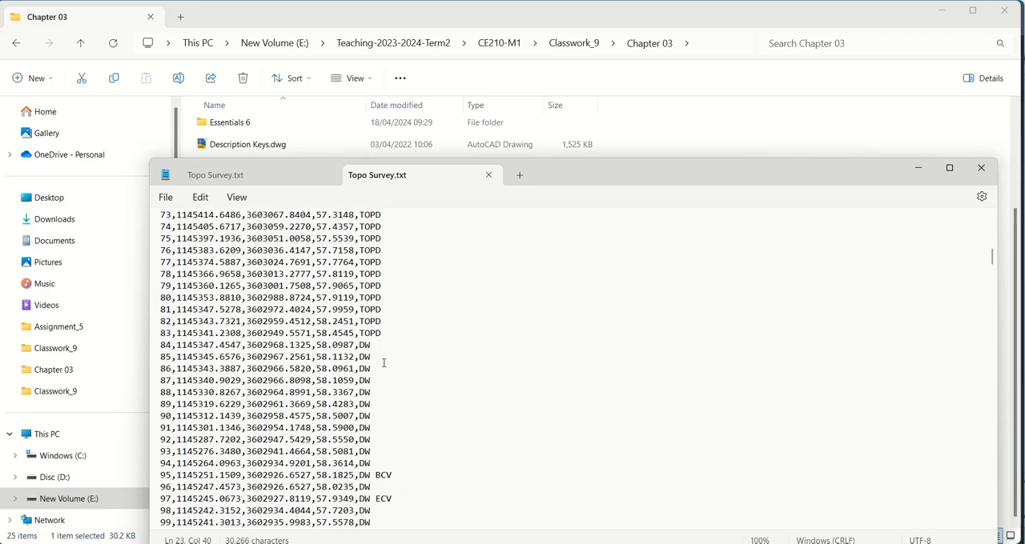
scroll(383, 362, down, 13)
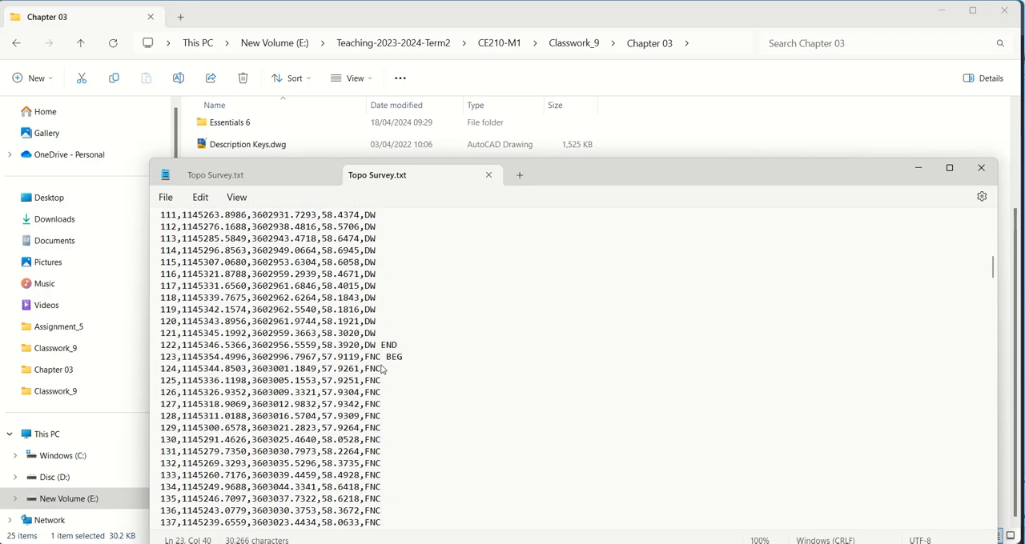
click(384, 382)
scroll(396, 393, down, 8)
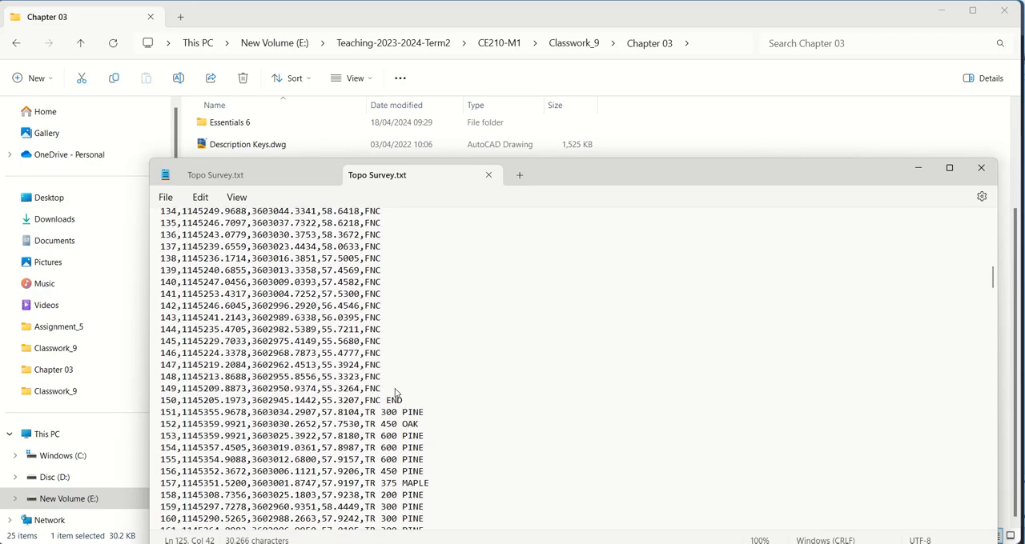
Step: Examine the size and species parameters in the TR tree records, then close the text file and return to Civil 3D
scroll(396, 394, down, 7)
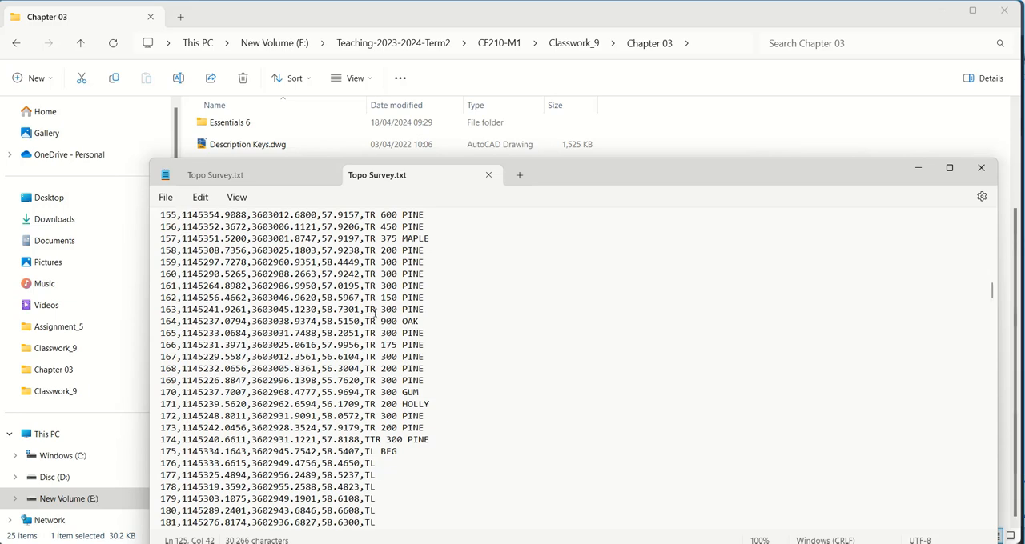
drag(381, 321, 401, 323)
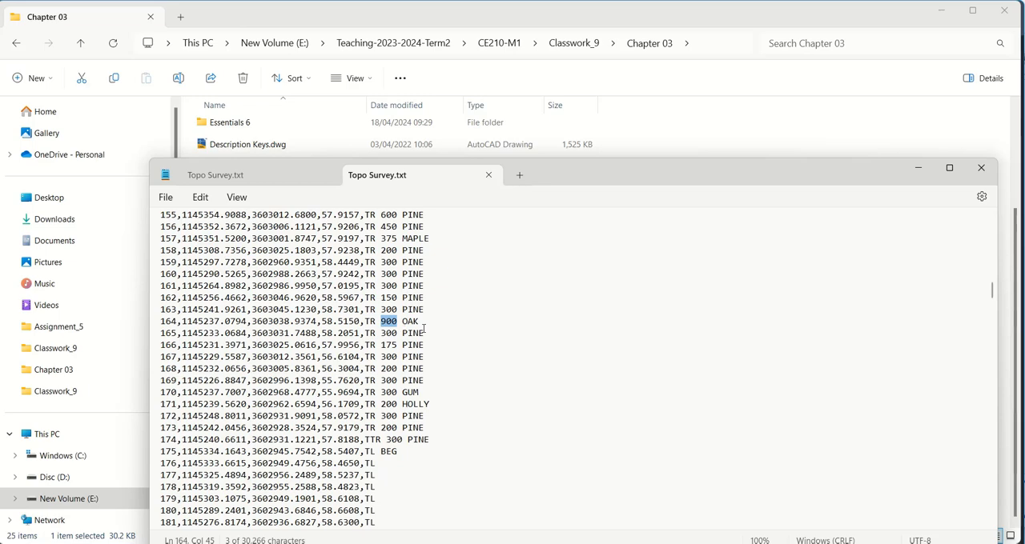
click(414, 321)
click(414, 297)
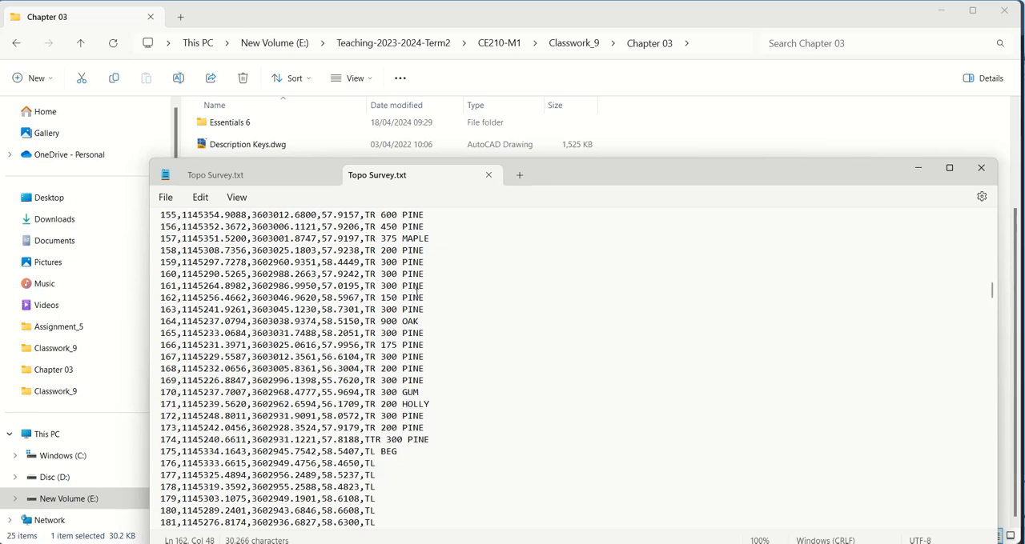
scroll(418, 312, down, 2)
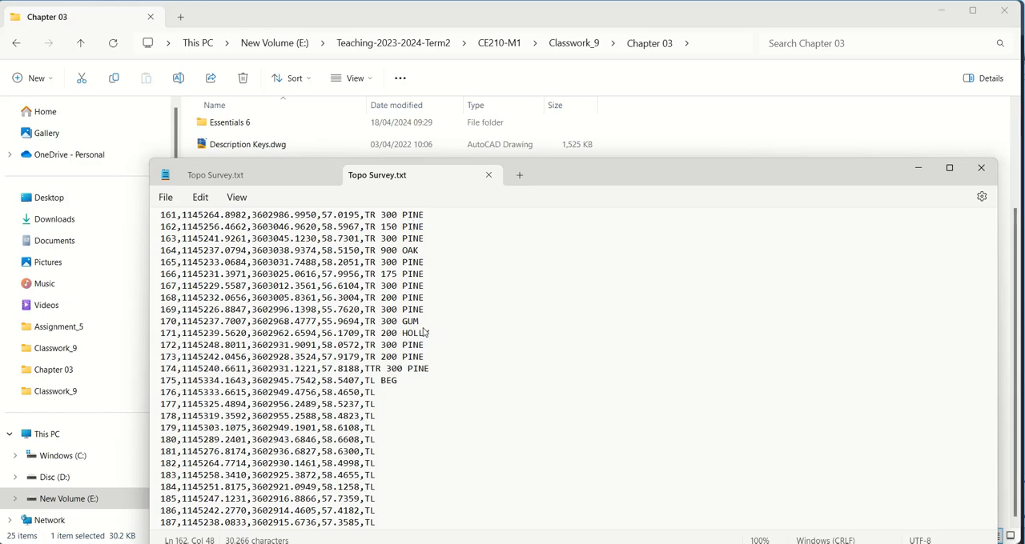
click(330, 175)
click(981, 167)
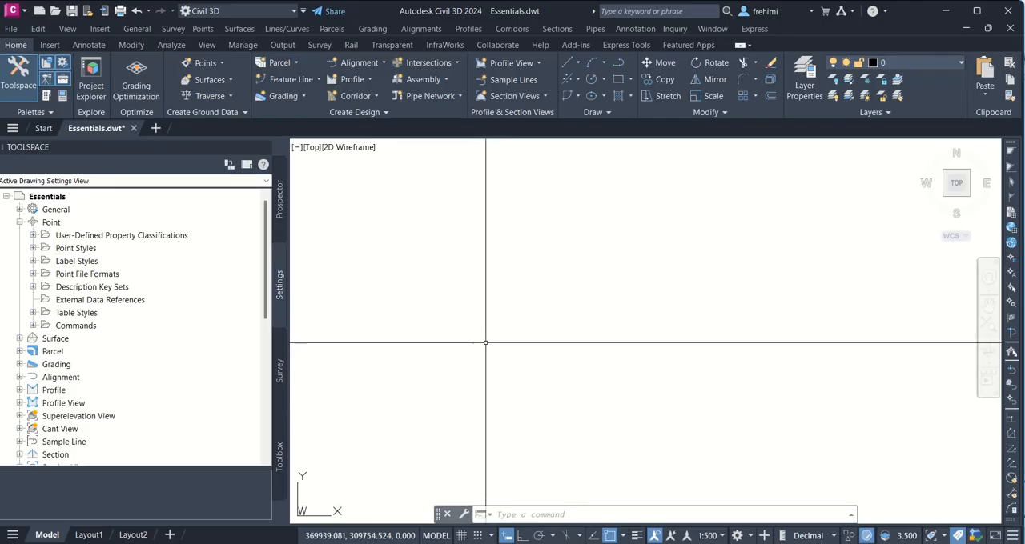
Step: Review the list of point label styles and the keys in the Civil 3D description key set
click(32, 261)
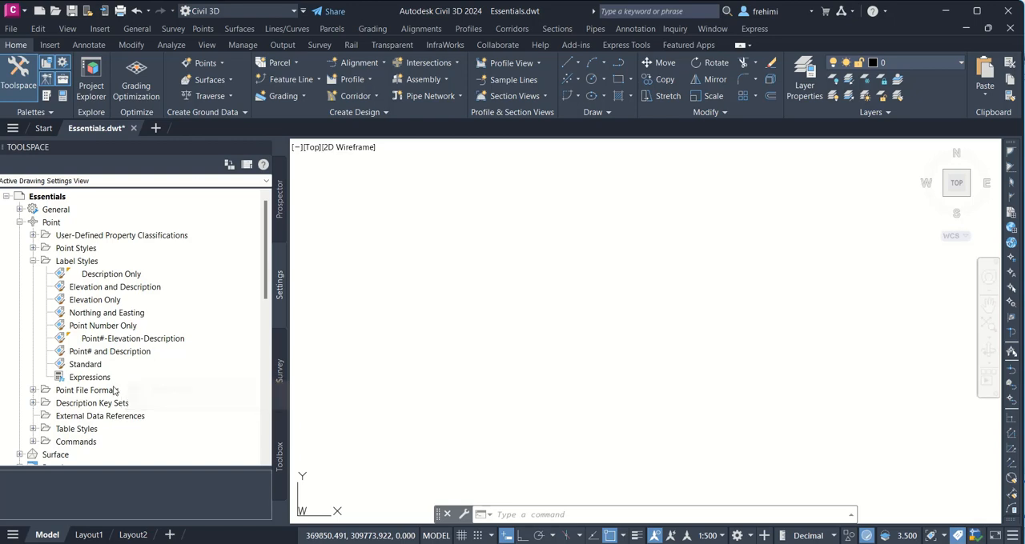
click(35, 262)
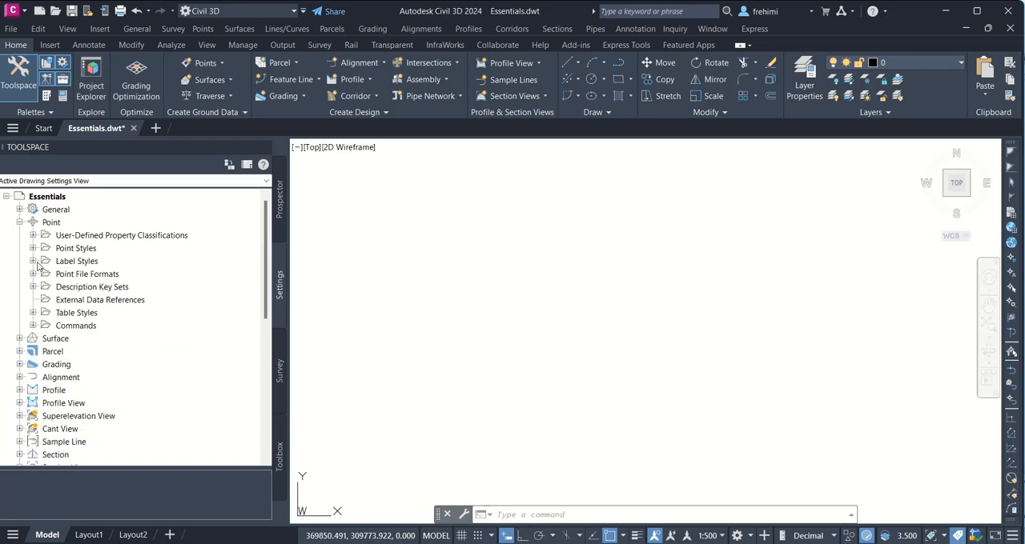
click(33, 287)
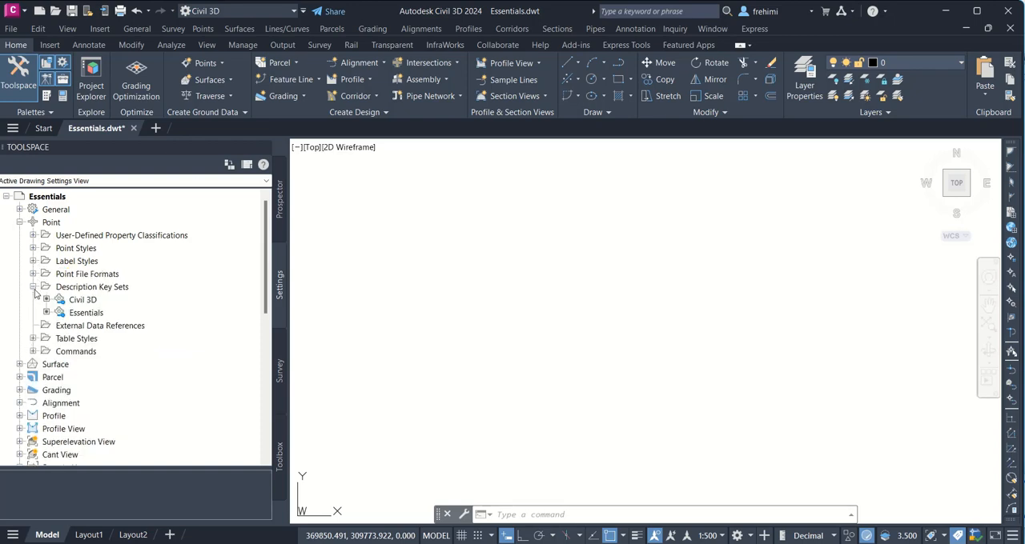
right_click(87, 302)
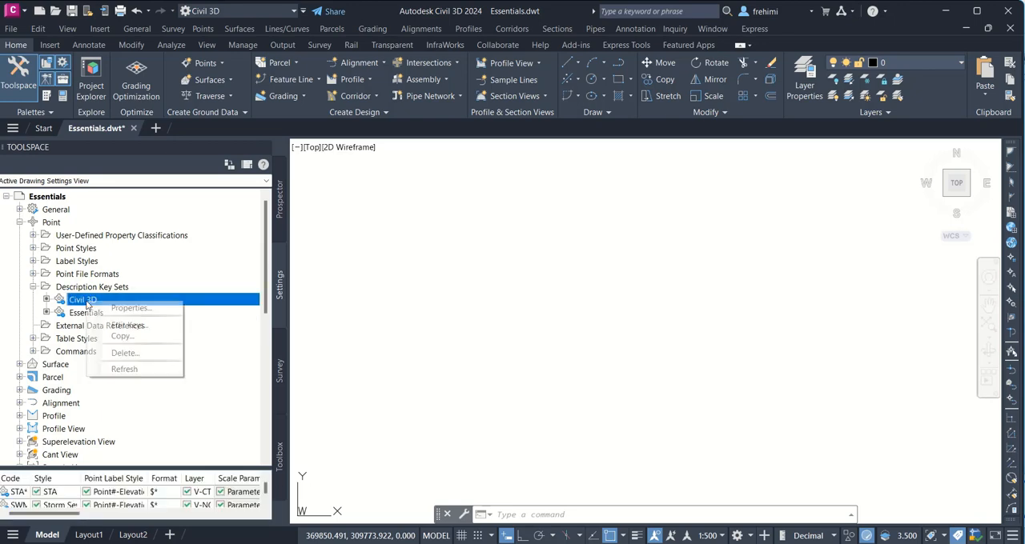
click(132, 325)
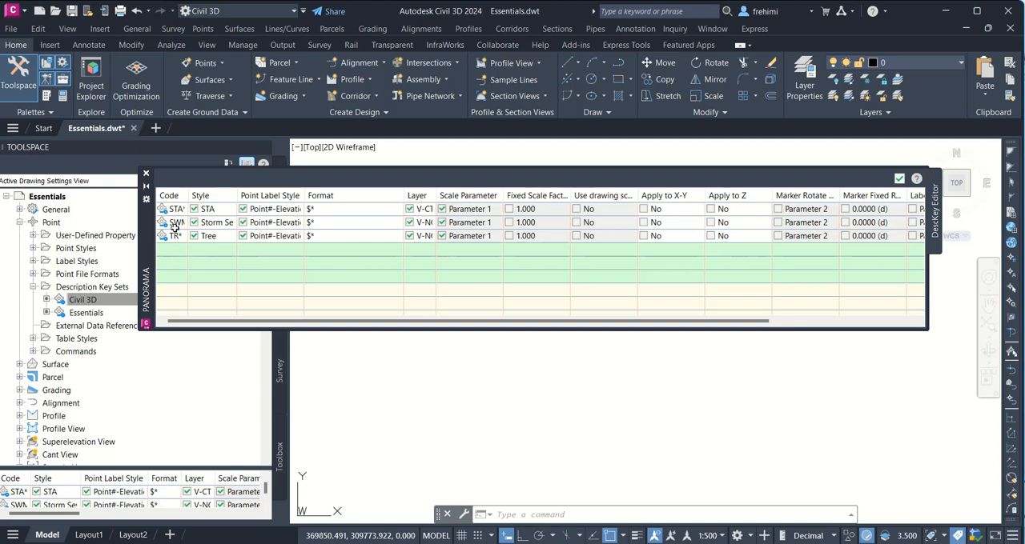
click(899, 178)
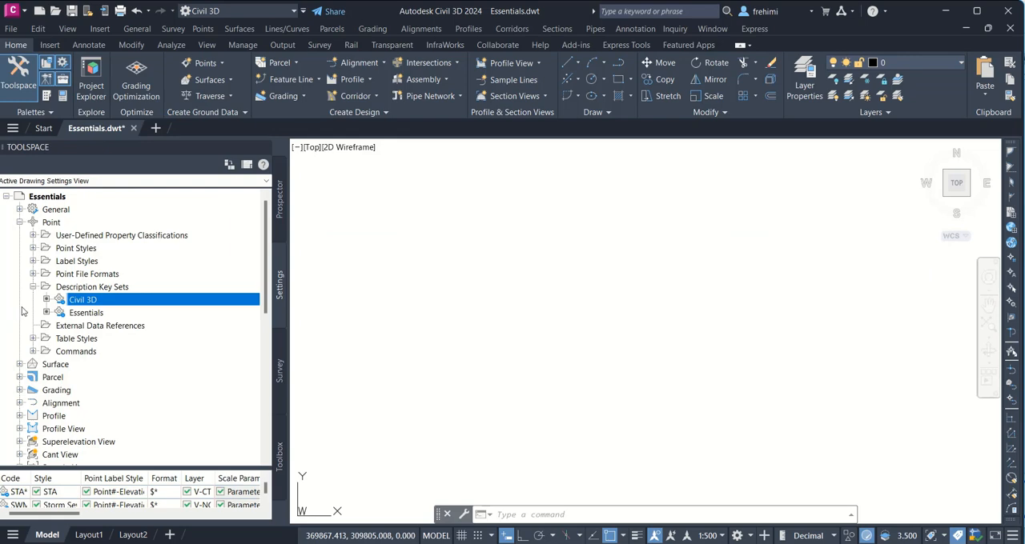
Step: Review the codes, styles and formats of the keys in the Essentials description key set, then close the key editor
right_click(90, 313)
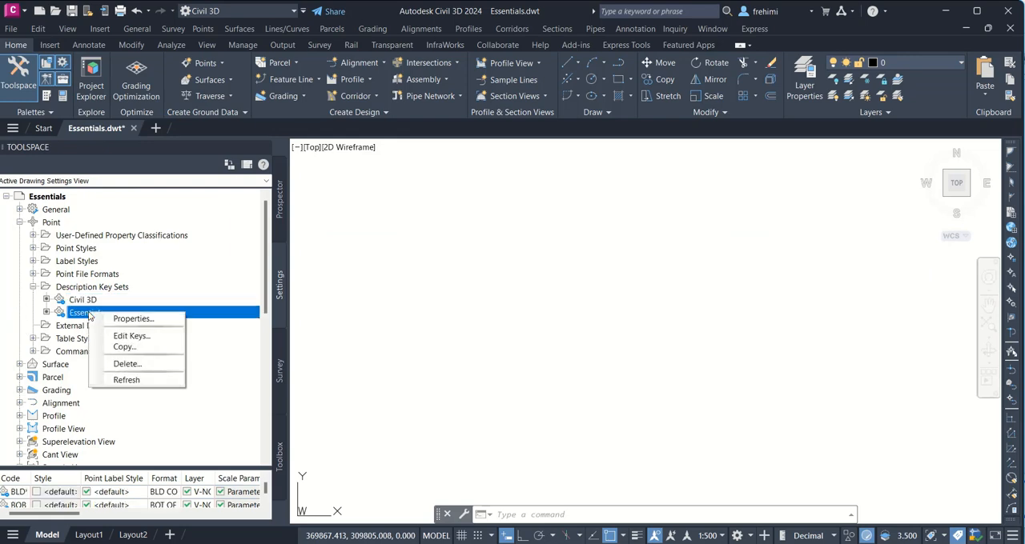
click(131, 337)
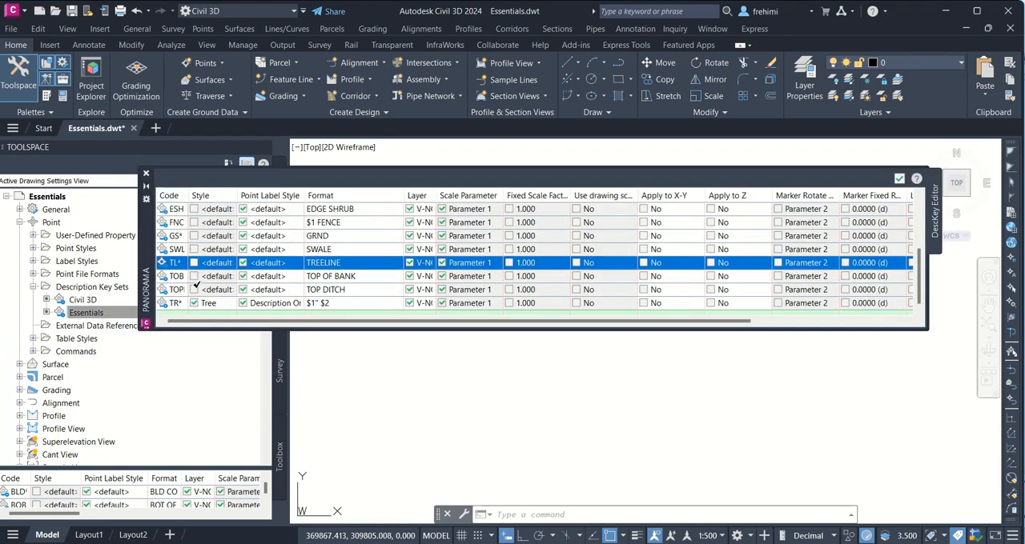
scroll(180, 202, up, 3)
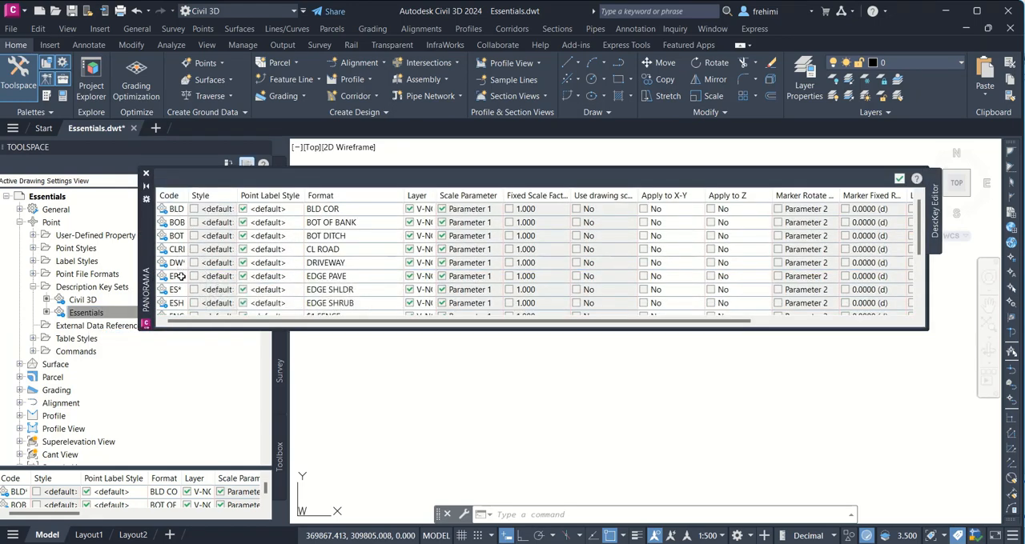
mouse_move(183, 265)
click(899, 180)
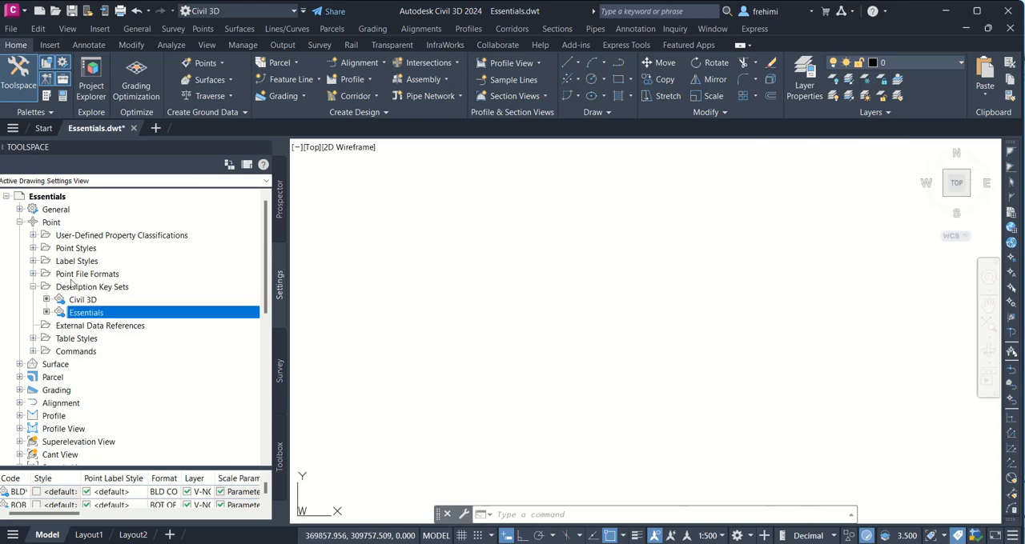
Step: Set the point style of the TR* key in the Essentials description key set to <default> and apply the edit
right_click(94, 317)
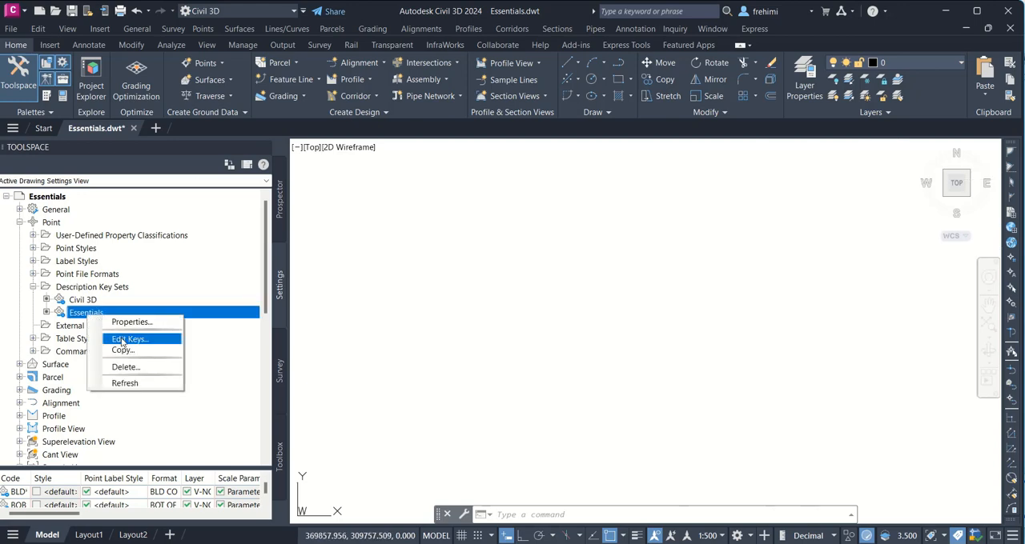
click(125, 339)
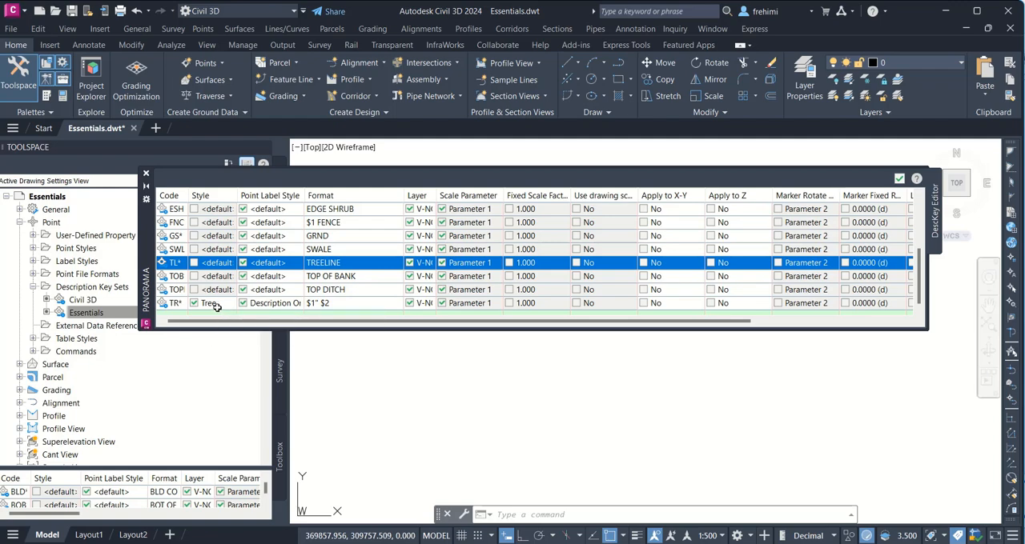
click(214, 305)
click(214, 305)
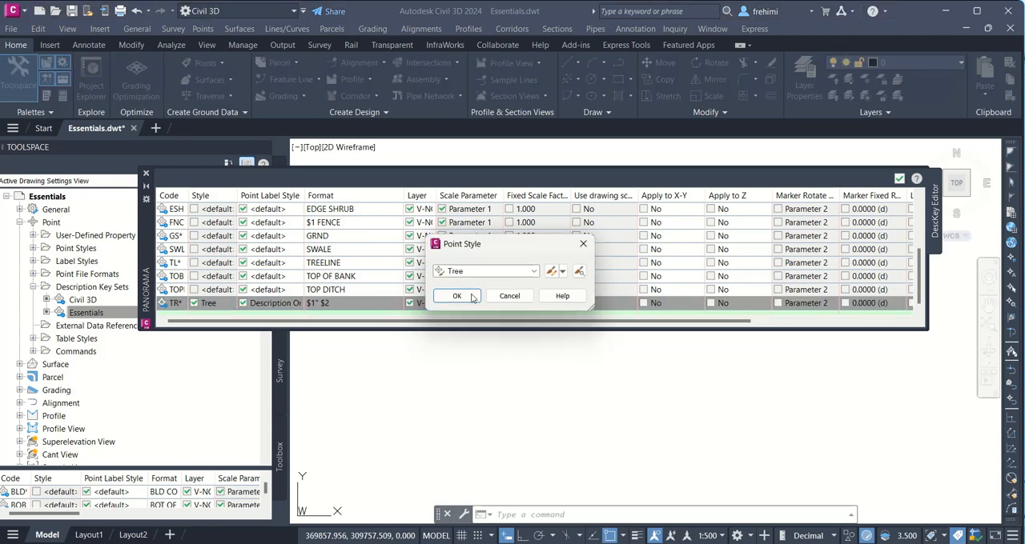
click(474, 277)
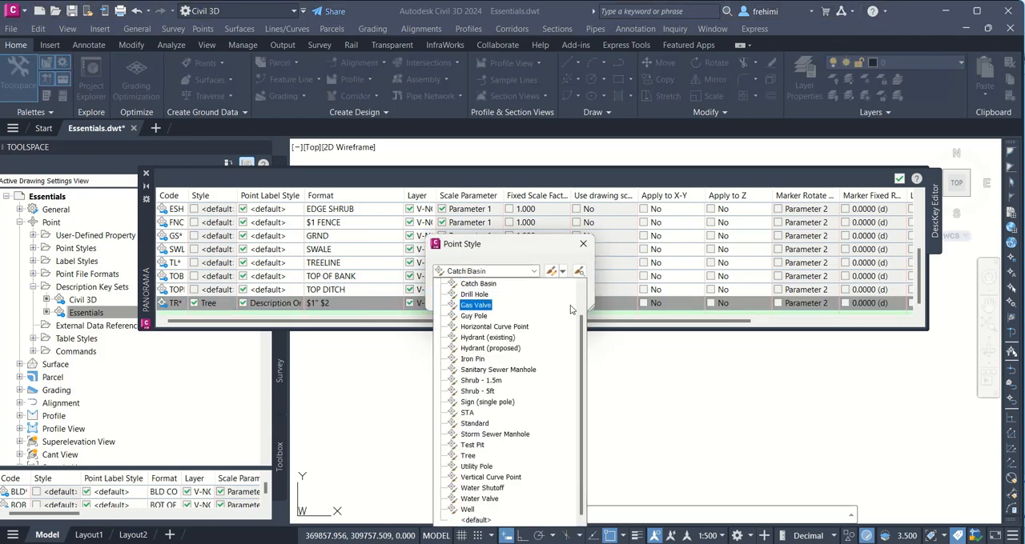
scroll(586, 300, up, 1)
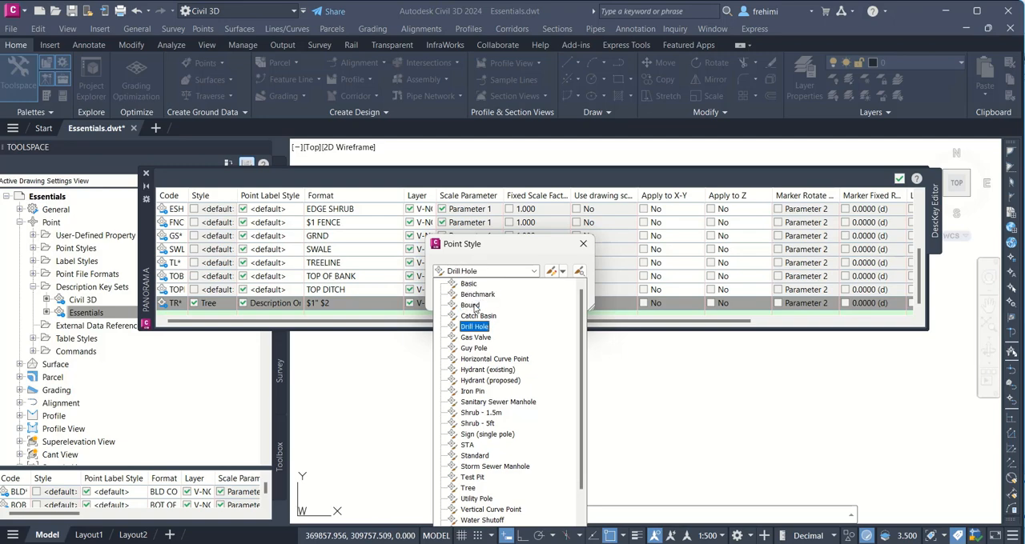
scroll(494, 368, down, 1)
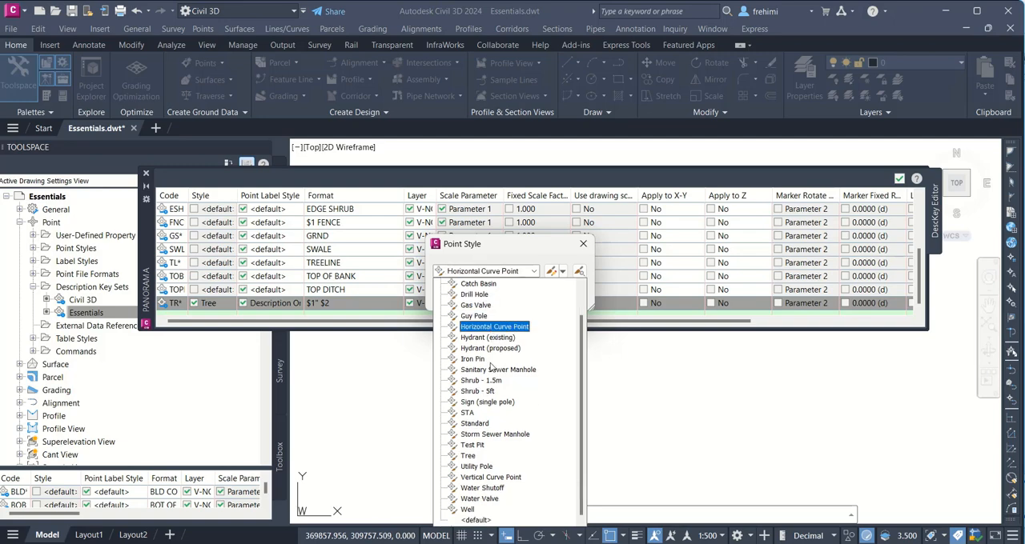
click(475, 520)
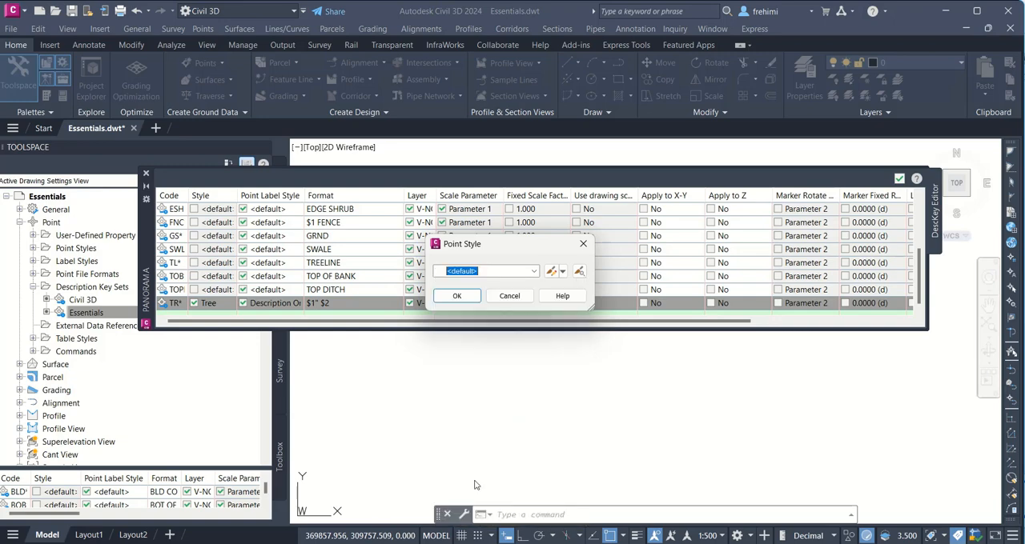
click(461, 298)
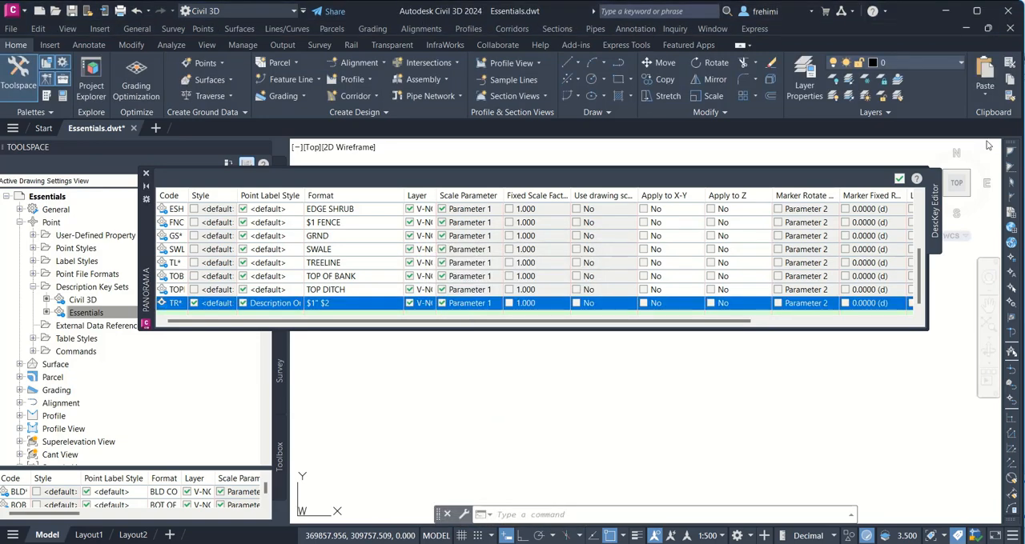
click(899, 178)
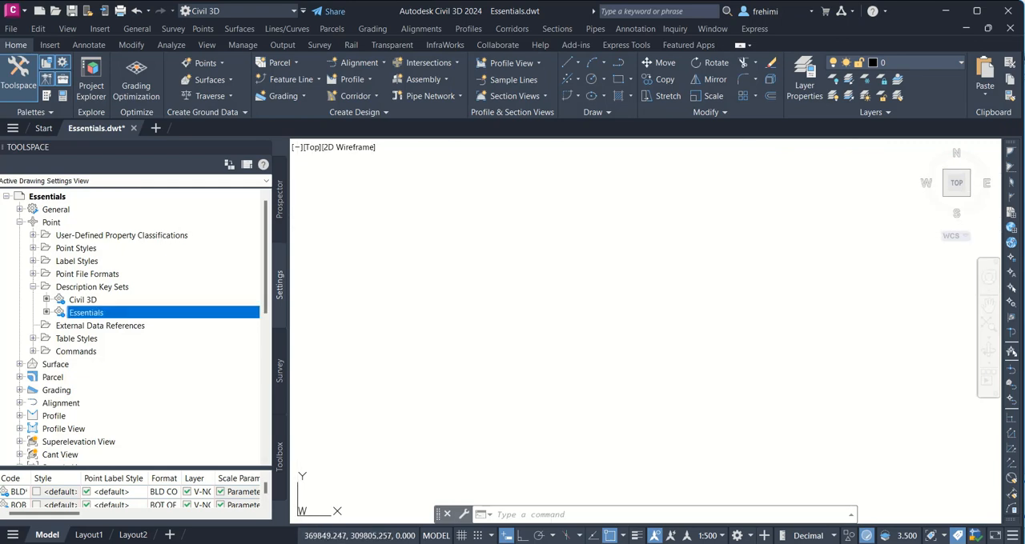
Step: Start a survey data import from the Essentials database's import events and specify Essentials as the target survey database
click(280, 375)
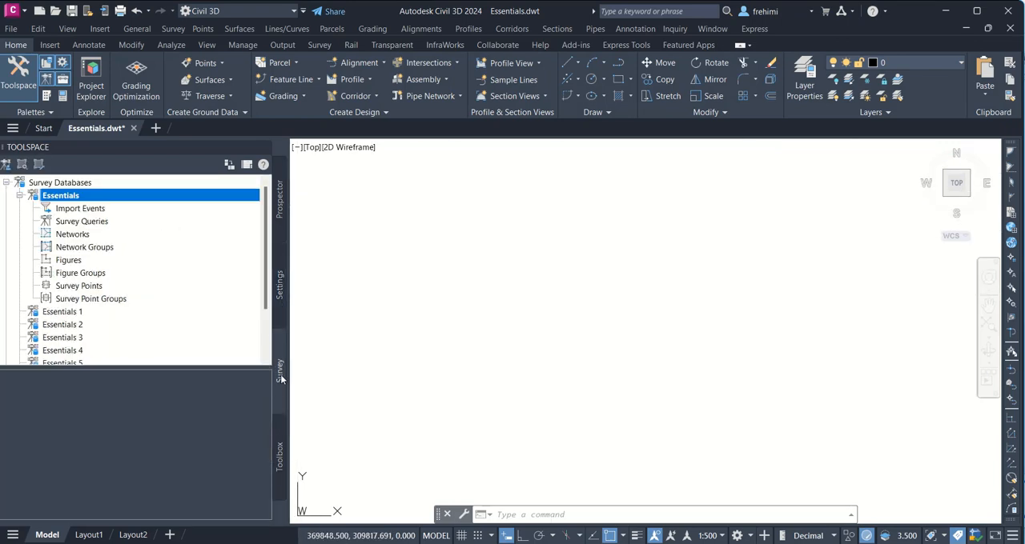
click(84, 209)
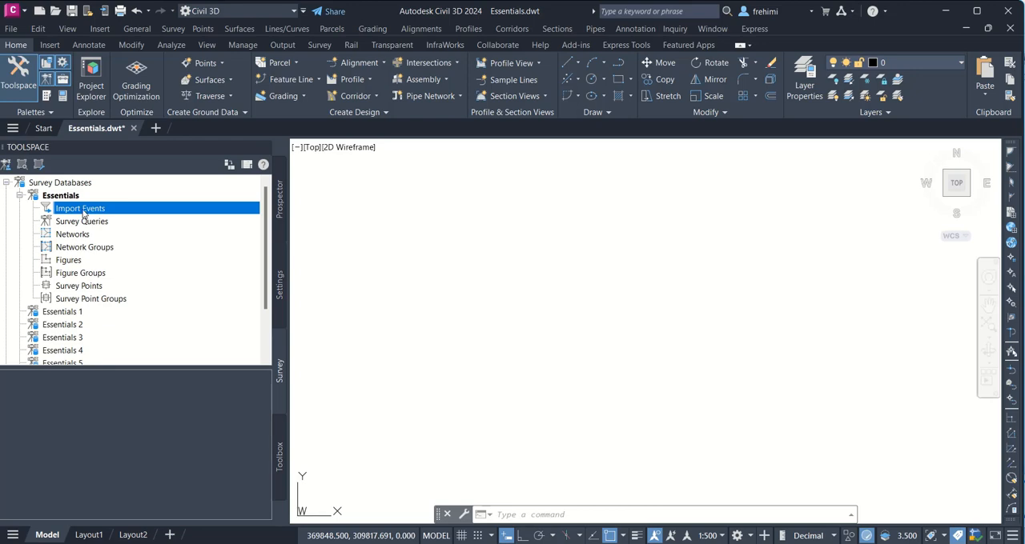
right_click(83, 213)
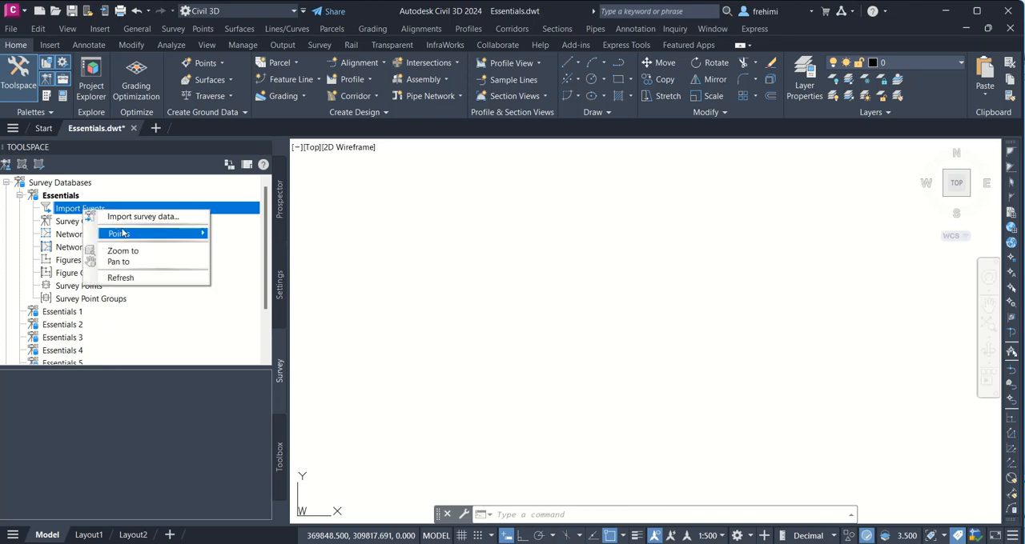
click(132, 217)
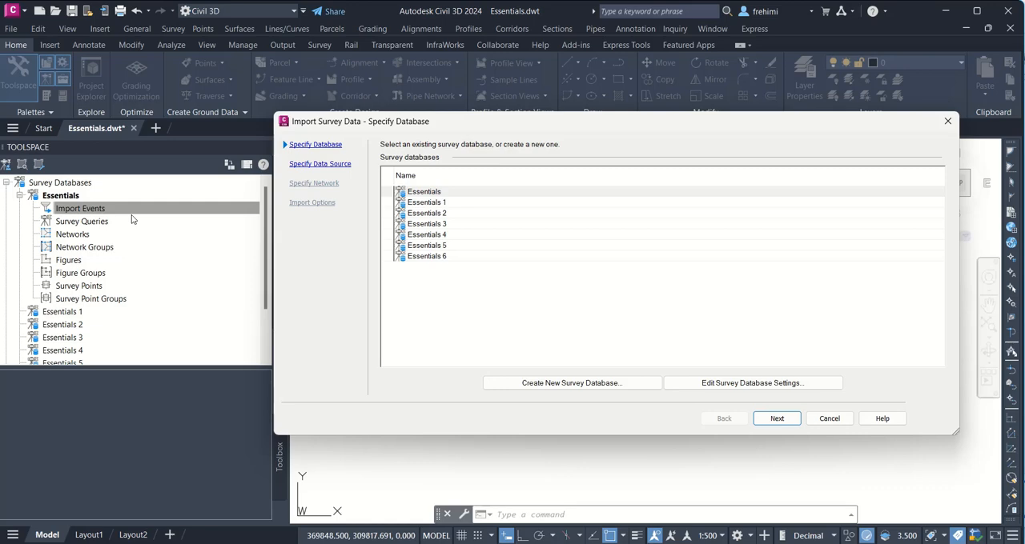
click(423, 194)
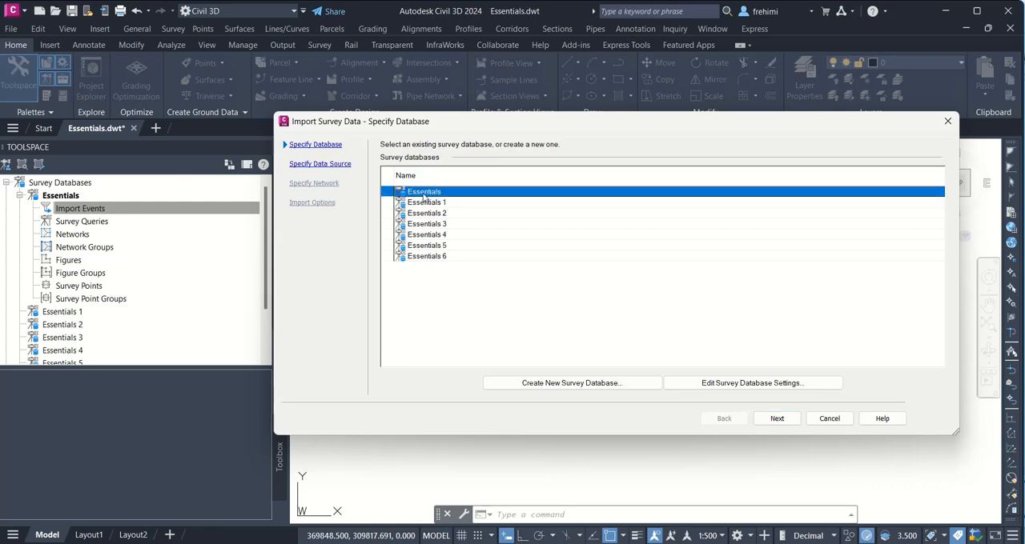
click(788, 421)
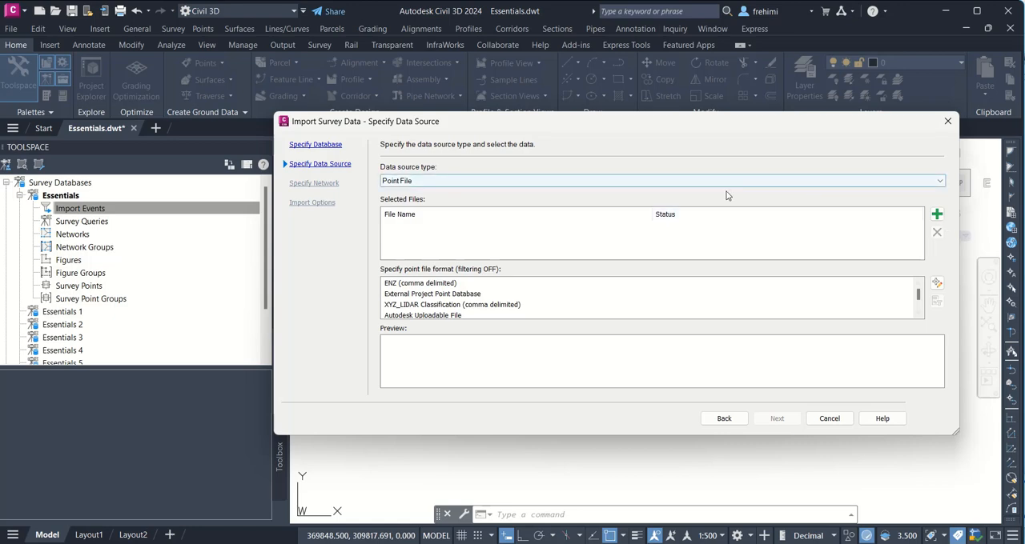
Step: Set the point file format for the import to PNEZD (comma delimited)
click(431, 286)
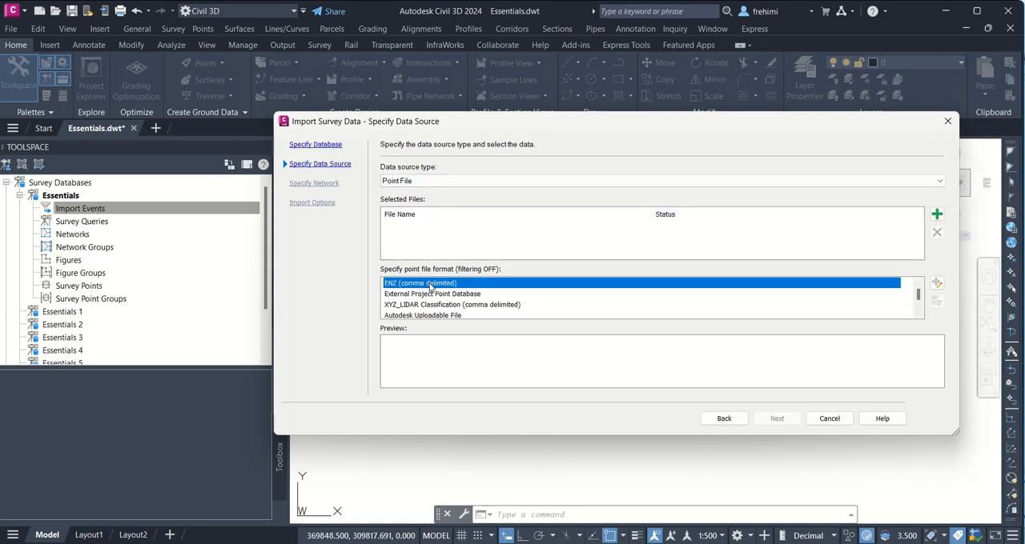
key(p)
key(p)
key(p)
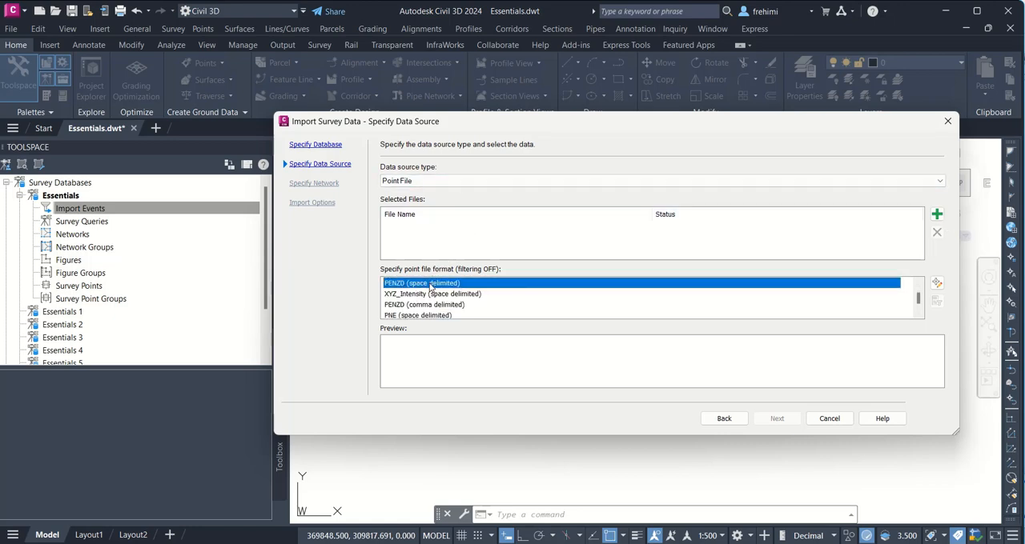
key(p)
key(p)
key(p)
key(p)
key(p)
key(p)
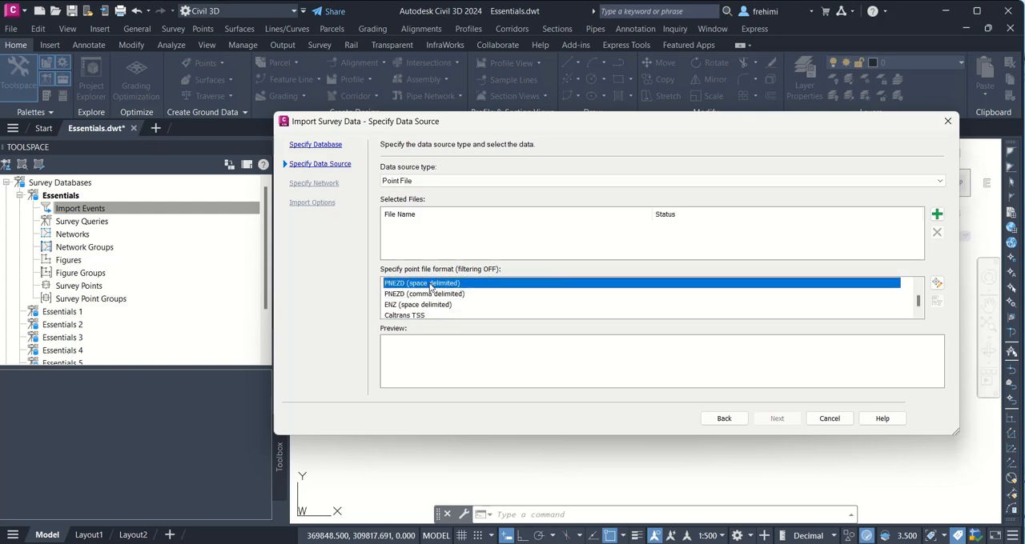
click(437, 298)
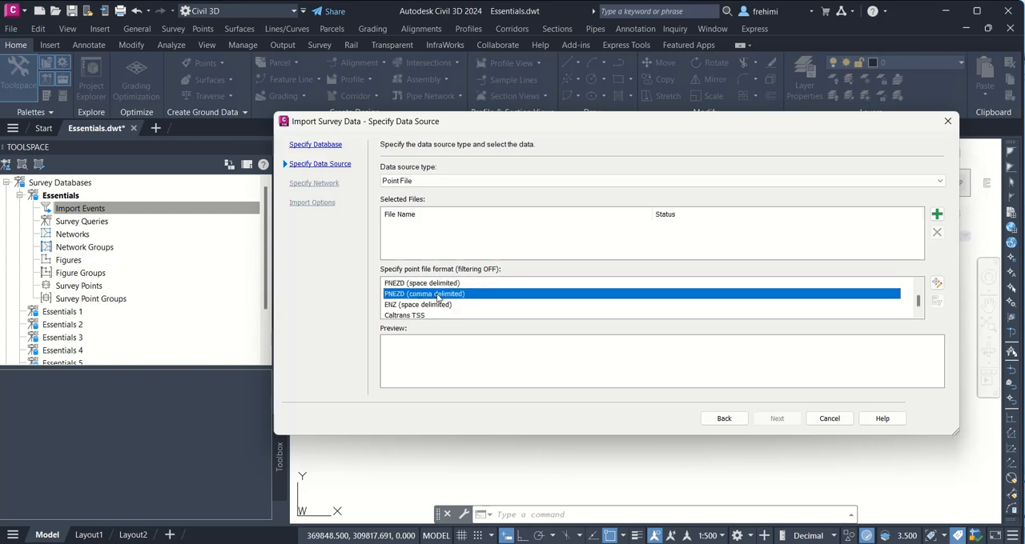
Step: Add Topo Survey.txt from the CE210-M1\Classwork_9\Chapter 03 folder as the source file for the import
click(936, 214)
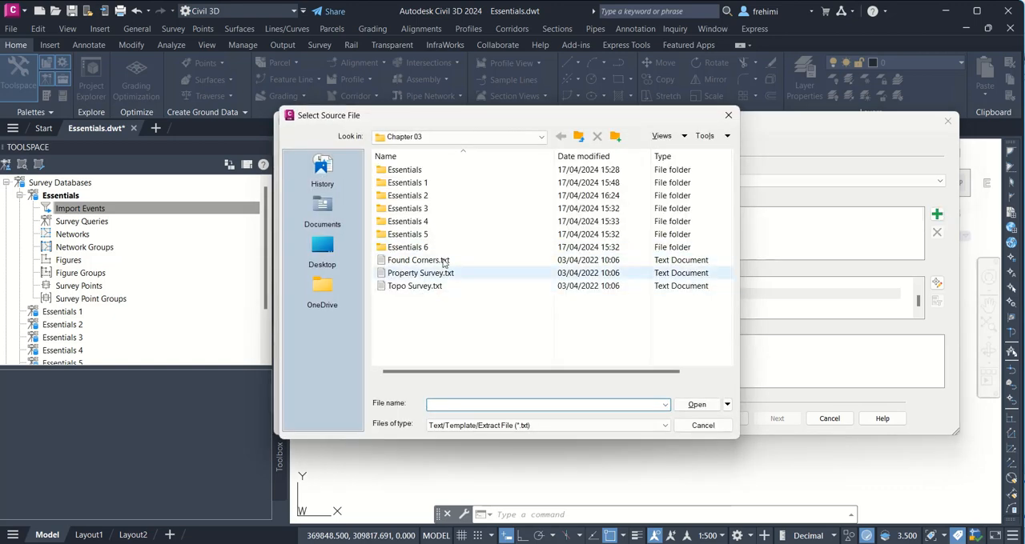
click(577, 141)
click(577, 140)
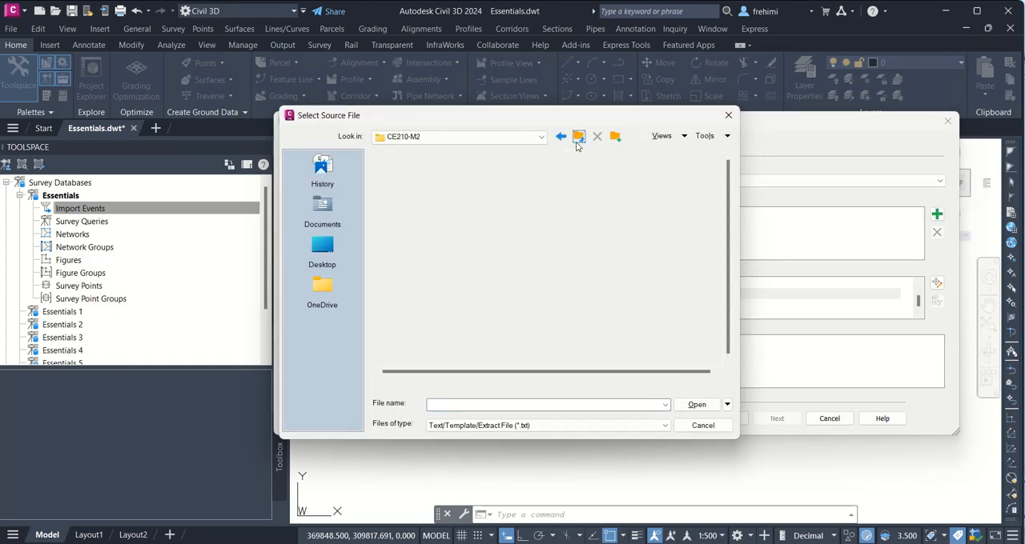
click(577, 140)
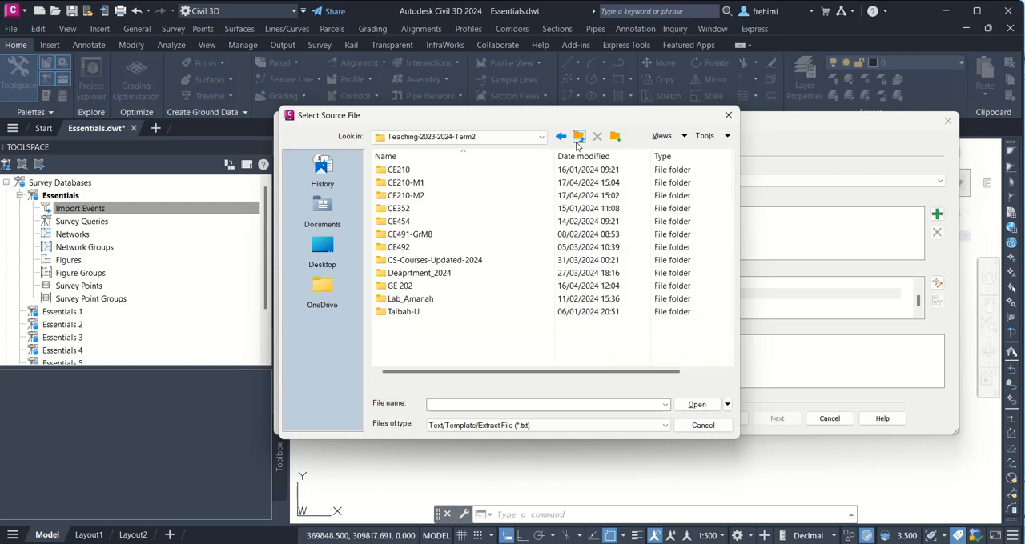
double_click(446, 184)
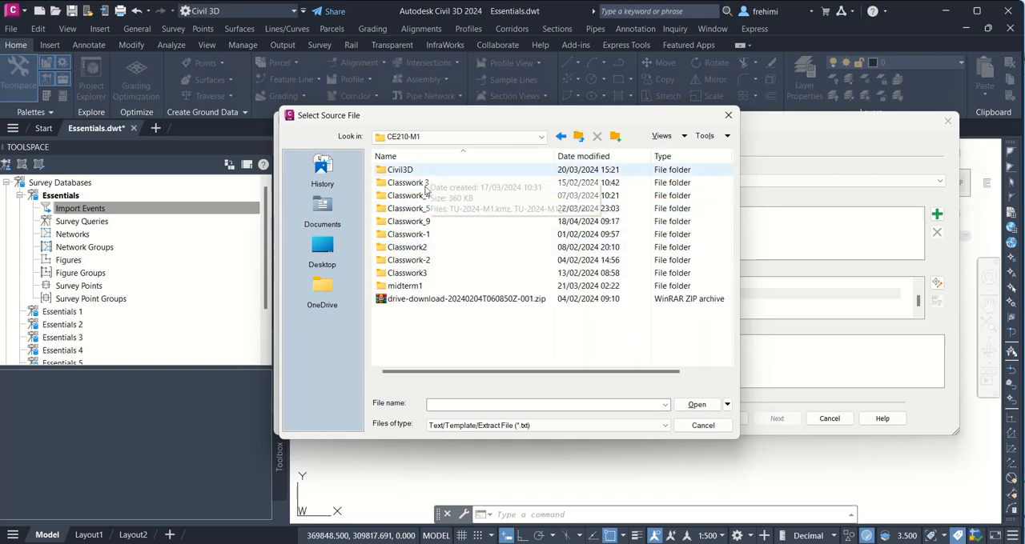
double_click(433, 222)
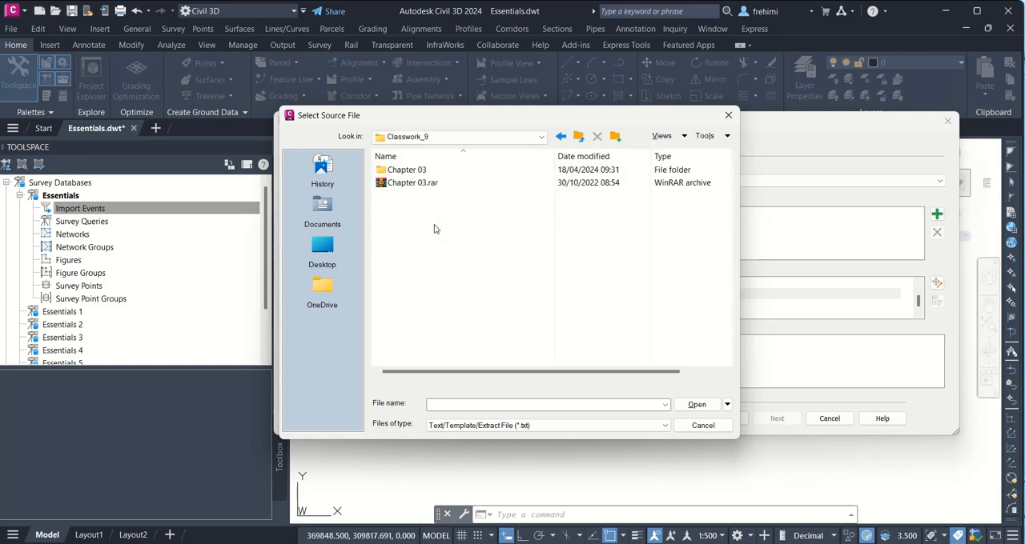
double_click(407, 170)
click(430, 287)
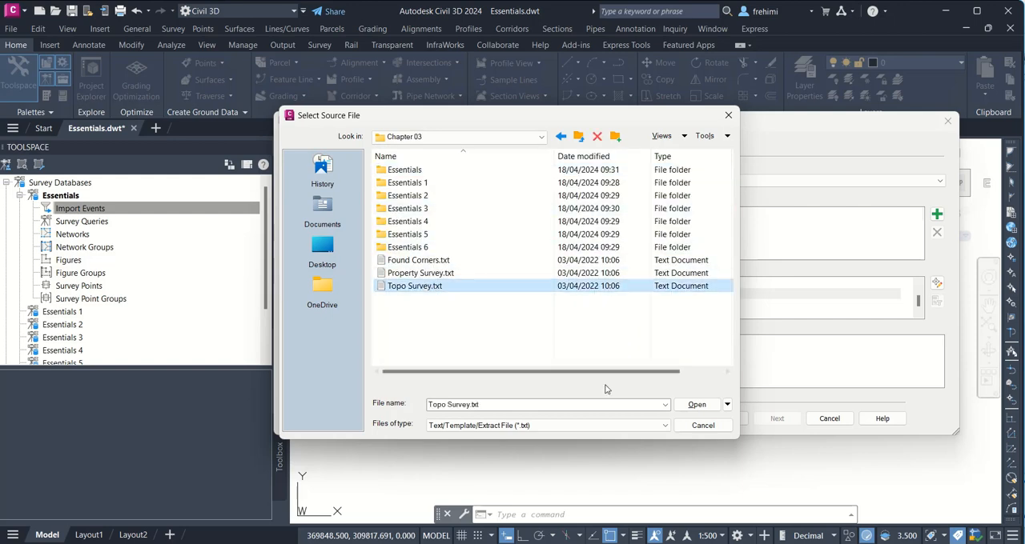
click(690, 404)
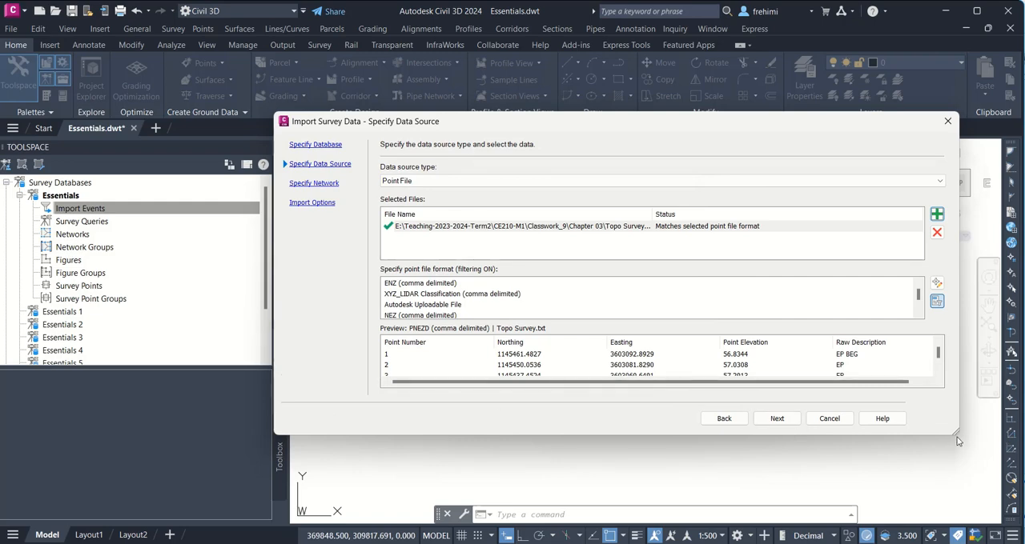
Step: Compare the import preview of the point data with the contents of Topo Survey.txt, then return to the import in Civil 3D
drag(955, 433, 956, 486)
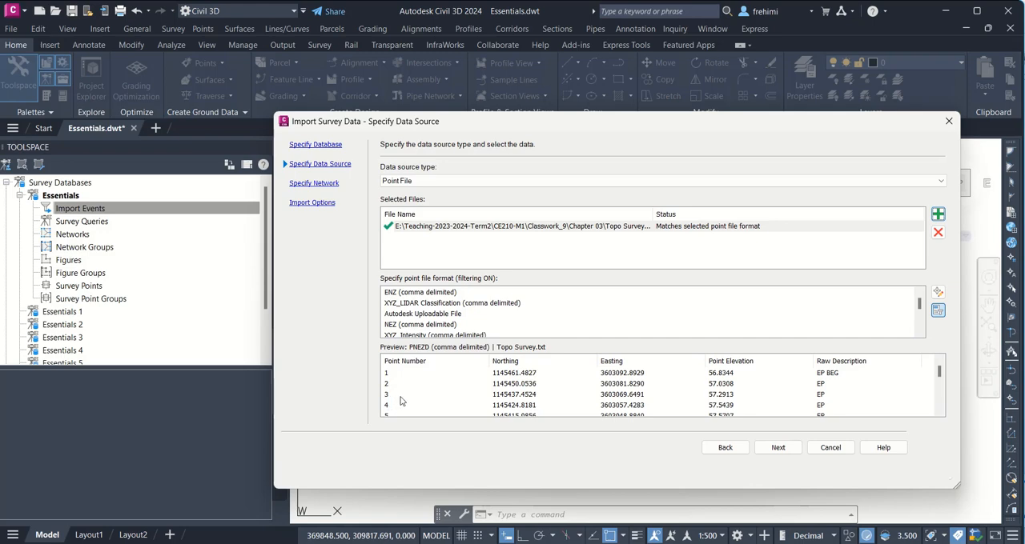
scroll(405, 399, down, 5)
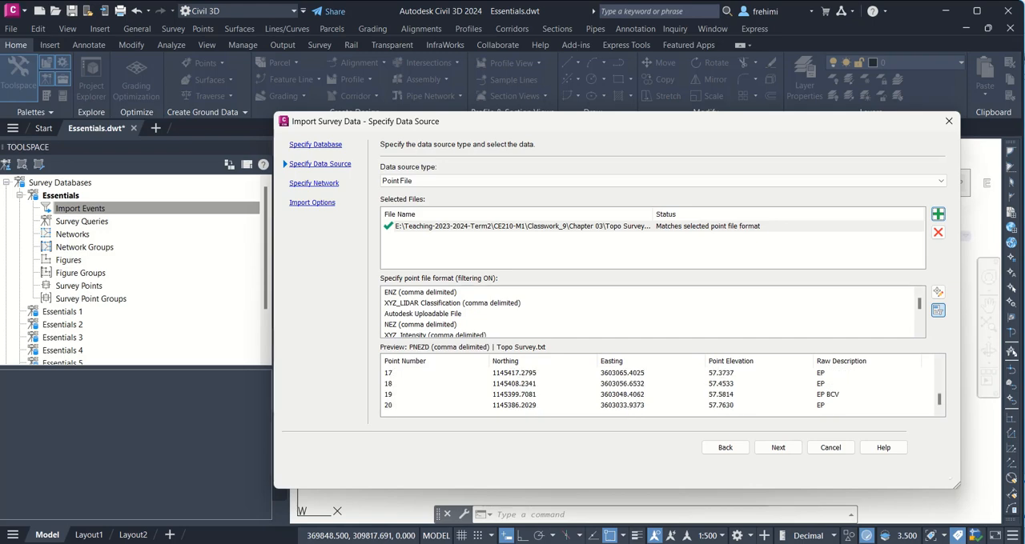
click(517, 543)
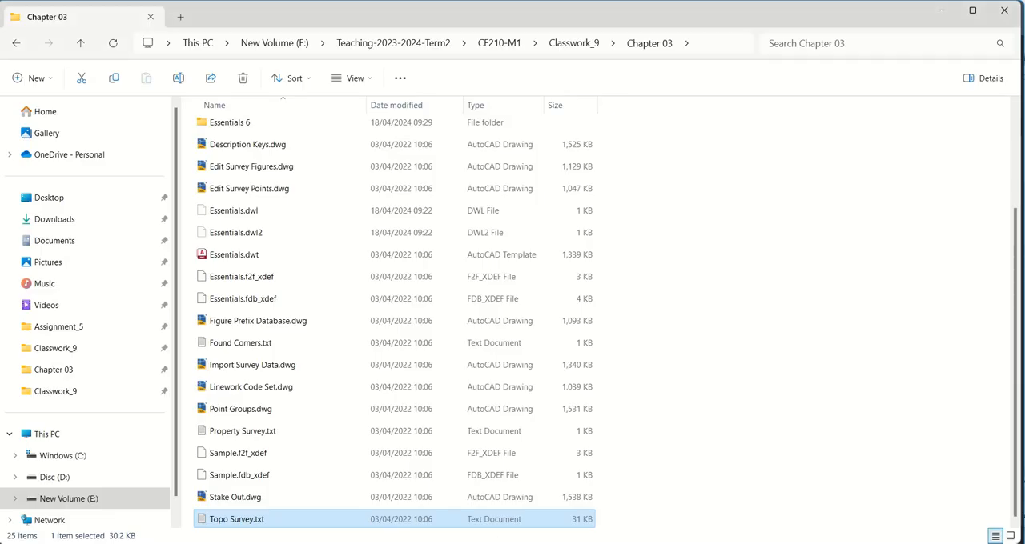
double_click(307, 520)
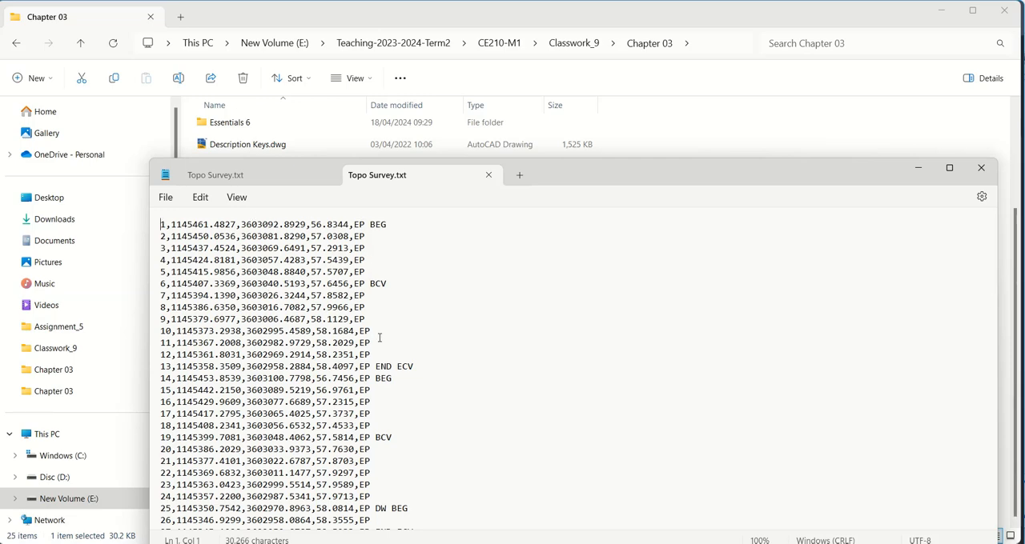
click(981, 167)
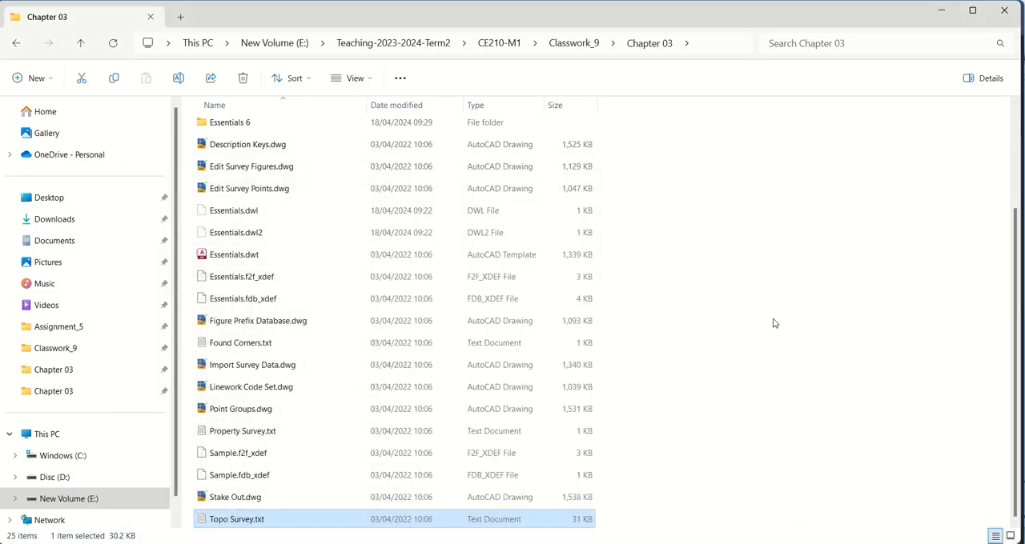
key(alt+Tab)
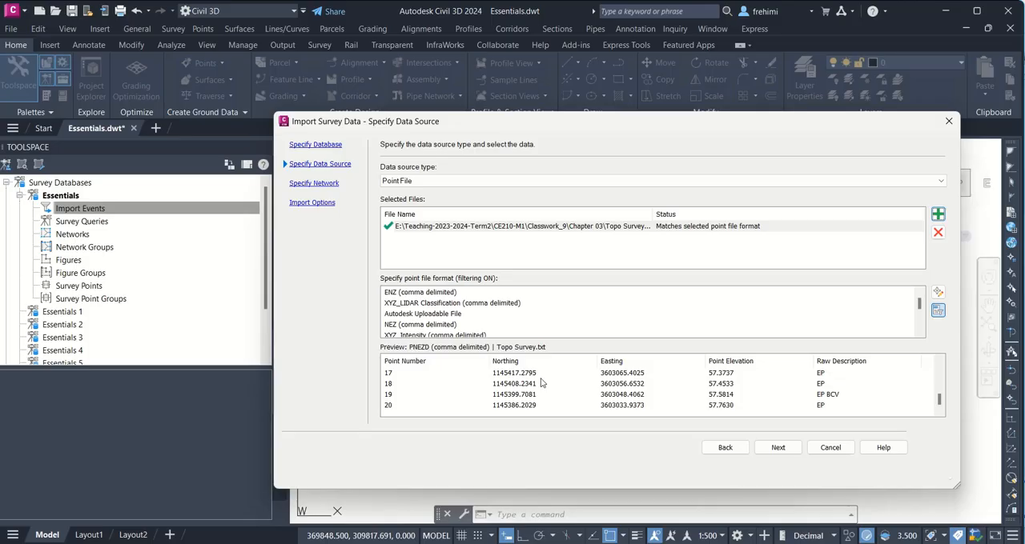
Step: Finish the survey data import with no survey network and Sample as the current figure prefix database
click(764, 452)
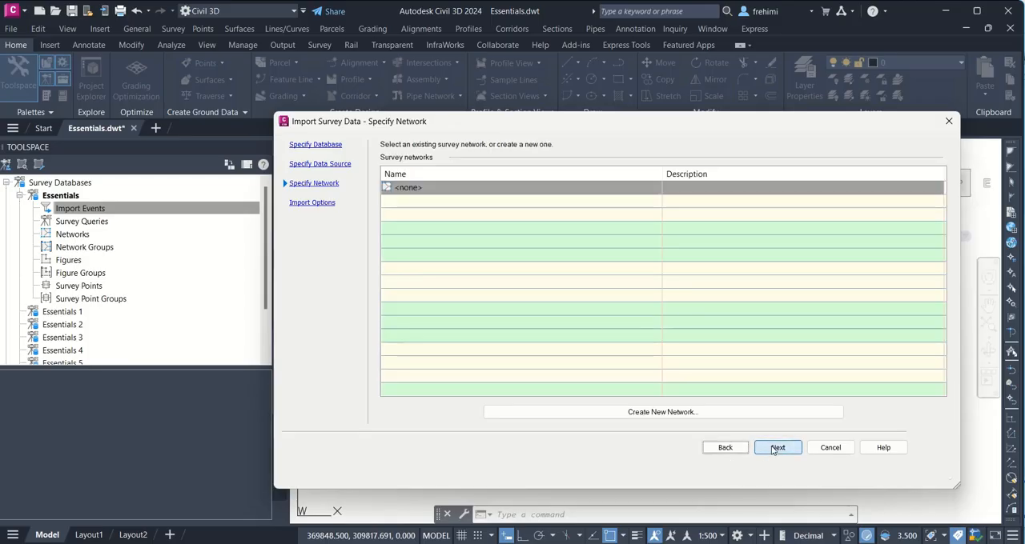
click(772, 450)
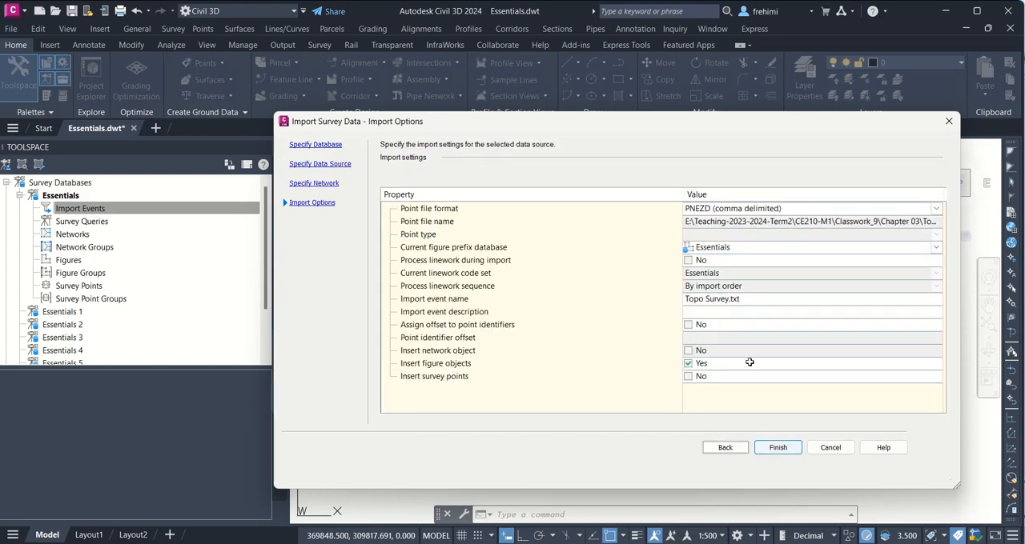
click(737, 276)
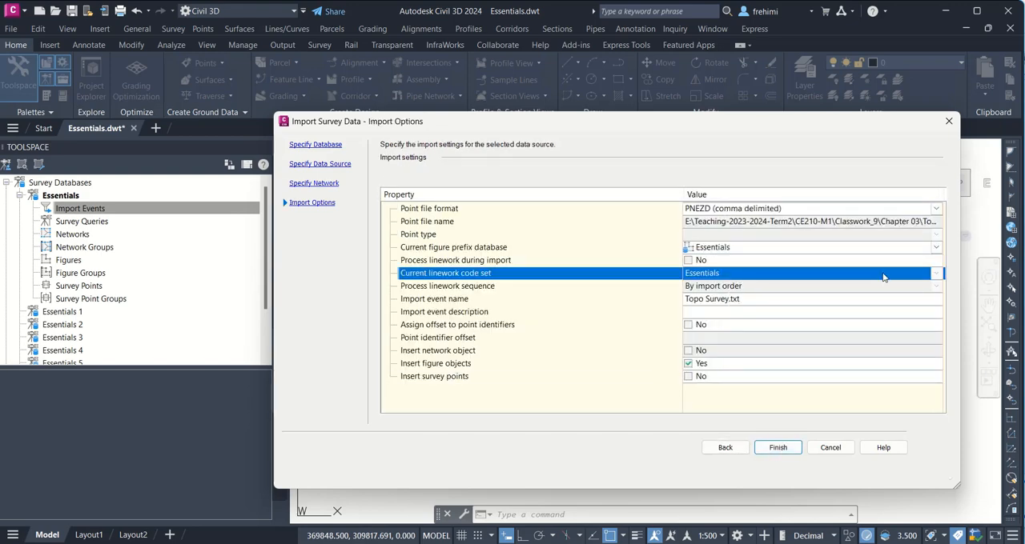
click(821, 253)
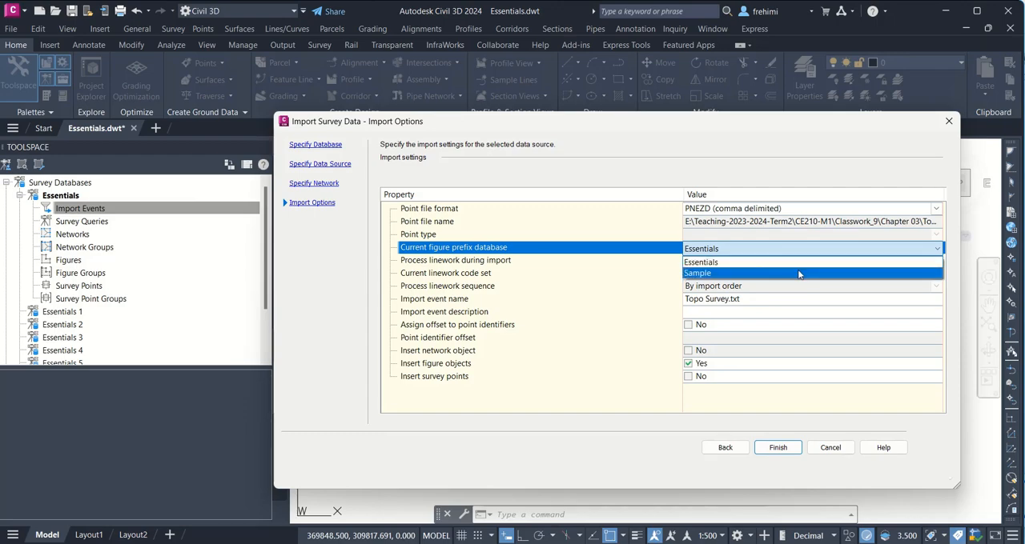
click(801, 273)
click(928, 274)
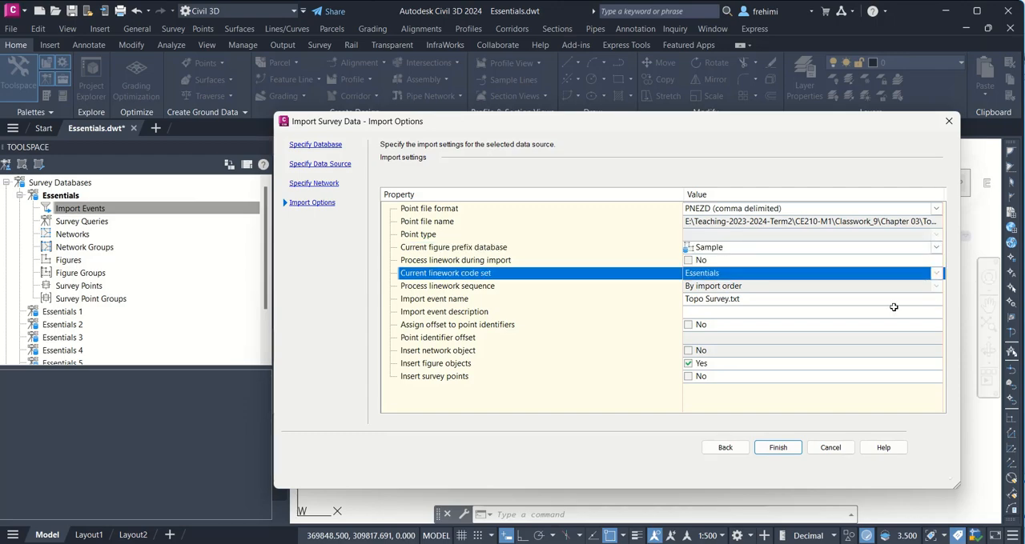
click(777, 448)
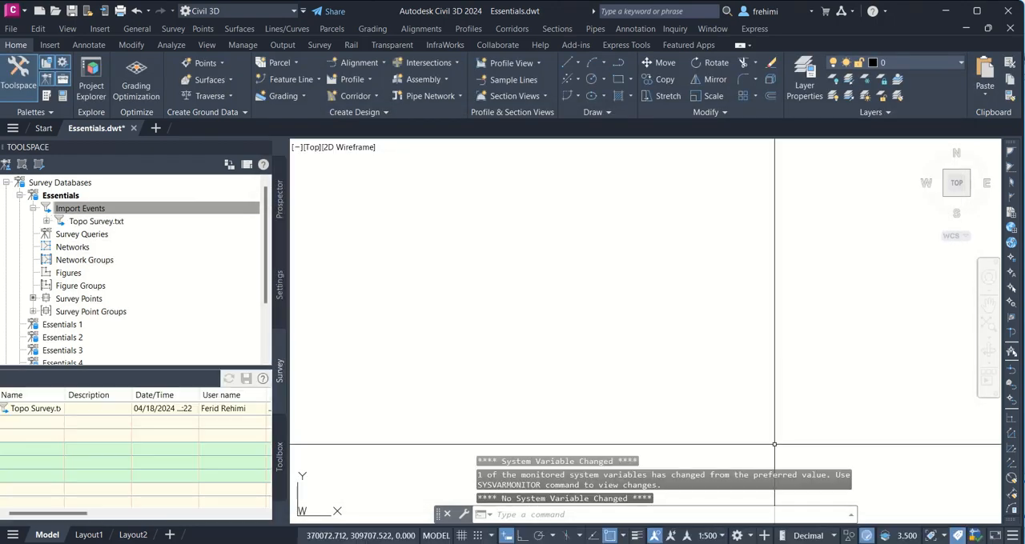
Step: Examine the number, coordinates, elevation and description of the survey points under the Topo Survey.txt import event
click(47, 221)
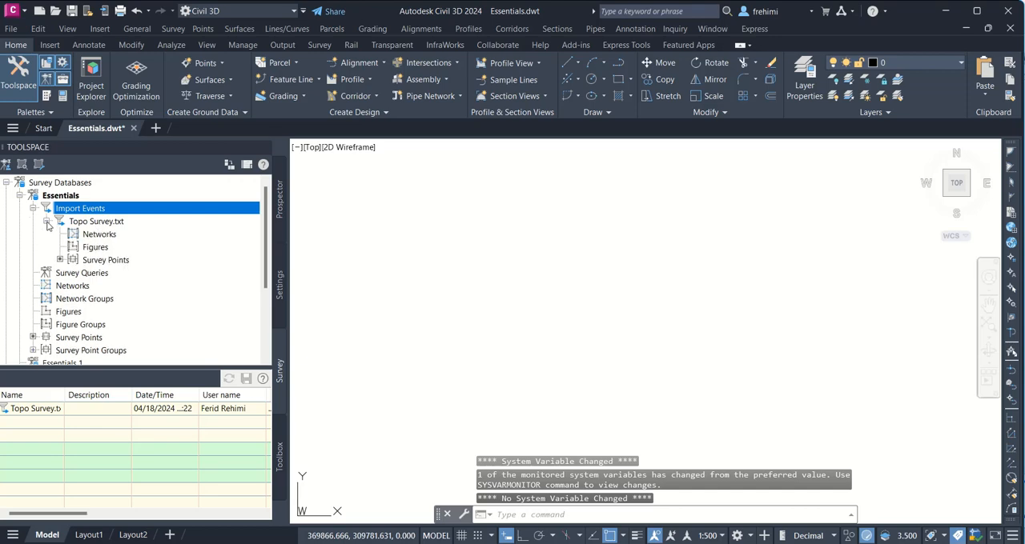
click(102, 260)
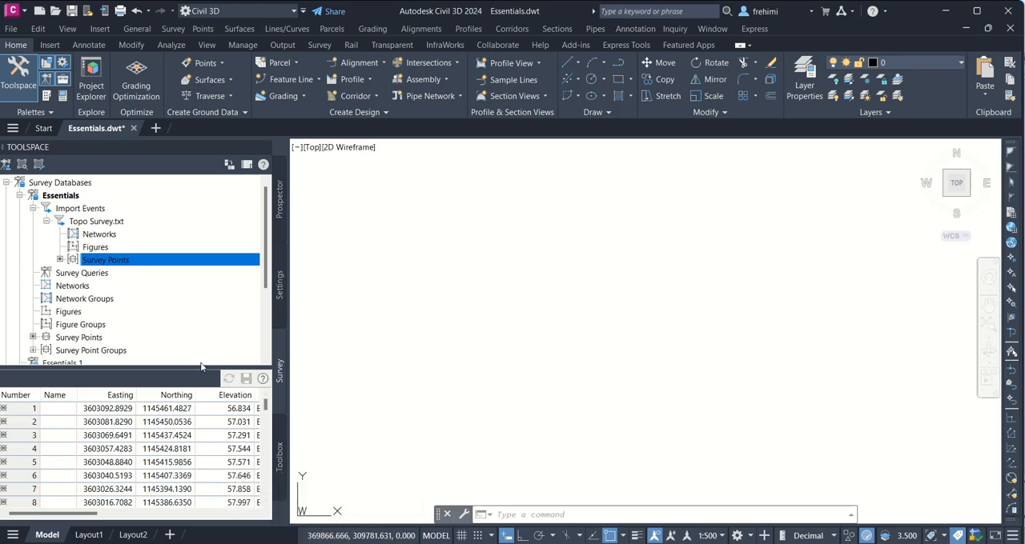
drag(199, 367, 204, 495)
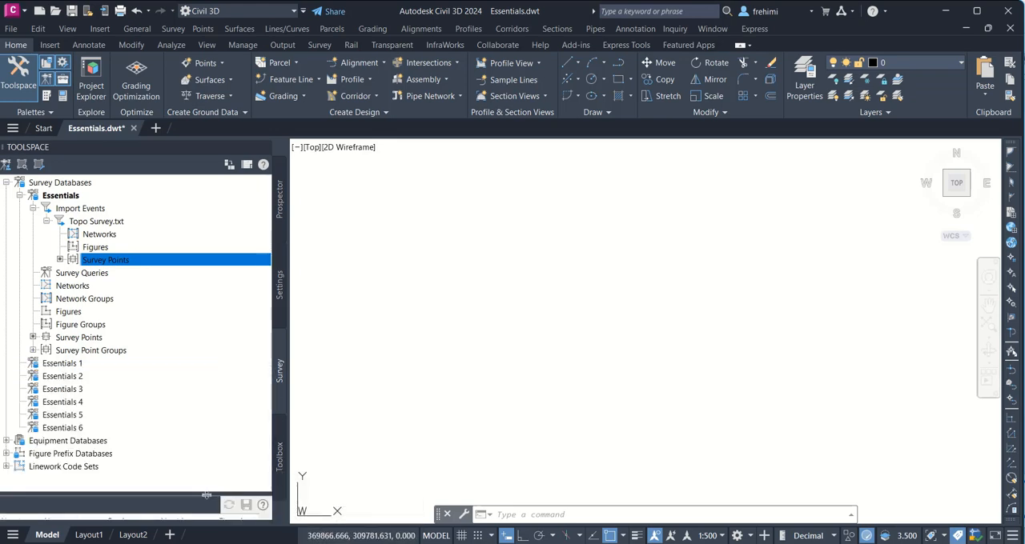
drag(221, 434, 230, 345)
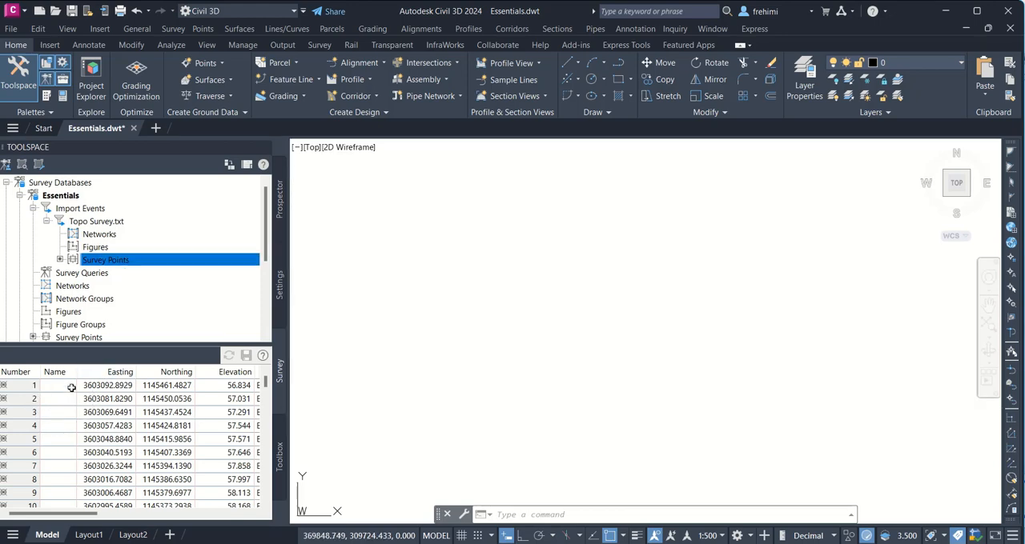
mouse_move(64, 418)
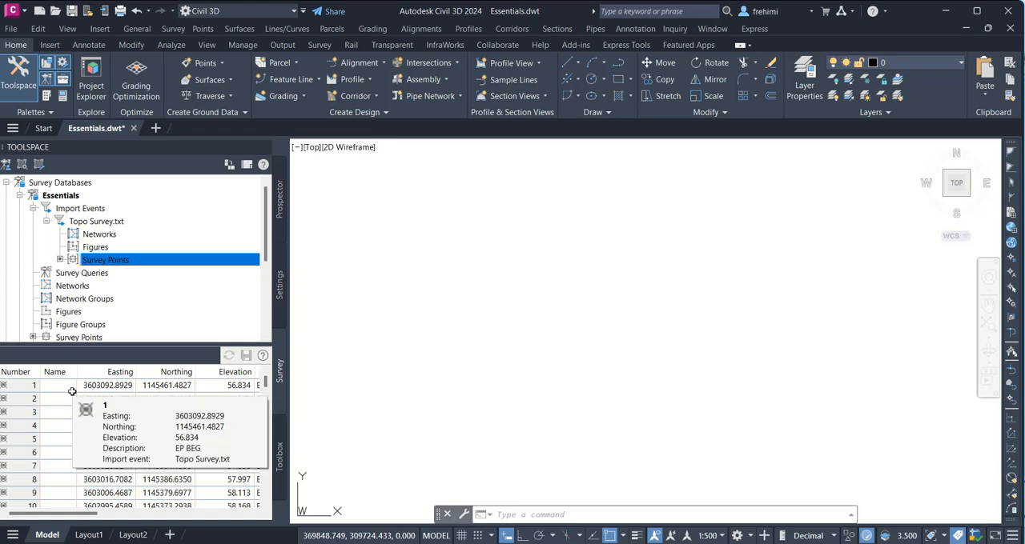
mouse_move(72, 391)
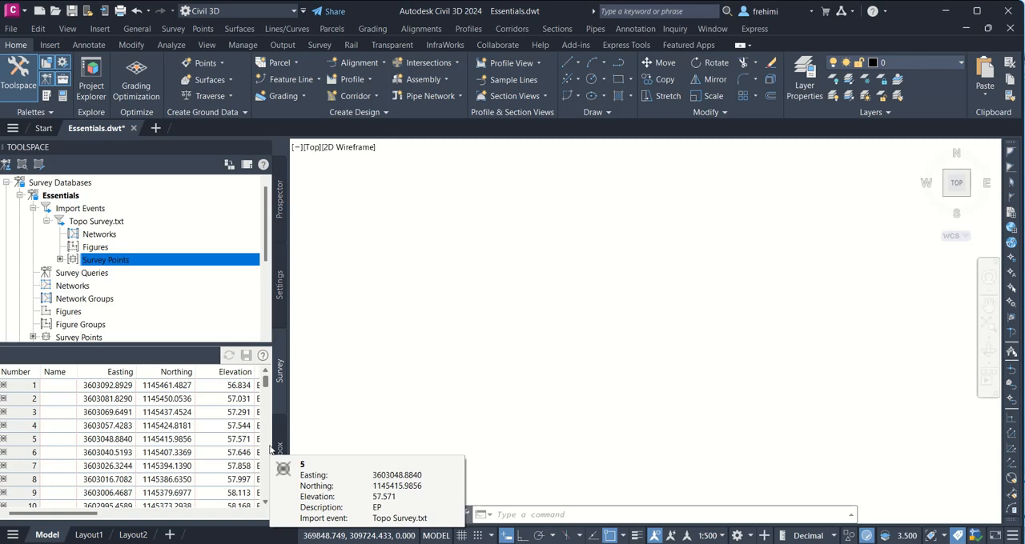
Step: Widen the Toolspace until the point descriptions are readable, and zoom the drawing to its extents
drag(288, 420, 333, 416)
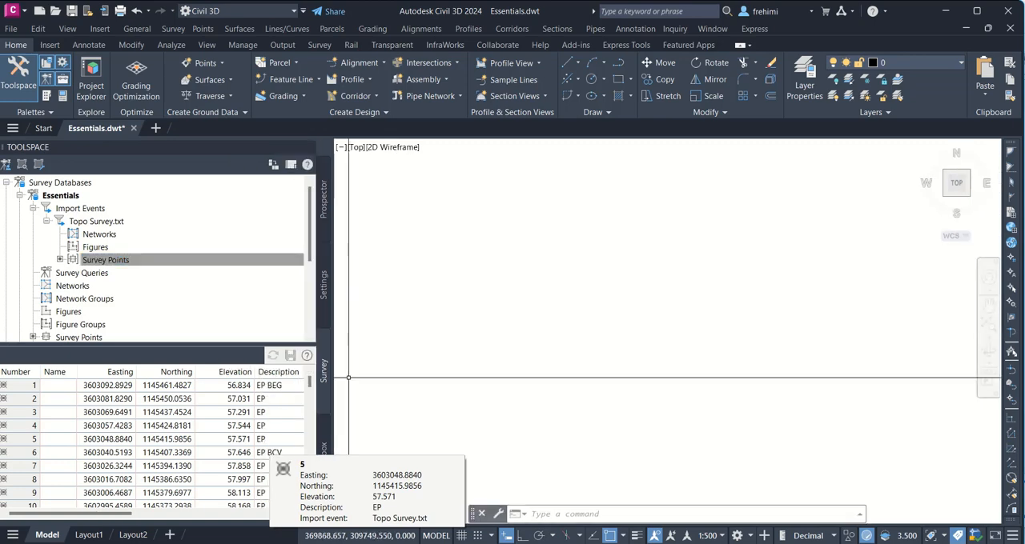
click(667, 293)
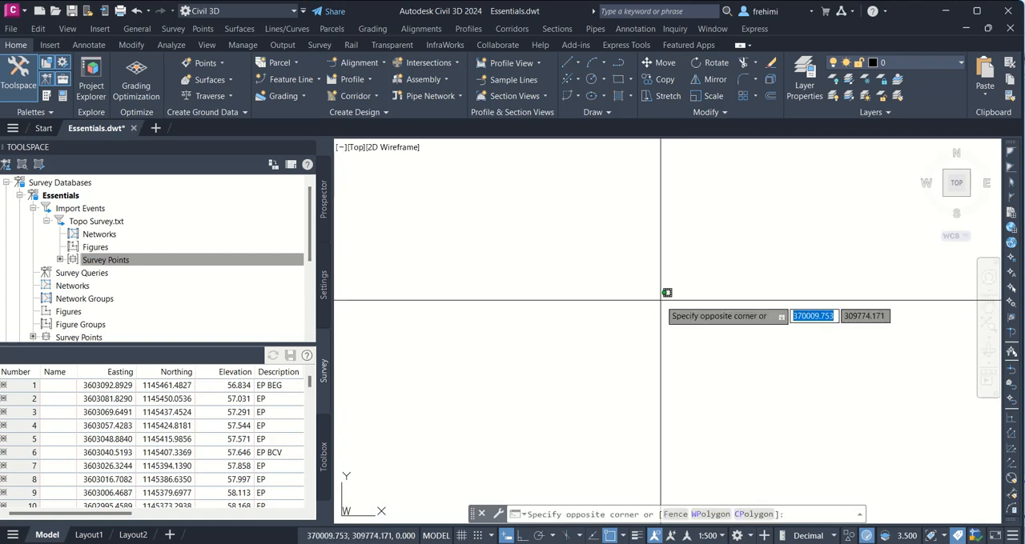
key(Escape)
text(z)
key(Return)
text(e)
key(Return)
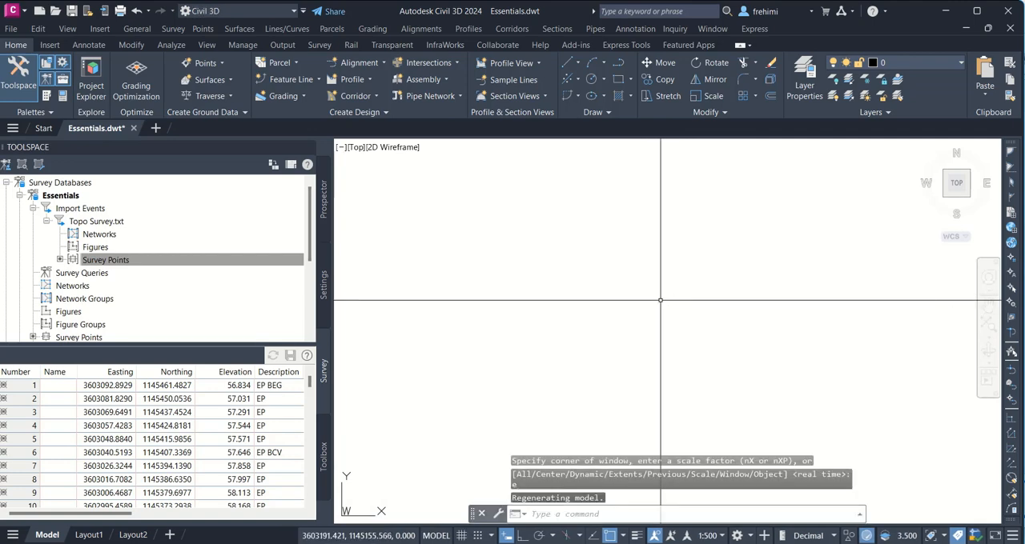
Step: Narrow the Toolspace and insert the survey points of the Topo Survey.txt import event into the drawing
click(323, 193)
drag(332, 227, 185, 226)
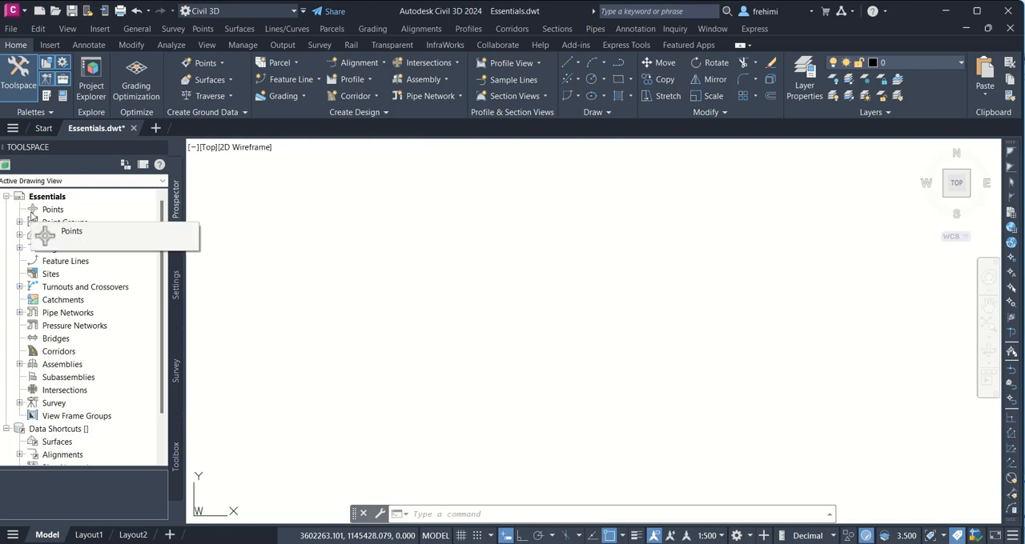
click(176, 368)
right_click(104, 263)
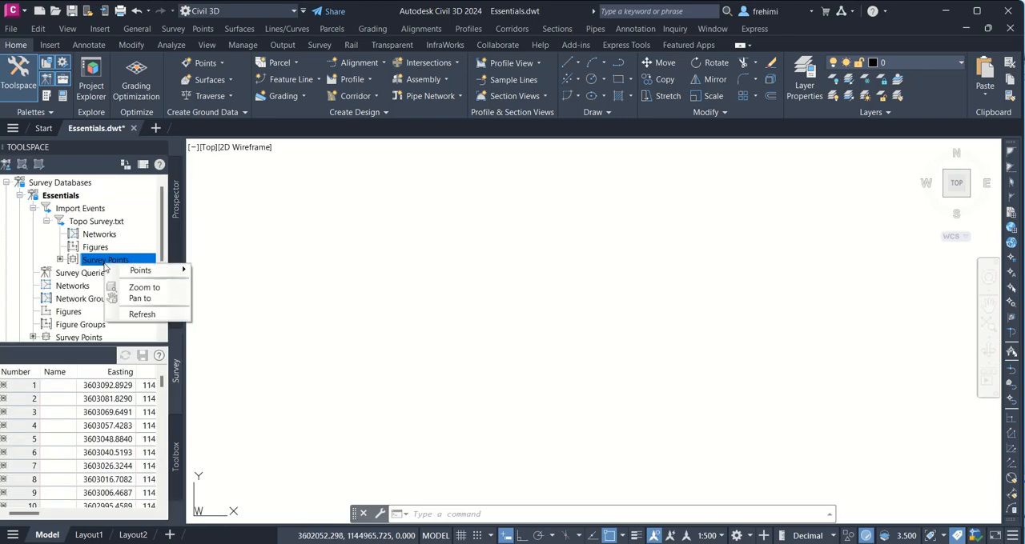
mouse_move(133, 273)
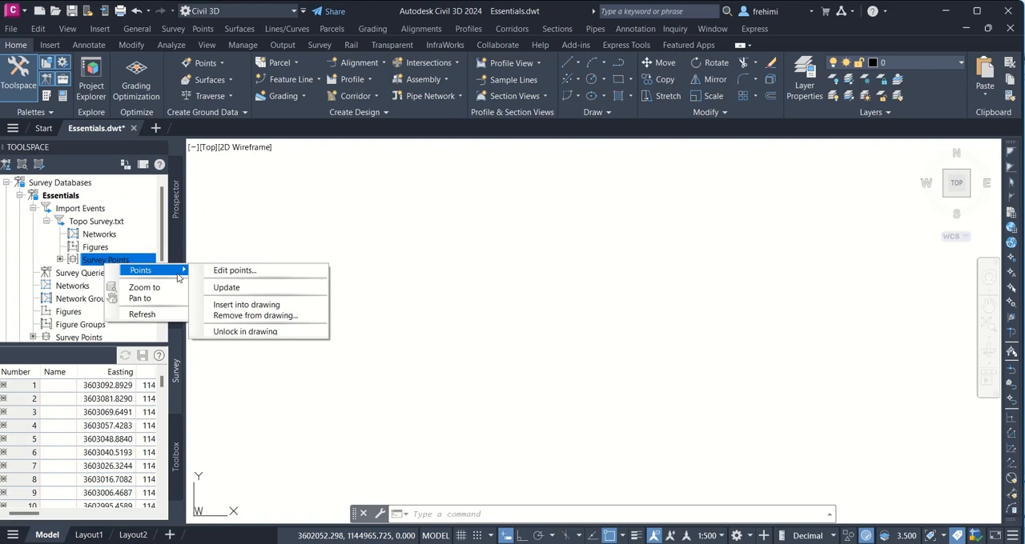
click(257, 306)
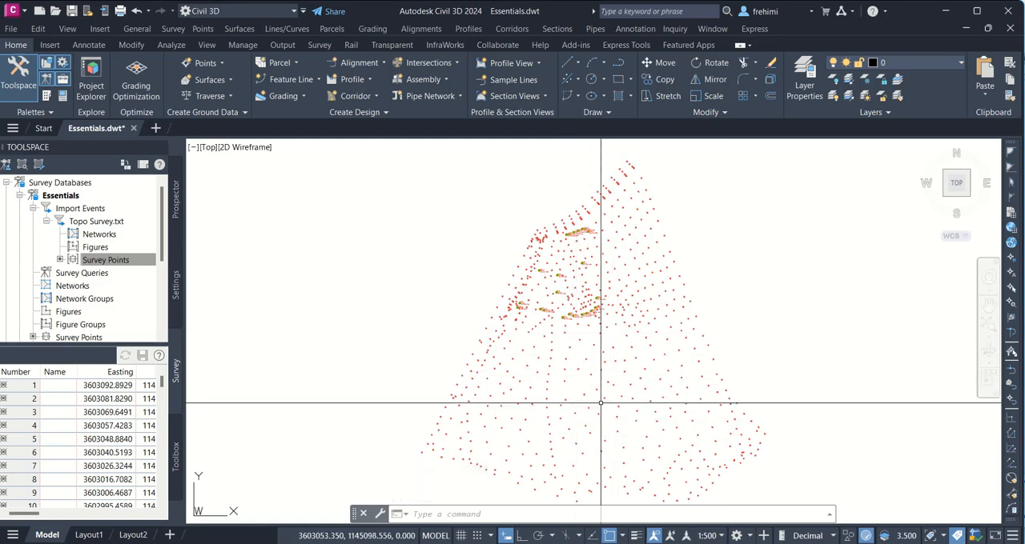
Step: Examine the symbols and labels of the inserted tree points, and close Essentials.dwt with its changes saved
mouse_move(601, 403)
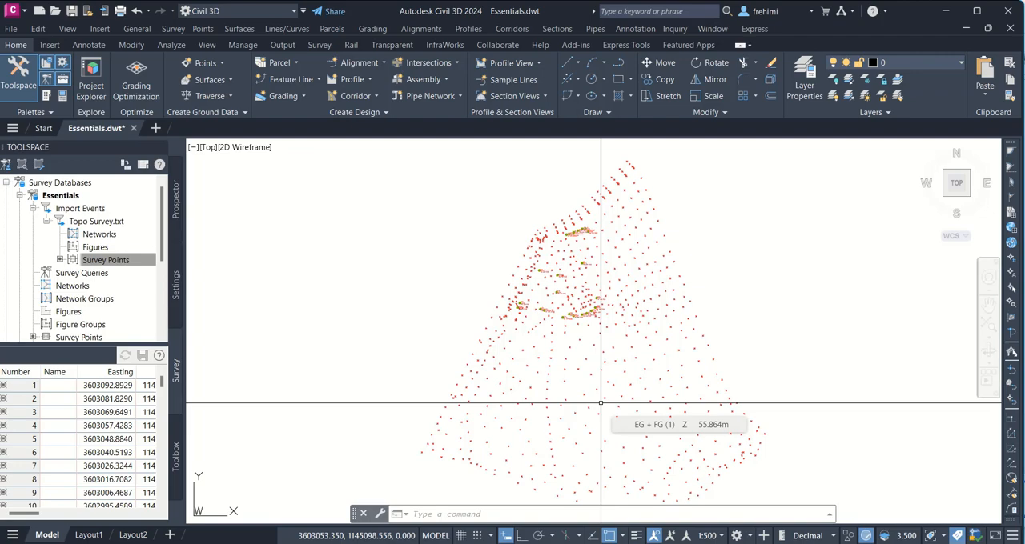
scroll(600, 403, up, 8)
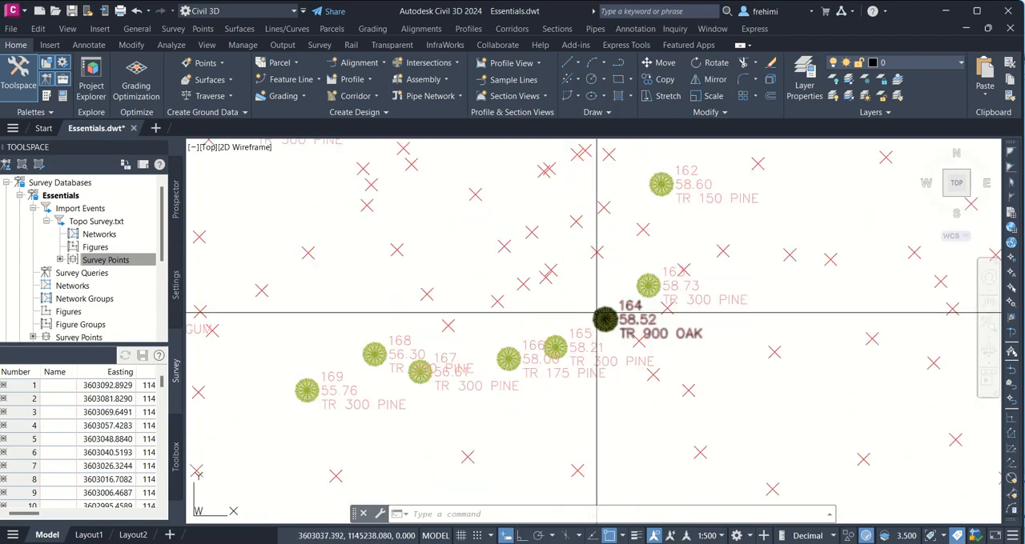
mouse_move(617, 332)
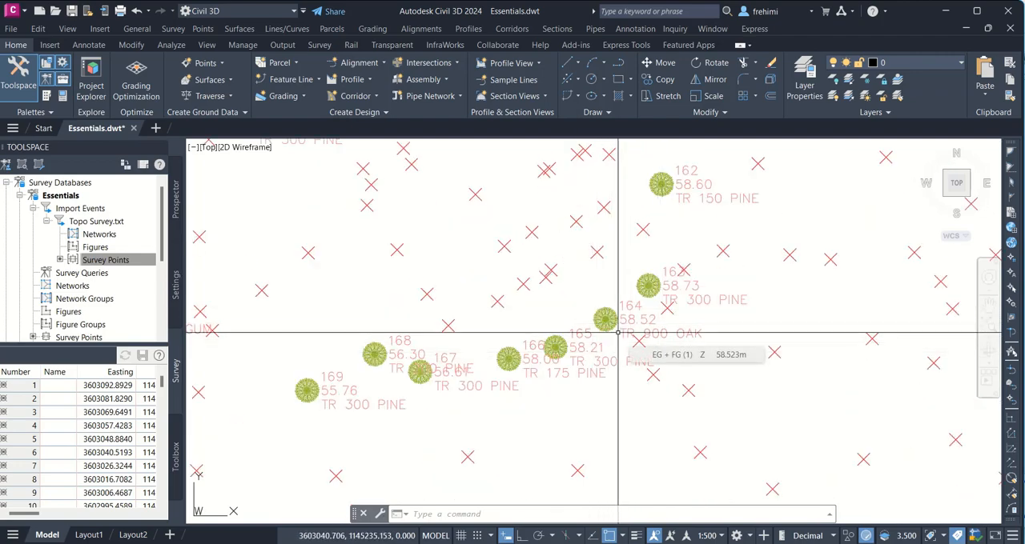
scroll(617, 332, down, 10)
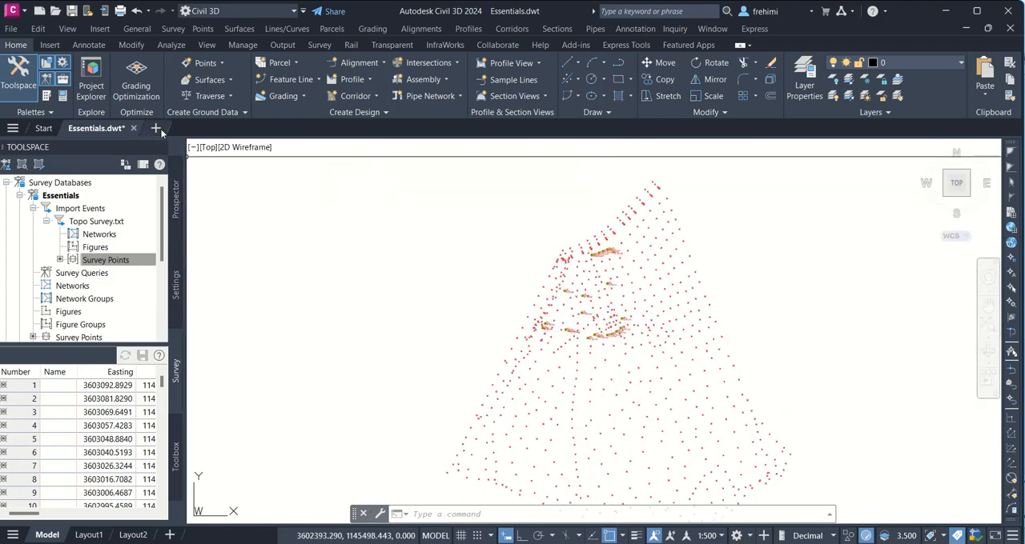
click(133, 128)
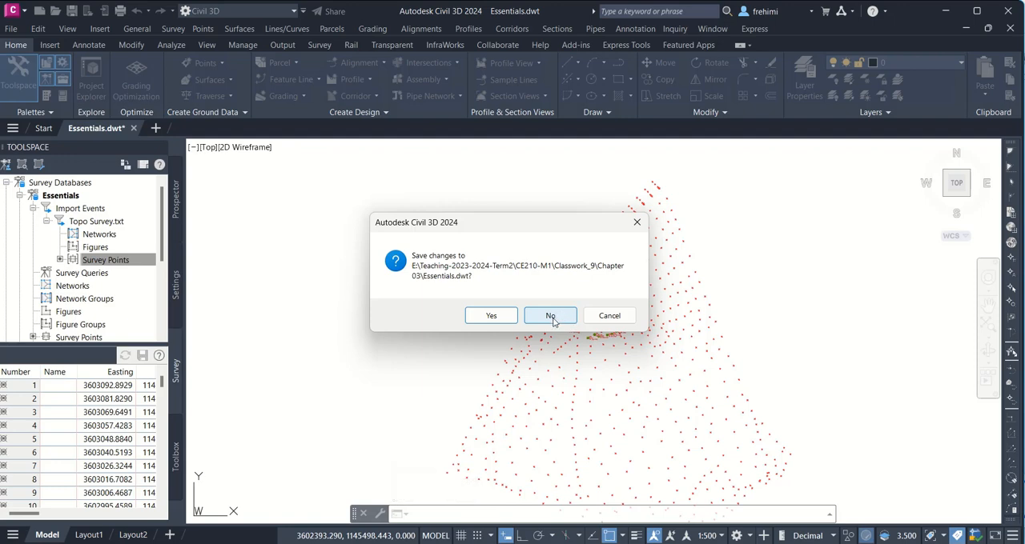
click(485, 321)
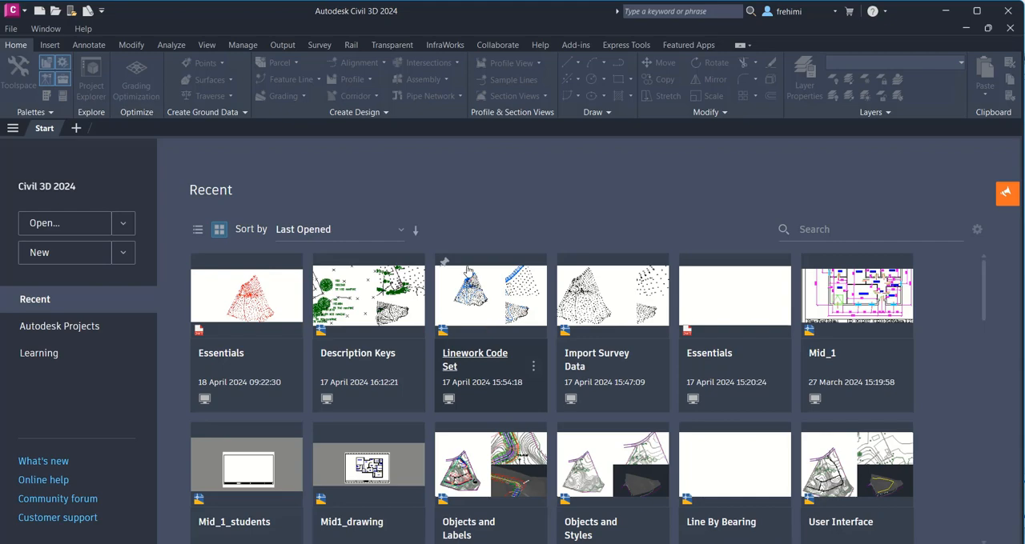
Step: Switch to CE210_ClassWork_9.pdf in Foxit PDF Reader and read the Exercise 2 instructions for importing survey data
mouse_move(433, 2)
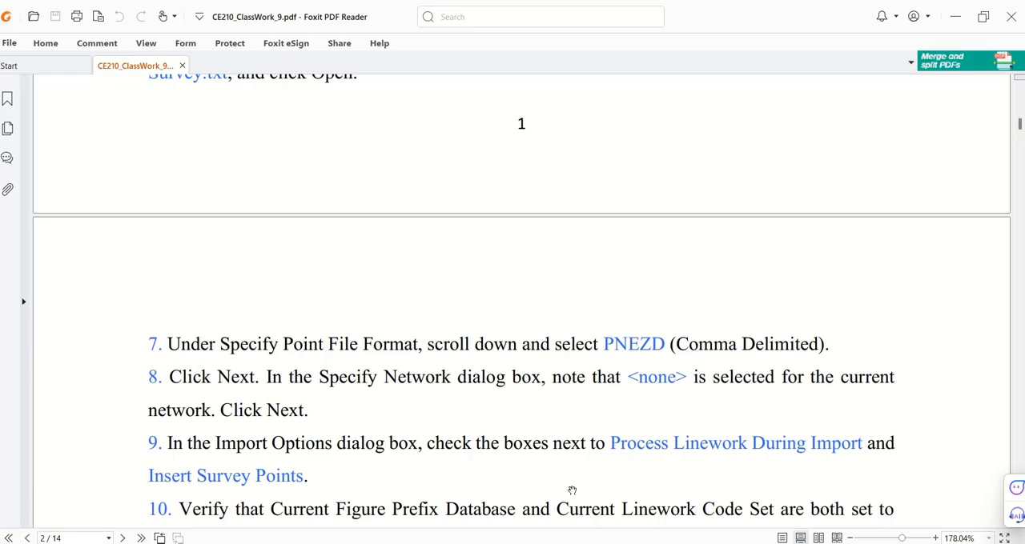
scroll(318, 293, up, 5)
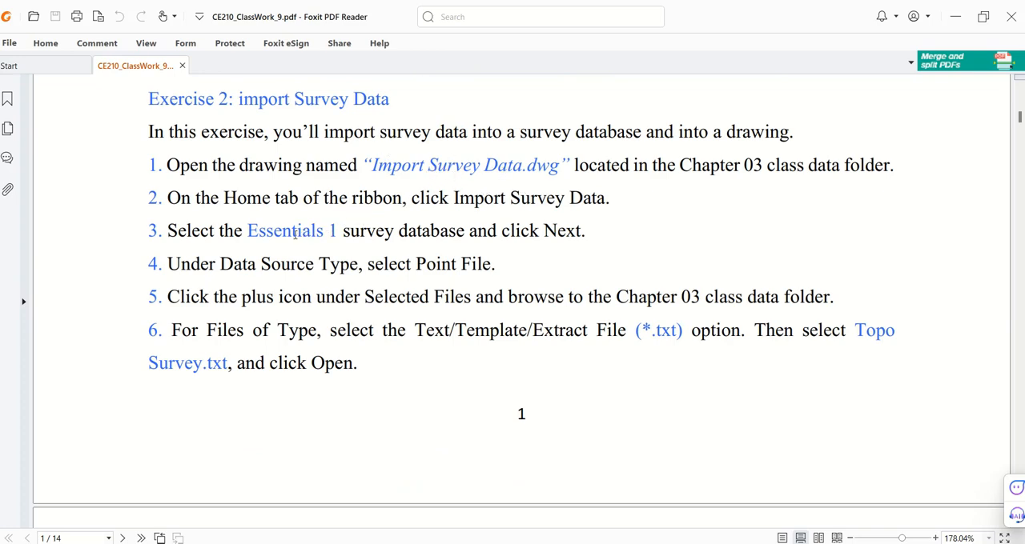
drag(317, 232, 258, 242)
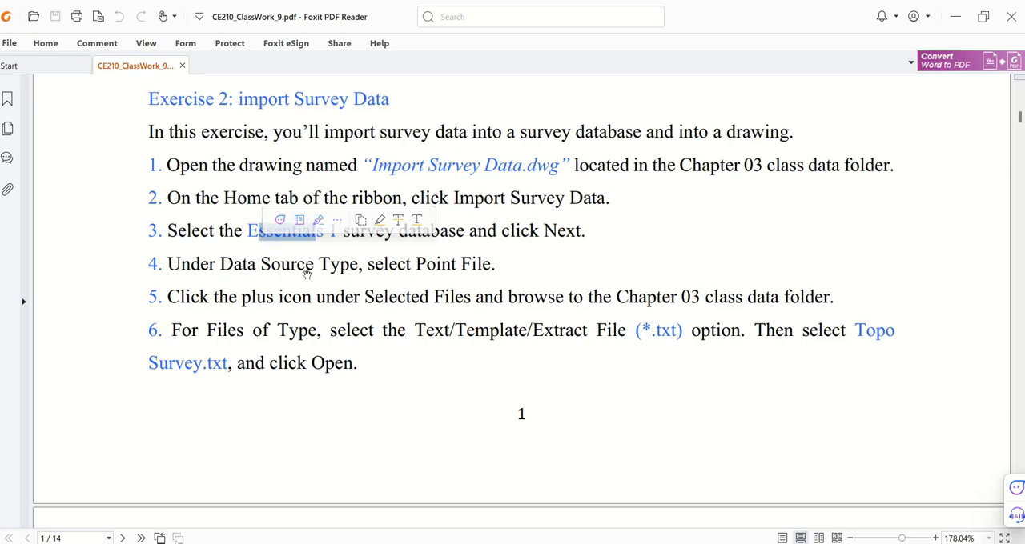
scroll(318, 259, down, 3)
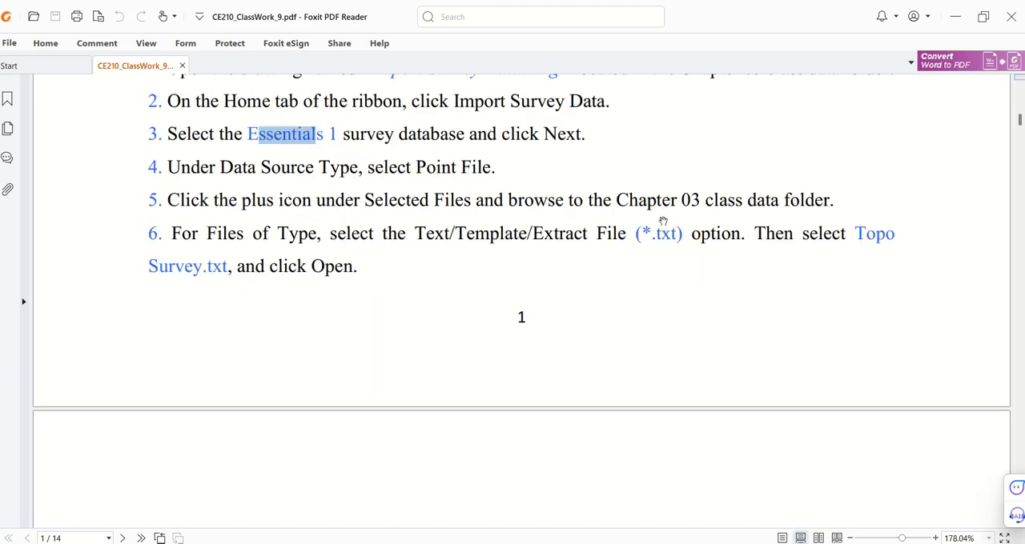
scroll(193, 280, down, 8)
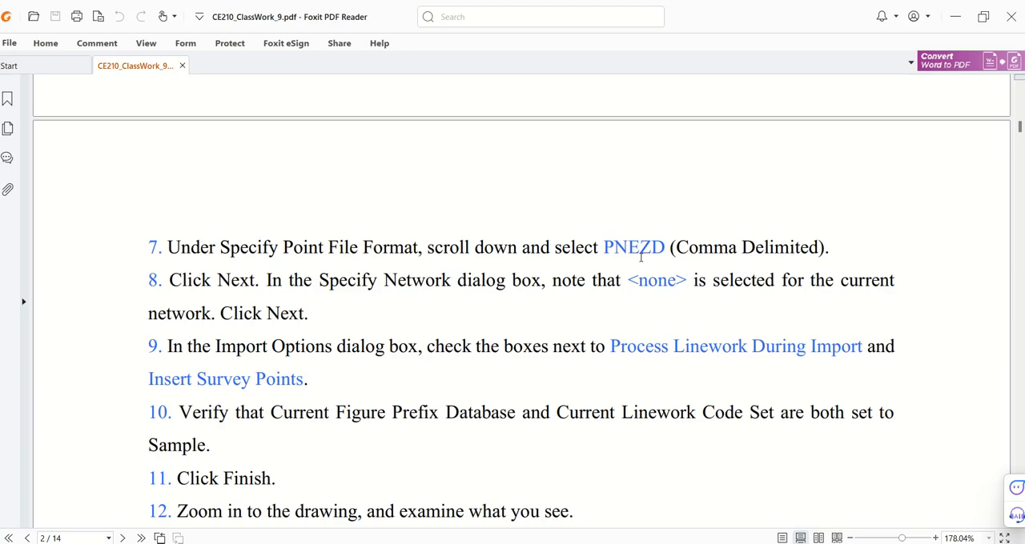
mouse_move(455, 2)
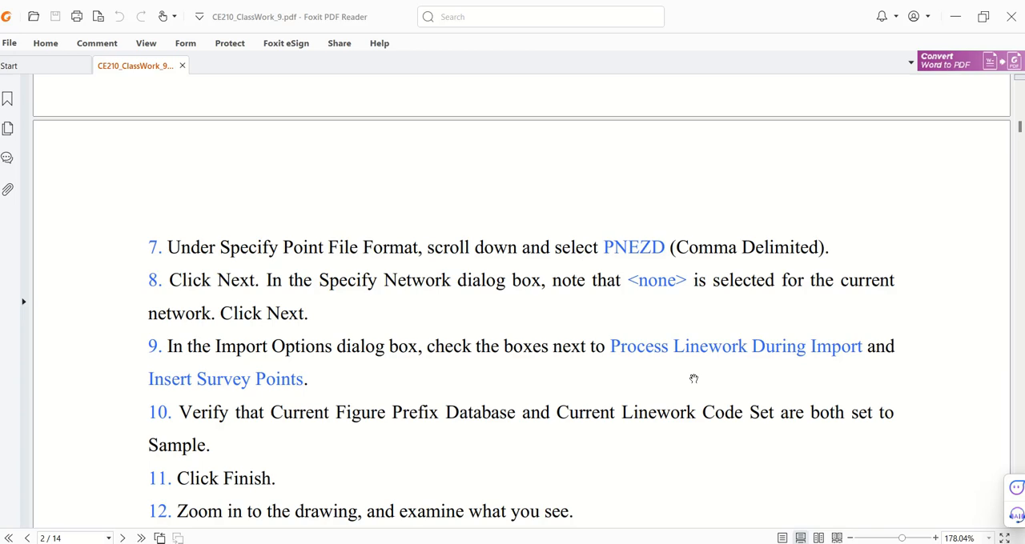
mouse_move(561, 3)
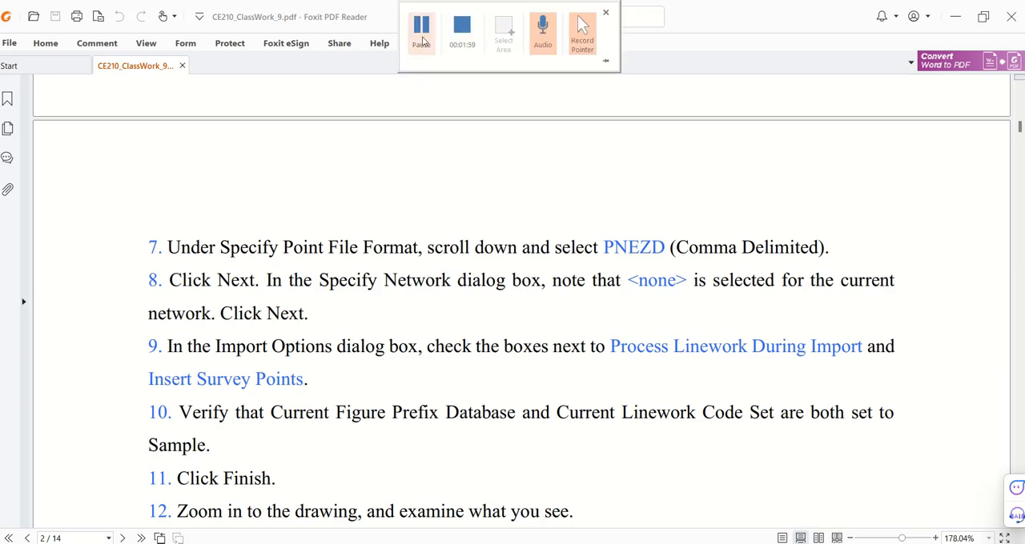
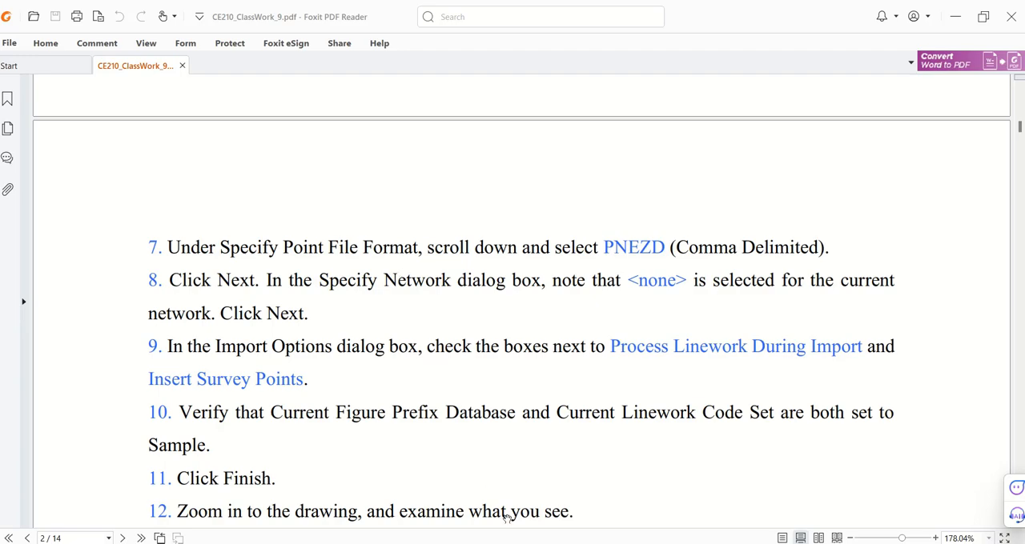
Step: Switch back to Civil 3D and open the Essentials 1 survey database for editing
click(512, 543)
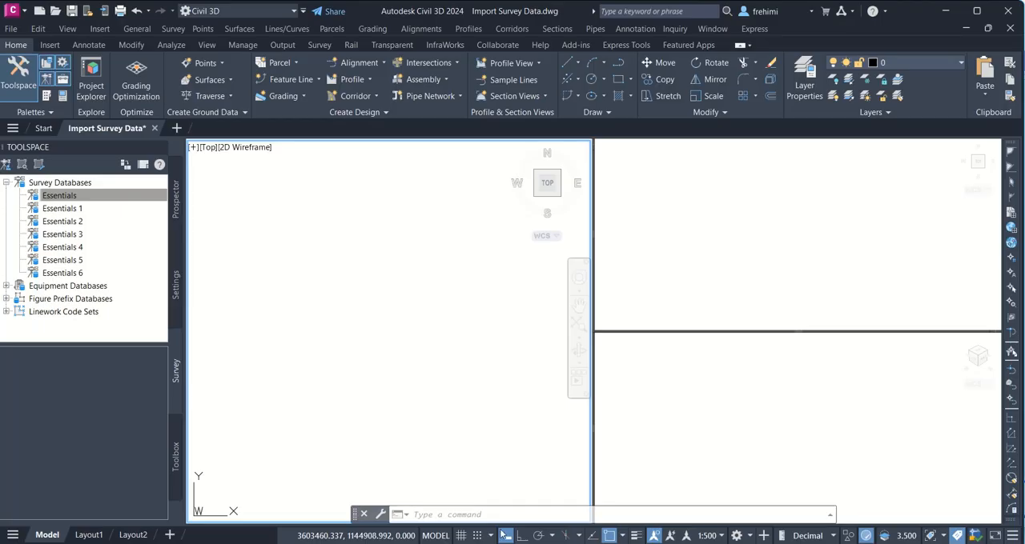
right_click(69, 210)
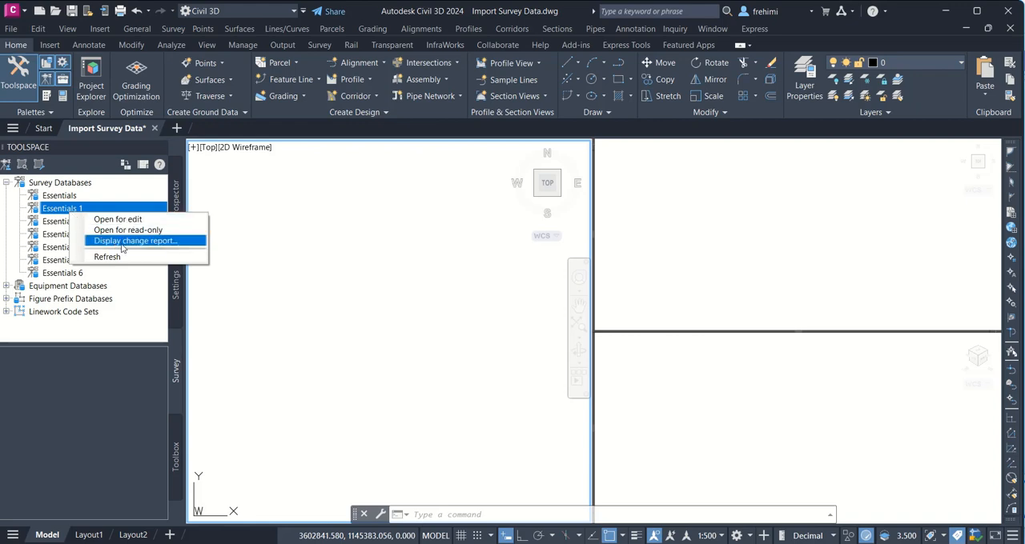
click(112, 220)
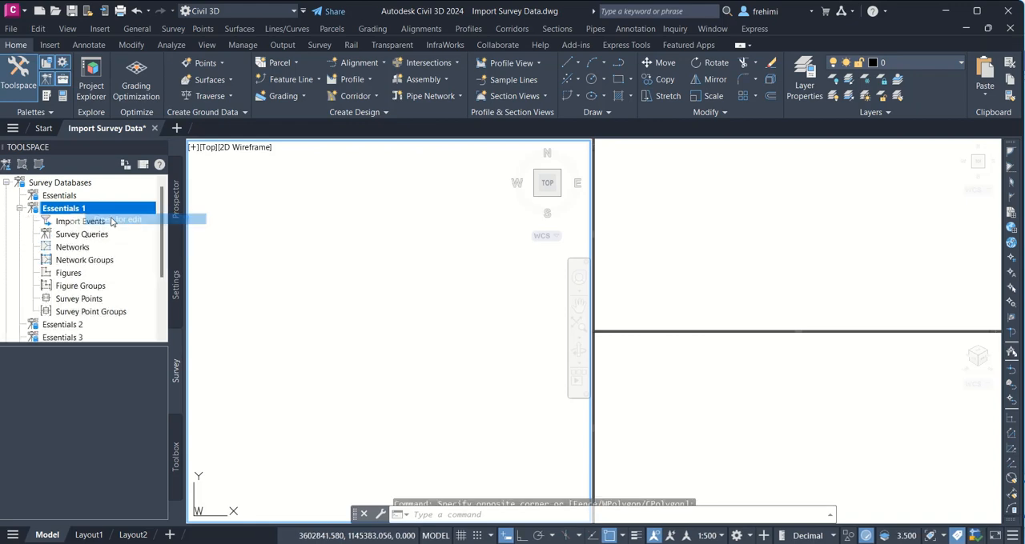
click(69, 222)
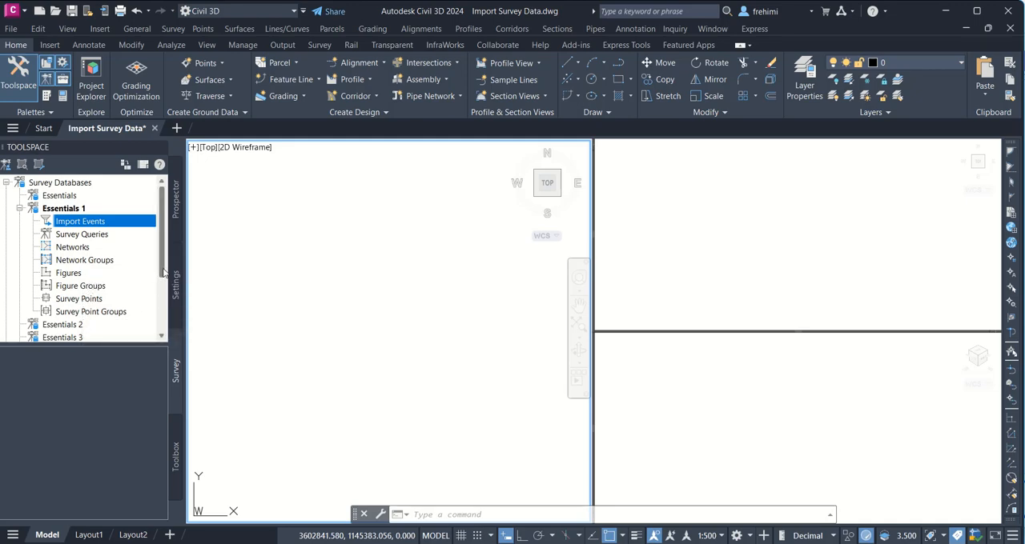
scroll(160, 284, down, 1)
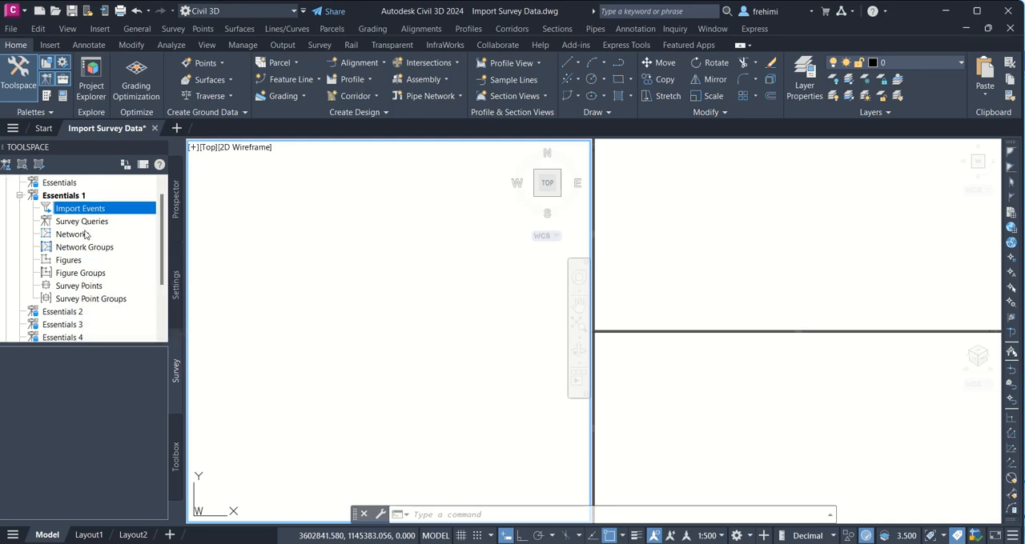
Step: In the Essentials 1 survey database settings, set the temperature unit to Celsius and choose a pressure unit
right_click(70, 200)
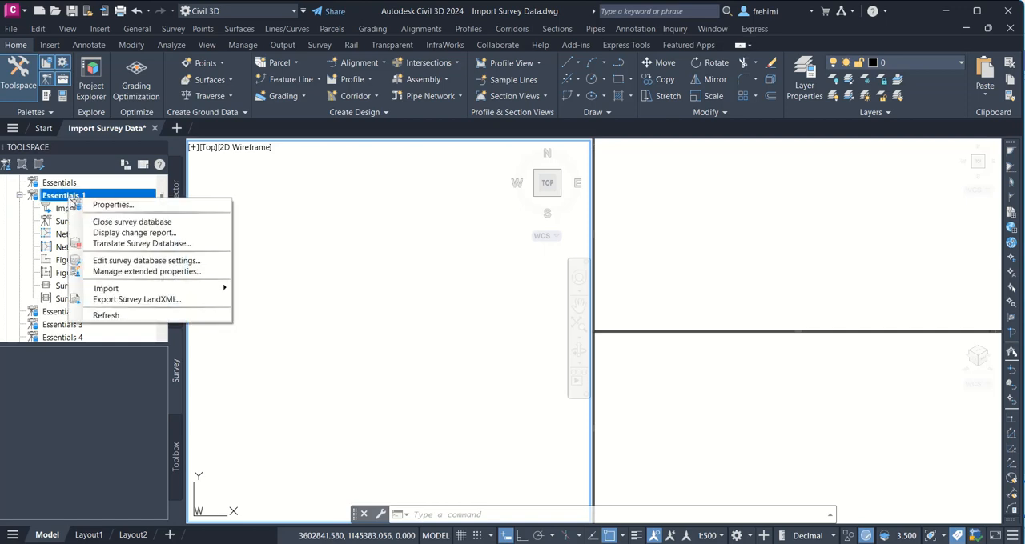
click(177, 262)
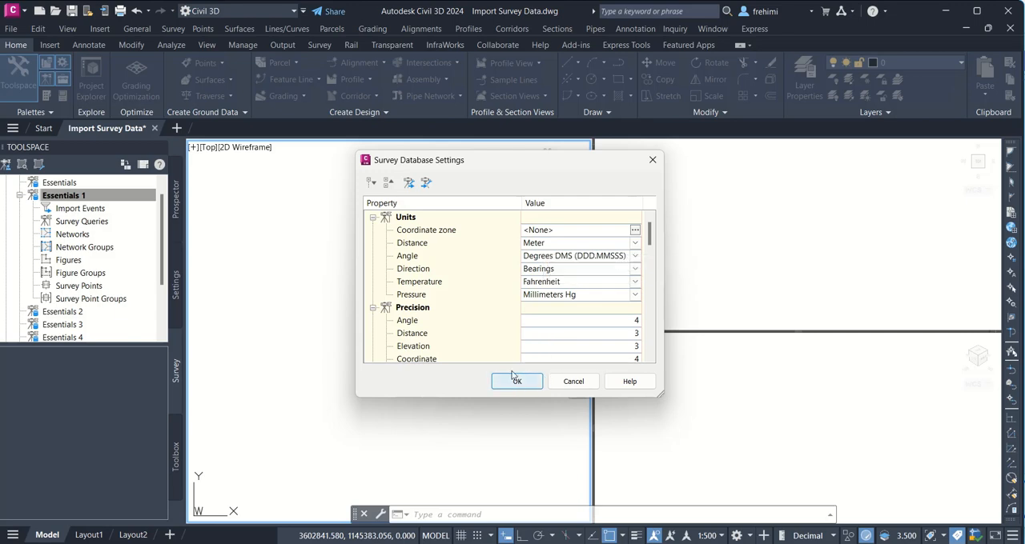
click(576, 288)
click(570, 308)
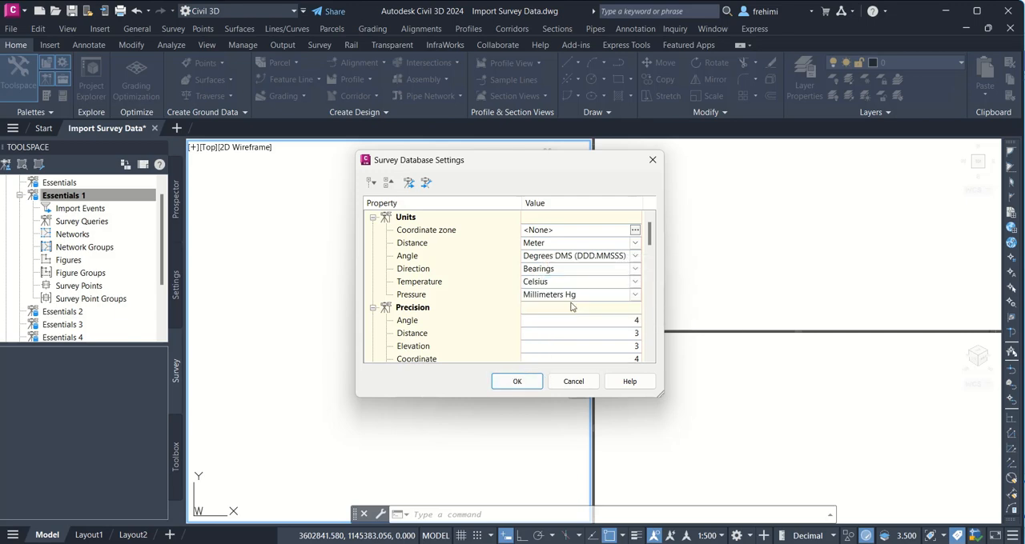
click(573, 296)
click(572, 334)
click(519, 382)
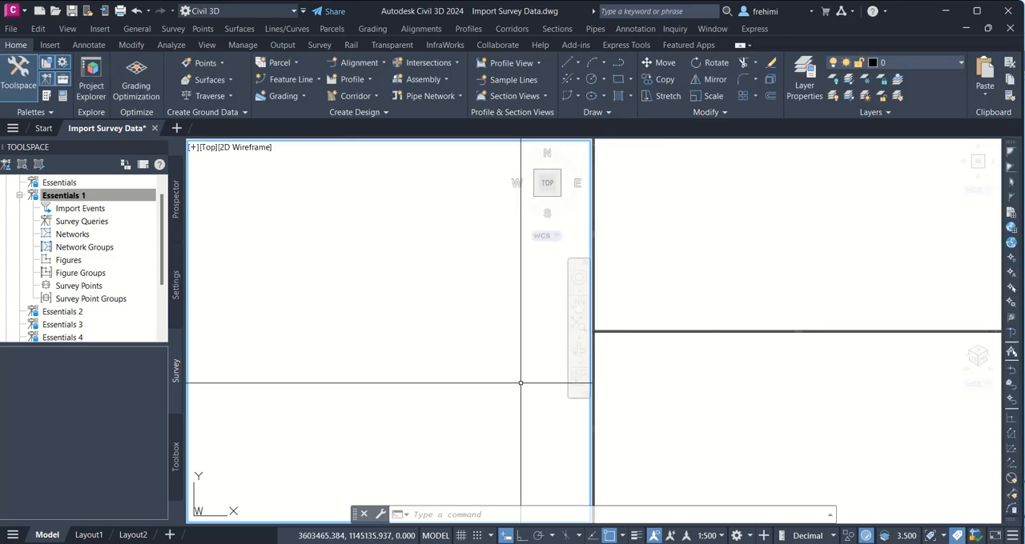
Step: Start a survey data import into the Essentials 1 database with Point File as the data source type
right_click(92, 208)
click(130, 217)
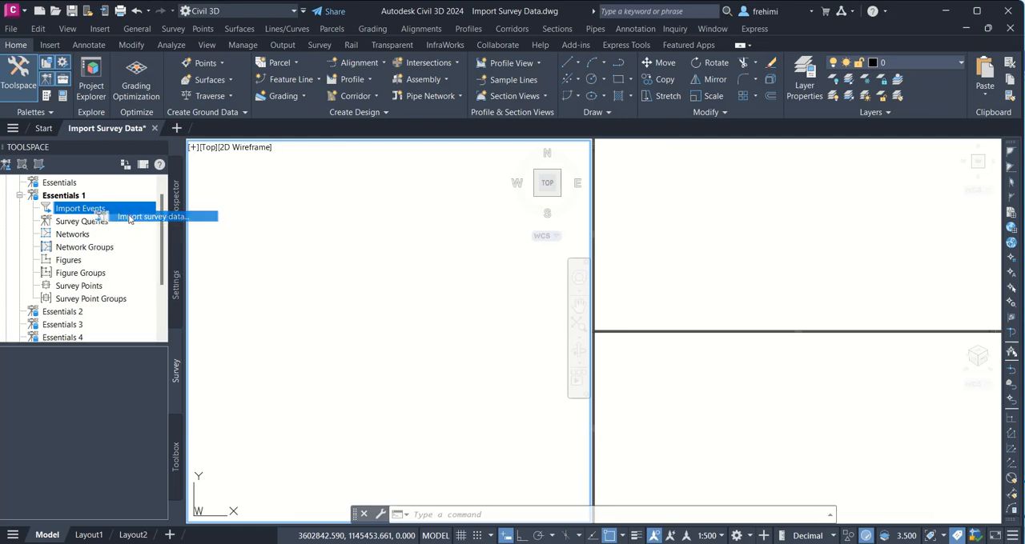
click(429, 203)
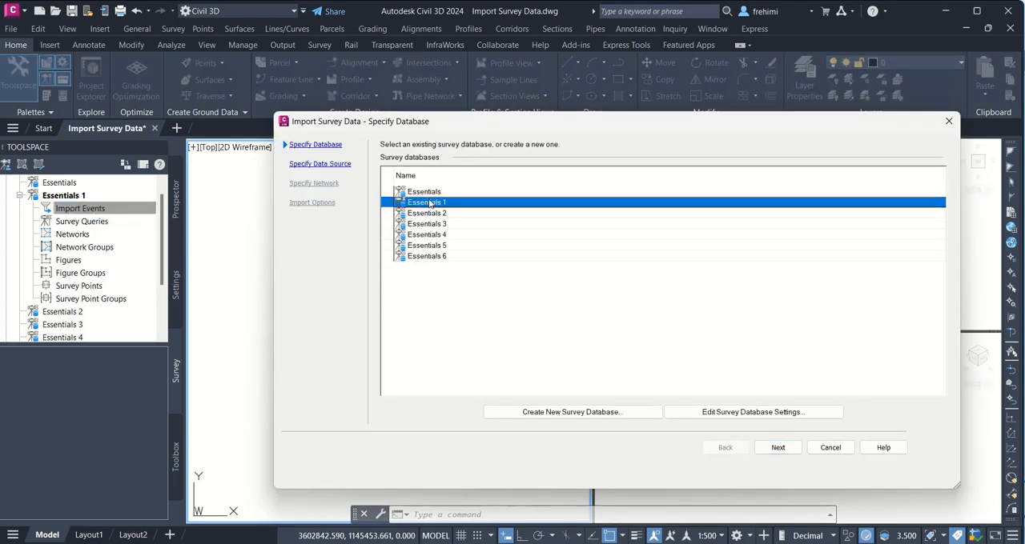
click(778, 447)
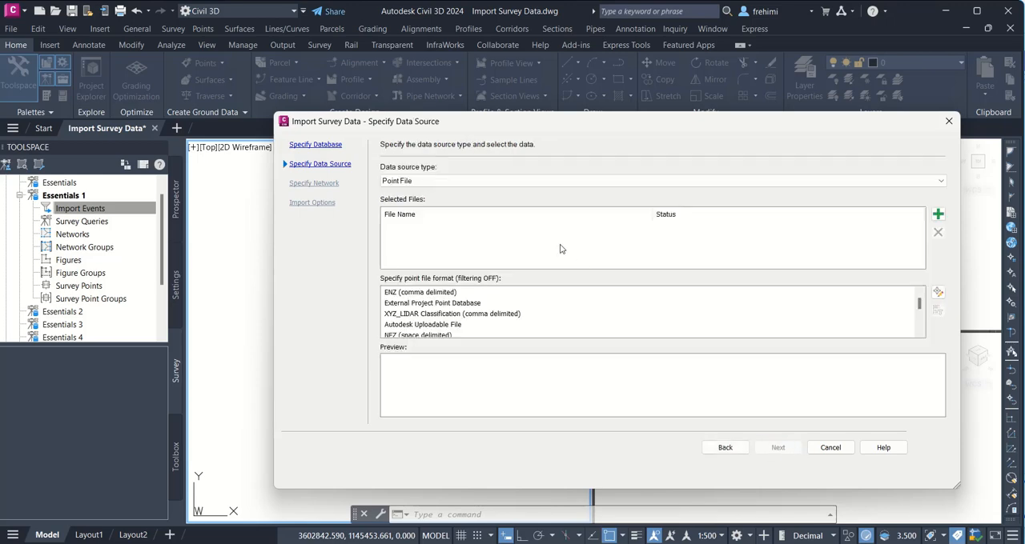
click(856, 183)
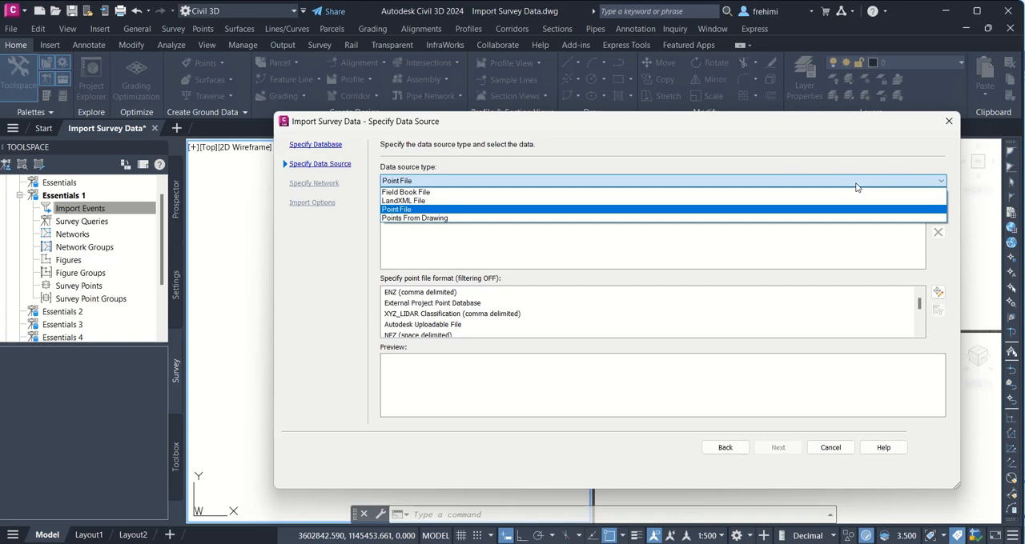
click(560, 209)
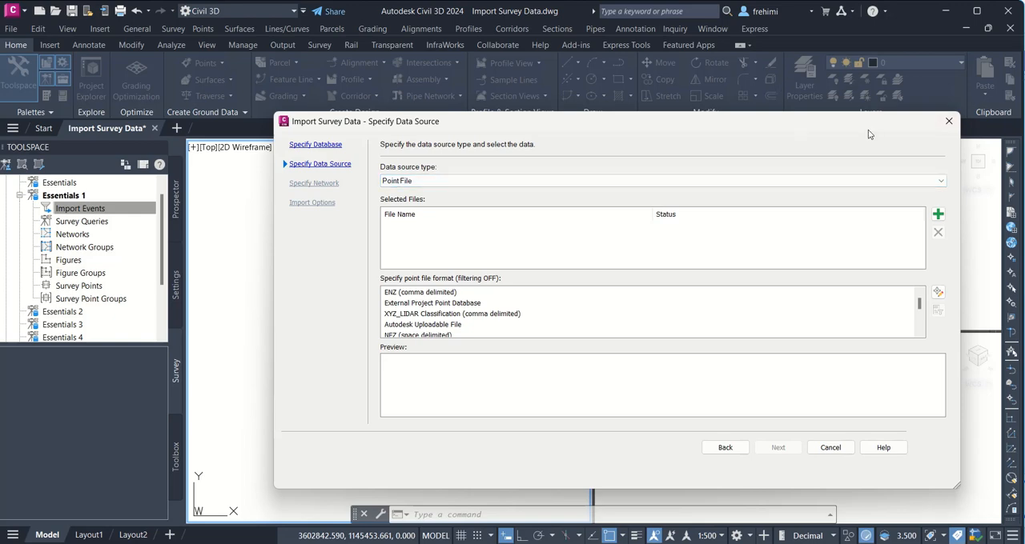
click(941, 183)
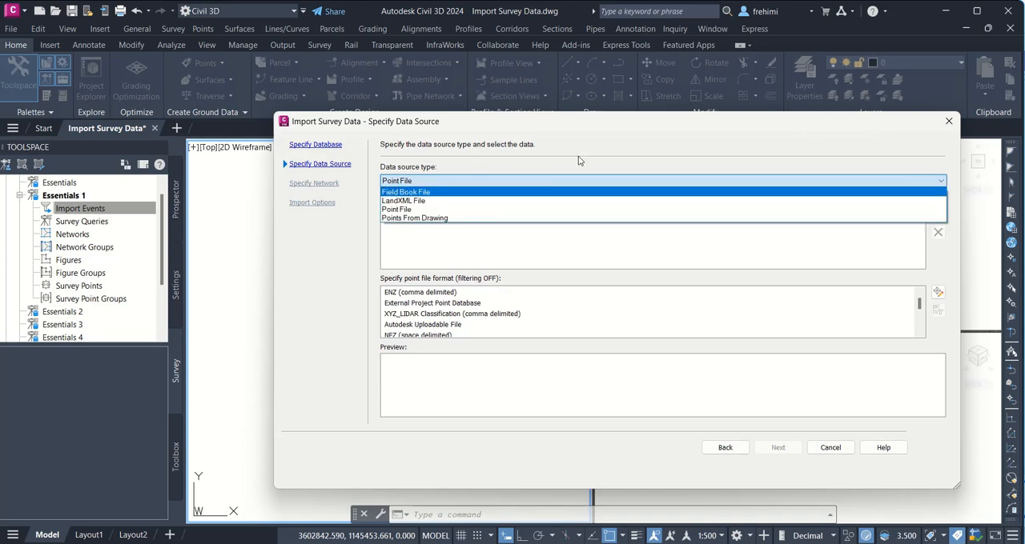
click(614, 145)
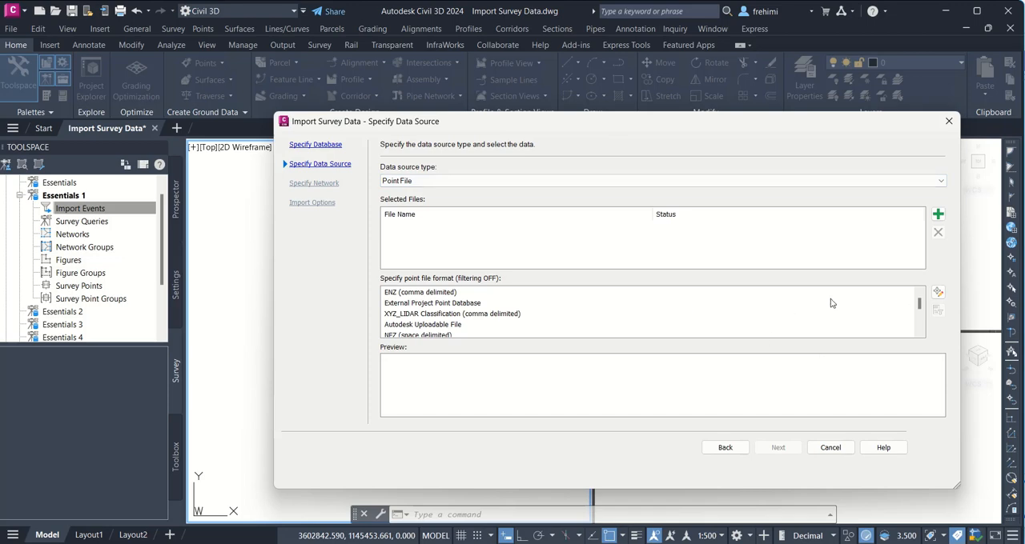
Step: Choose PNEZD (comma delimited) as the point file format for the import
click(413, 294)
scroll(425, 319, down, 3)
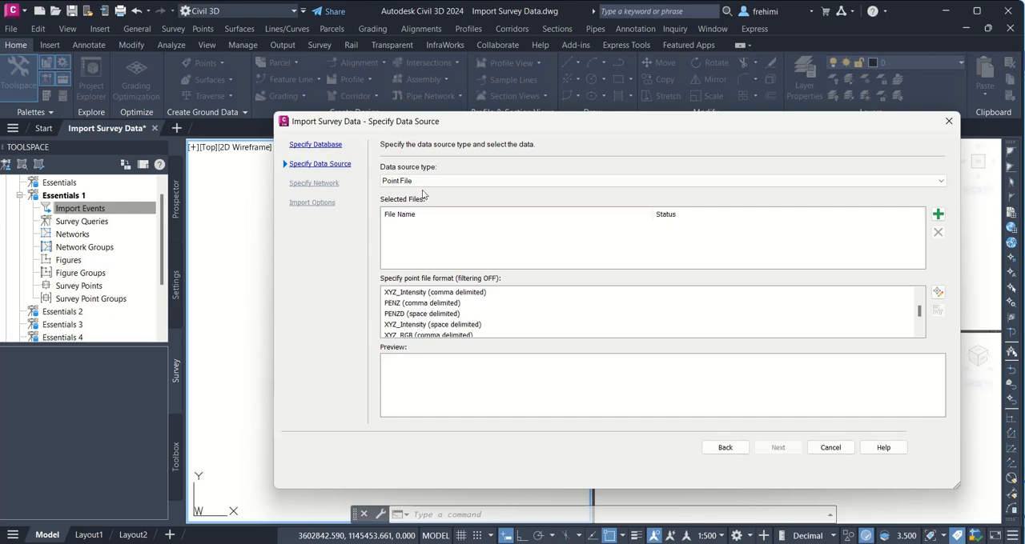
click(446, 325)
key(p)
key(p)
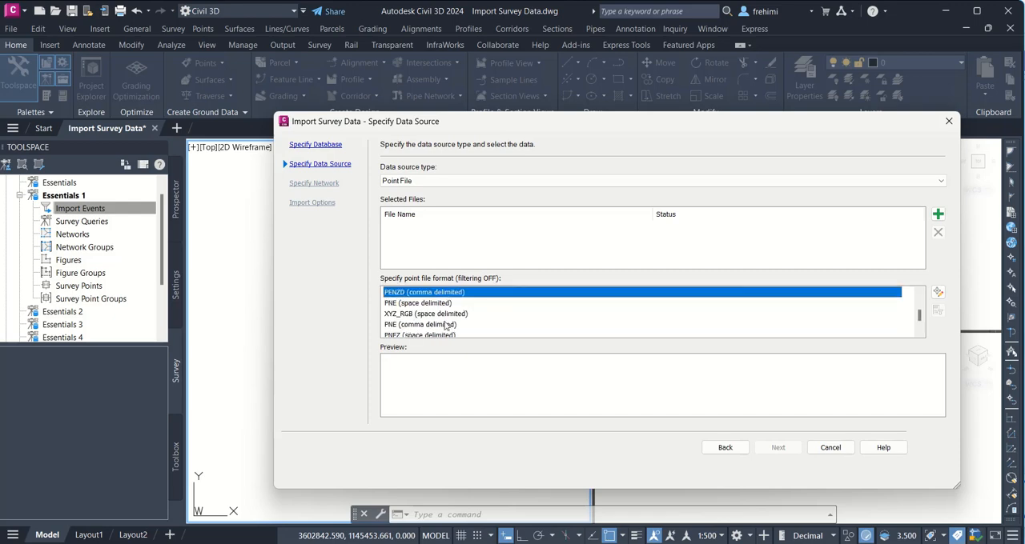
key(p)
key(p)
key(p)
key(p)
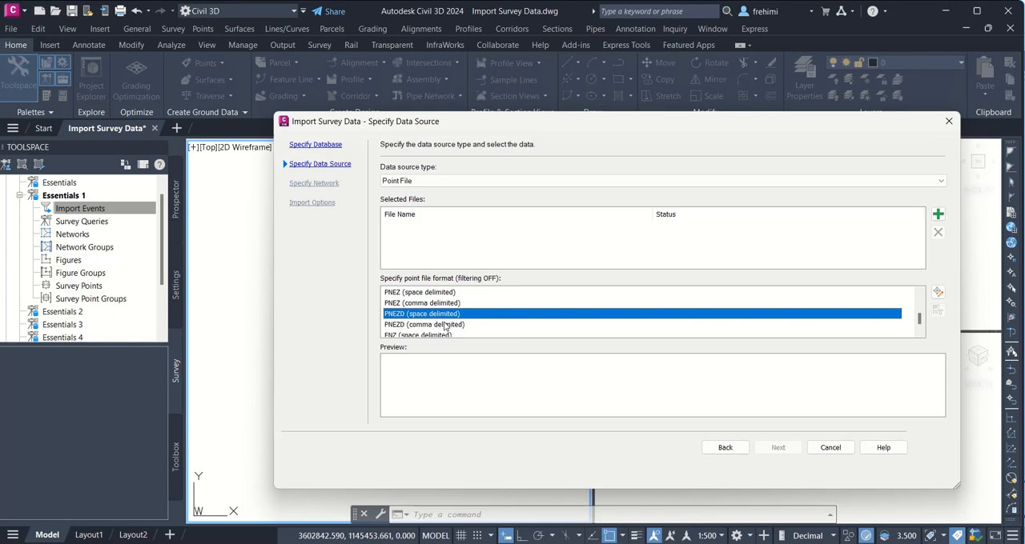
click(430, 328)
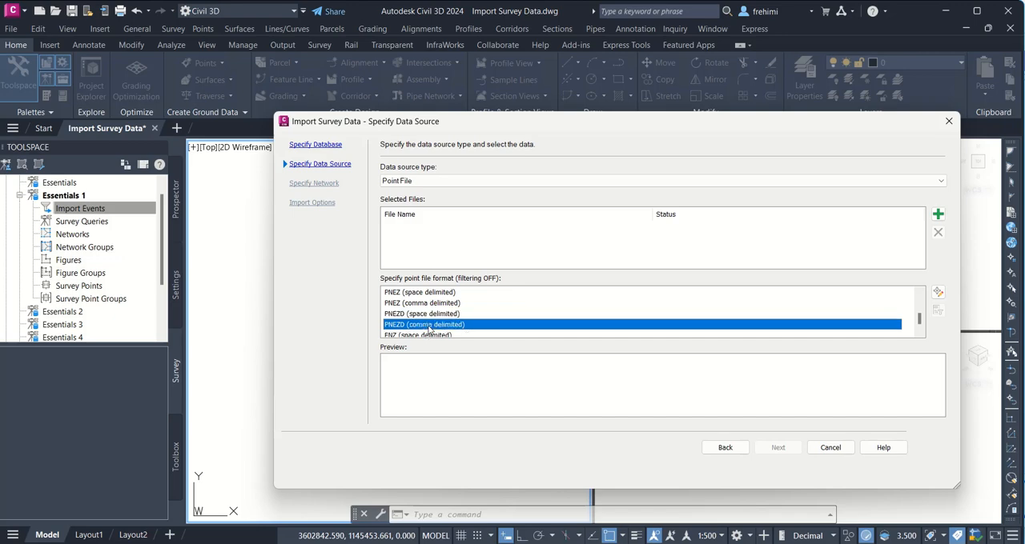
Step: Add Topo Survey.txt from the Chapter 03 folder as the source file of the import
click(938, 216)
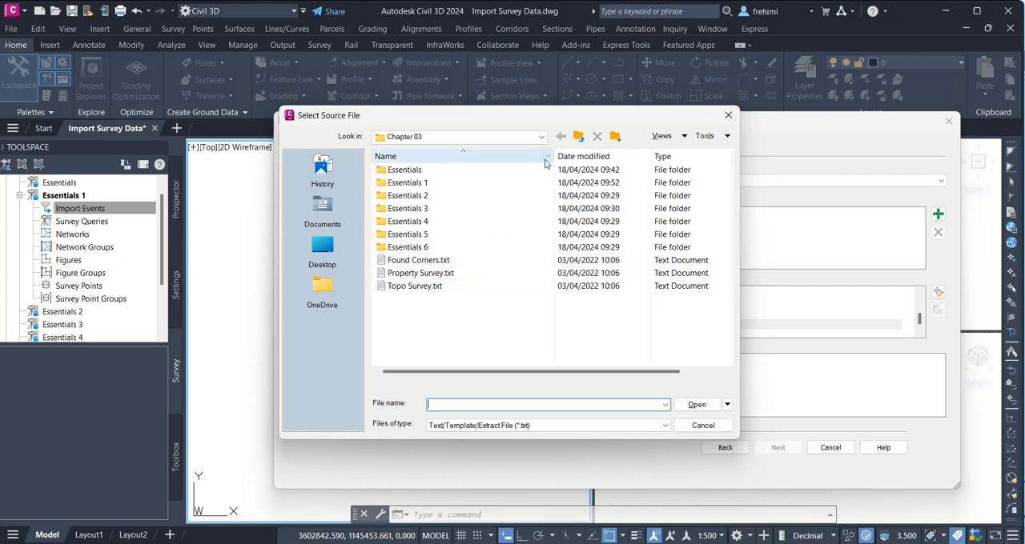
click(541, 137)
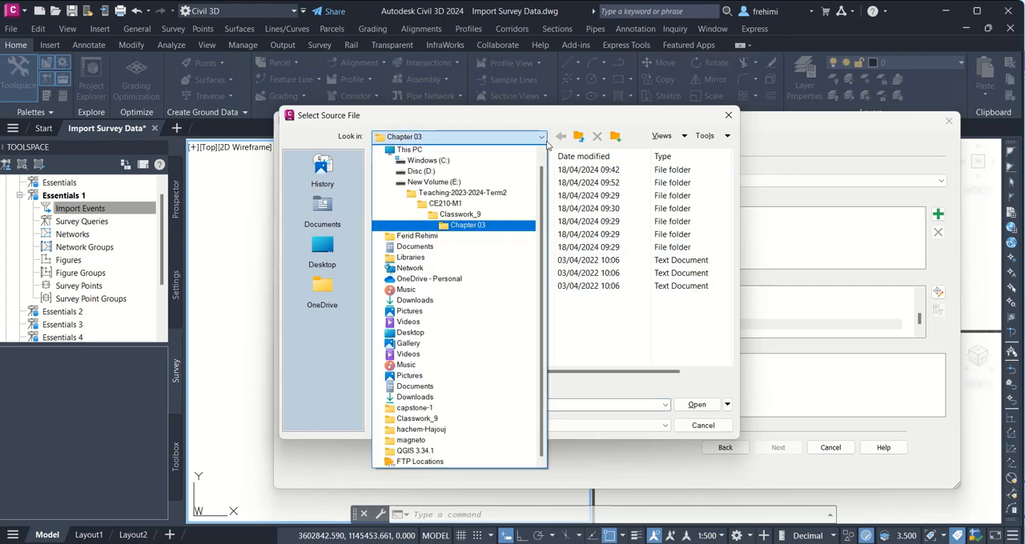
click(478, 224)
click(430, 288)
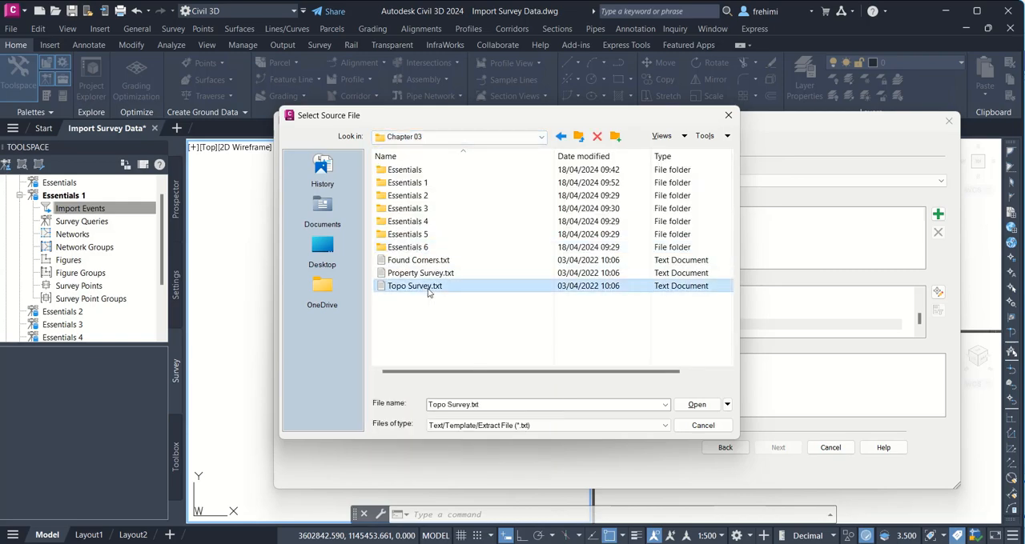
click(697, 405)
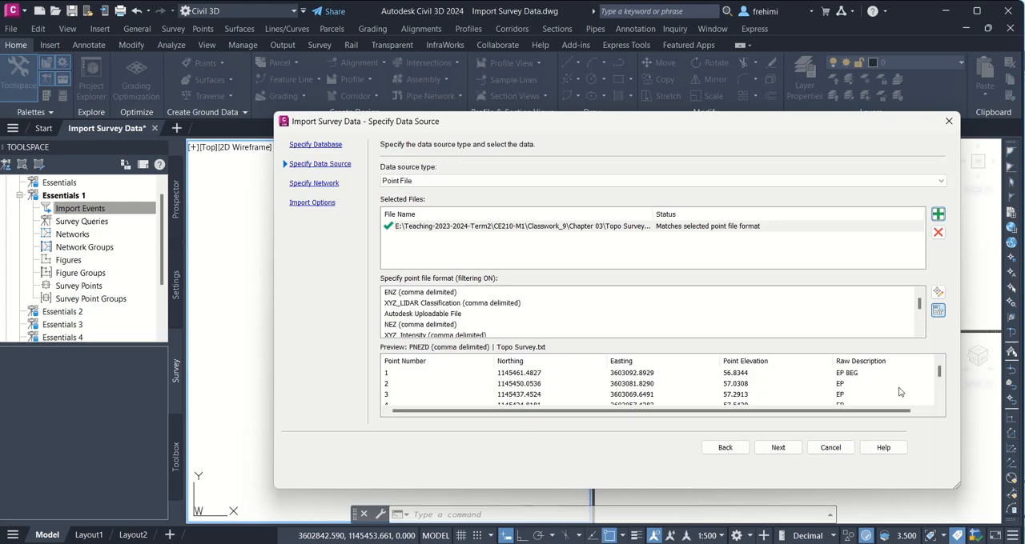
Step: Keep <none> as the survey network, set the linework code set to Sample with linework processing off, and finish the import
click(776, 450)
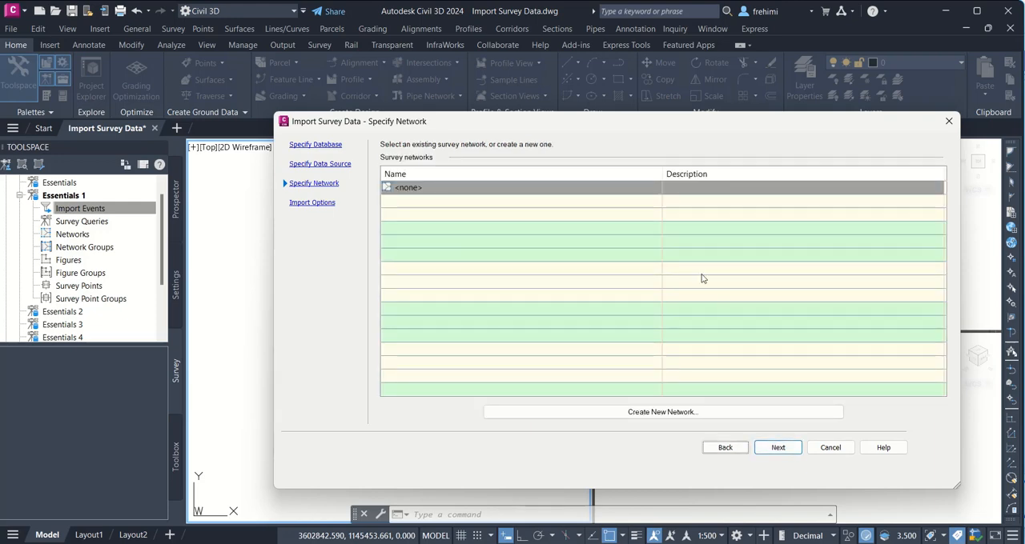
click(776, 446)
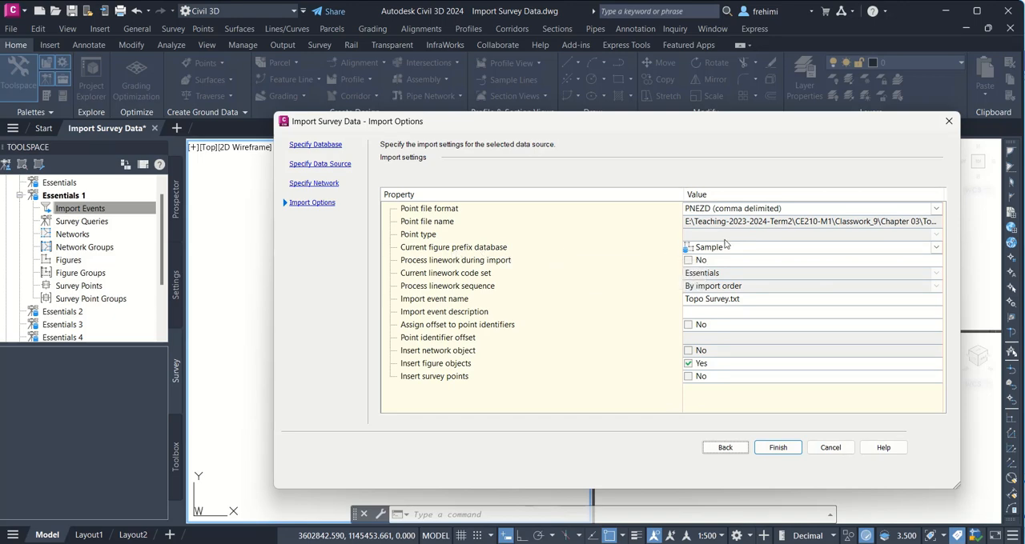
click(928, 274)
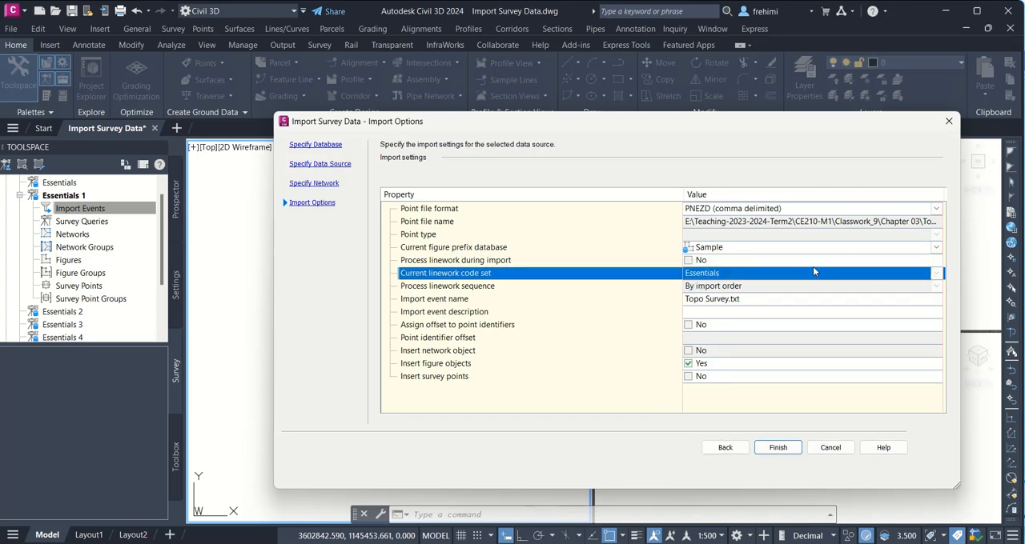
click(729, 260)
click(736, 275)
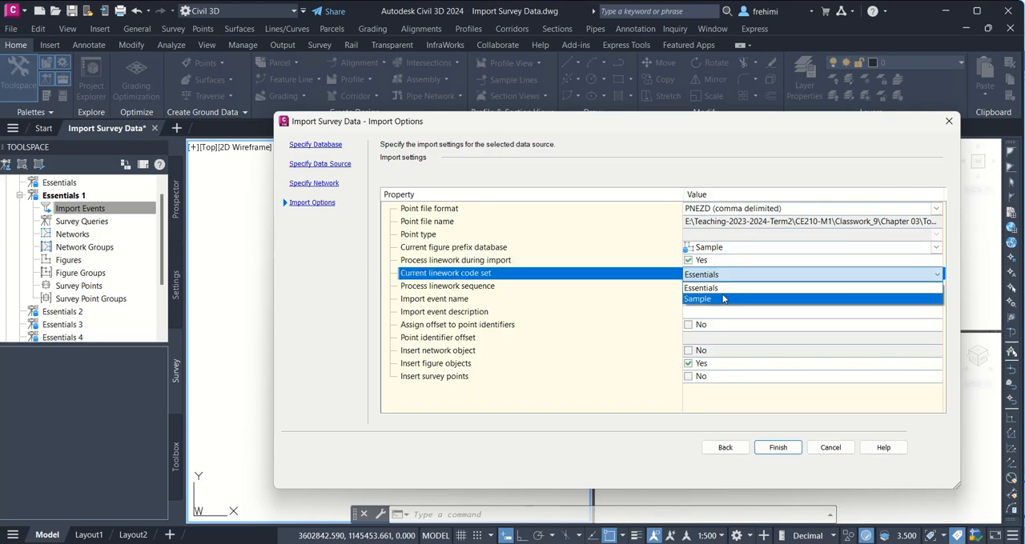
click(721, 295)
click(708, 263)
click(709, 263)
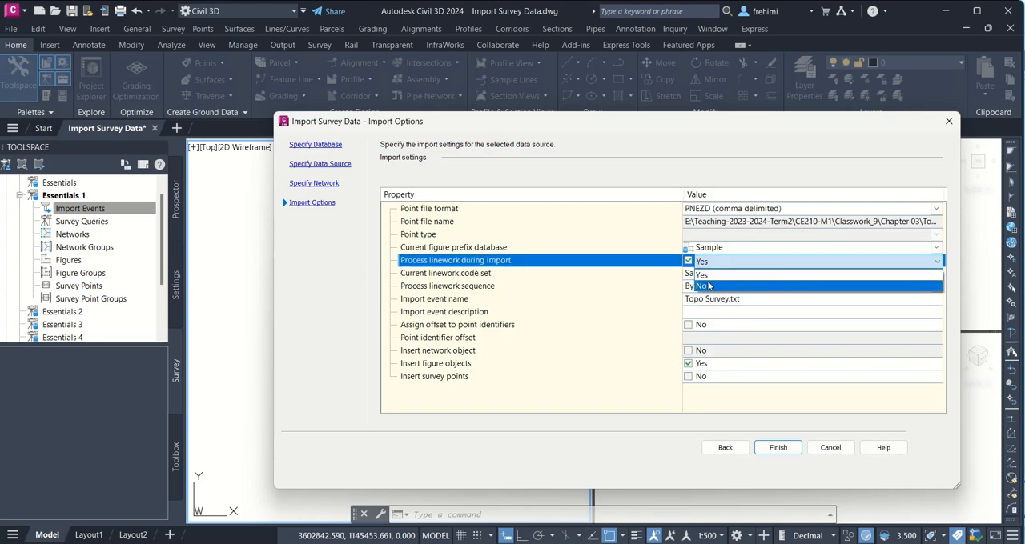
click(709, 286)
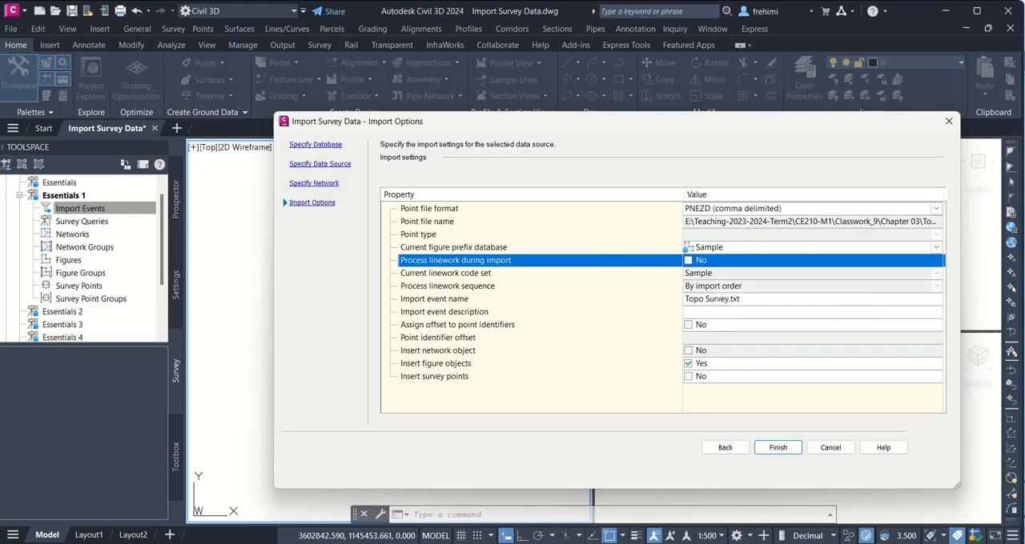
click(780, 450)
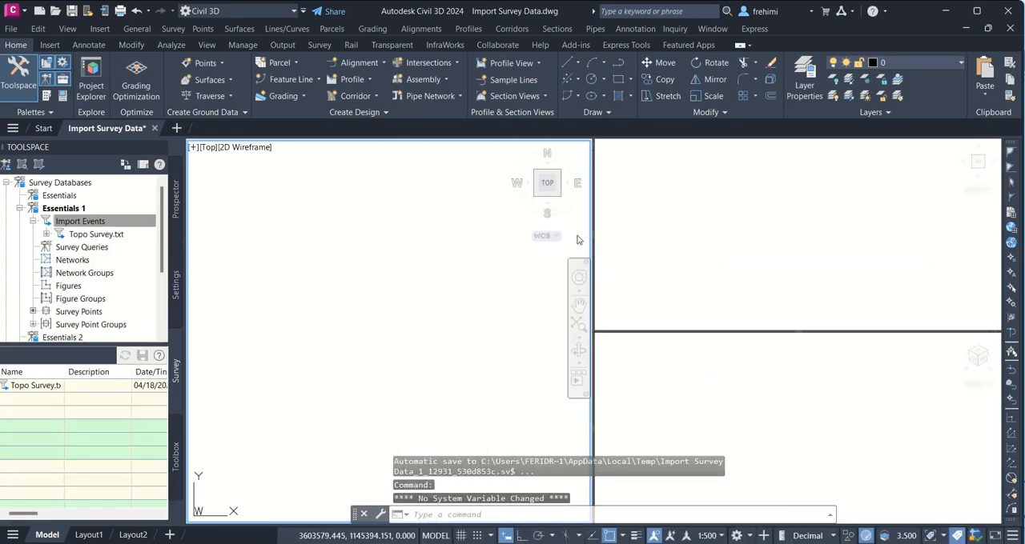
Step: Widen the top-view viewport, and inspect the survey points of the Topo Survey.txt import event and the drawing's point groups
drag(593, 236, 731, 267)
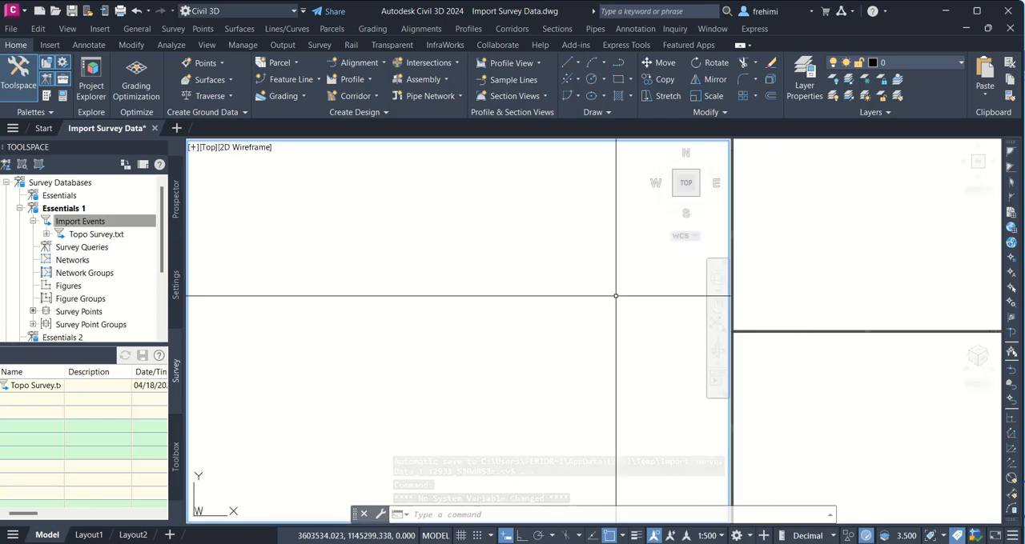
click(47, 235)
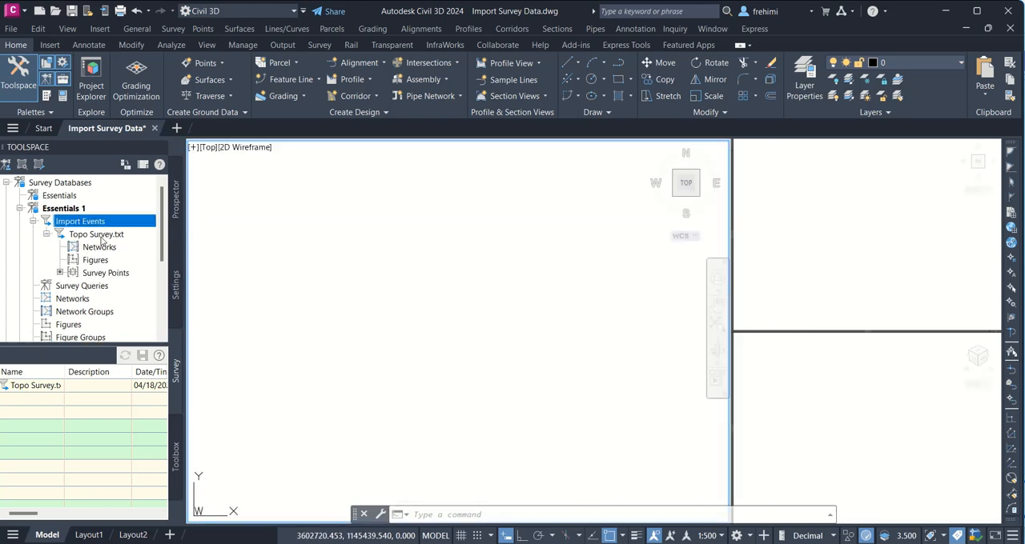
mouse_move(102, 240)
click(103, 274)
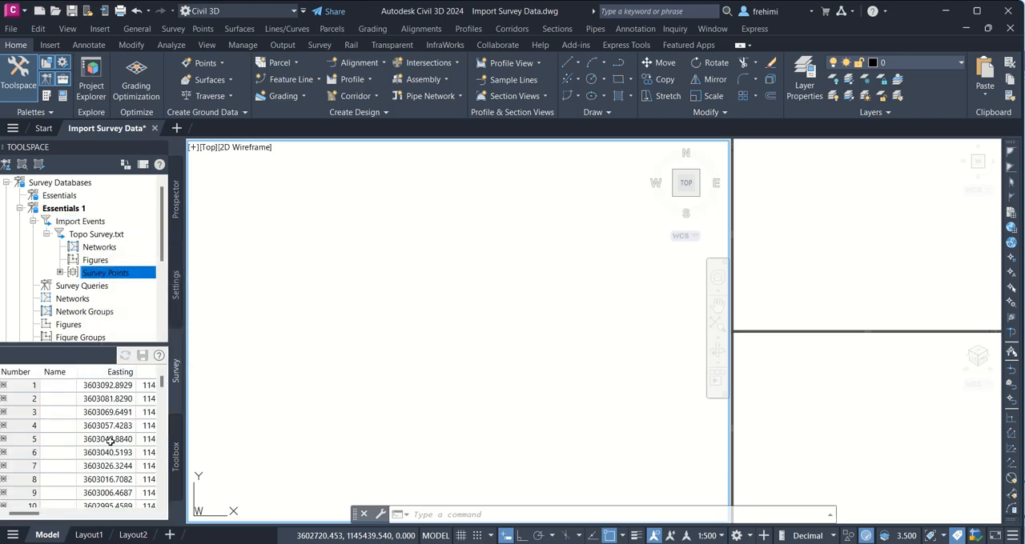
mouse_move(111, 440)
click(176, 205)
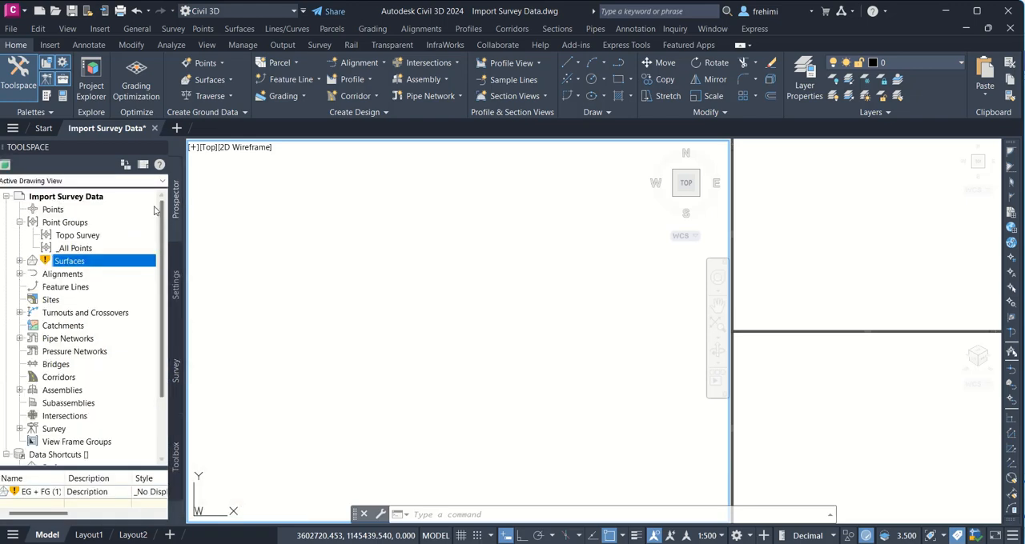
Step: Try to update the survey points of the Topo Survey.txt import event in the drawing, and check the drawing's point groups
mouse_move(61, 237)
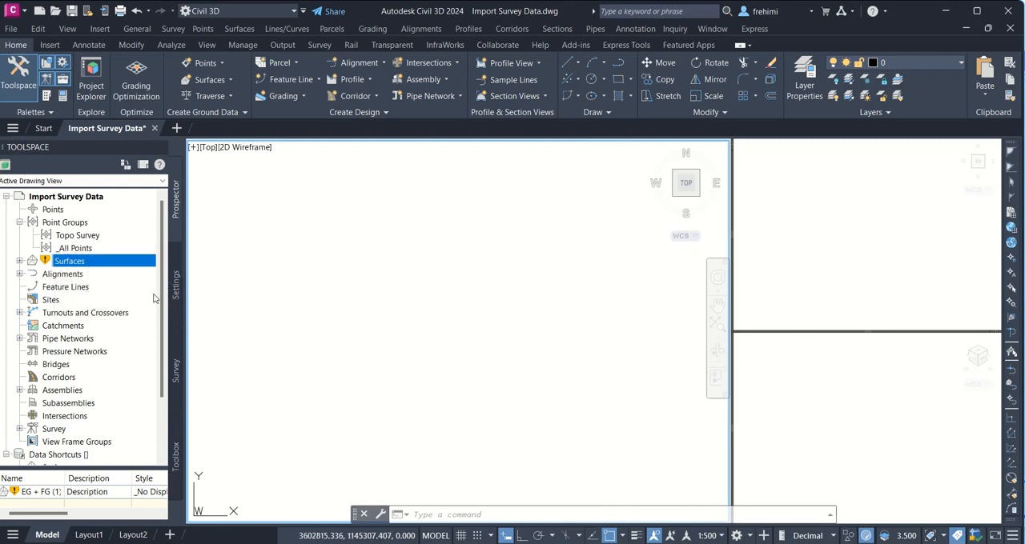
click(178, 387)
right_click(116, 275)
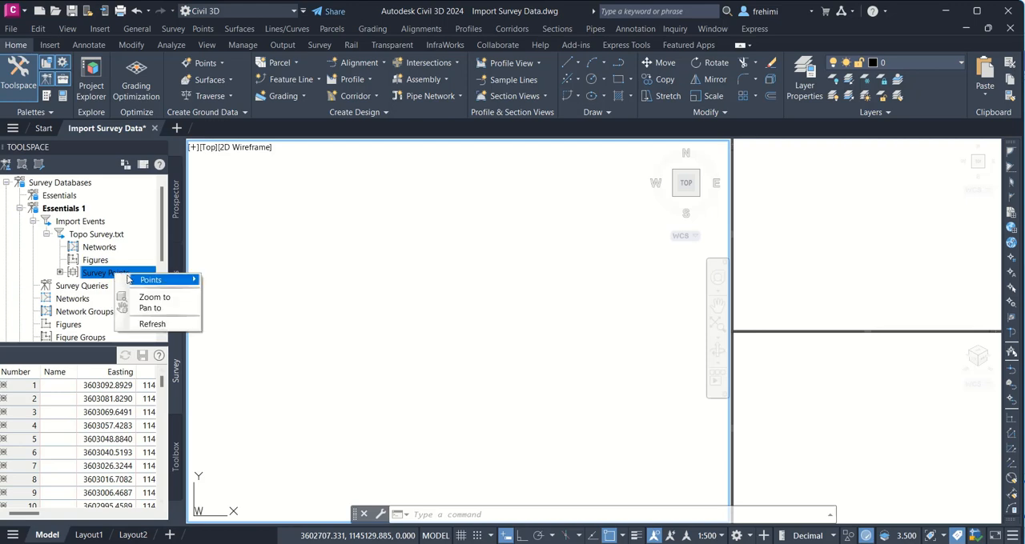
mouse_move(132, 279)
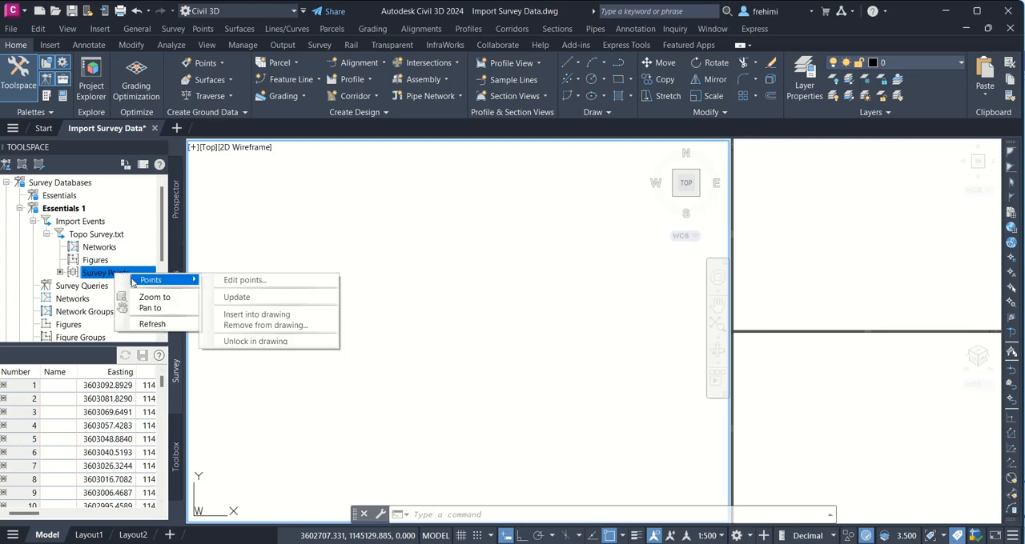
click(269, 297)
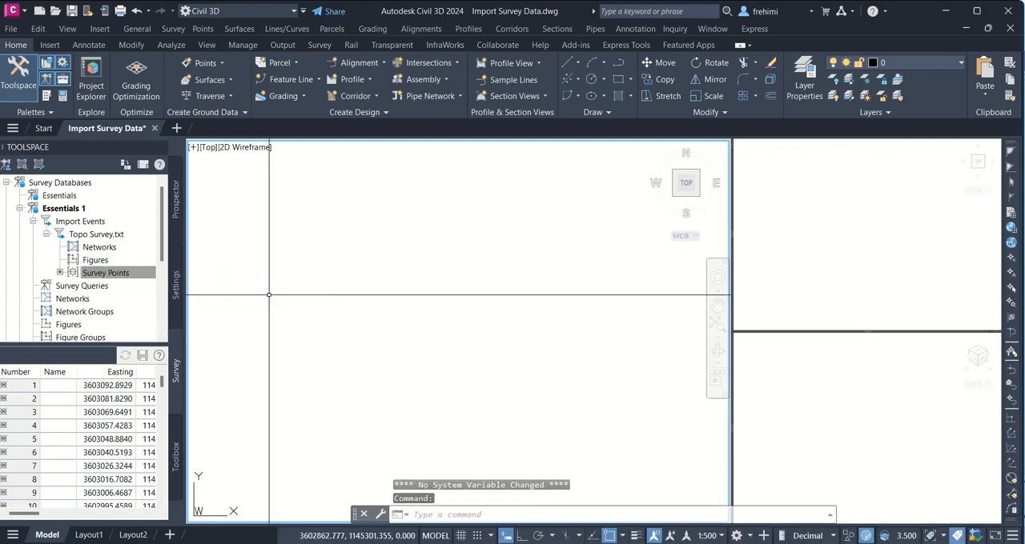
click(177, 204)
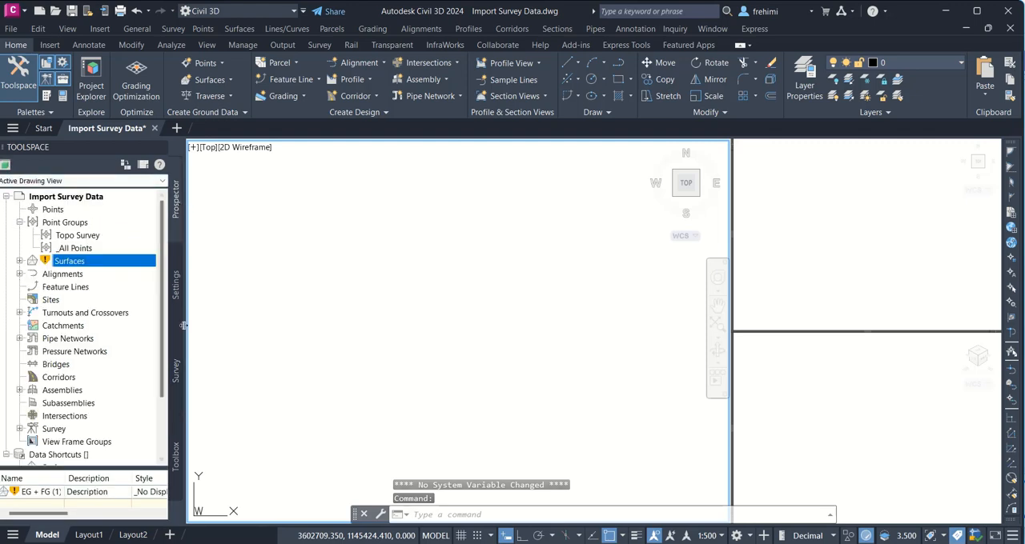
Step: Insert the survey points of the Topo Survey.txt import event into the drawing and examine them in the top view
click(177, 371)
right_click(123, 273)
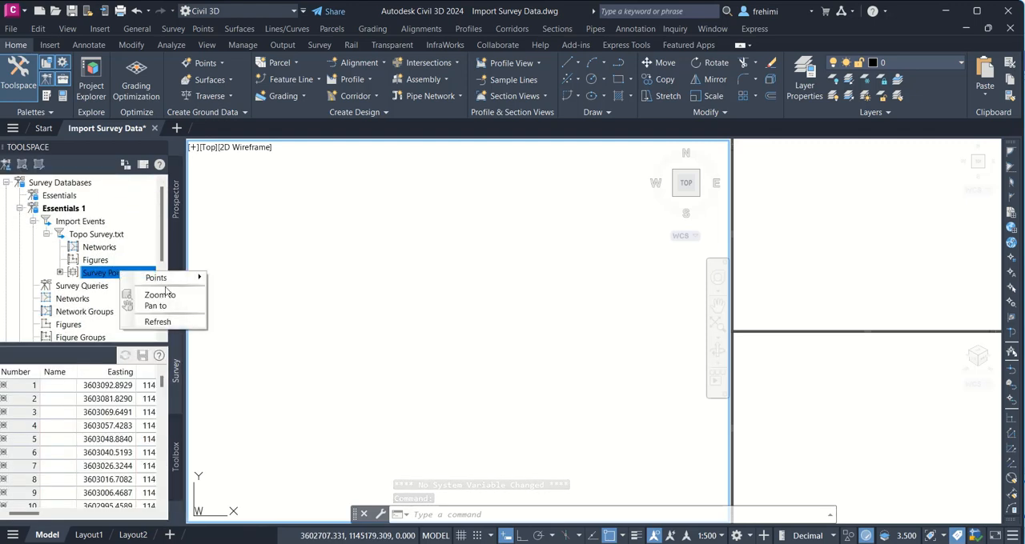
mouse_move(180, 278)
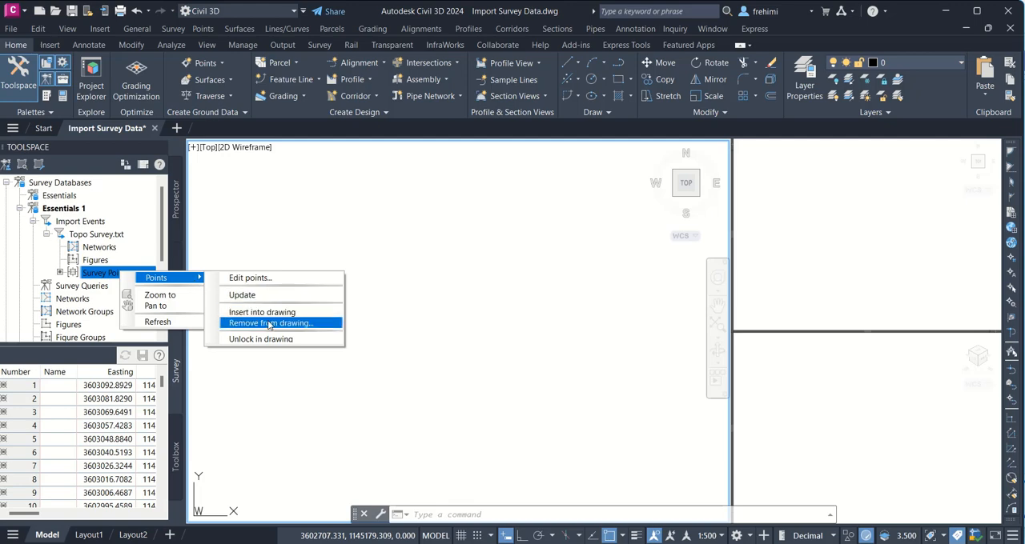
click(272, 312)
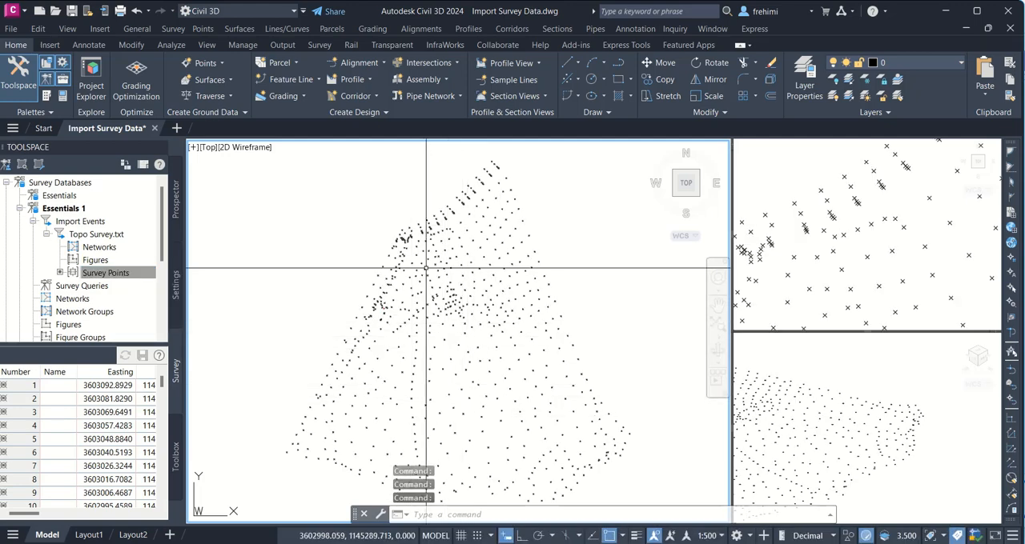
scroll(425, 267, up, 6)
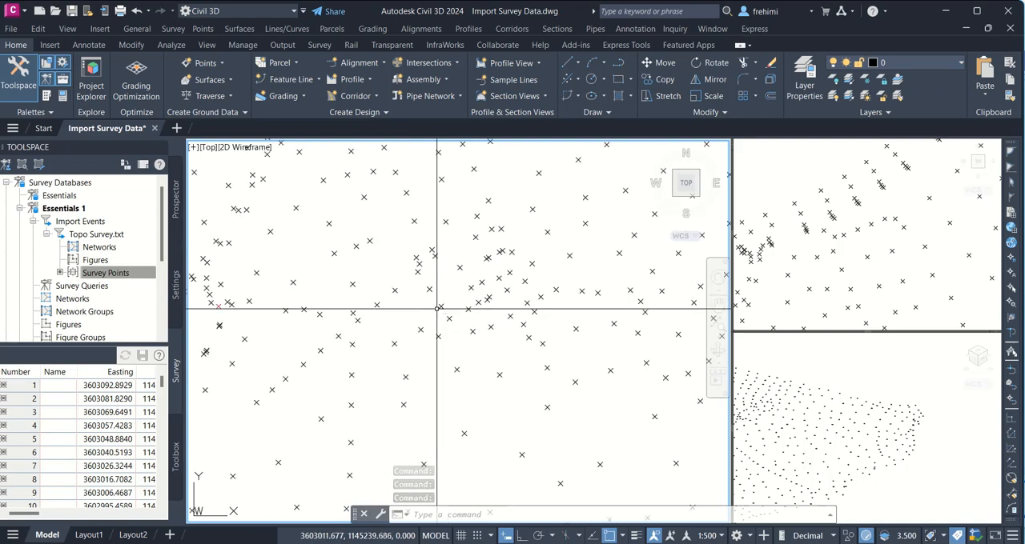
scroll(436, 308, down, 3)
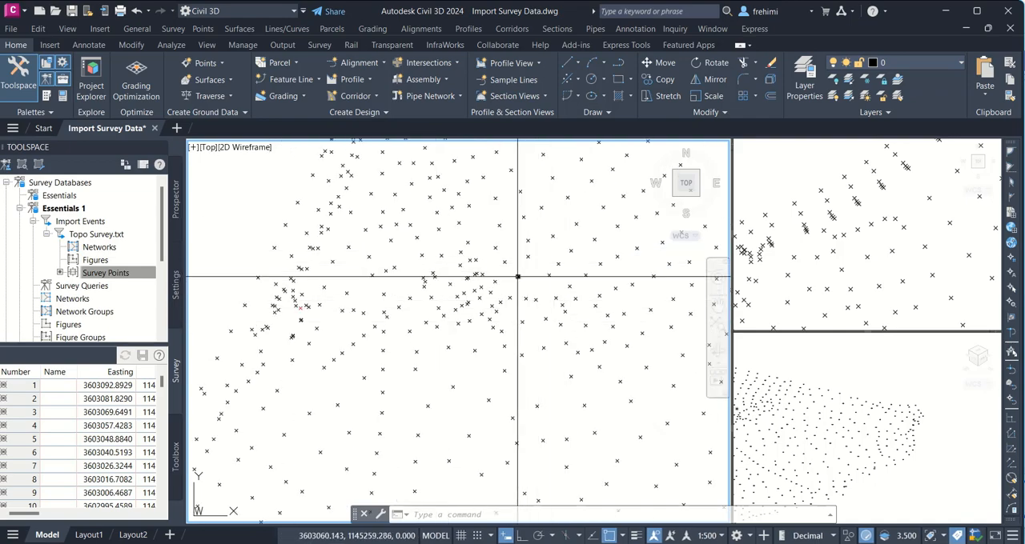
mouse_move(517, 277)
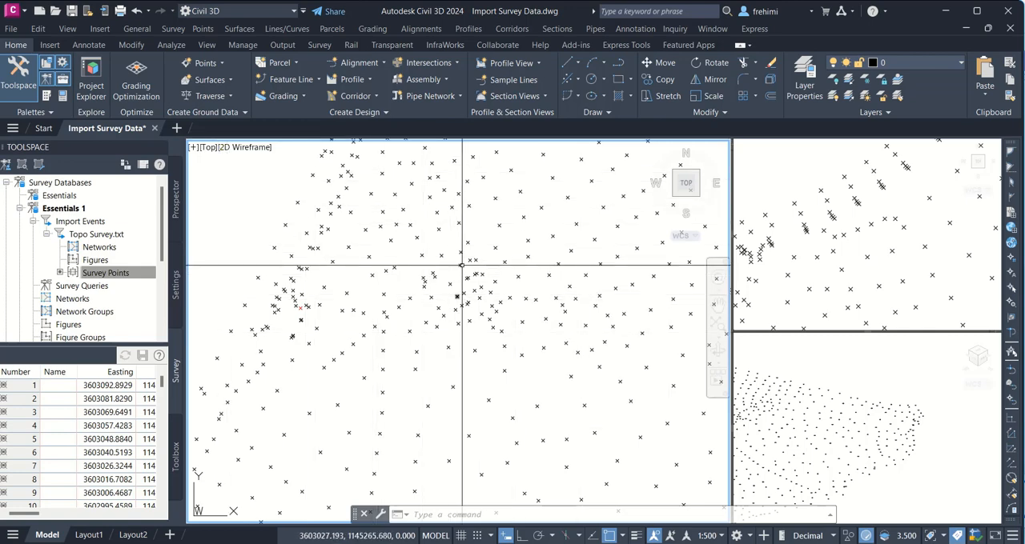
mouse_move(462, 265)
middle_down()
mouse_move(455, 256)
mouse_move(390, 425)
mouse_move(453, 248)
mouse_move(428, 275)
middle_up()
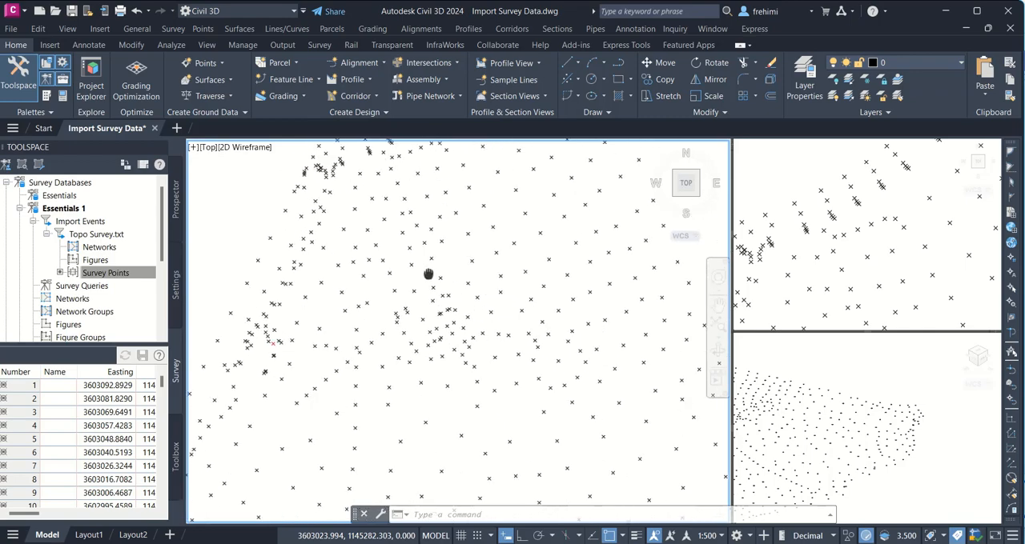
scroll(472, 278, down, 4)
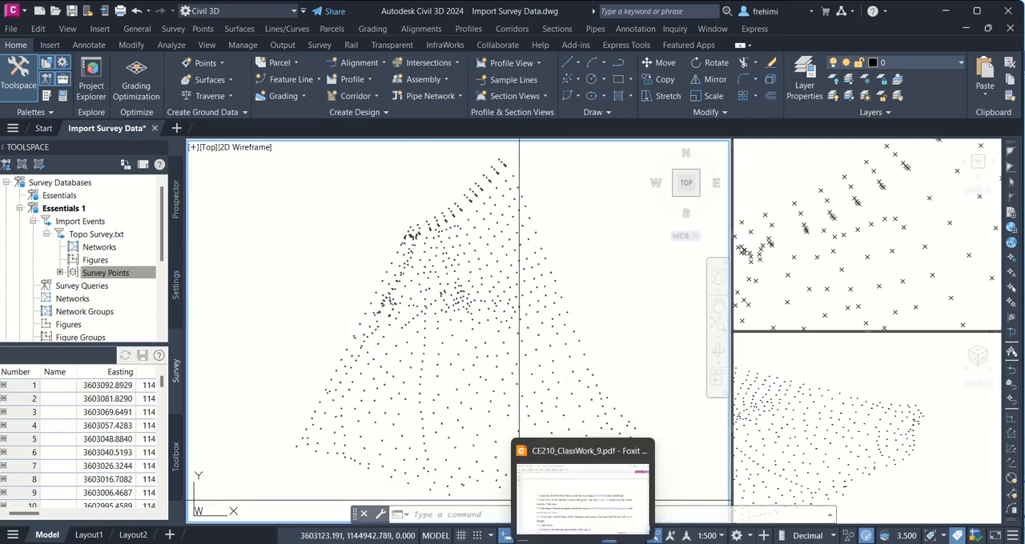
Step: Check the linework import instructions in CE210_ClassWork_9.pdf in Foxit PDF Reader, and update the Topo Survey point group back in Civil 3D
click(589, 538)
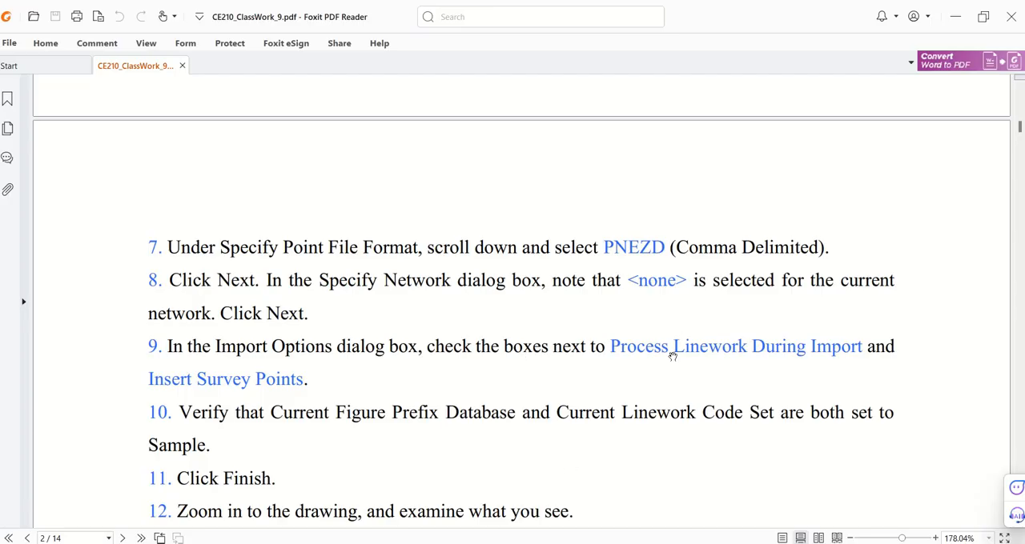
key(alt+Tab)
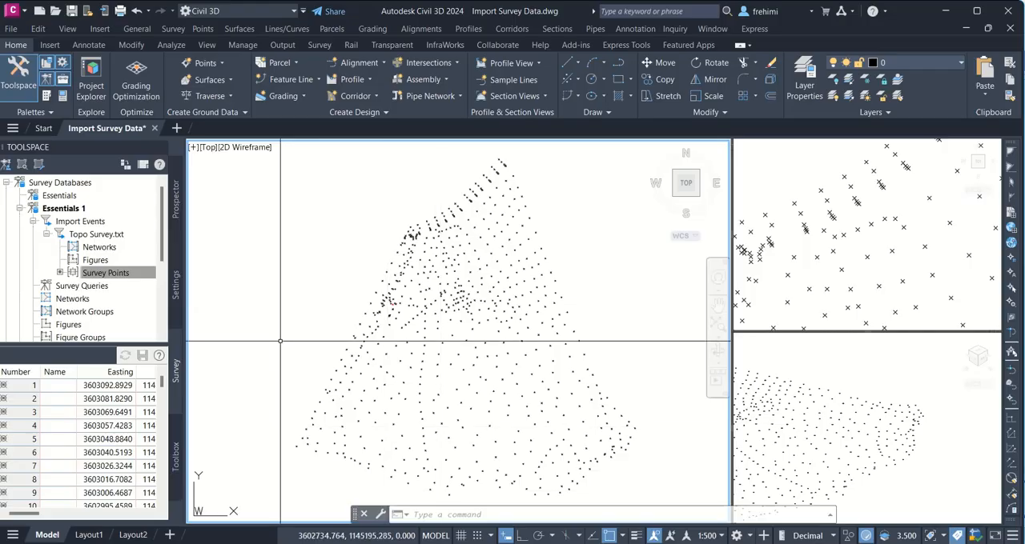
click(176, 205)
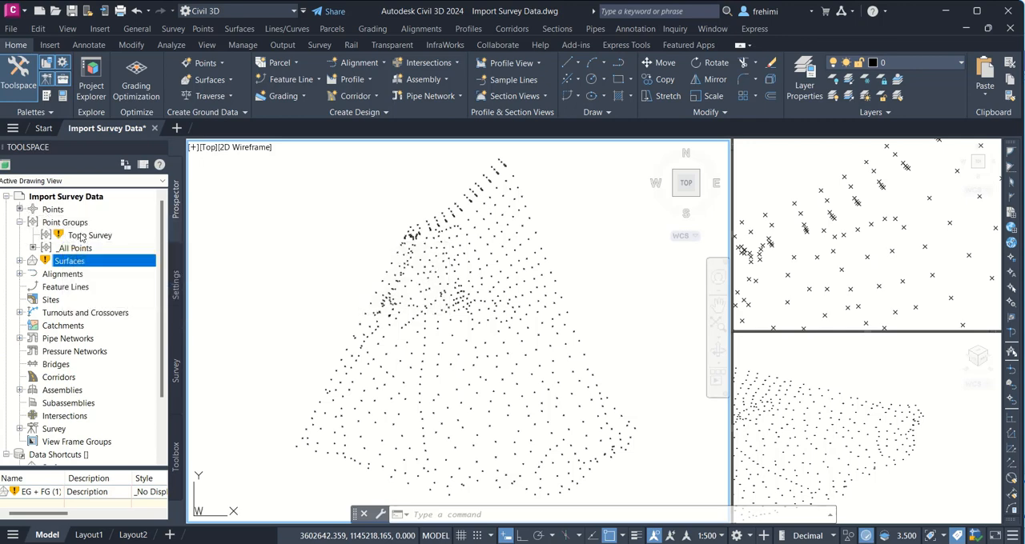
right_click(82, 235)
click(133, 285)
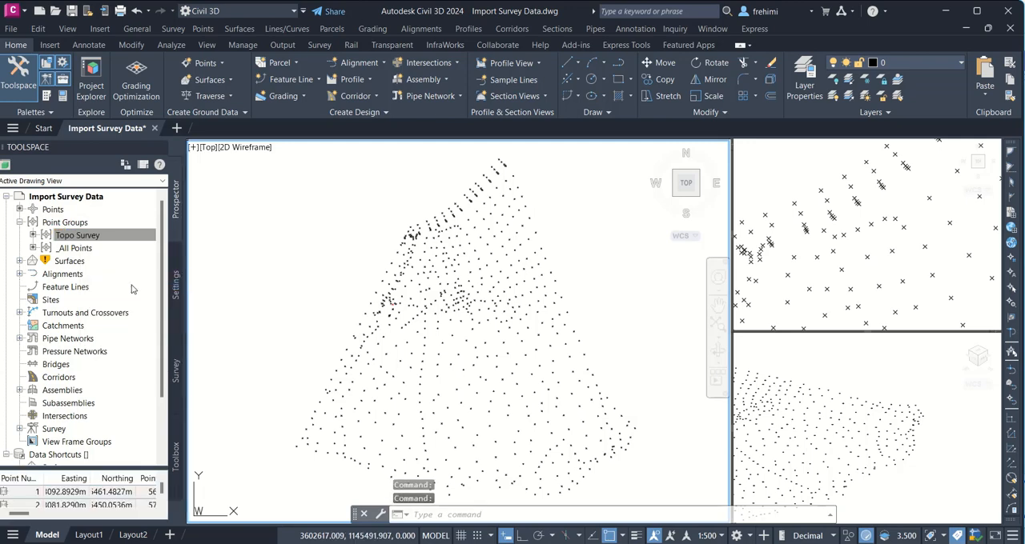
click(67, 248)
click(71, 236)
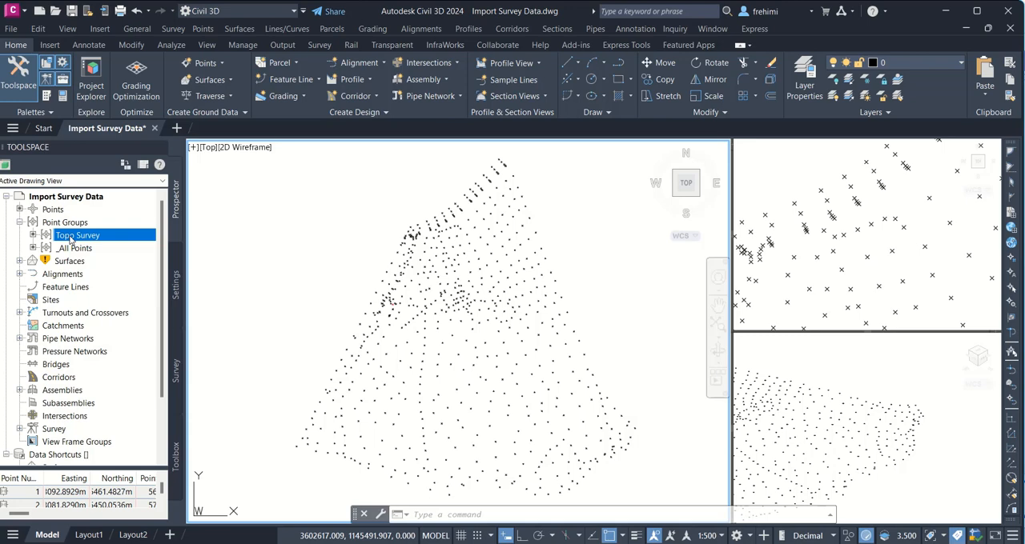
right_click(70, 239)
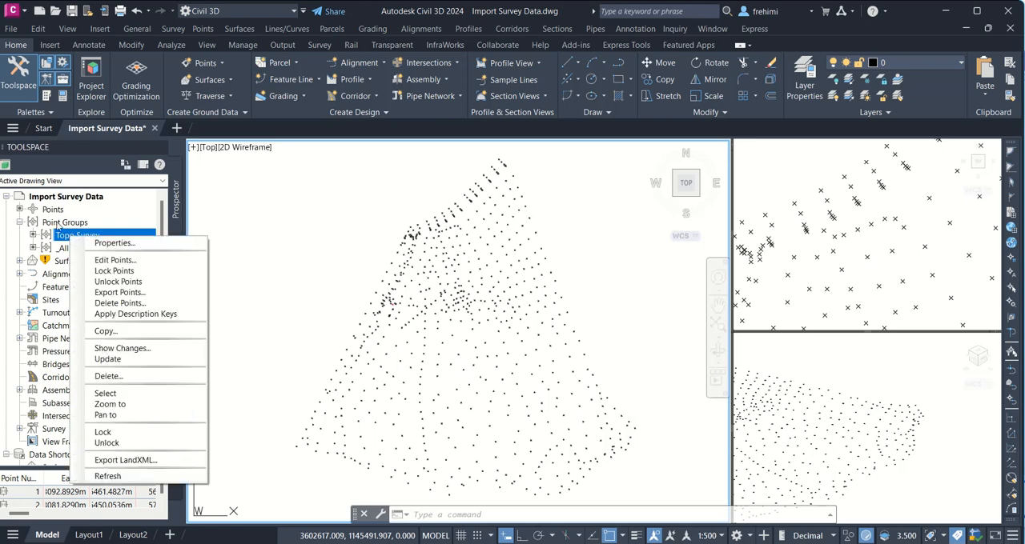
right_click(54, 211)
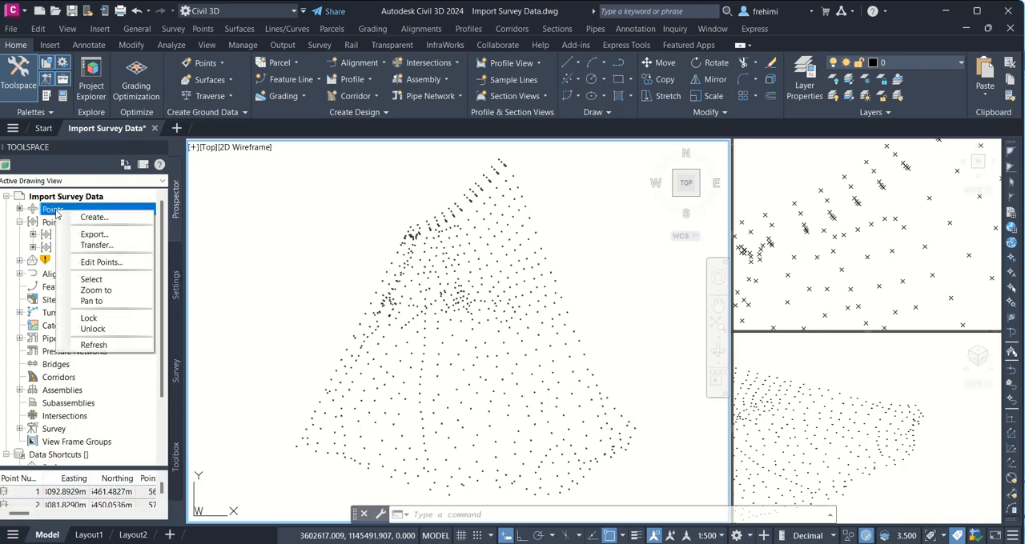
click(45, 233)
click(56, 222)
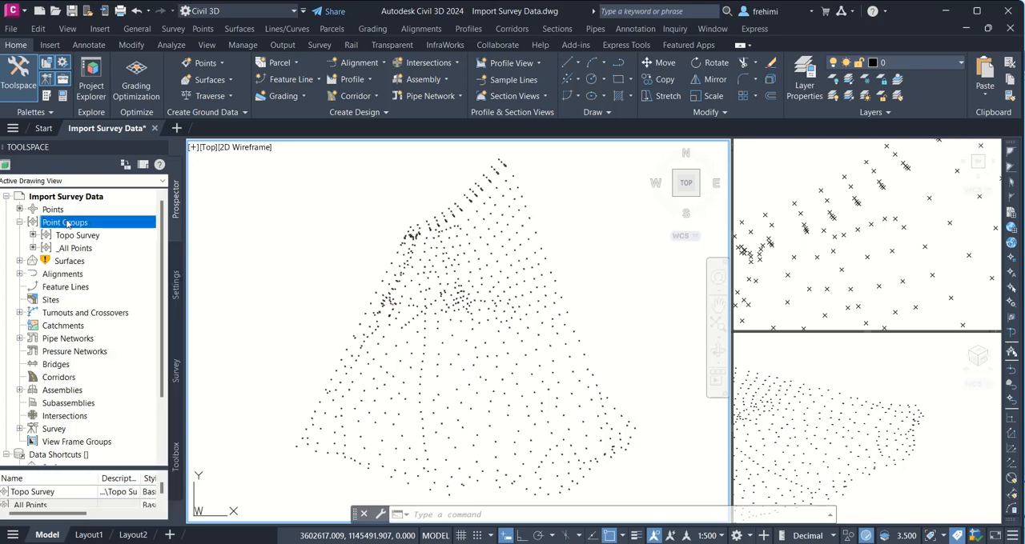
right_click(69, 223)
click(63, 237)
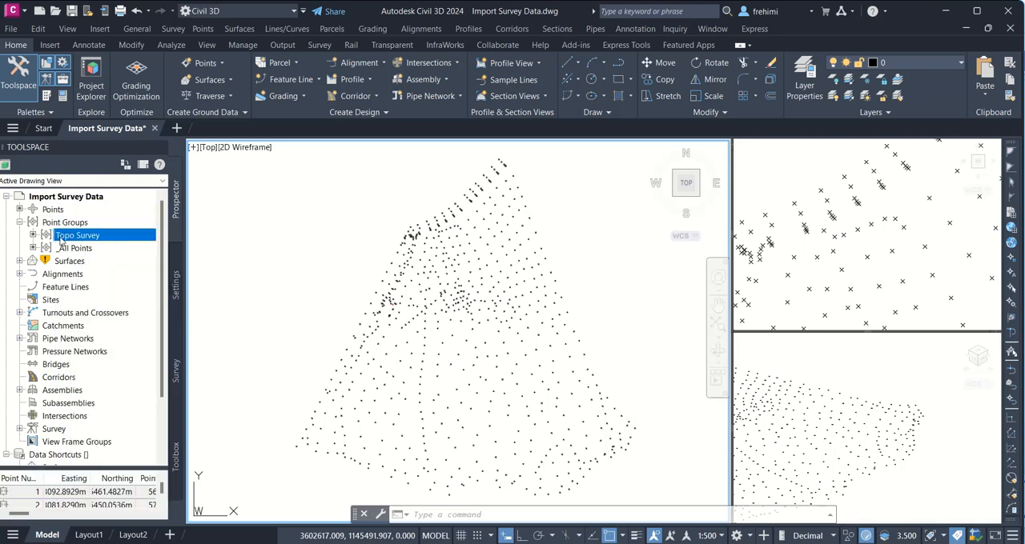
right_click(63, 238)
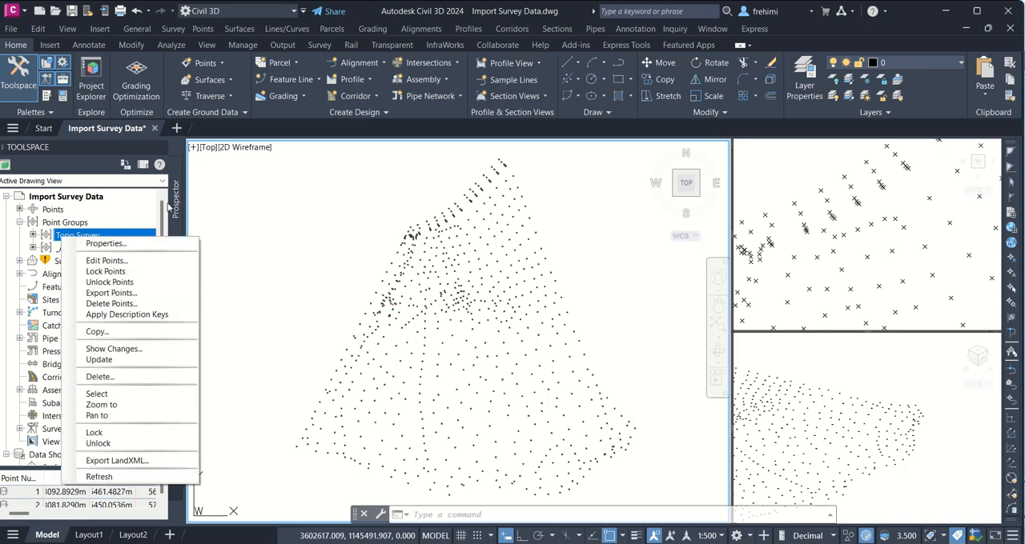
click(130, 210)
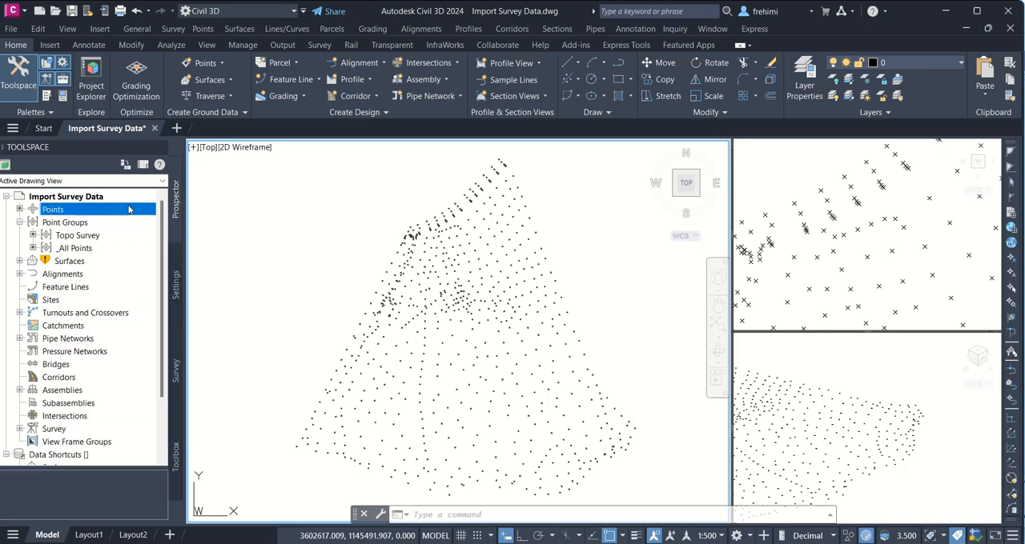
Step: Process the linework of the Topo Survey.txt import event with Sample as both figure prefix database and linework code set
click(176, 372)
right_click(111, 274)
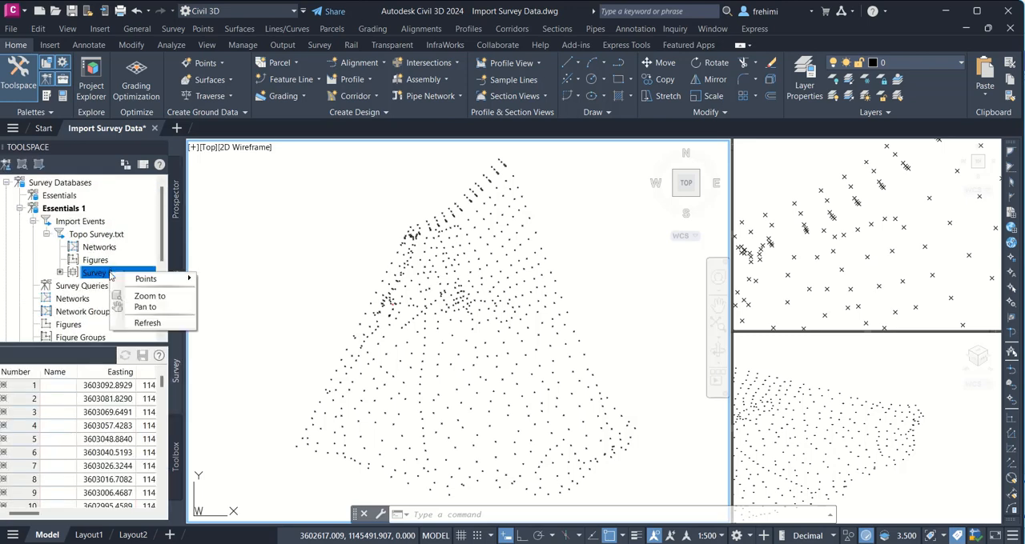
click(95, 237)
right_click(95, 237)
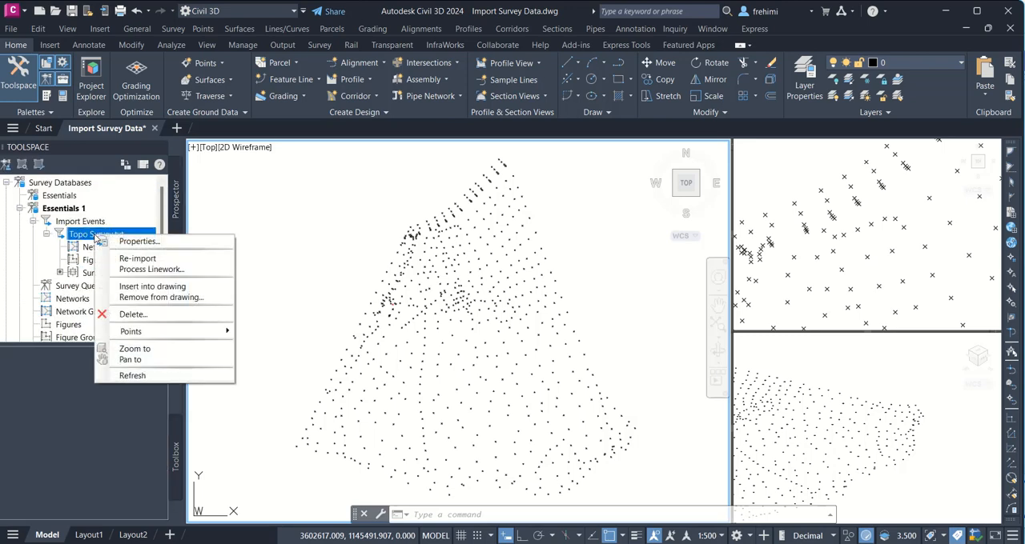
click(165, 270)
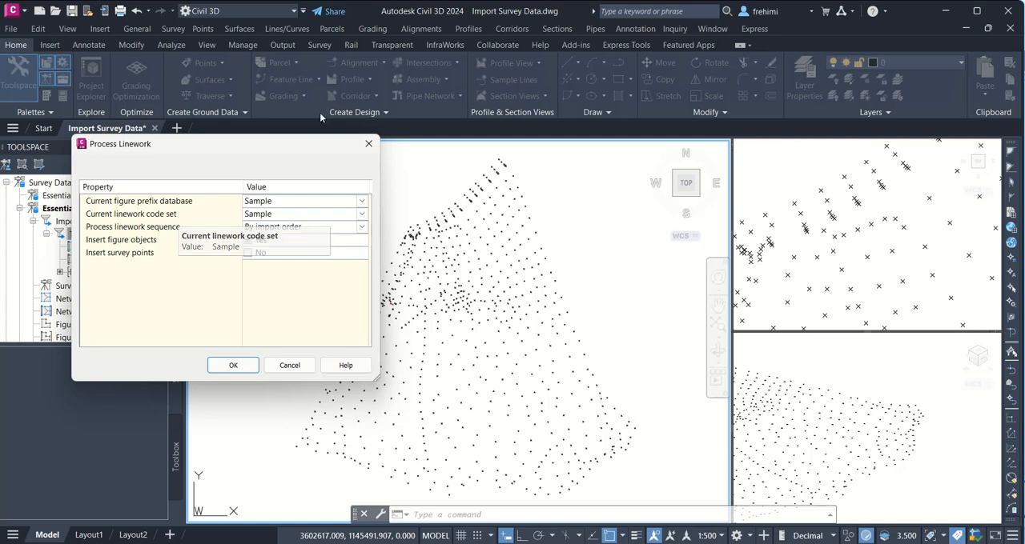
click(233, 365)
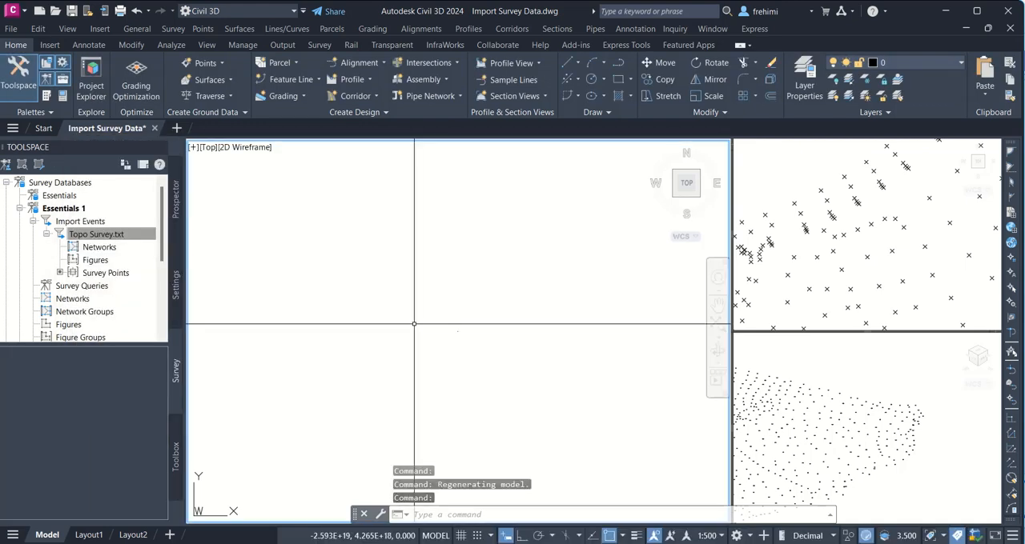
Step: Zoom the top view to the drawing extents and examine the survey data
text(z)
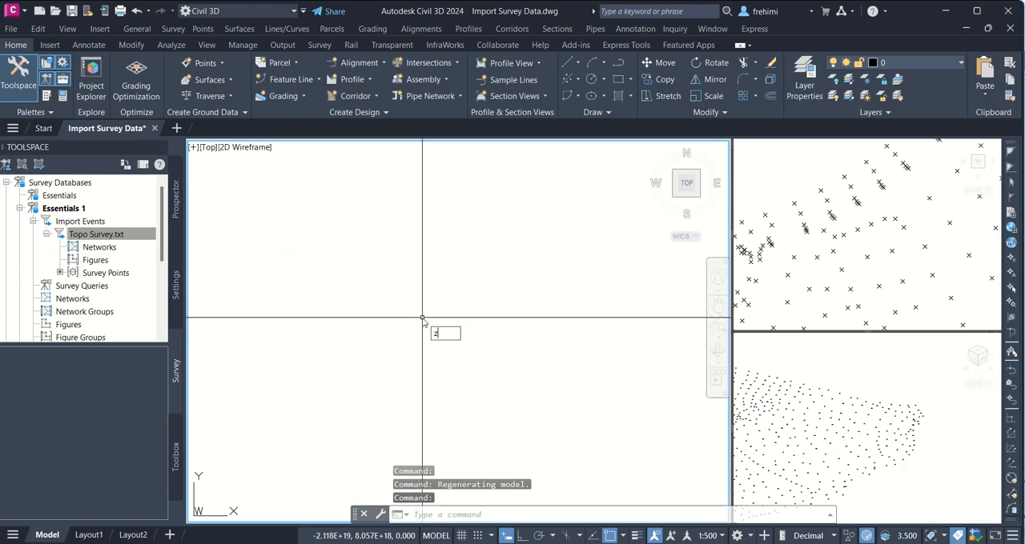
key(Return)
text(e)
key(Return)
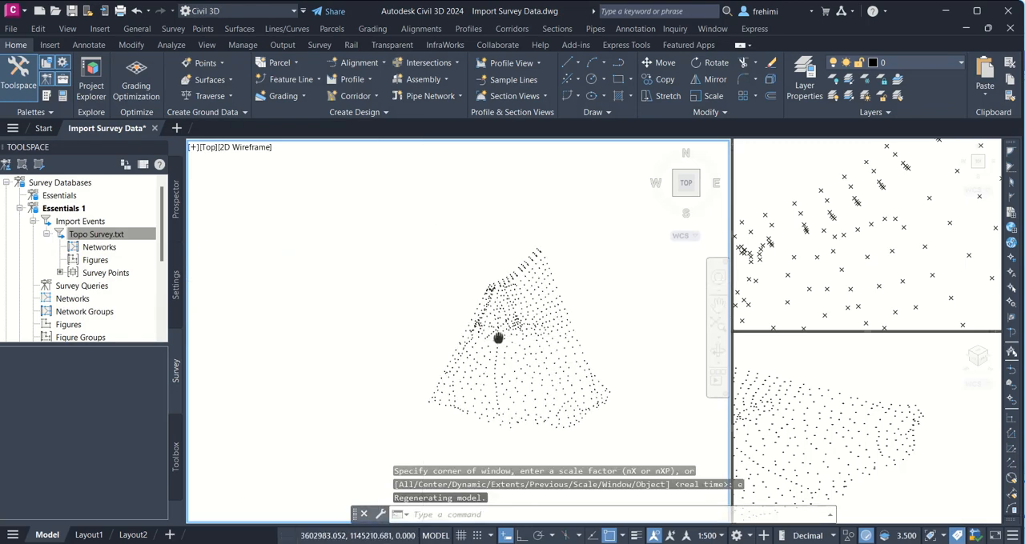
scroll(496, 337, up, 4)
scroll(503, 373, down, 3)
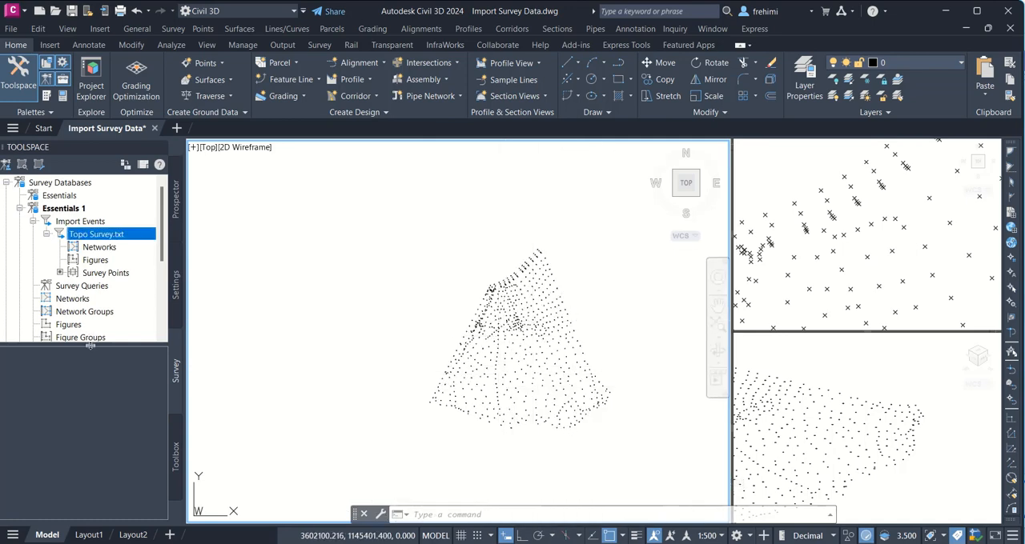
Step: Enlarge the survey tree and inspect the available linework code sets and figure prefix databases
drag(91, 345, 84, 512)
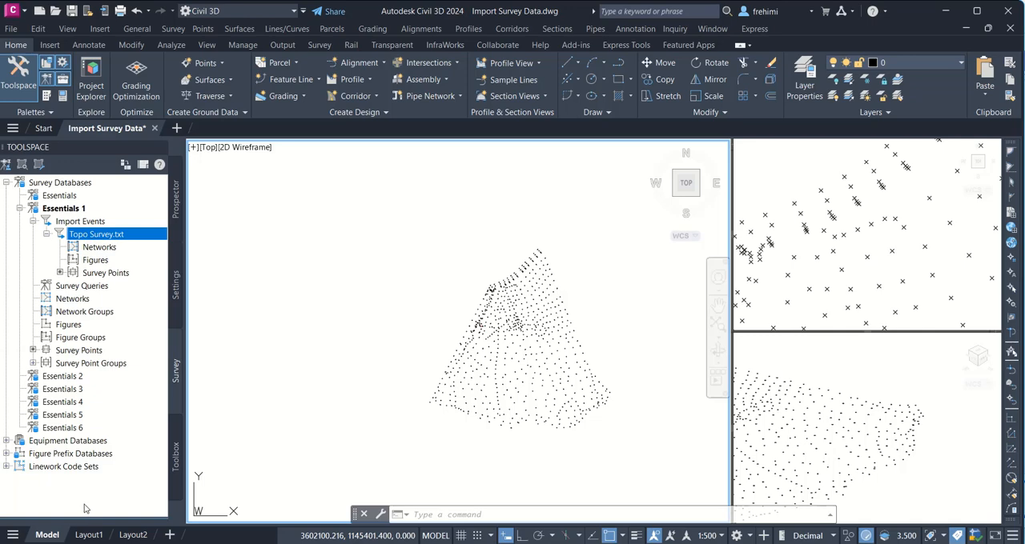
click(6, 466)
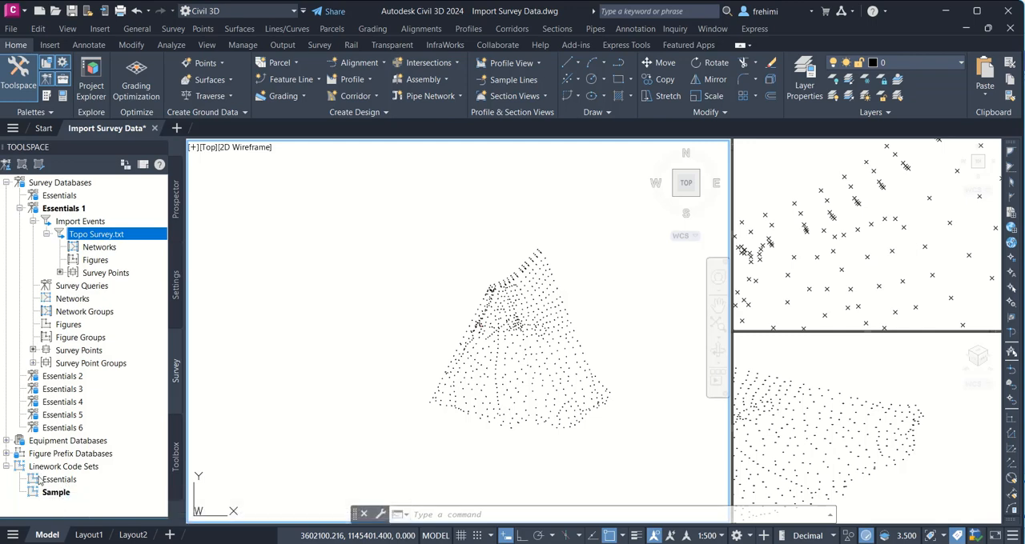
click(6, 454)
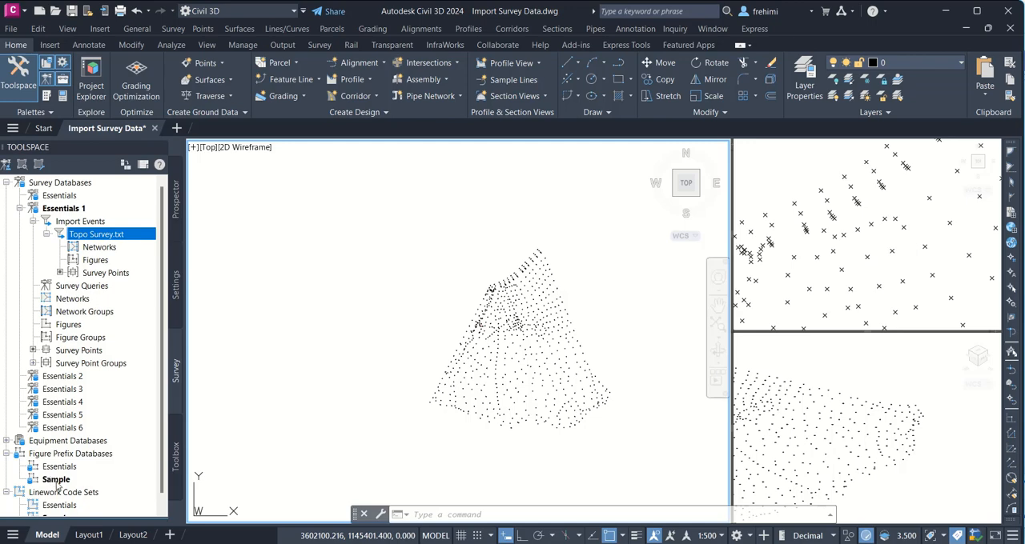
scroll(90, 466, down, 1)
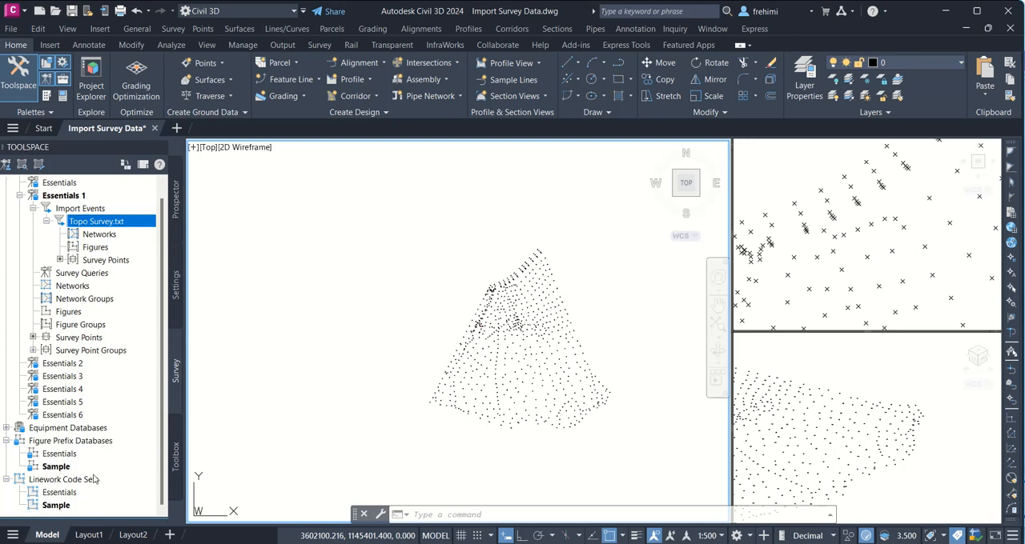
Step: Examine the coding methods and special codes of the Sample linework code set, leaving them unedited
right_click(62, 507)
click(89, 520)
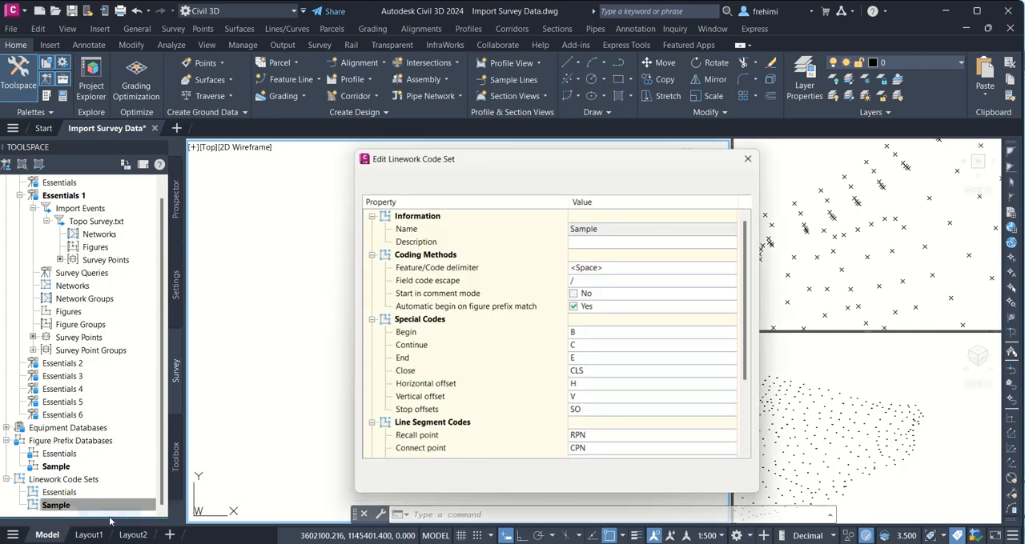
drag(747, 311, 730, 252)
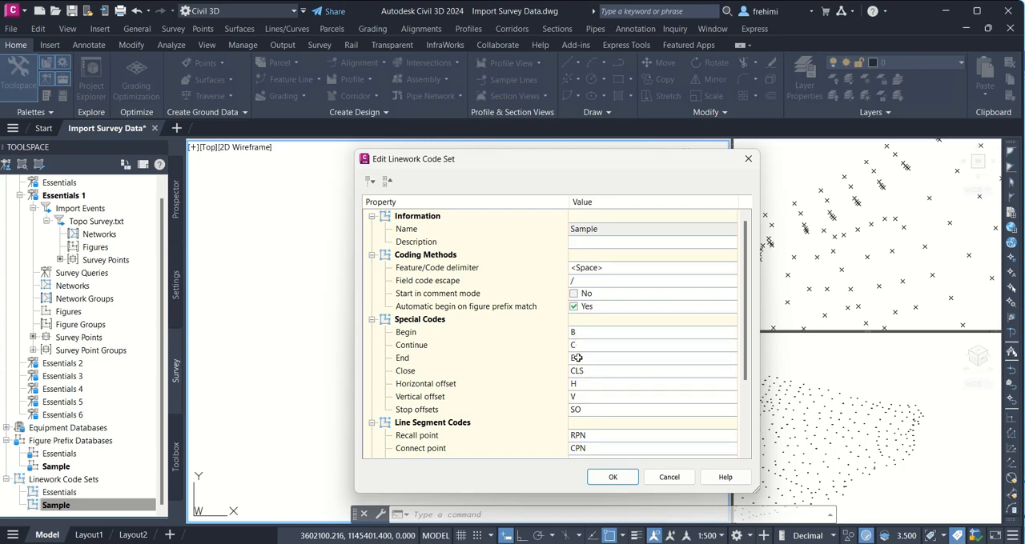
click(669, 477)
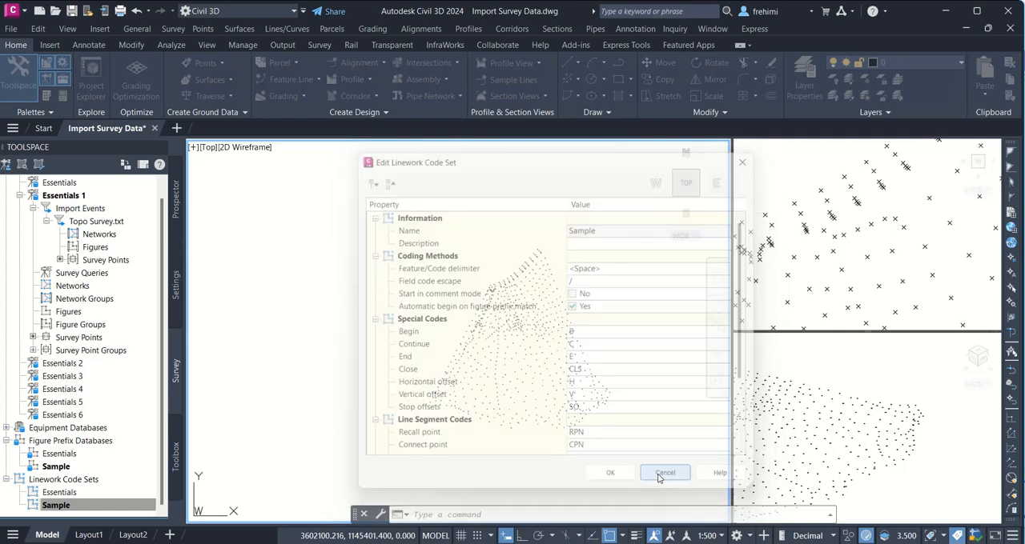
Step: Open the source text file from the Topo Survey.txt import event's properties and examine its BEG and END codes
right_click(113, 226)
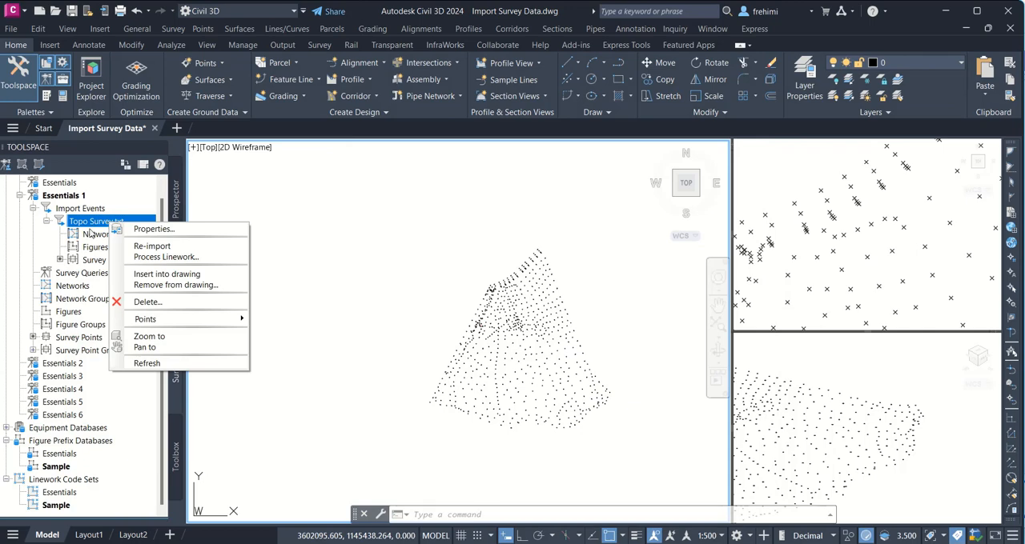
click(152, 228)
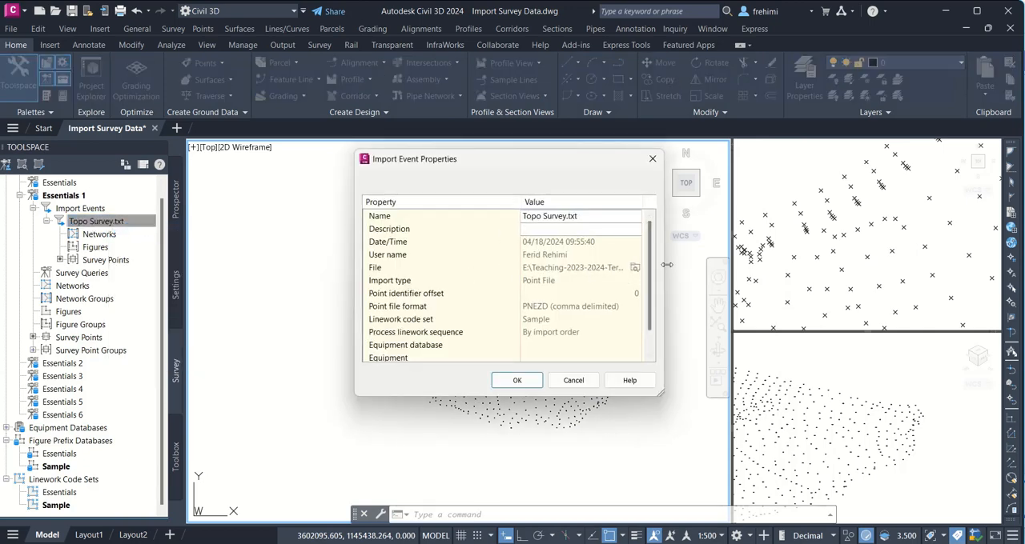
drag(665, 264, 802, 263)
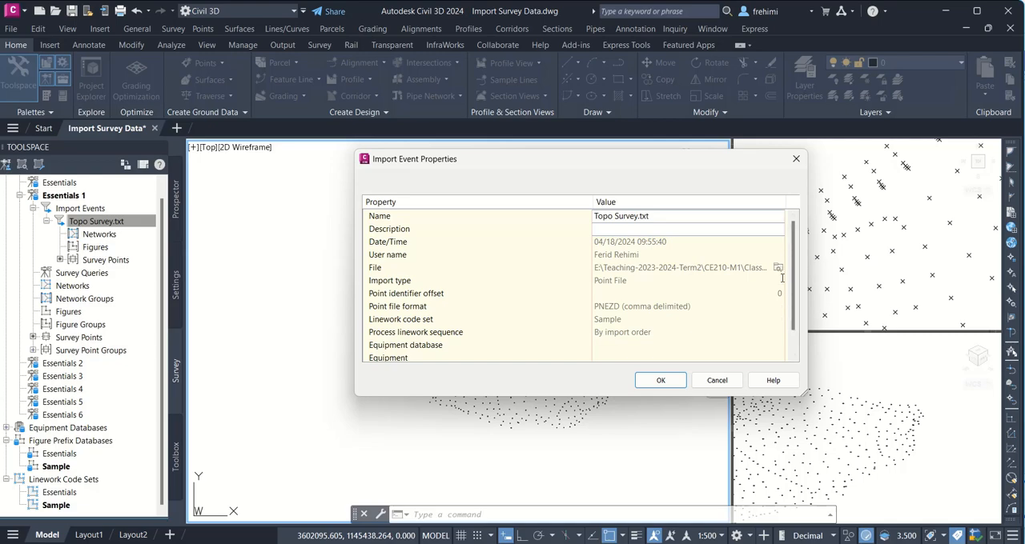
click(777, 269)
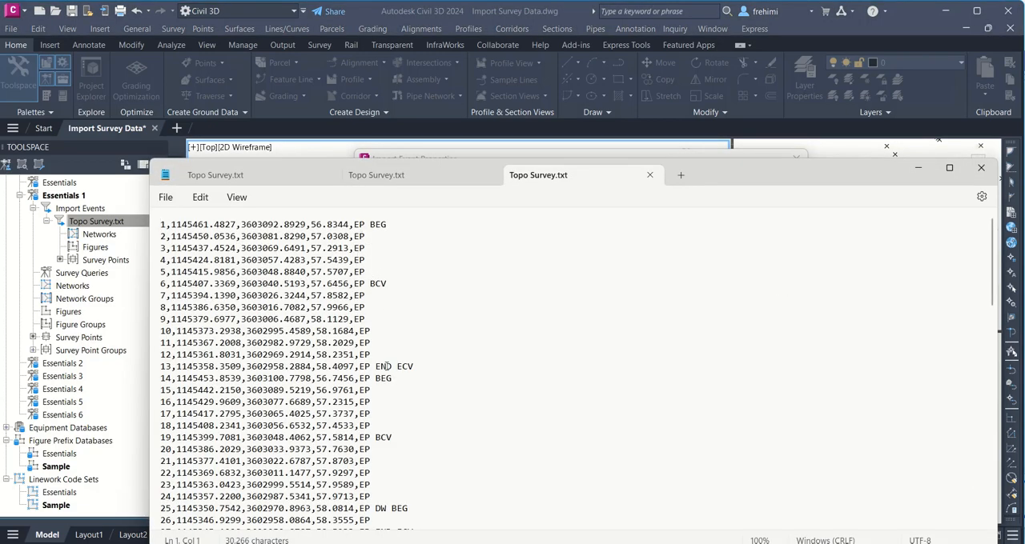
drag(373, 384, 393, 386)
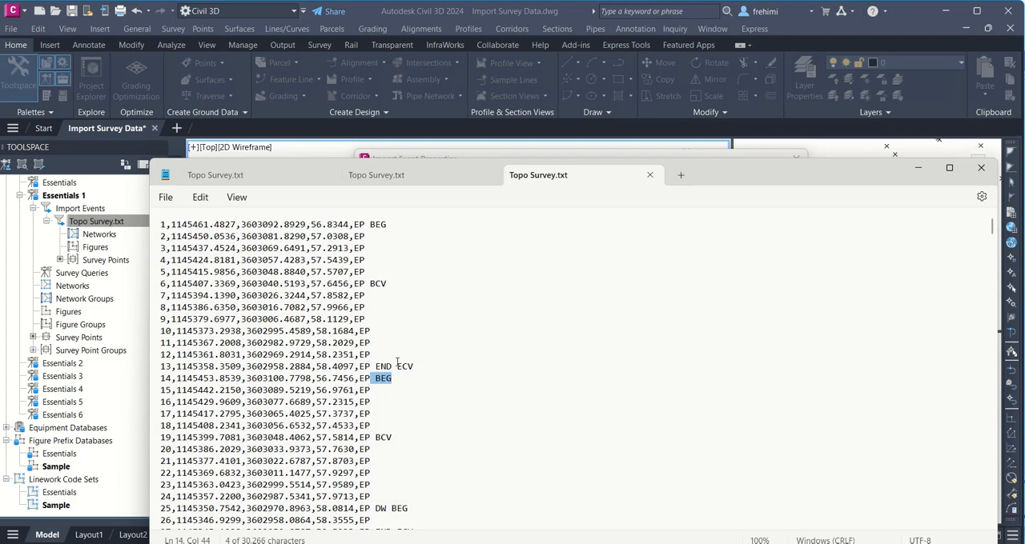
drag(375, 367, 394, 368)
Step: Close all open copies of the survey text file and dismiss the import event's properties
click(328, 175)
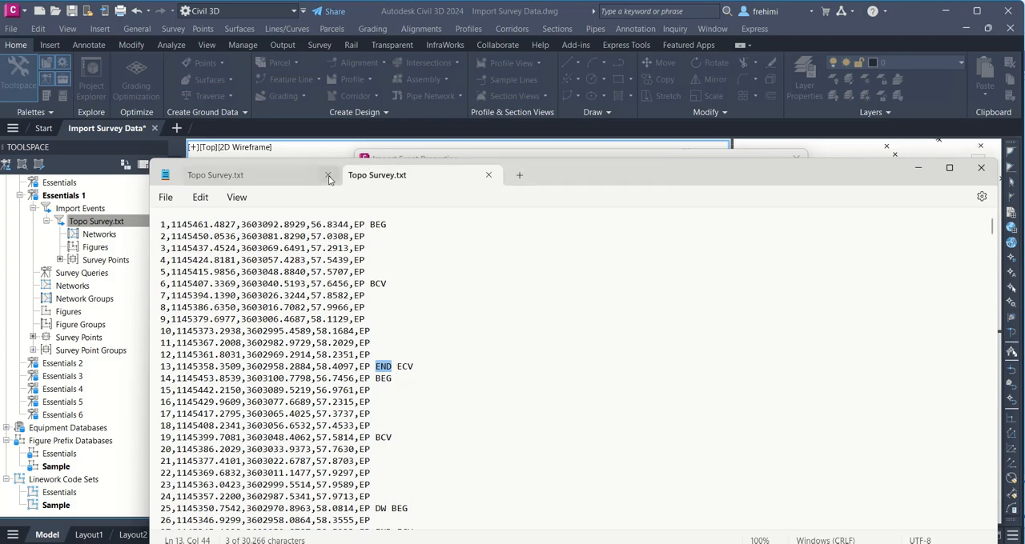
click(328, 175)
click(329, 175)
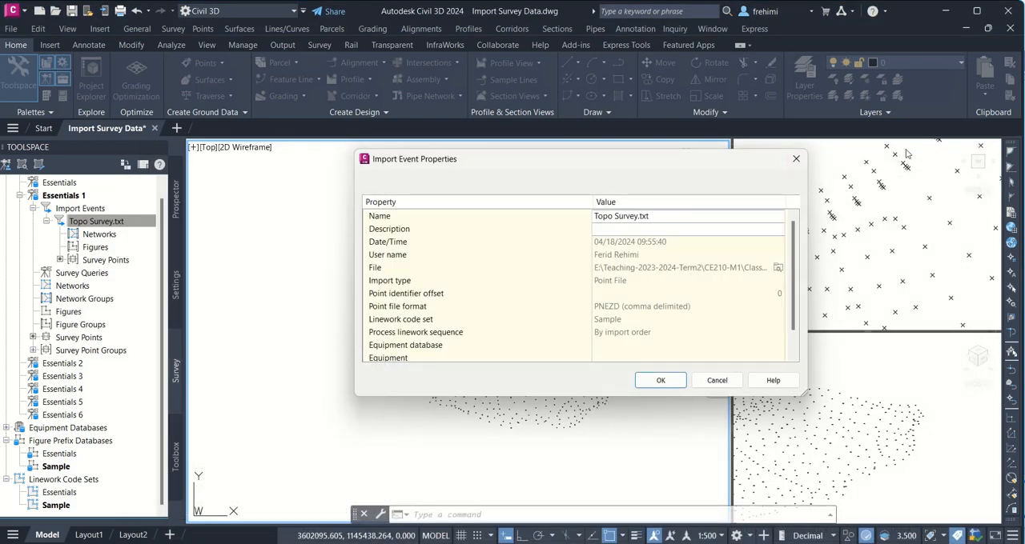
click(660, 381)
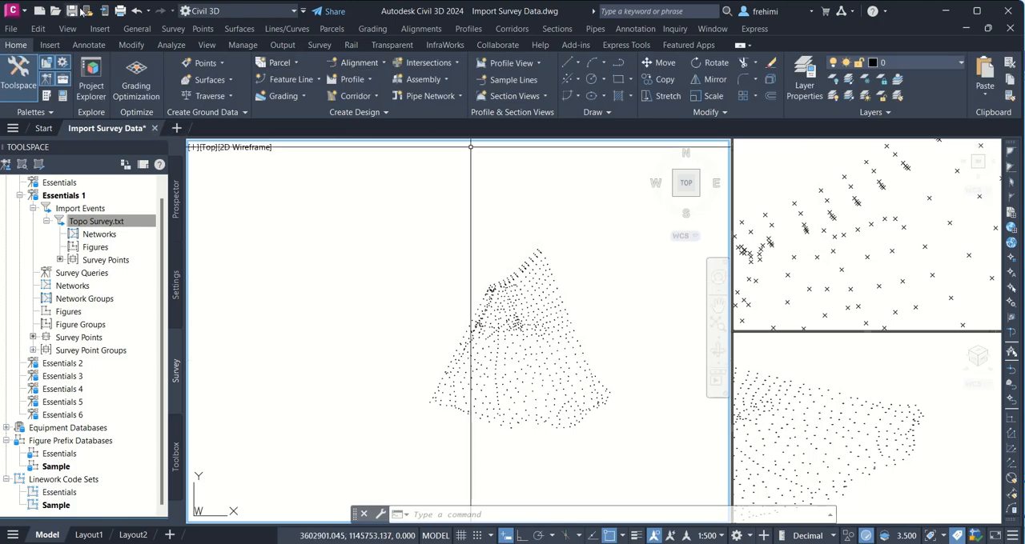
Step: Save and close the Import Survey Data.dwg drawing
key(ctrl+s)
click(18, 12)
click(53, 332)
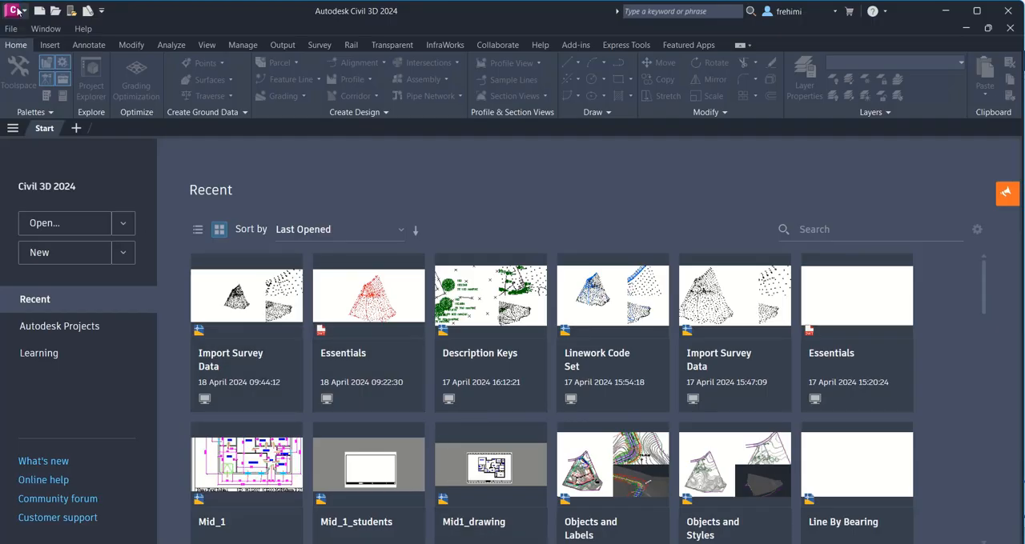
Step: Open the drawing Linework Code Set.dwg from the Chapter 03 folder
click(16, 10)
mouse_move(48, 118)
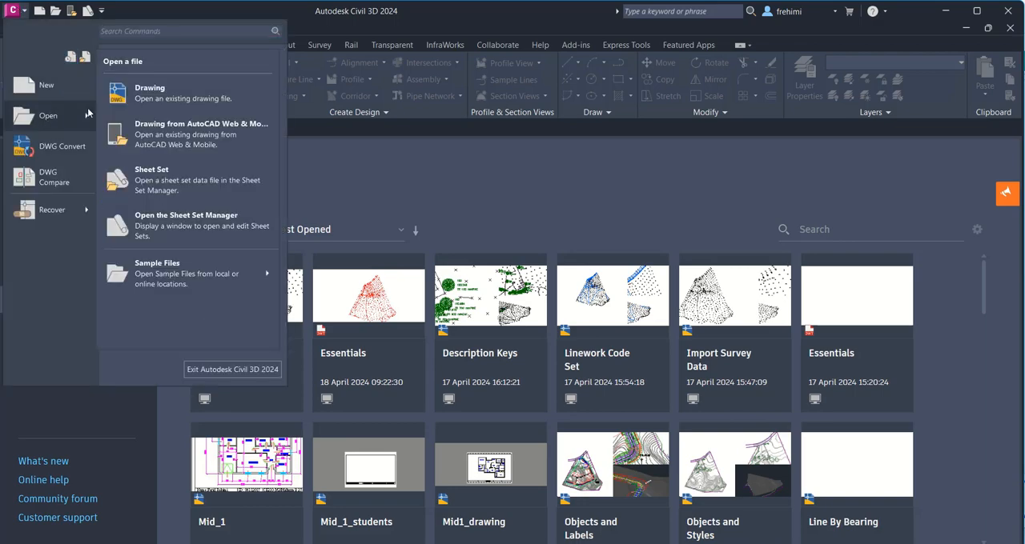
click(184, 118)
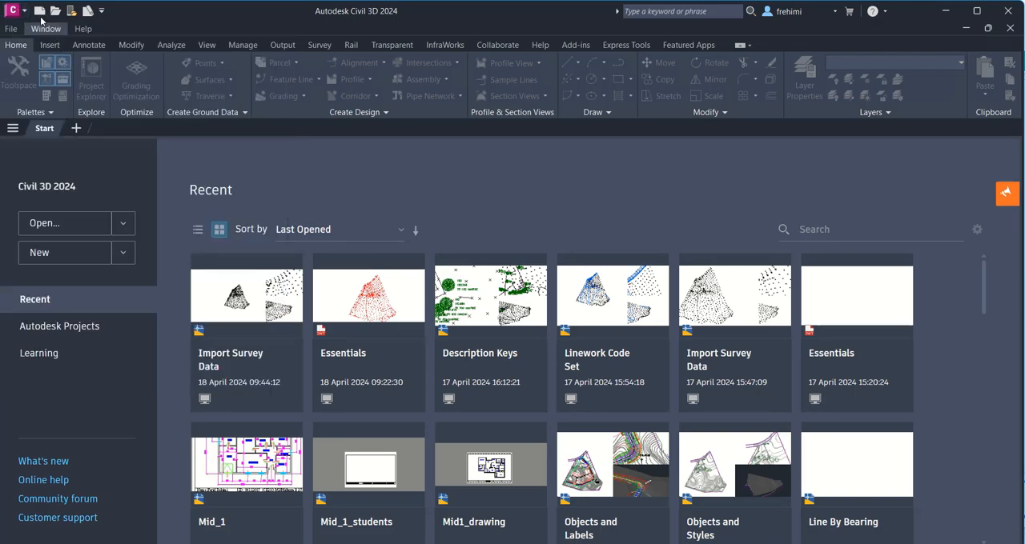
click(16, 10)
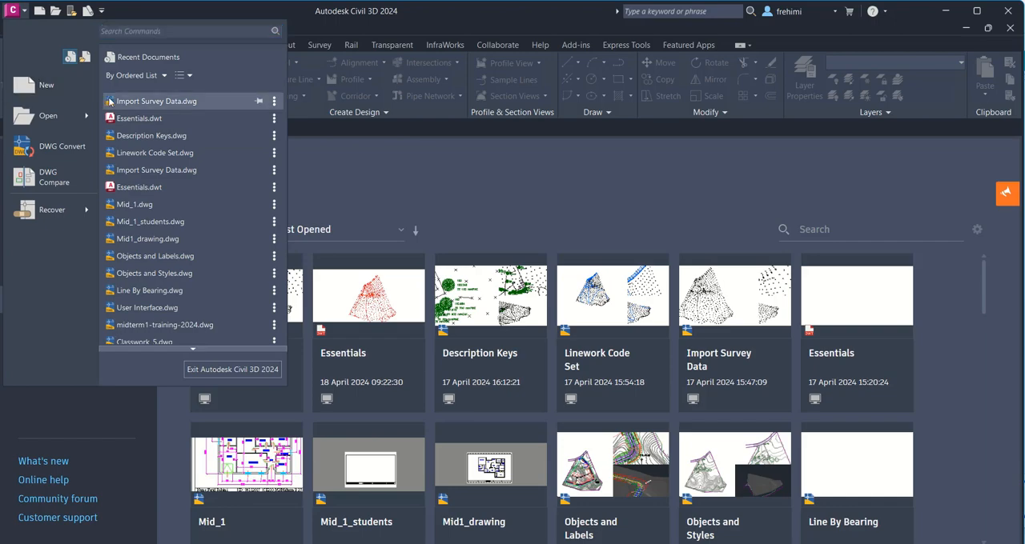
mouse_move(80, 114)
click(158, 133)
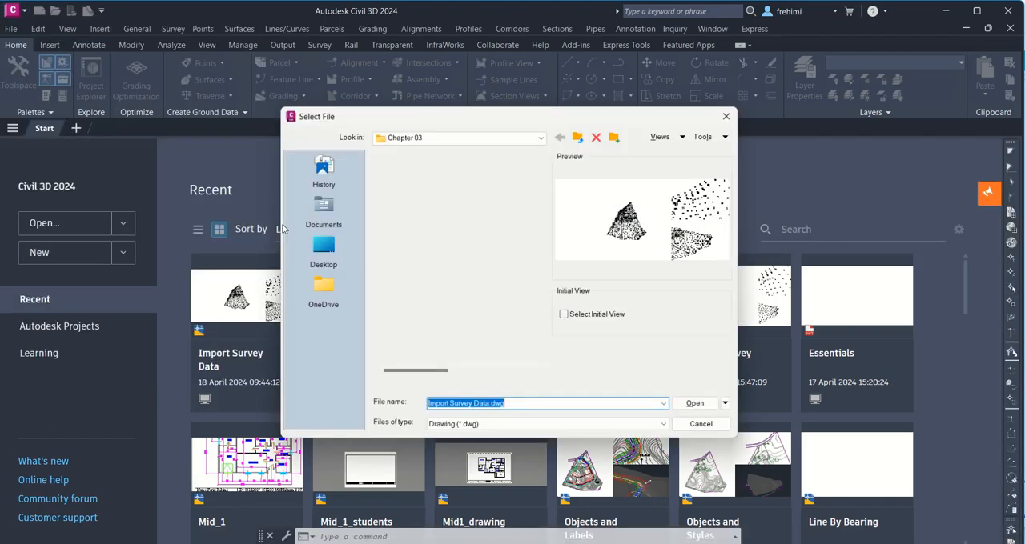
click(428, 324)
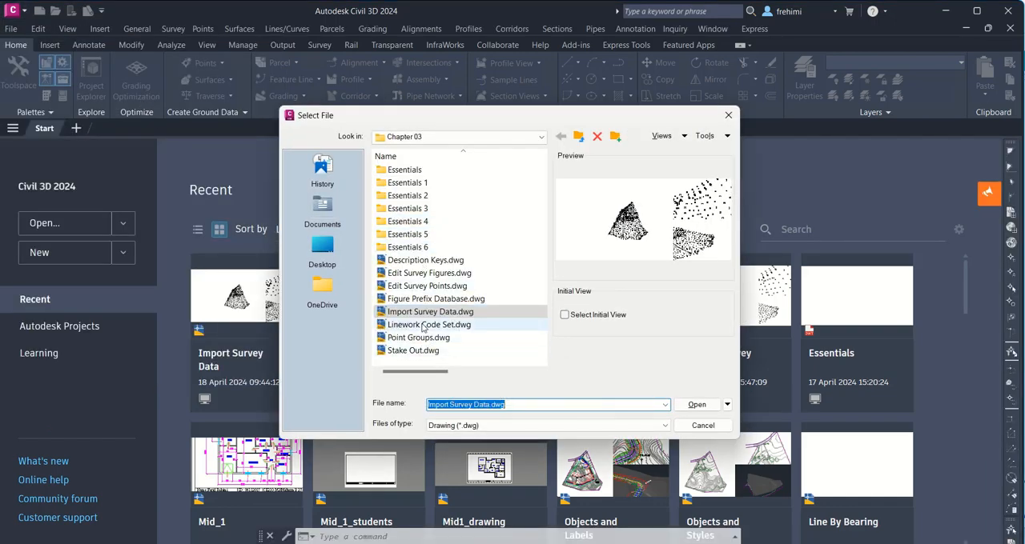
click(696, 404)
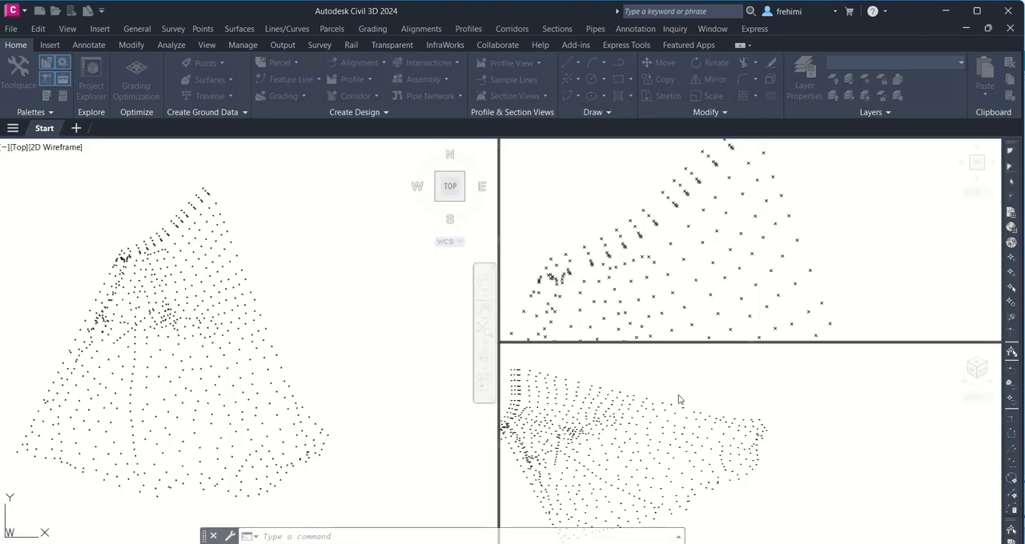
Step: Look over the survey points, read the Exercise 3 steps in CE210_ClassWork_9.pdf in Foxit PDF Reader, and return to Civil 3D
click(593, 306)
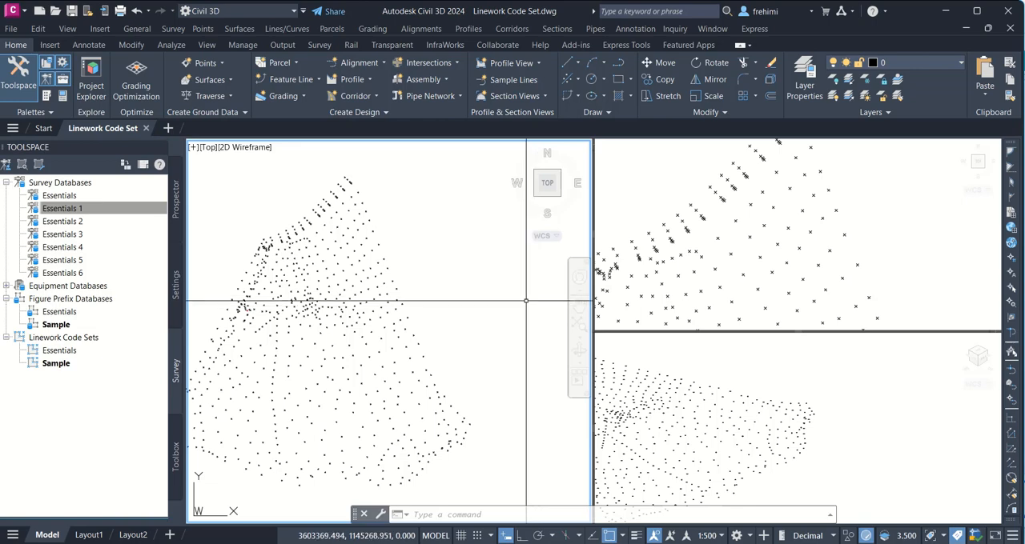
middle_drag(366, 293, 480, 260)
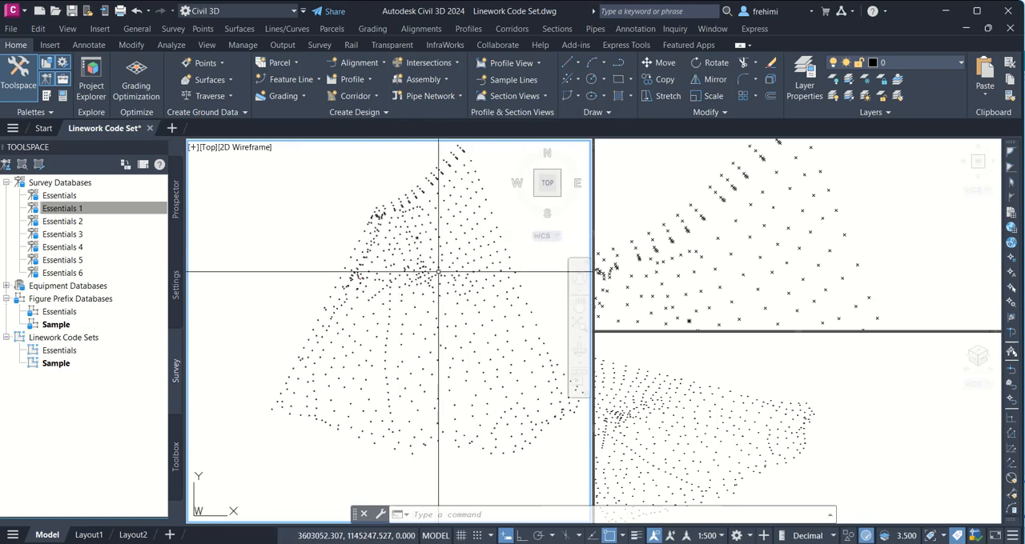
mouse_move(386, 261)
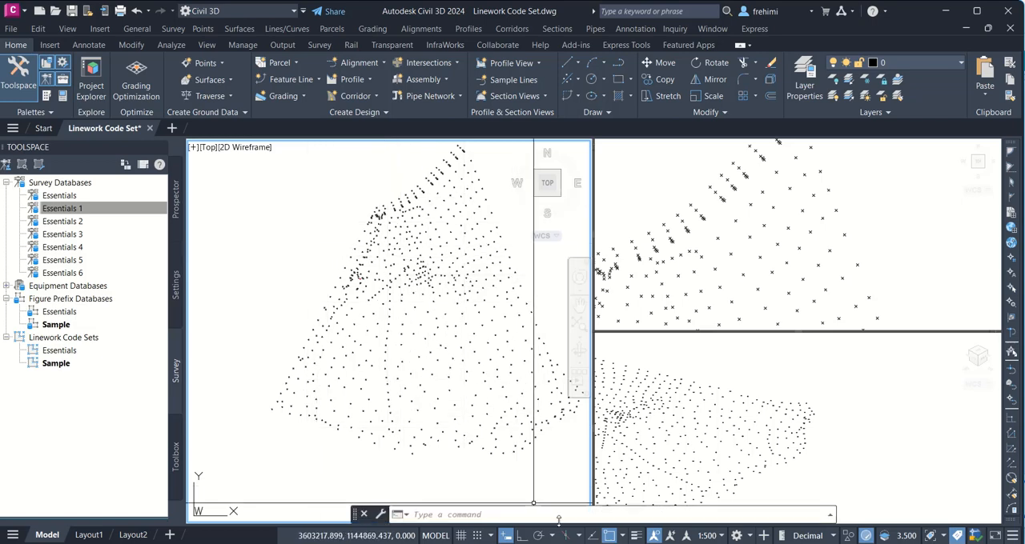
click(552, 543)
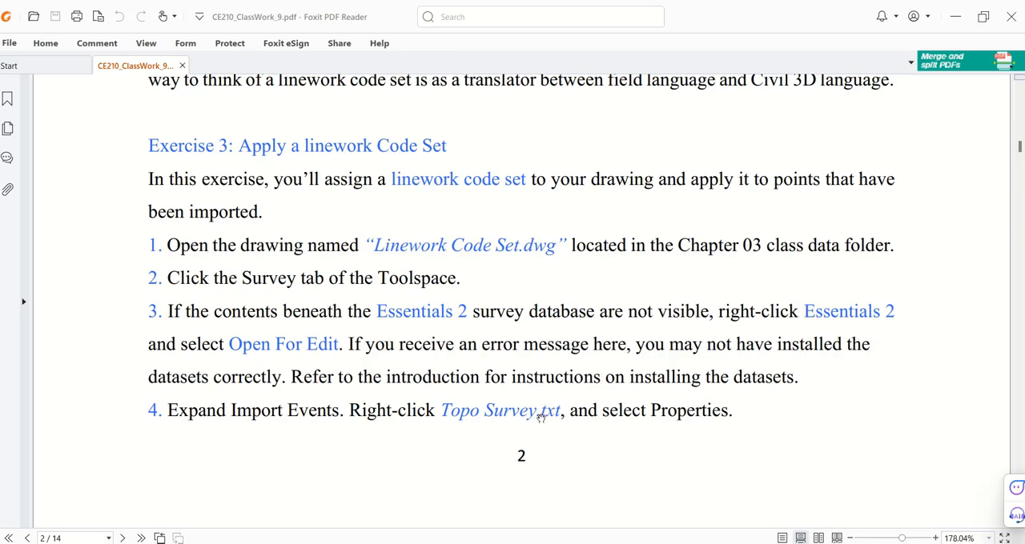
scroll(594, 421, down, 3)
scroll(594, 419, down, 3)
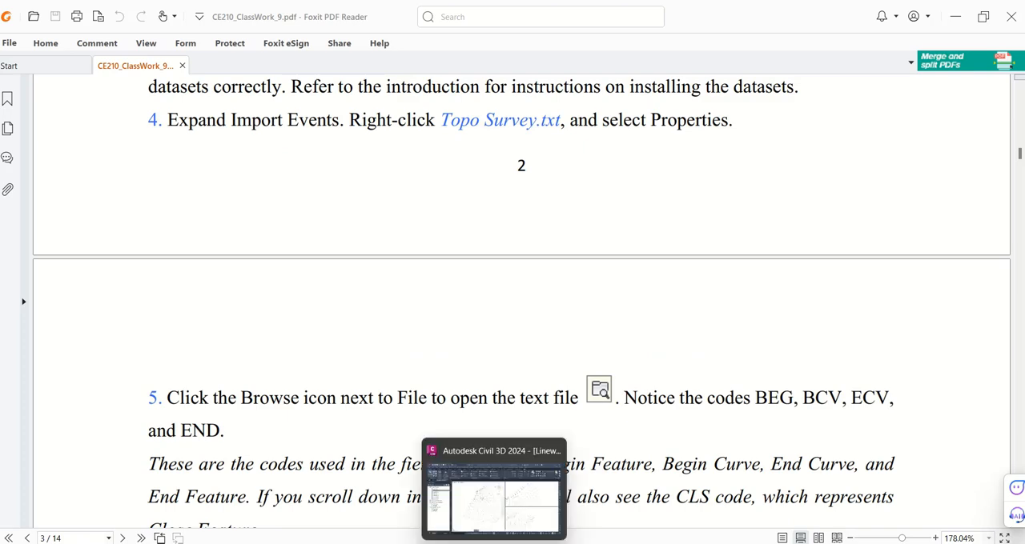
click(494, 543)
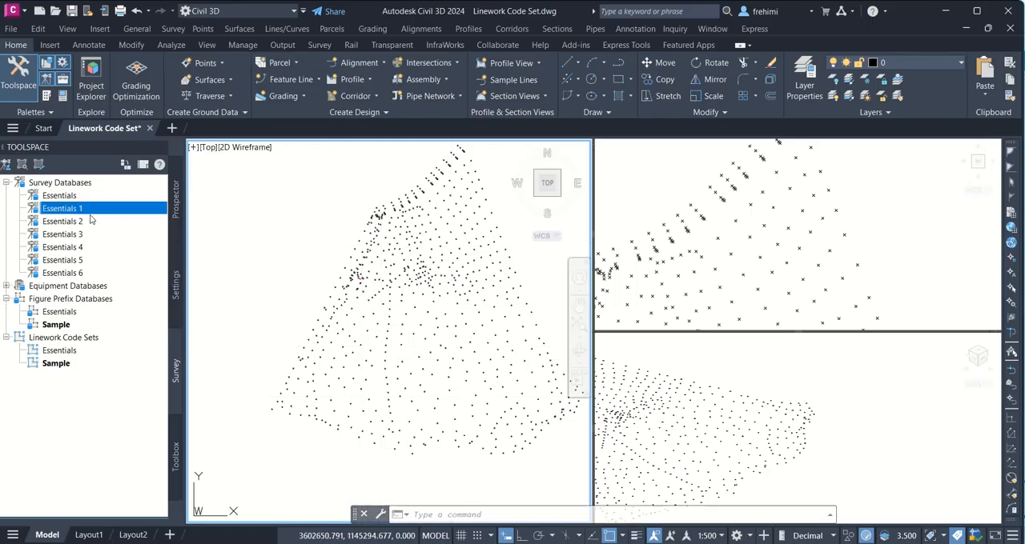
Step: Open the Essentials 2 survey database for editing
click(66, 222)
right_click(67, 226)
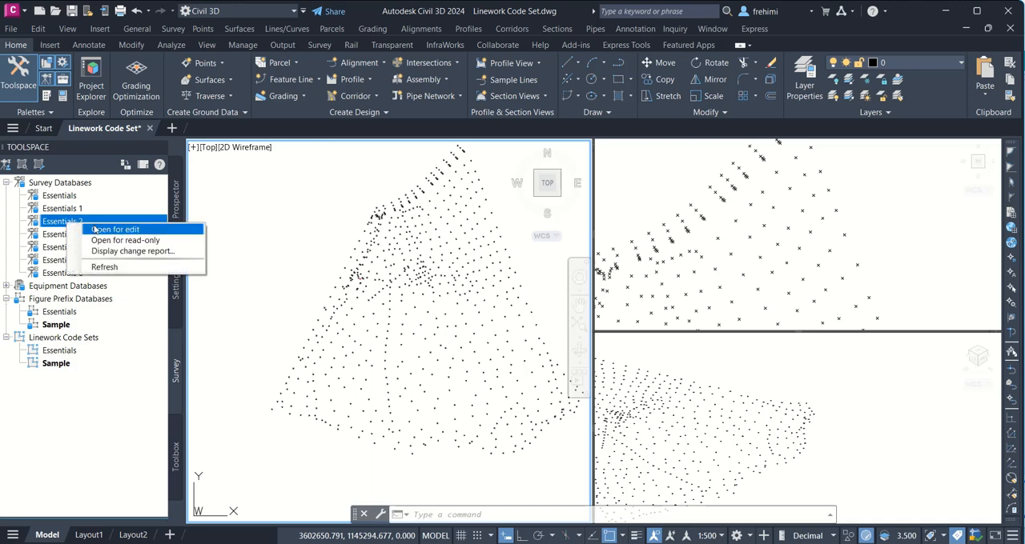
click(89, 230)
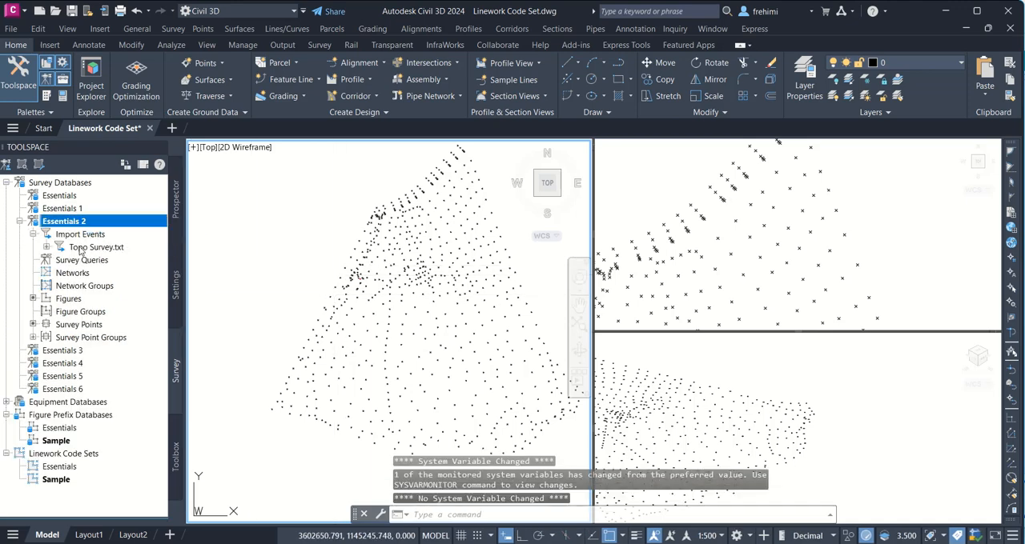
Step: Try to open the source file from the properties of Essentials 2's Topo Survey.txt import event, and leave the properties unedited
mouse_move(79, 250)
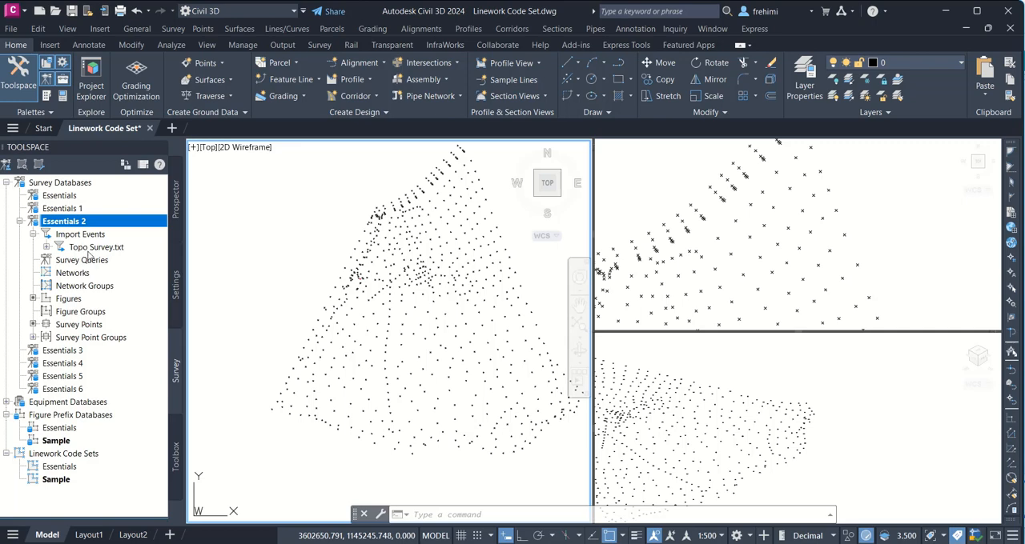
click(90, 248)
right_click(88, 250)
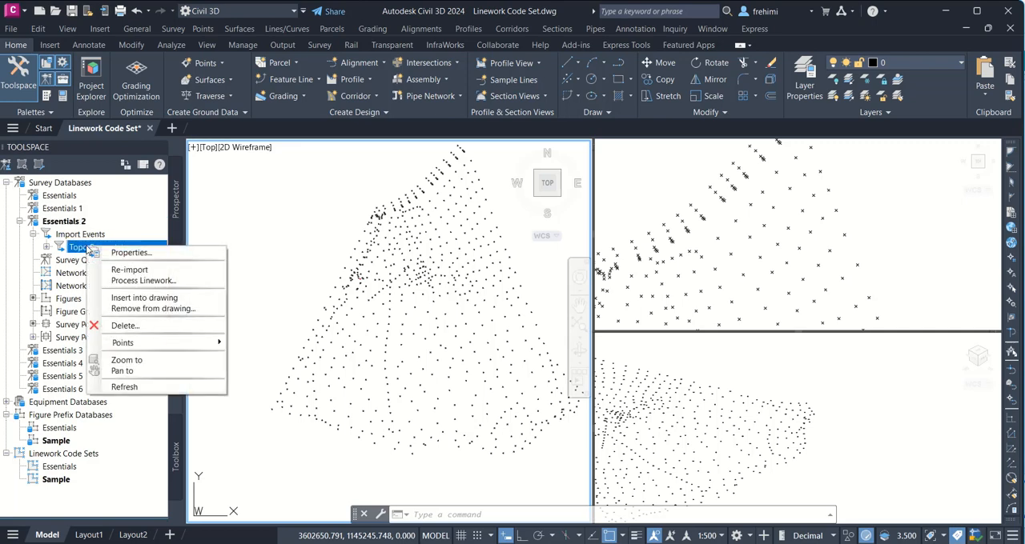
click(120, 253)
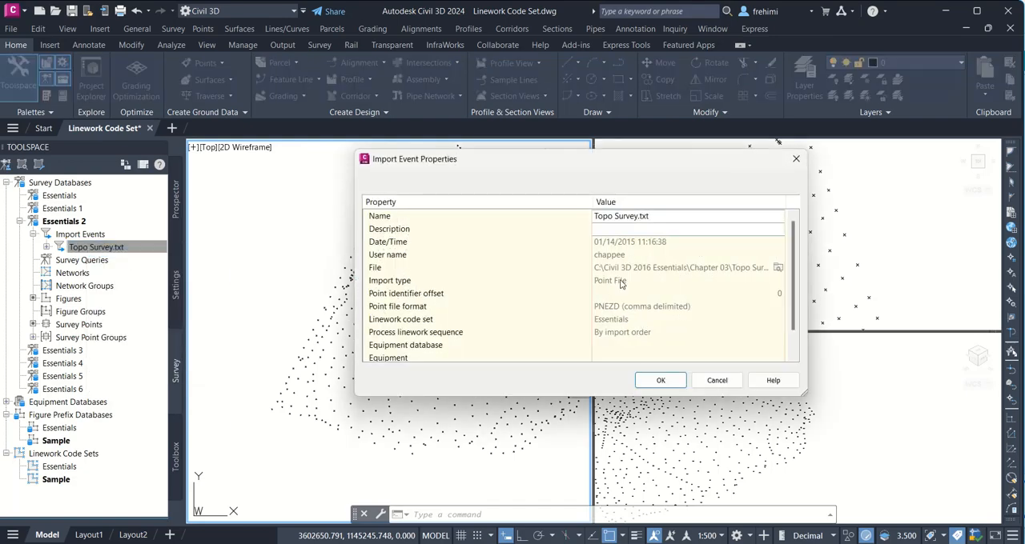
click(777, 269)
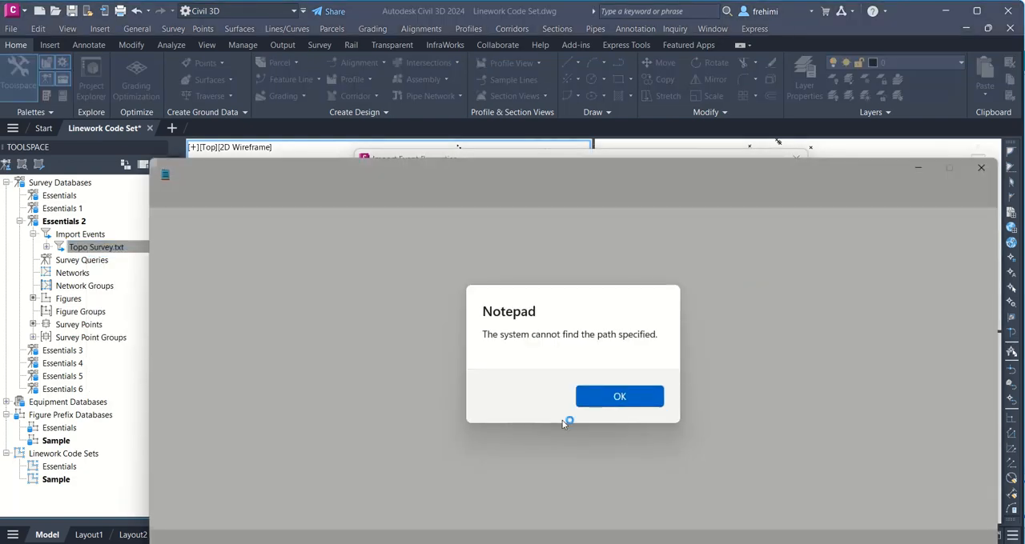
click(633, 397)
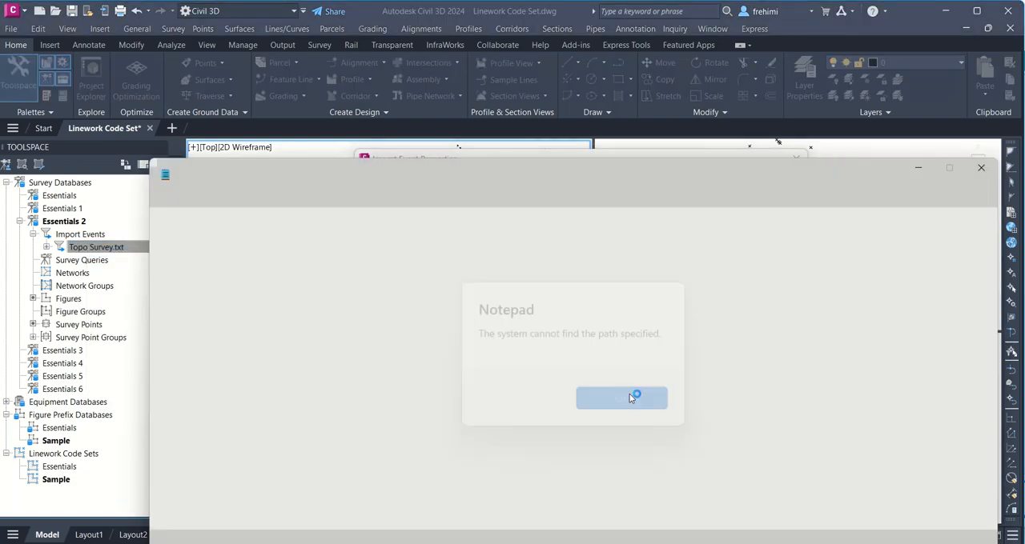
click(982, 170)
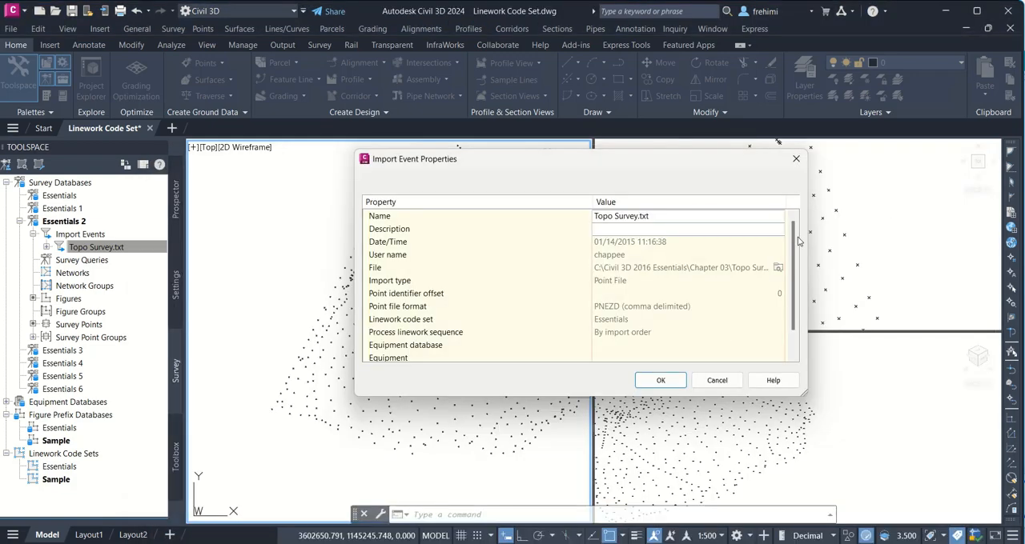
click(717, 381)
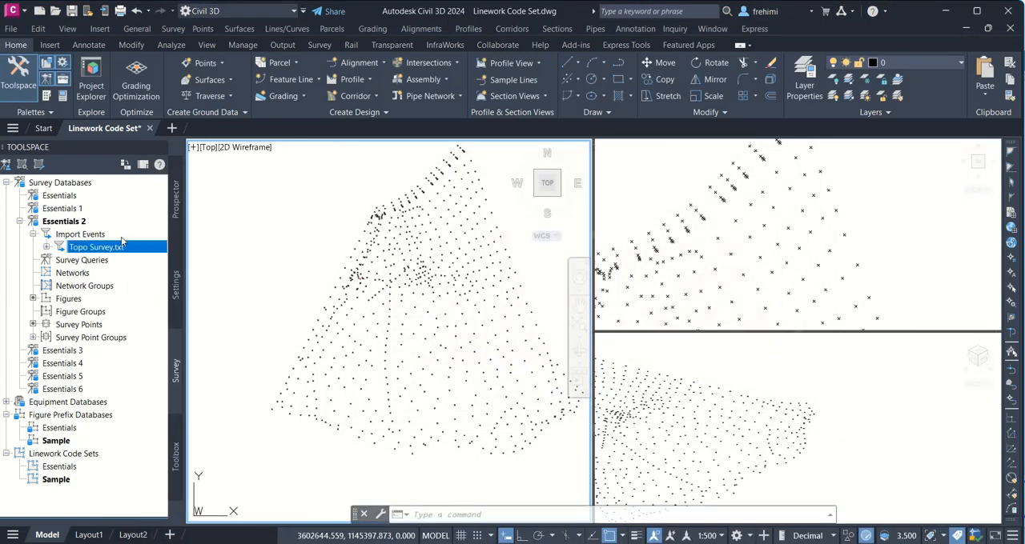
Step: Re-import the Topo Survey.txt event of Essentials 2 from Topo Survey.txt in the Chapter 03 folder, using the Sample linework code set
right_click(118, 249)
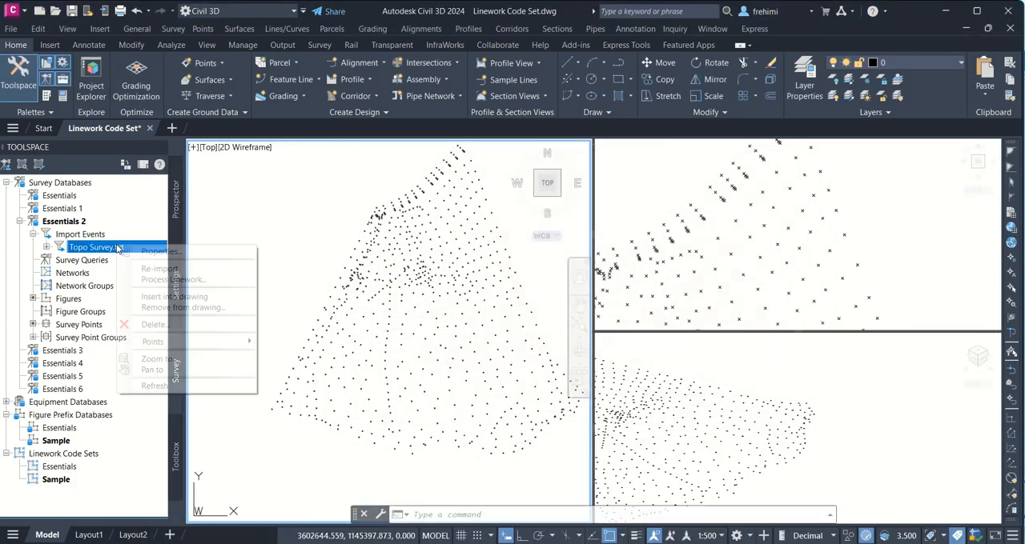
click(205, 270)
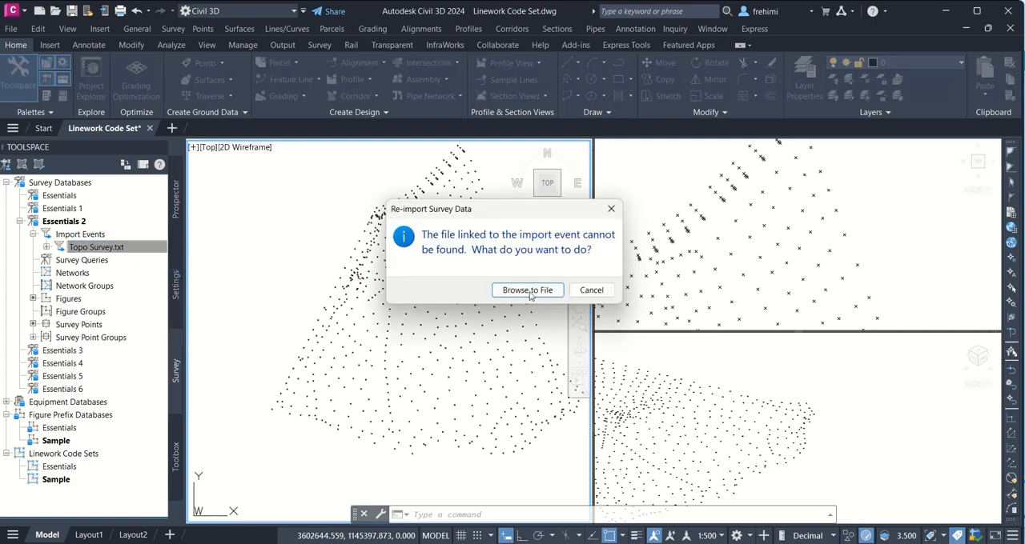
click(521, 289)
click(416, 286)
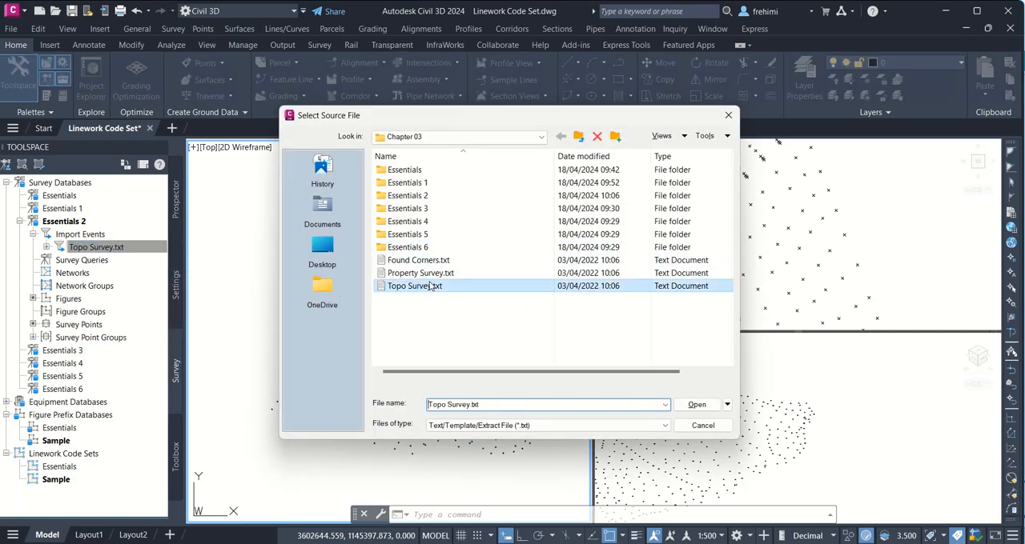
click(695, 404)
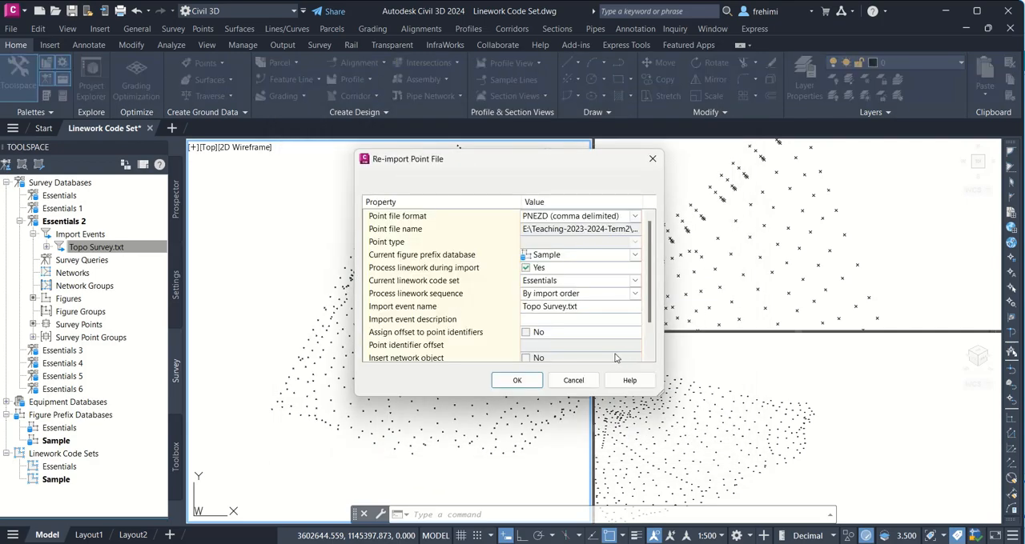
click(586, 281)
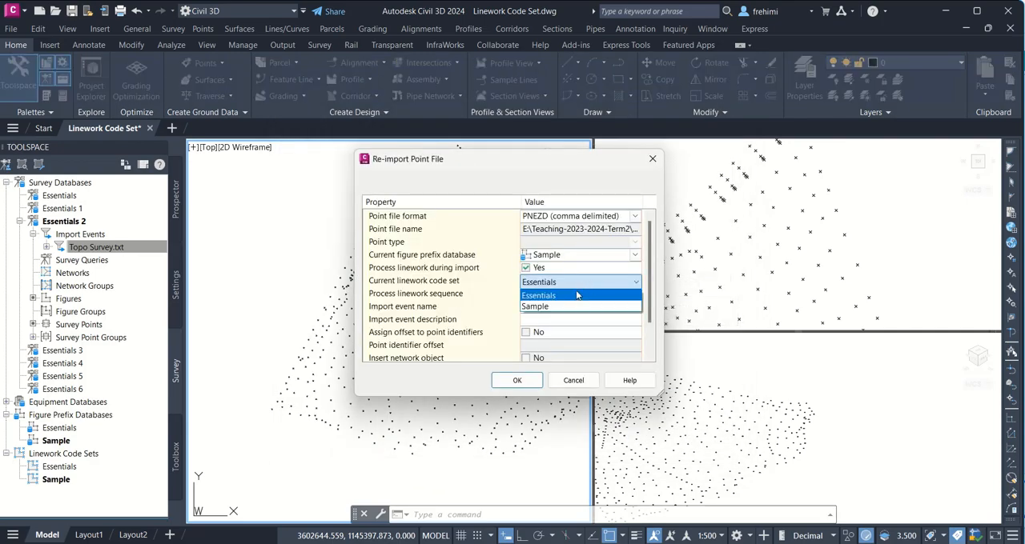
click(560, 308)
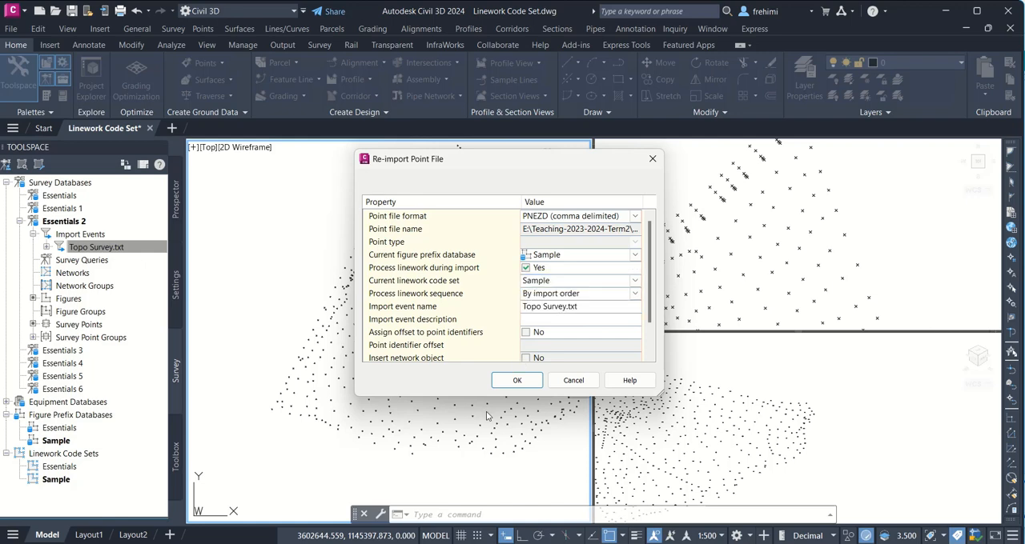
click(518, 381)
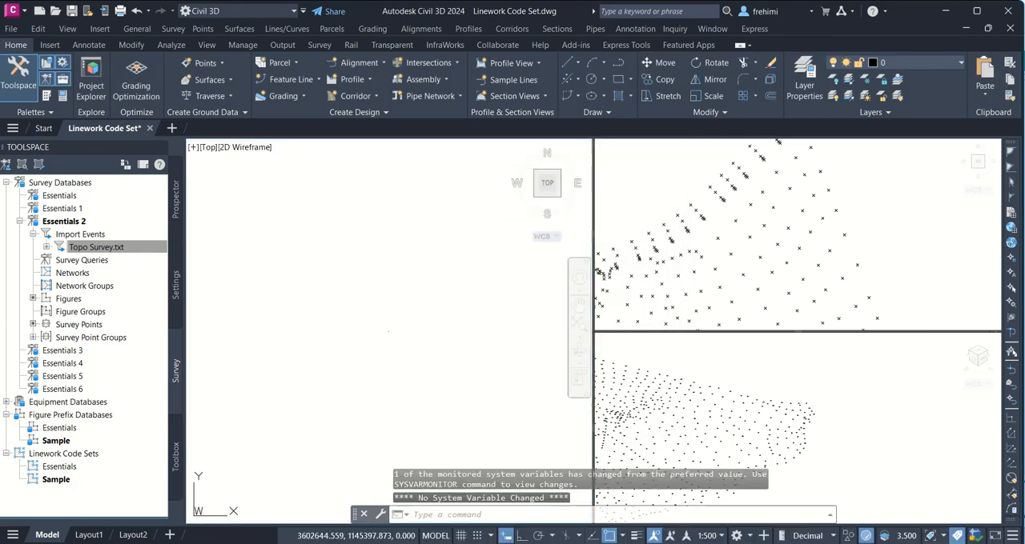
text(z)
key(Return)
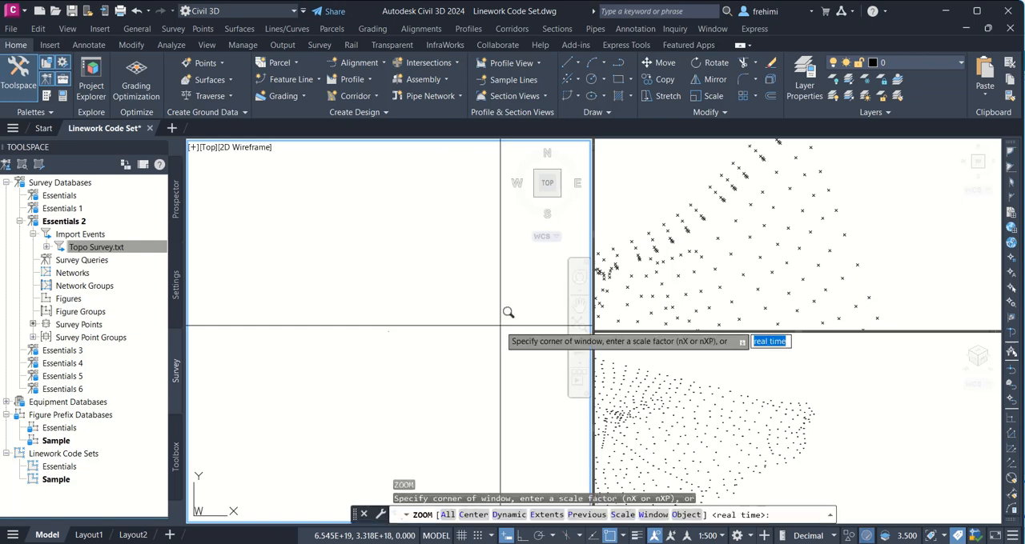
text(we)
key(Return)
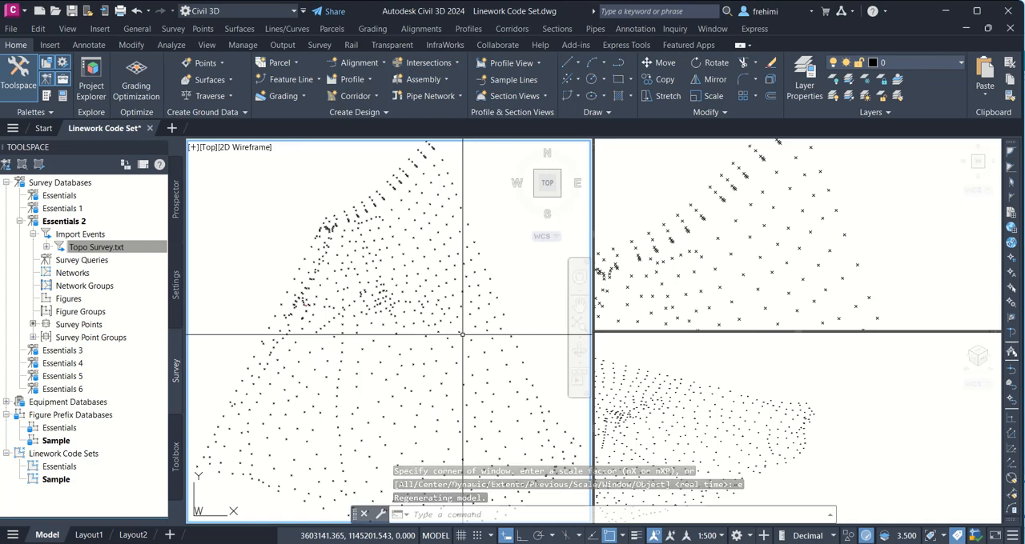
Step: Review the special codes defined in the Sample linework code set and leave them unedited
right_click(64, 481)
click(87, 486)
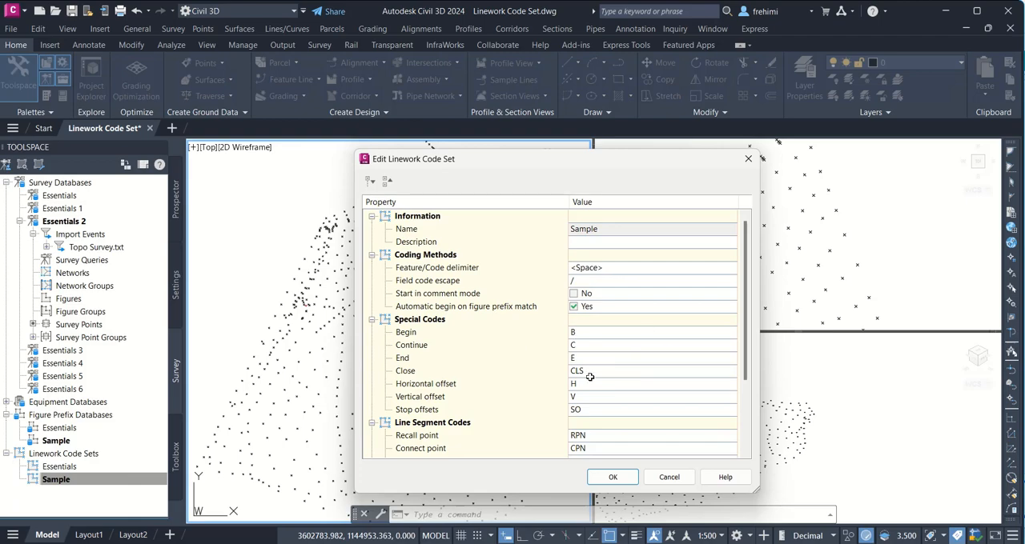
click(664, 483)
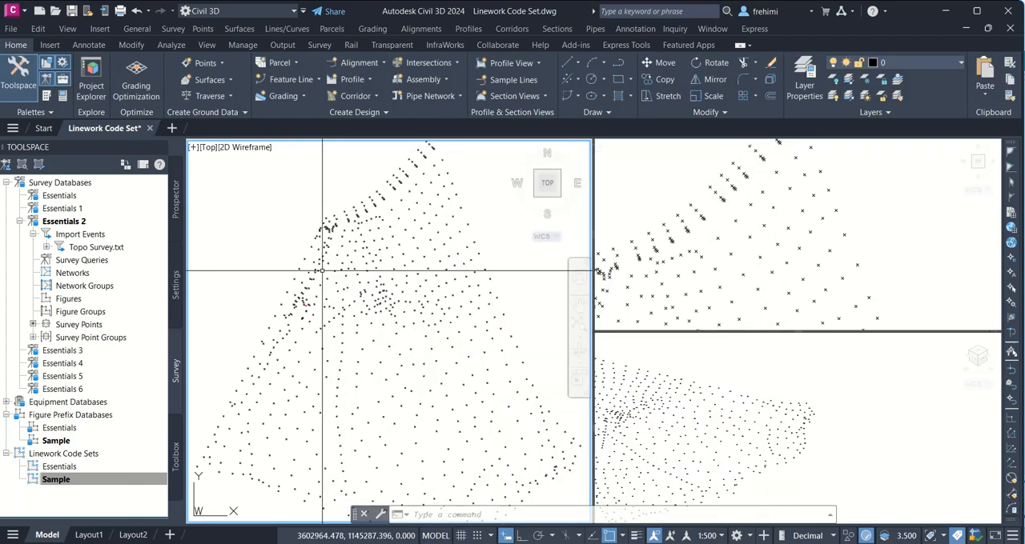
Step: Open the source file from the Topo Survey.txt import event's properties and examine the begin and end codes in the point descriptions
right_click(116, 248)
click(168, 259)
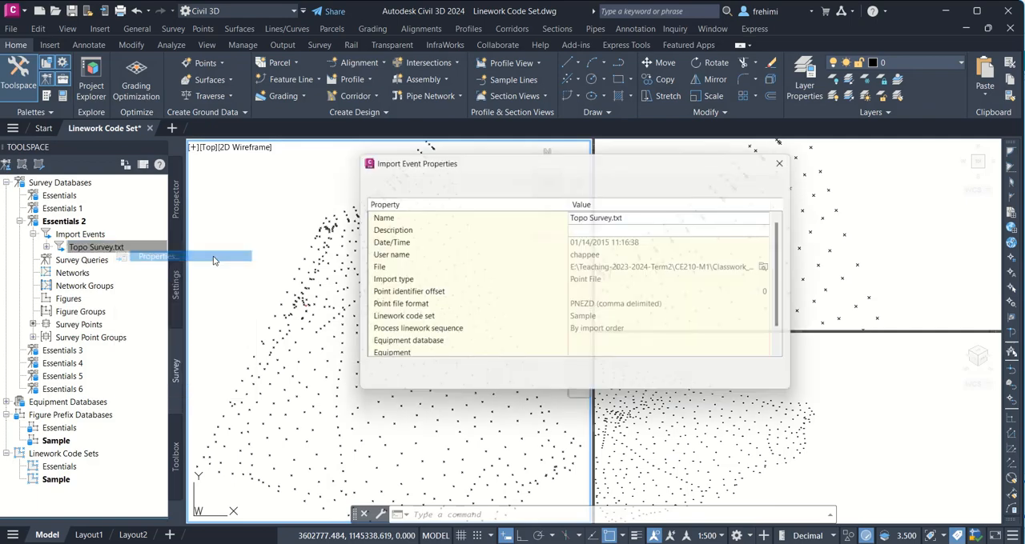
click(778, 274)
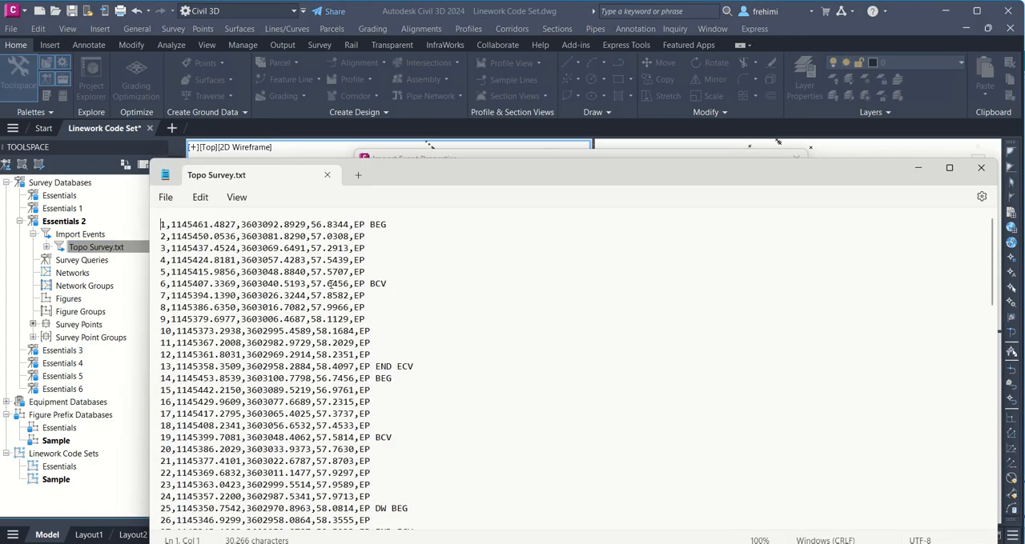
drag(371, 225, 389, 225)
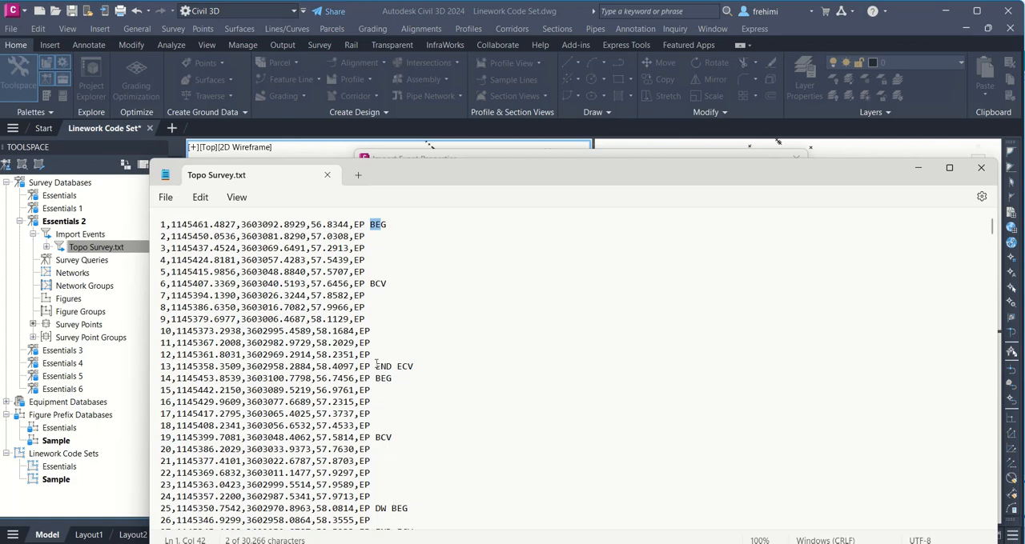
drag(376, 366, 393, 366)
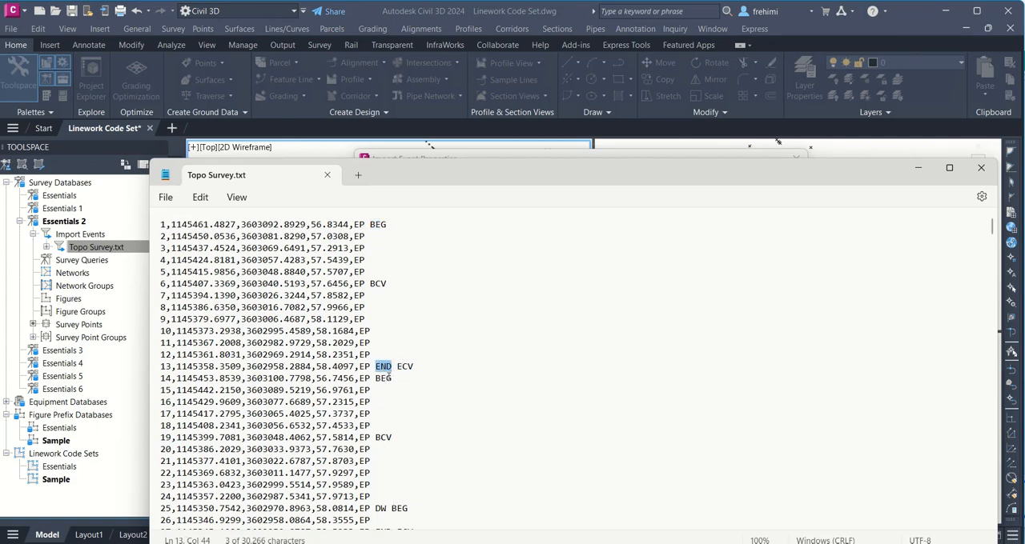
scroll(396, 401, down, 7)
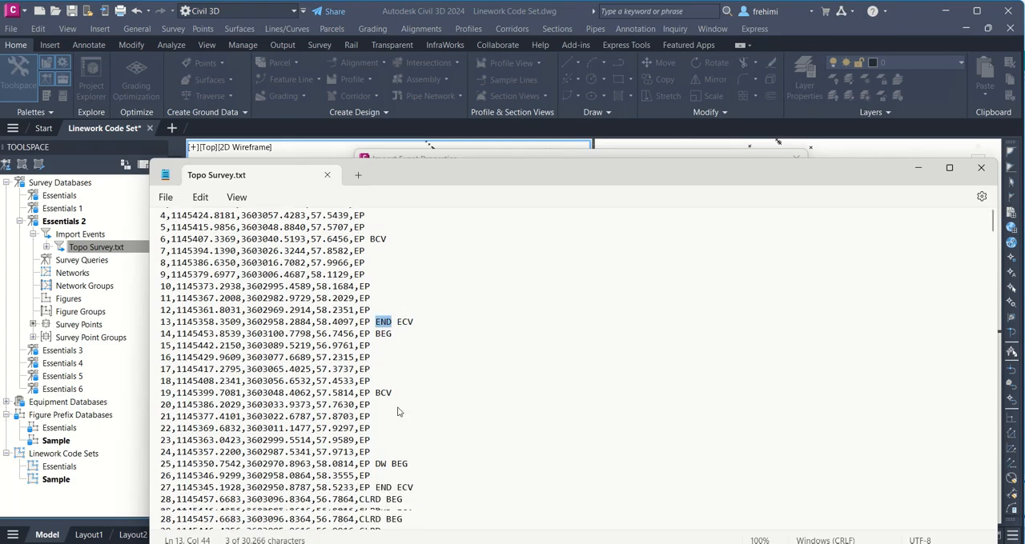
scroll(396, 403, down, 20)
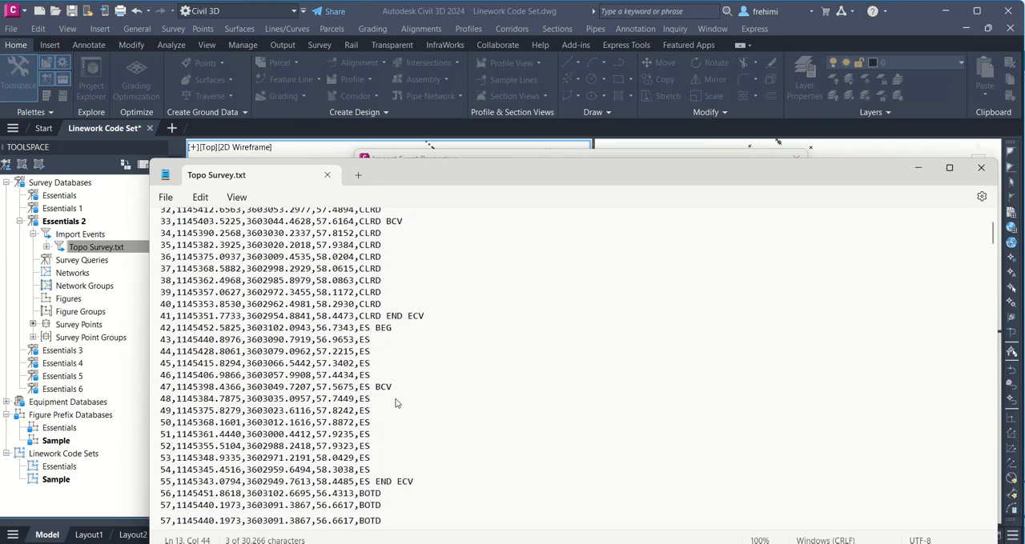
click(980, 167)
click(660, 380)
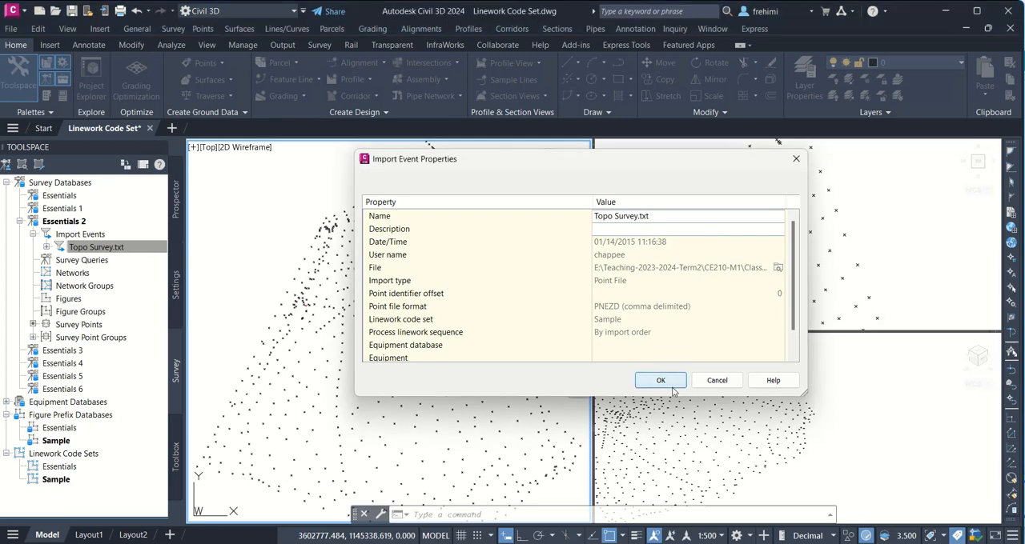
Step: Review the begin and end codes defined in the Essentials linework code set, leaving the set unedited
click(57, 466)
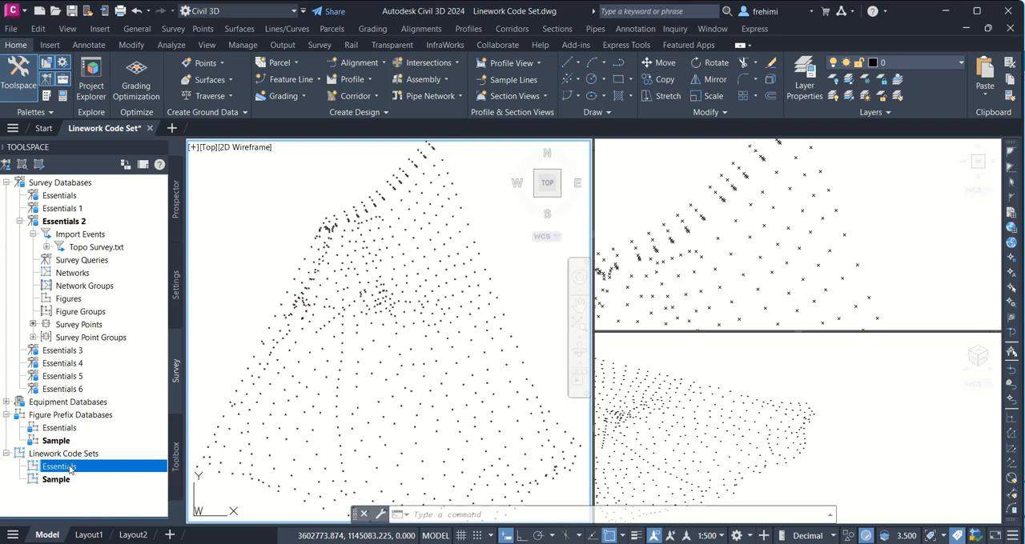
right_click(70, 468)
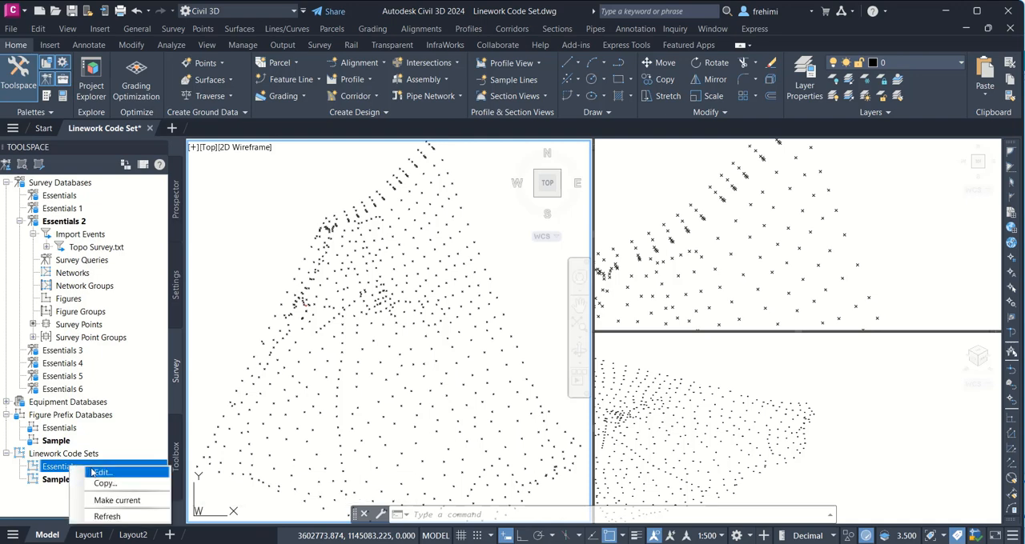
click(99, 473)
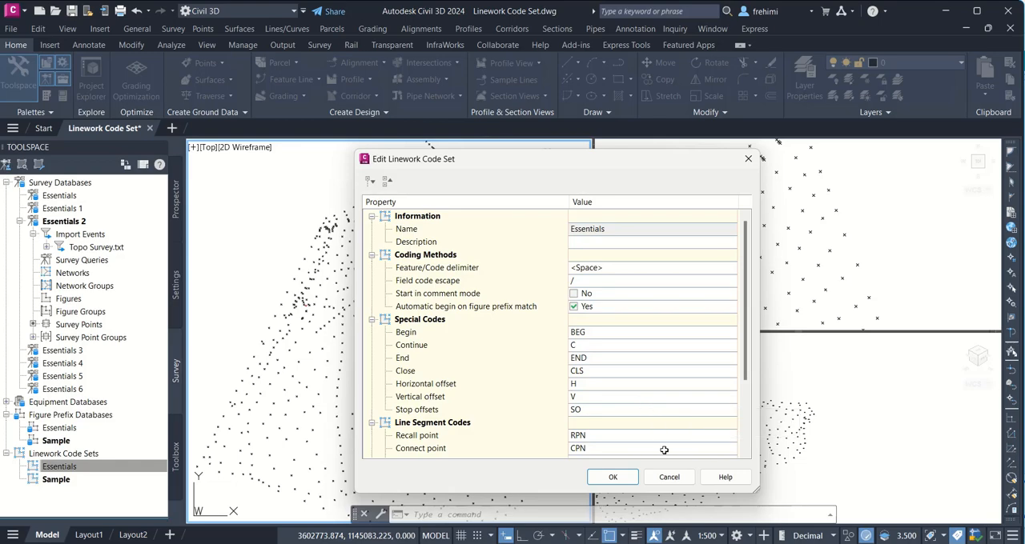
click(669, 477)
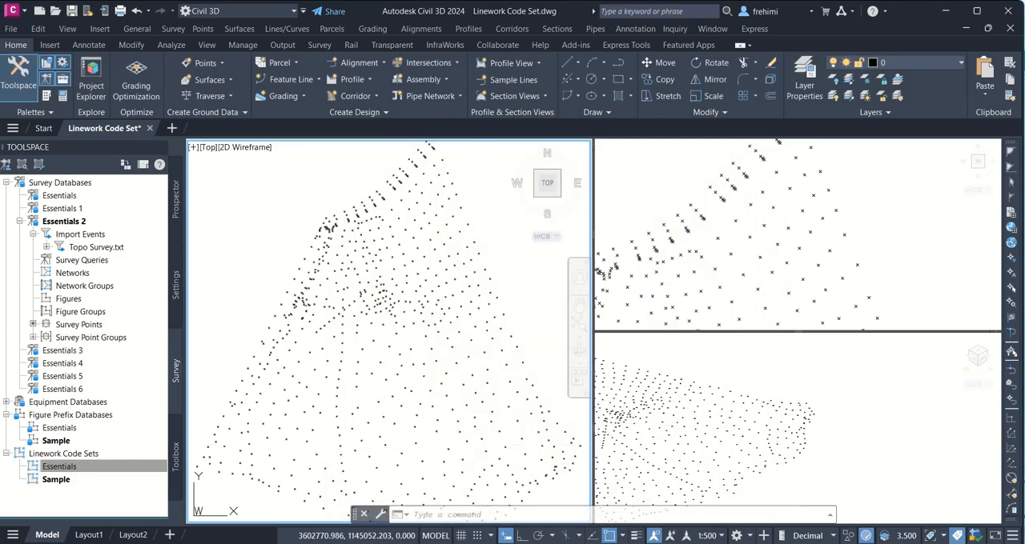
Step: Make Essentials the current linework code set and the current figure prefix database
right_click(97, 470)
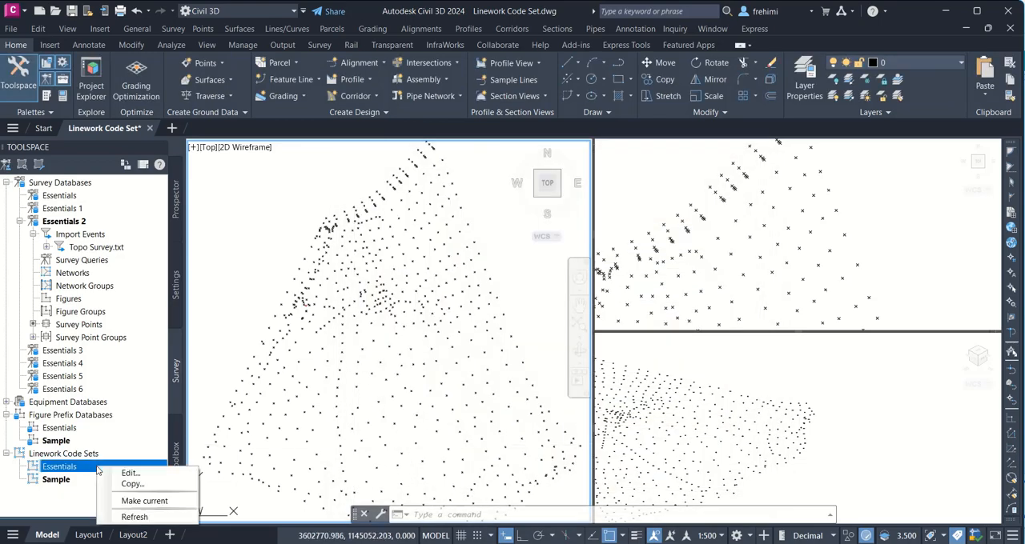
click(124, 501)
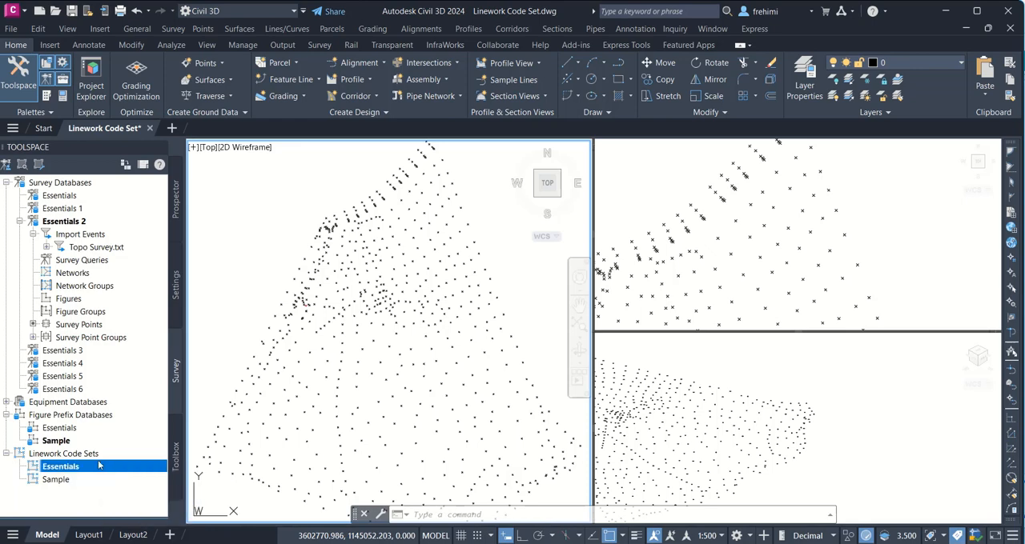
right_click(70, 428)
click(106, 464)
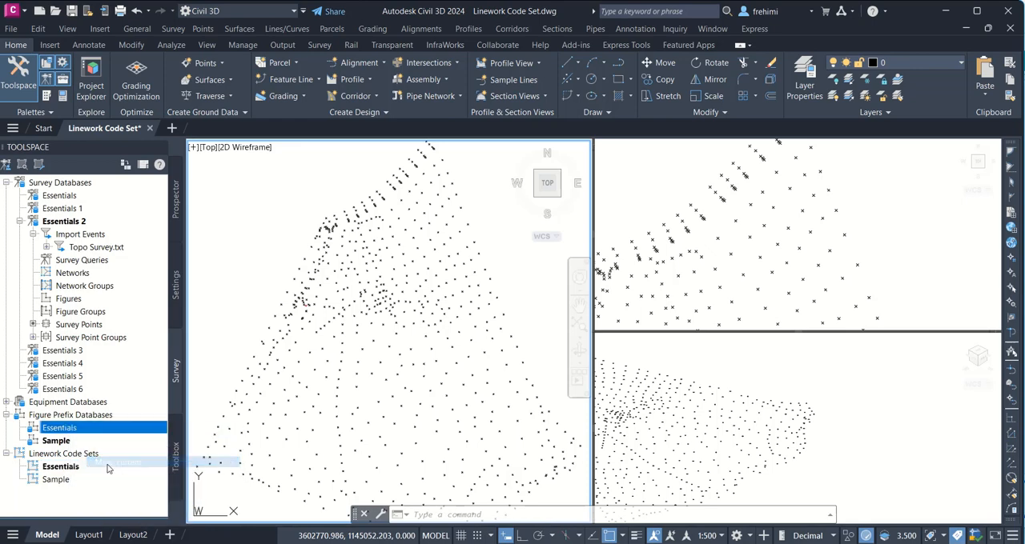
Step: Process the linework of the Topo Survey.txt import event with the Essentials figure prefix database and Essentials linework code set, inserting figure objects
click(94, 251)
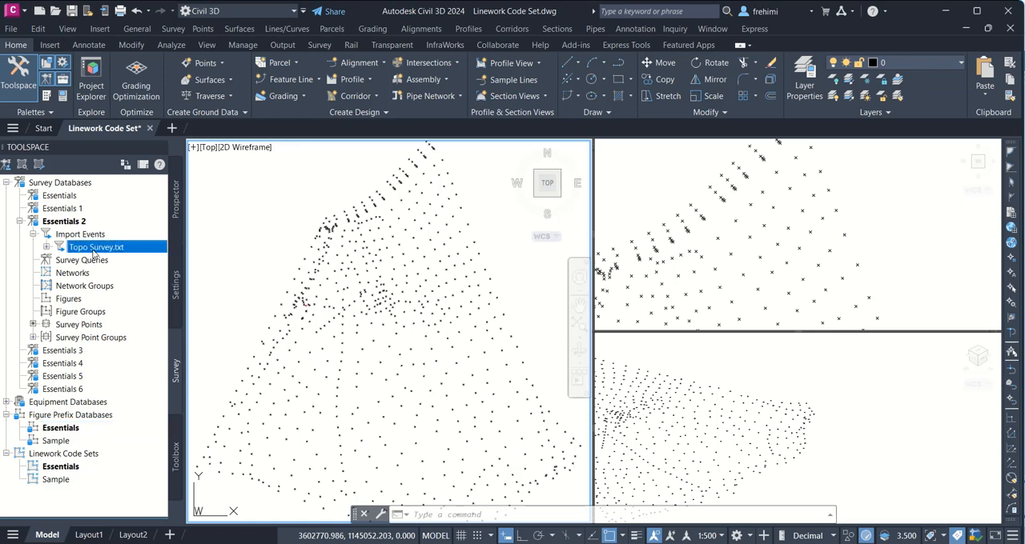
right_click(94, 252)
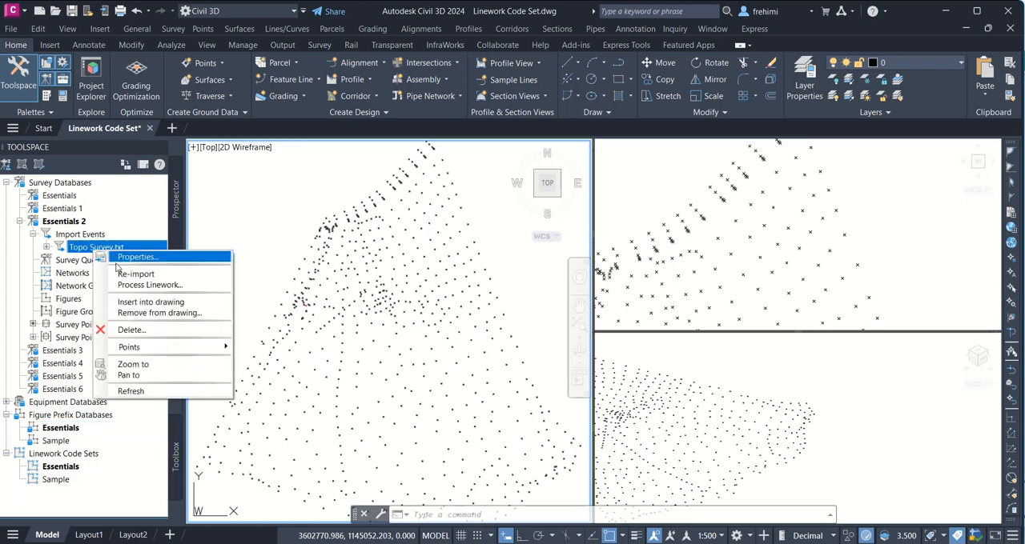
click(141, 285)
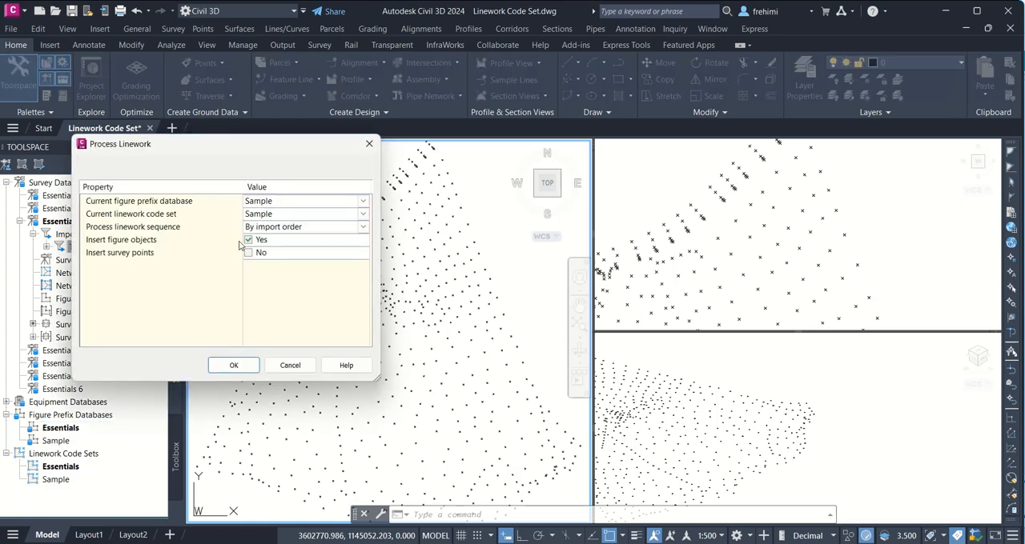
click(311, 206)
click(299, 213)
click(297, 216)
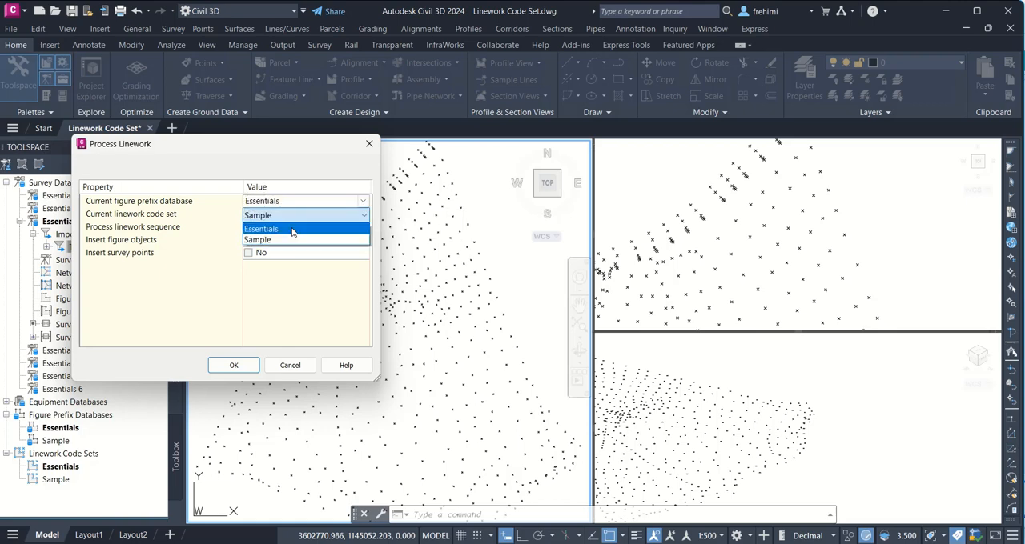
click(290, 229)
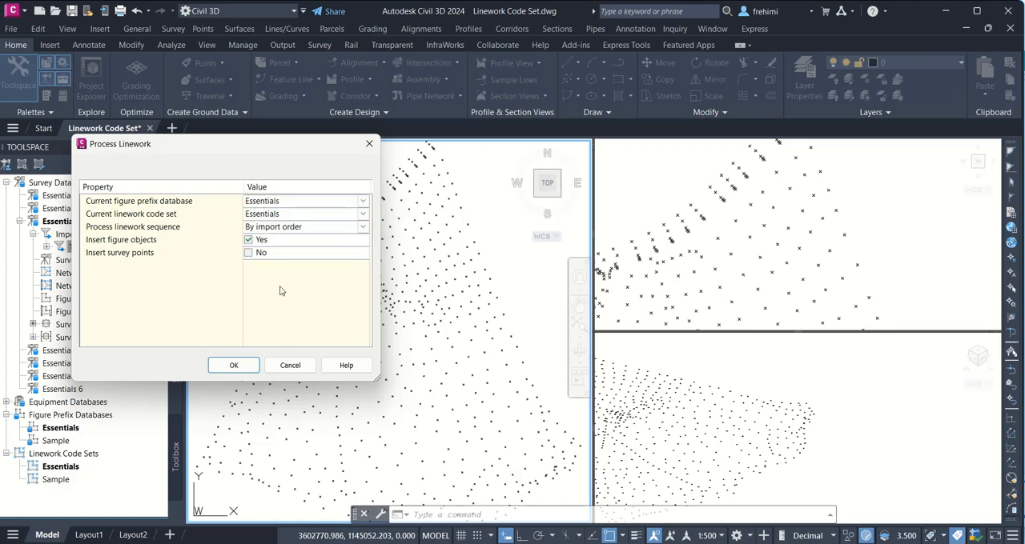
click(233, 365)
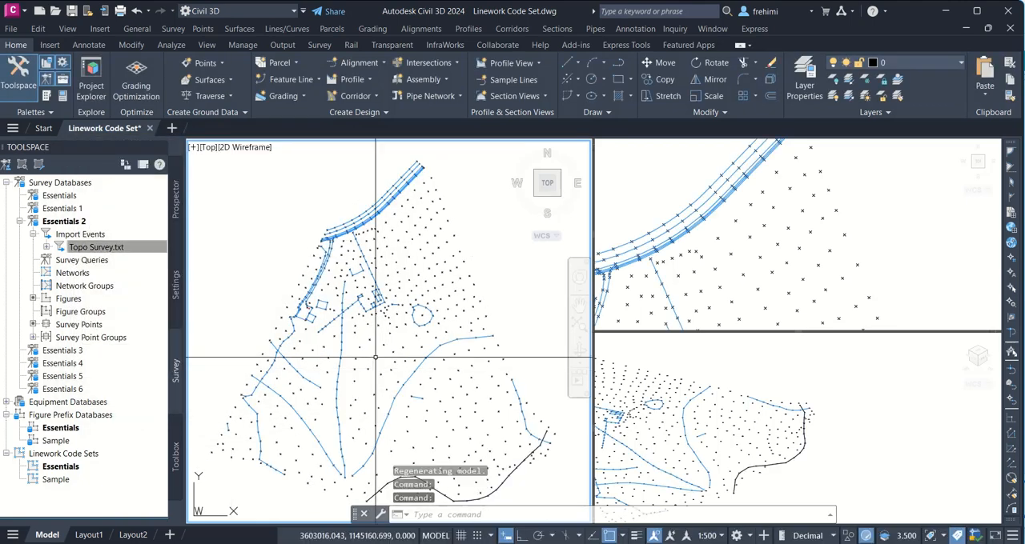
Step: Inspect the COGO point at the northeast corner of the small rectangular building figure near the driveway
mouse_move(337, 401)
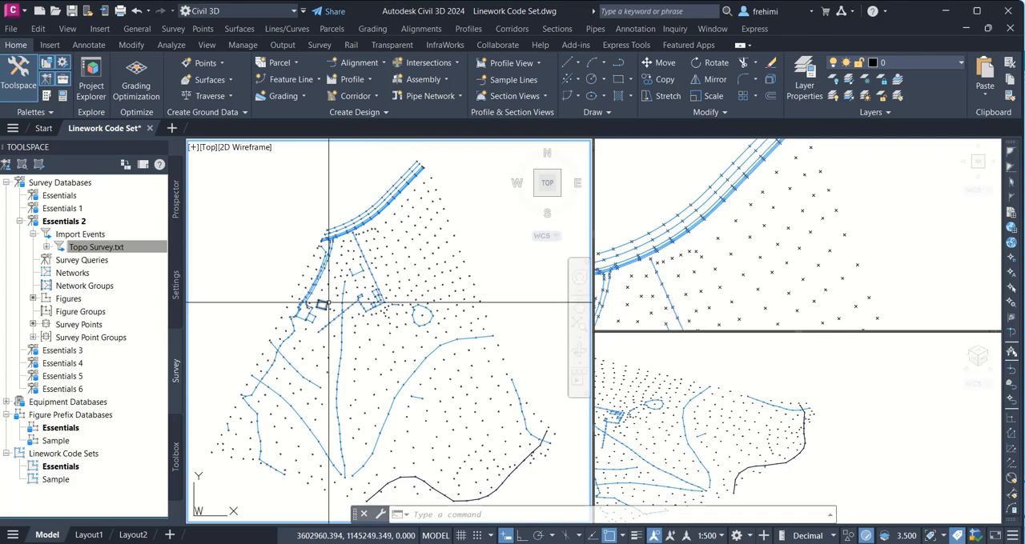
scroll(320, 301, up, 6)
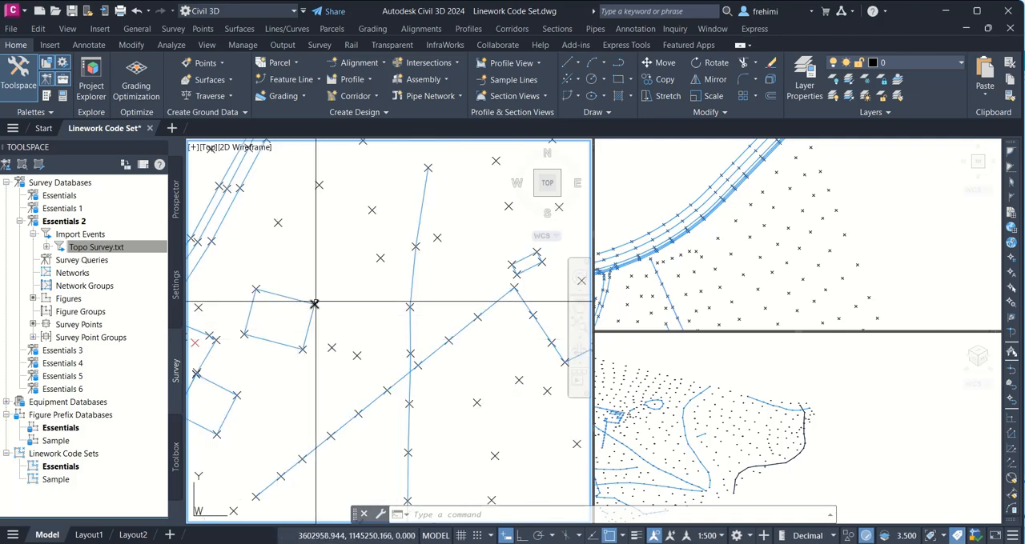
mouse_move(314, 305)
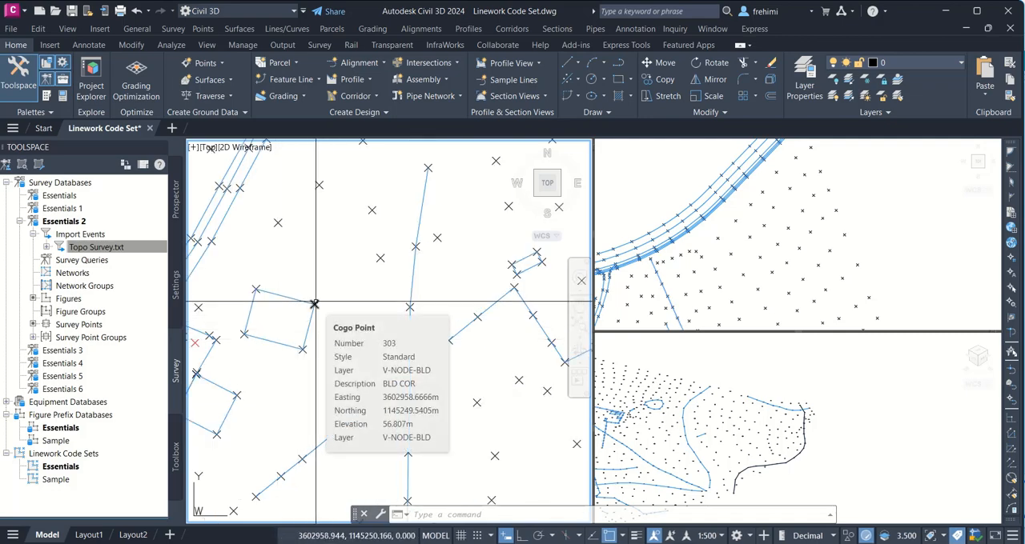
Step: Inspect the COGO points at the road's northeast end to identify where the edge-of-pavement figure begins, leaving nothing selected
scroll(315, 302, down, 6)
middle_drag(475, 197, 471, 333)
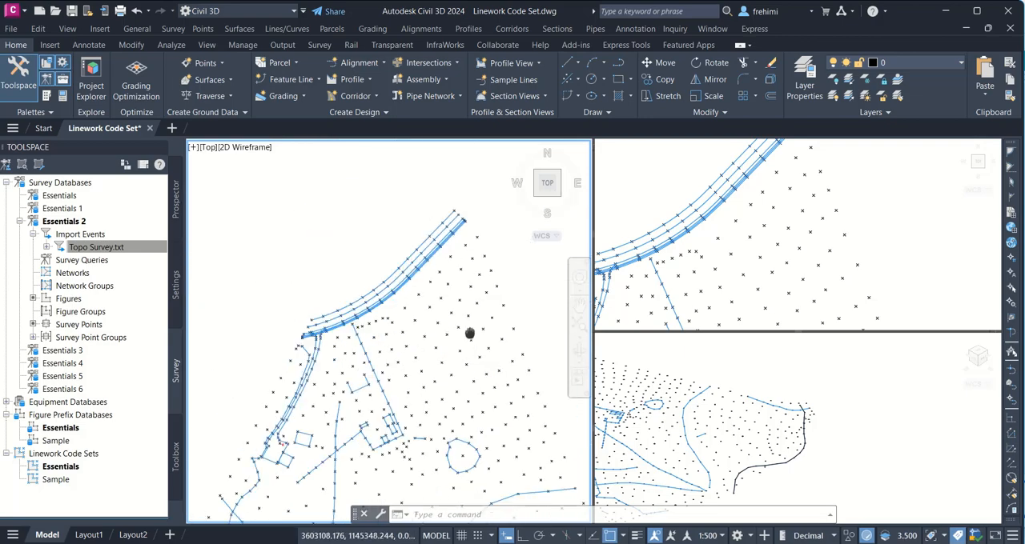
scroll(464, 204, up, 5)
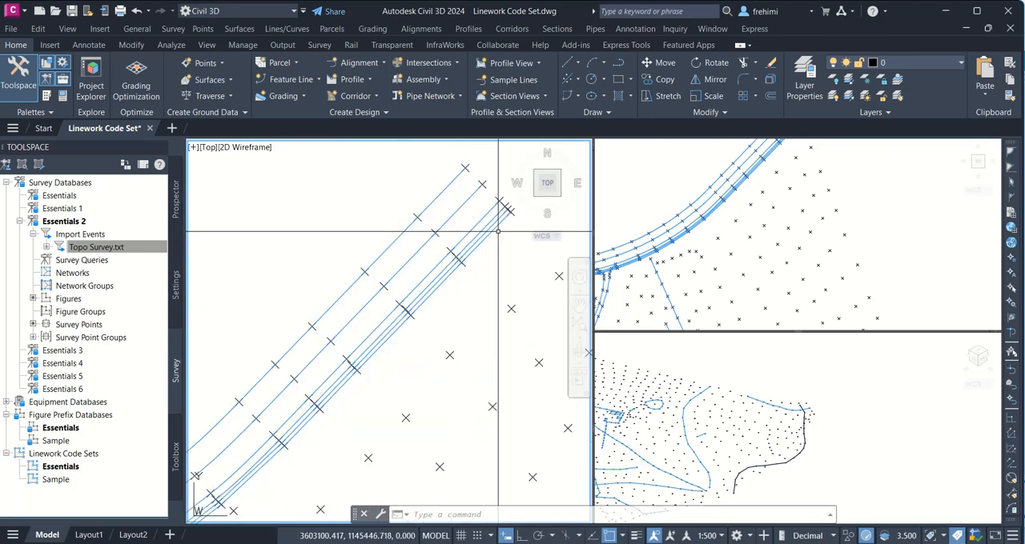
scroll(498, 231, up, 4)
middle_drag(492, 232, 398, 355)
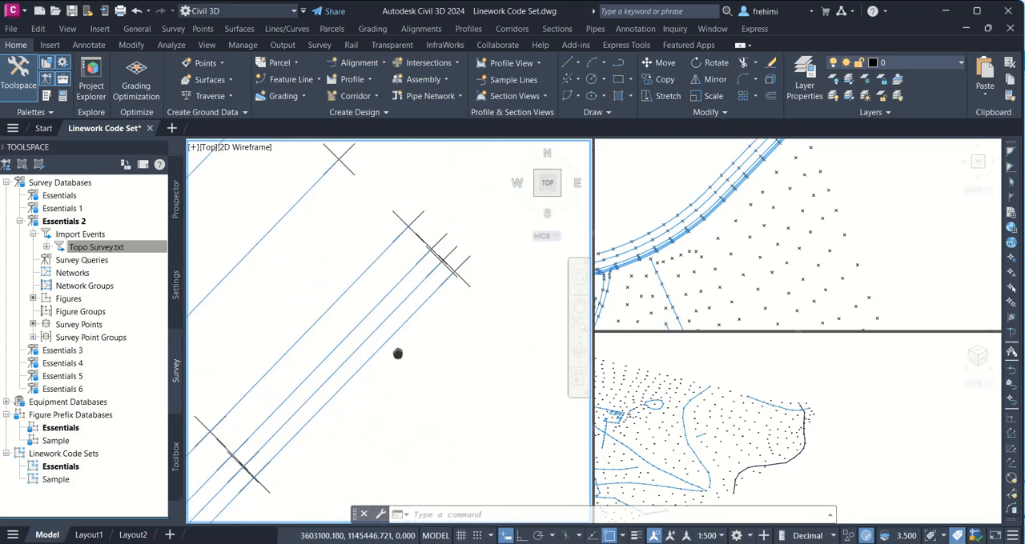
mouse_move(469, 286)
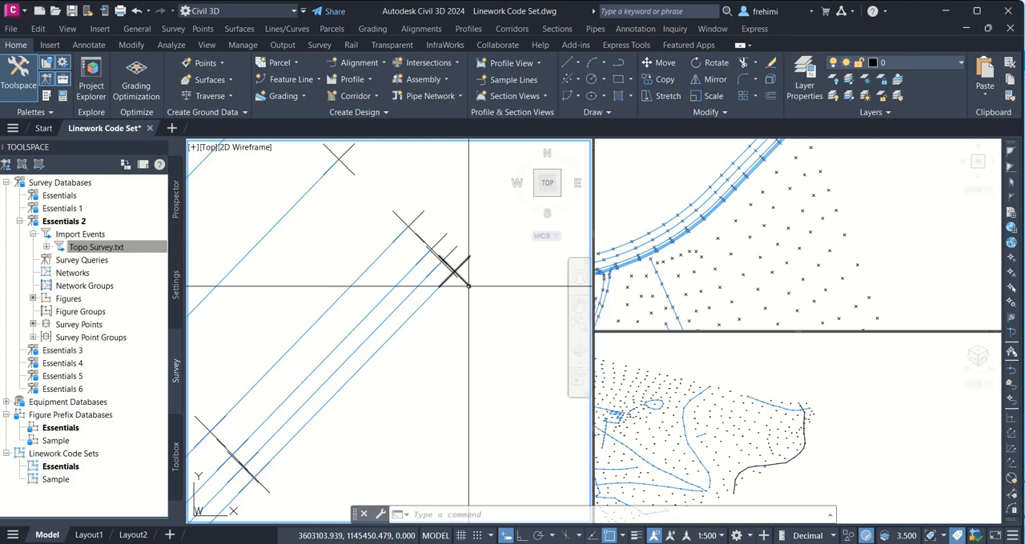
mouse_move(435, 254)
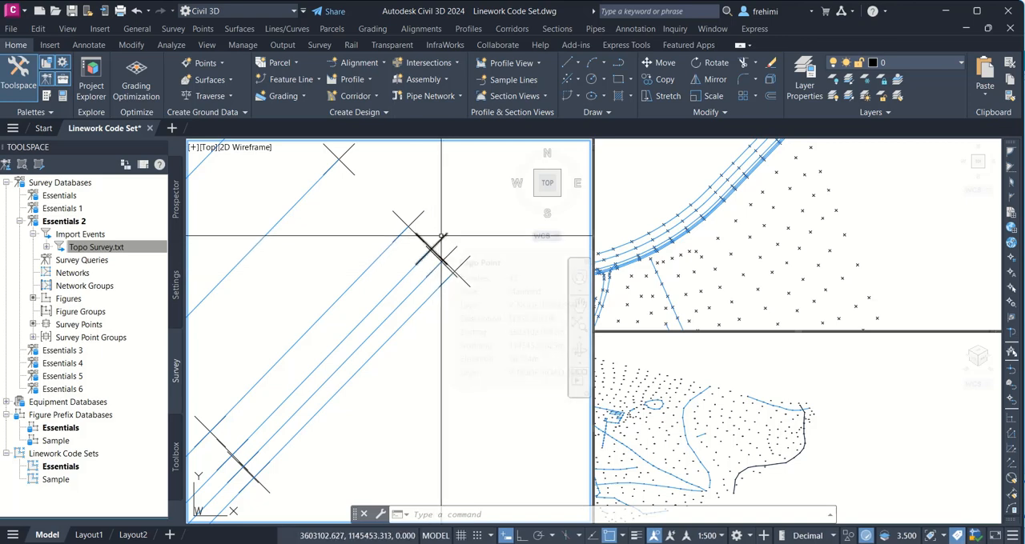
mouse_move(441, 237)
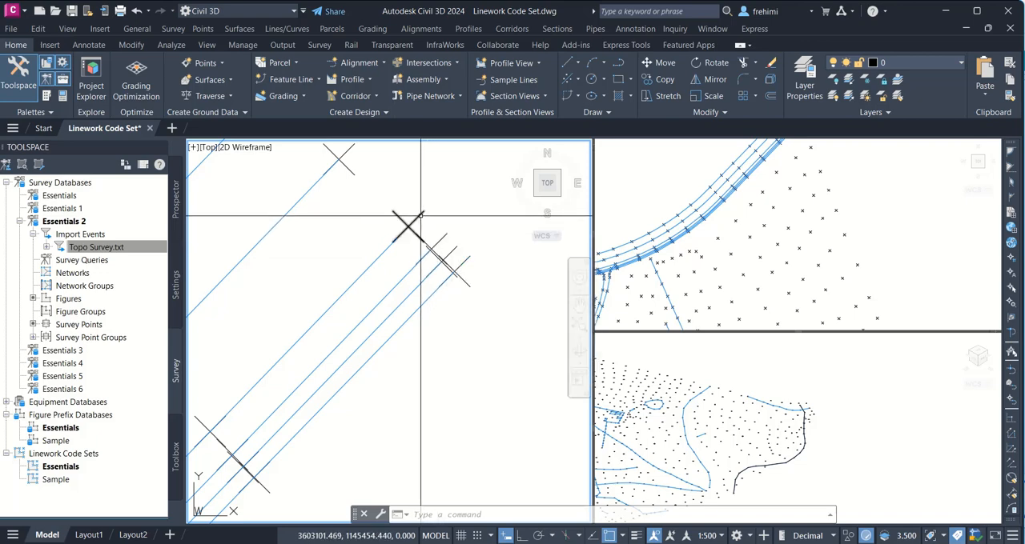
mouse_move(420, 215)
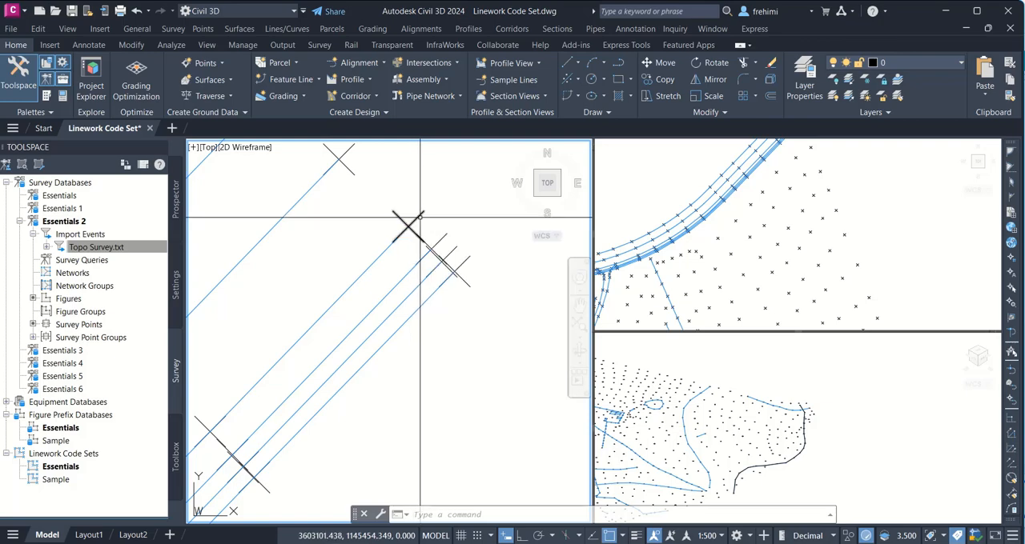
click(419, 218)
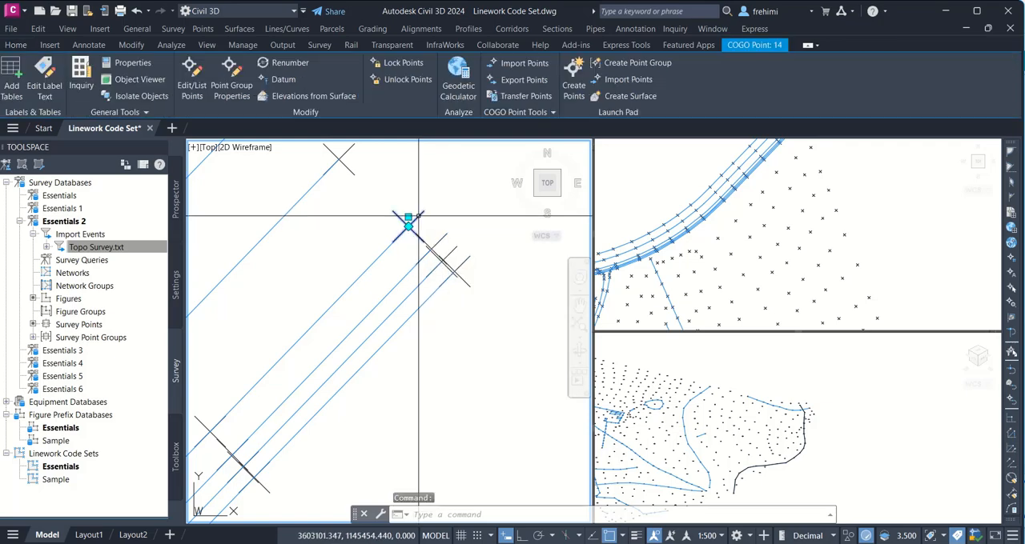
right_click(418, 220)
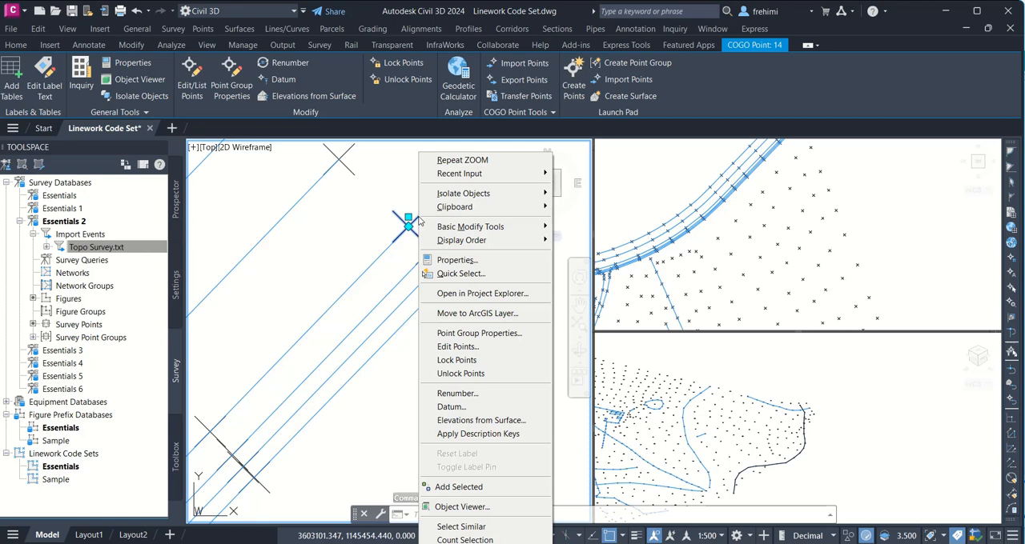
key(Escape)
key(Escape)
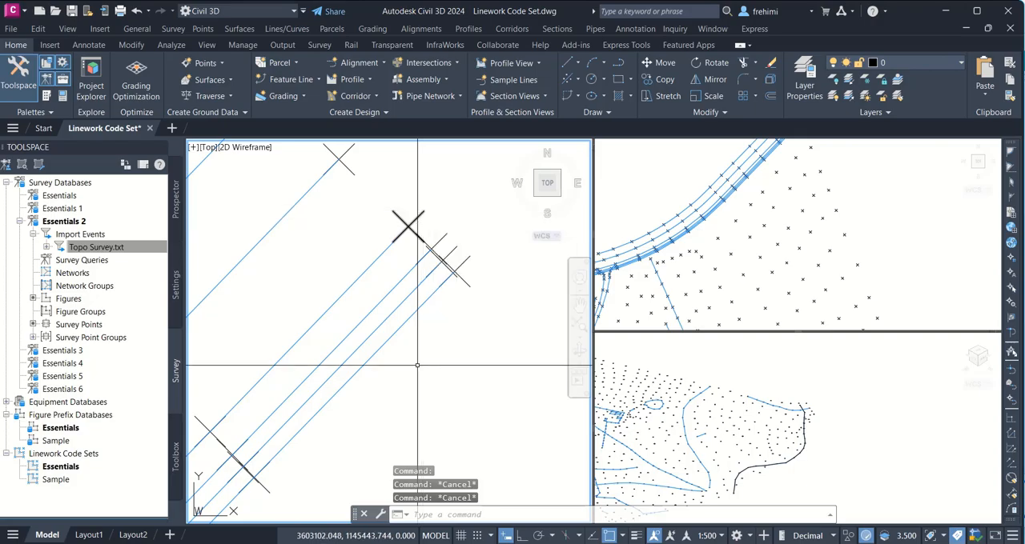
Step: Switch to File Explorer, open Topo Survey.txt from the Chapter 03 folder and highlight point 14's line with its EP BEG code
click(522, 541)
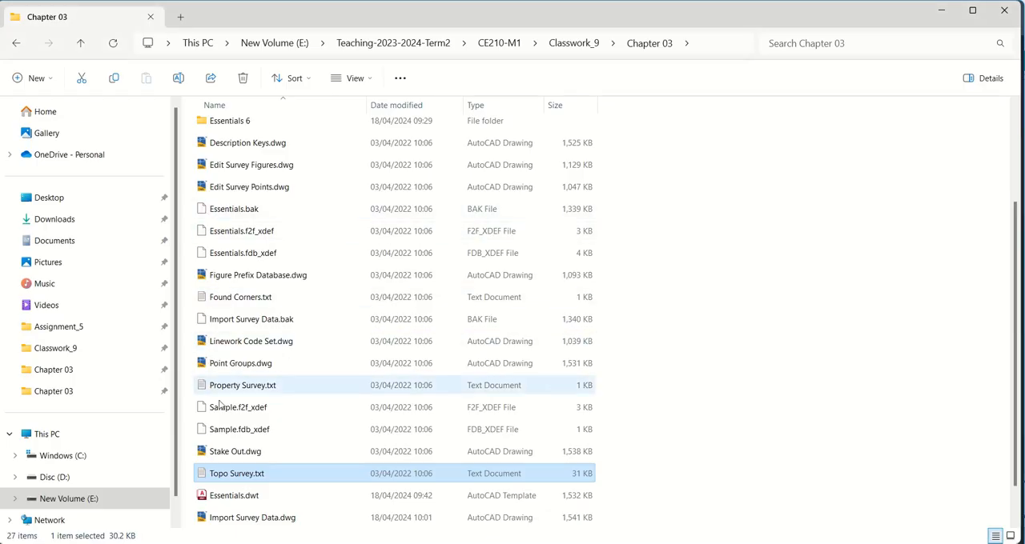
double_click(240, 474)
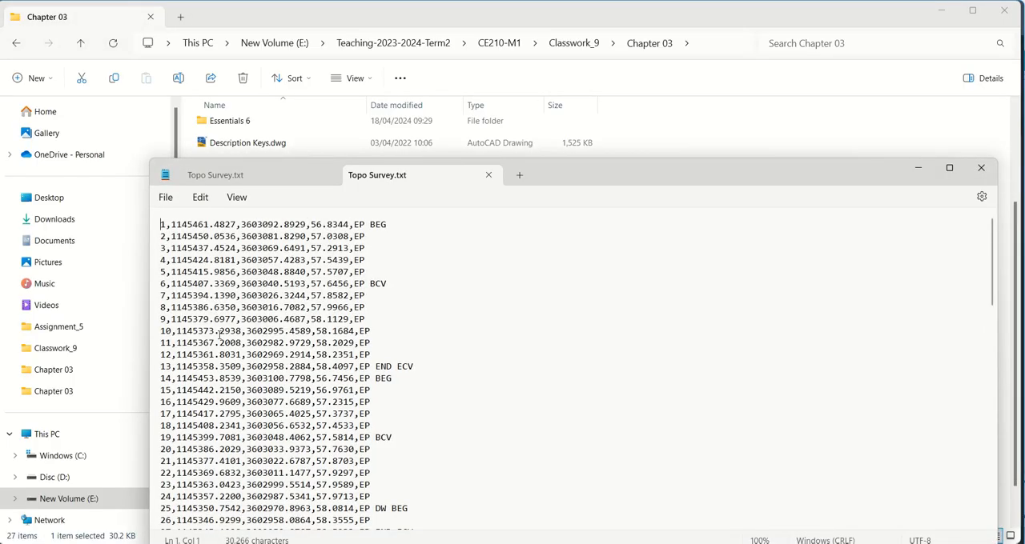
drag(160, 378, 406, 385)
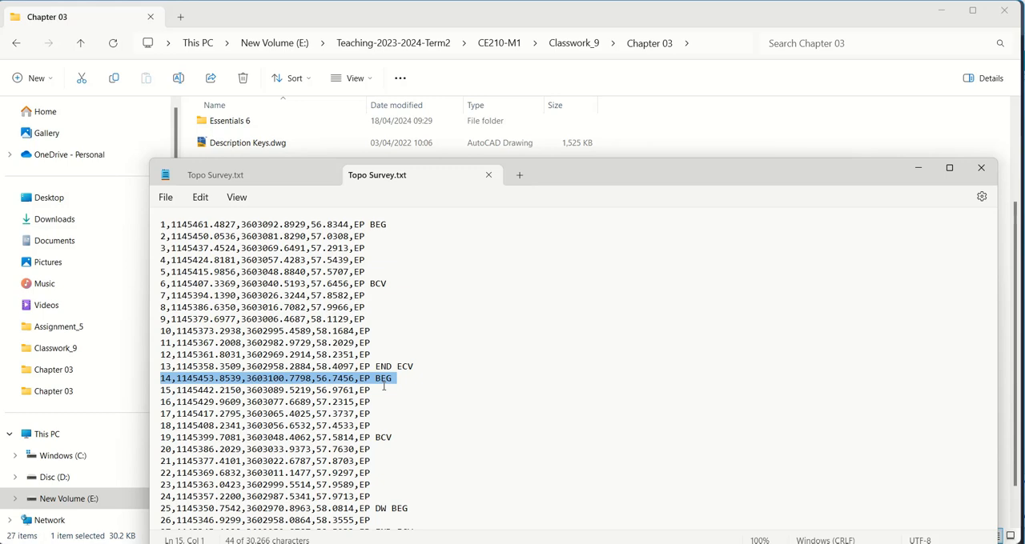
click(920, 171)
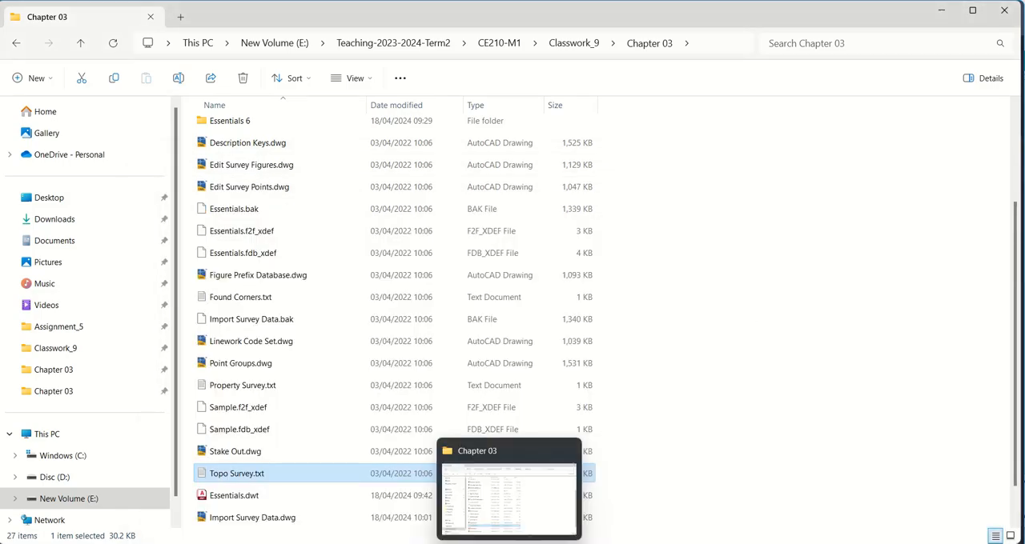
click(482, 543)
Step: Return to Civil 3D and examine the survey figures and points where the road linework ends in the southwest
scroll(418, 401, down, 10)
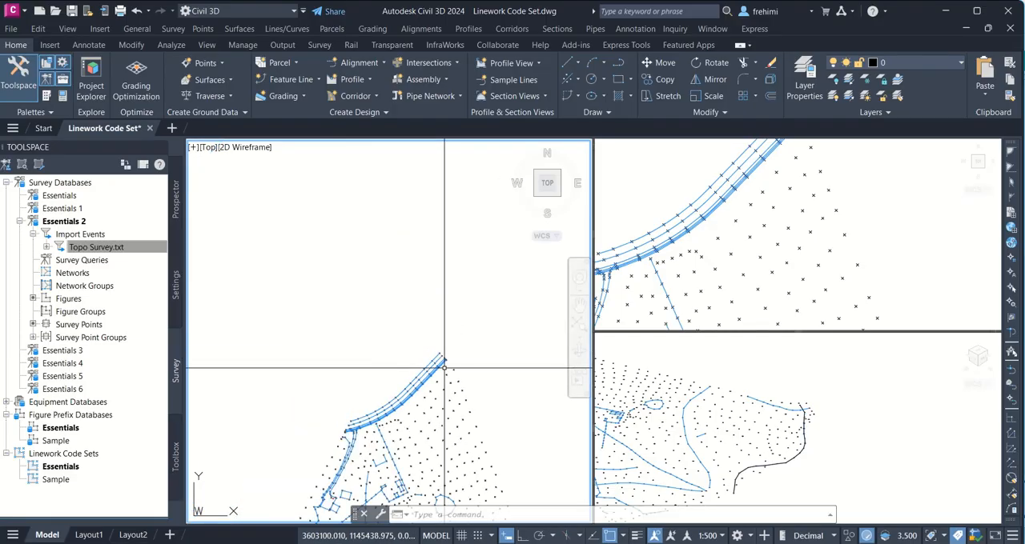
scroll(417, 400, up, 8)
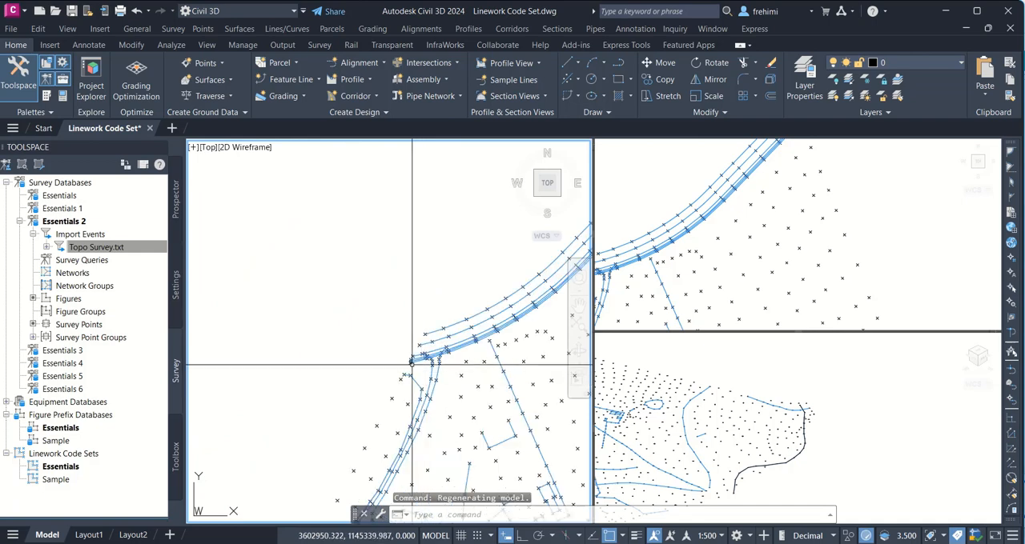
mouse_move(421, 331)
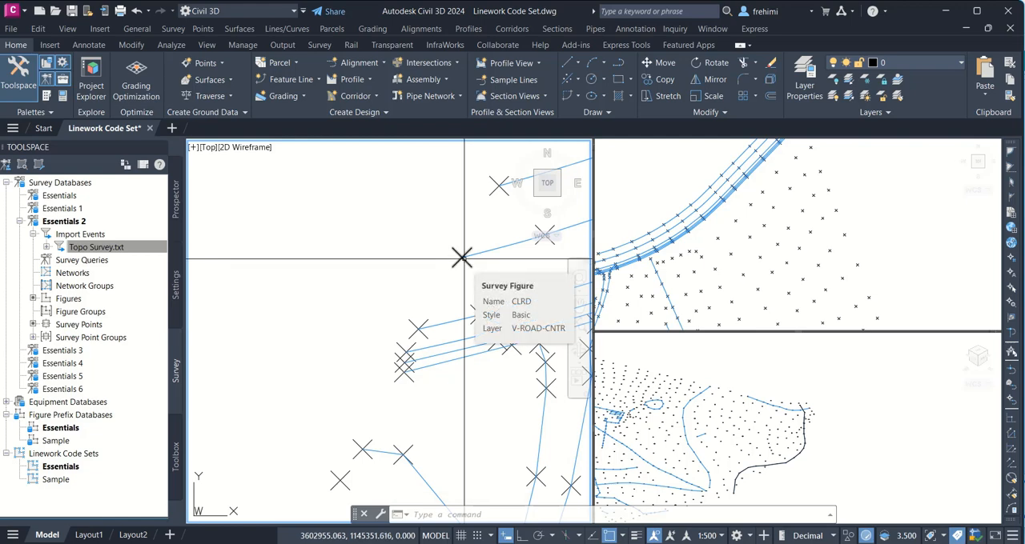
mouse_move(413, 347)
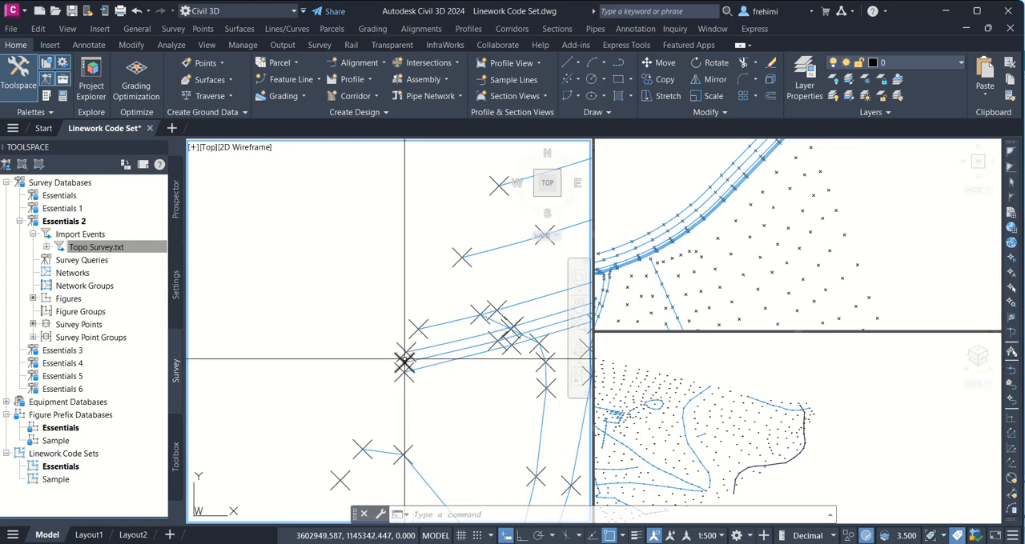
scroll(404, 362, down, 5)
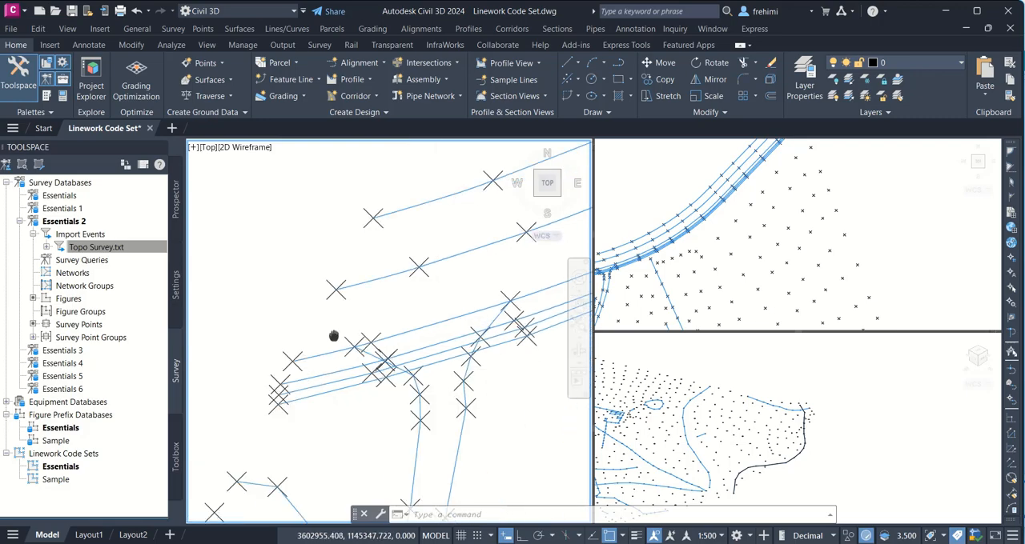
middle_drag(435, 327, 450, 350)
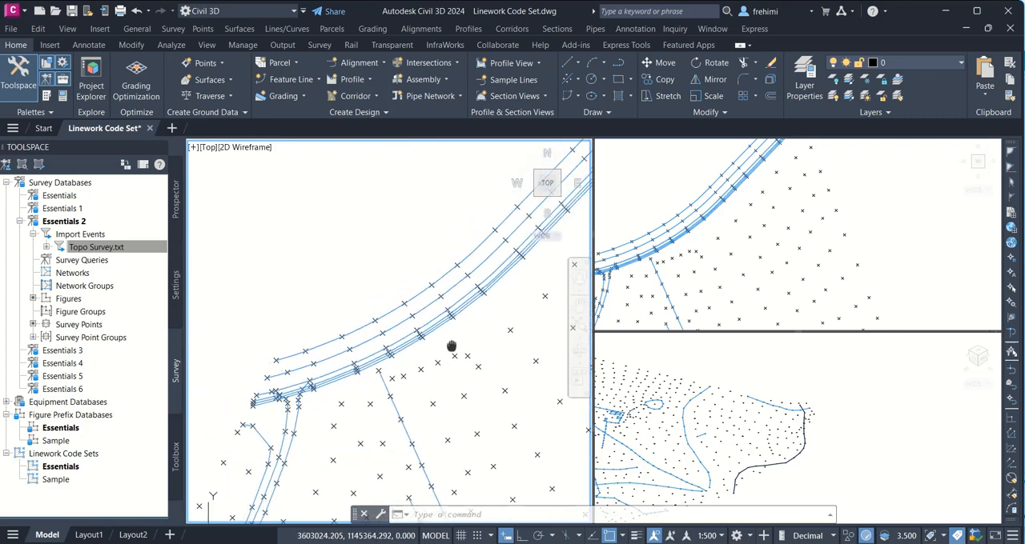
scroll(279, 386, up, 3)
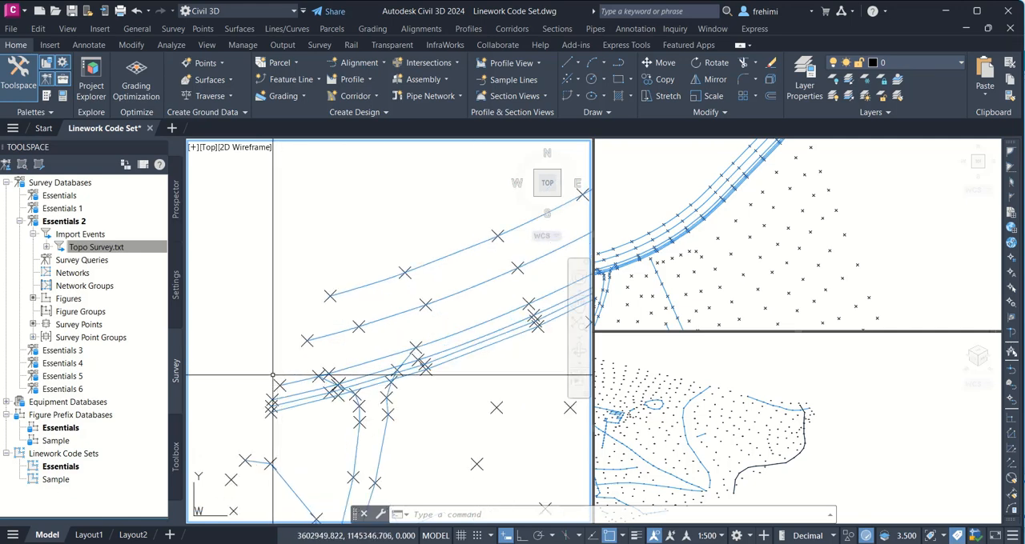
mouse_move(279, 386)
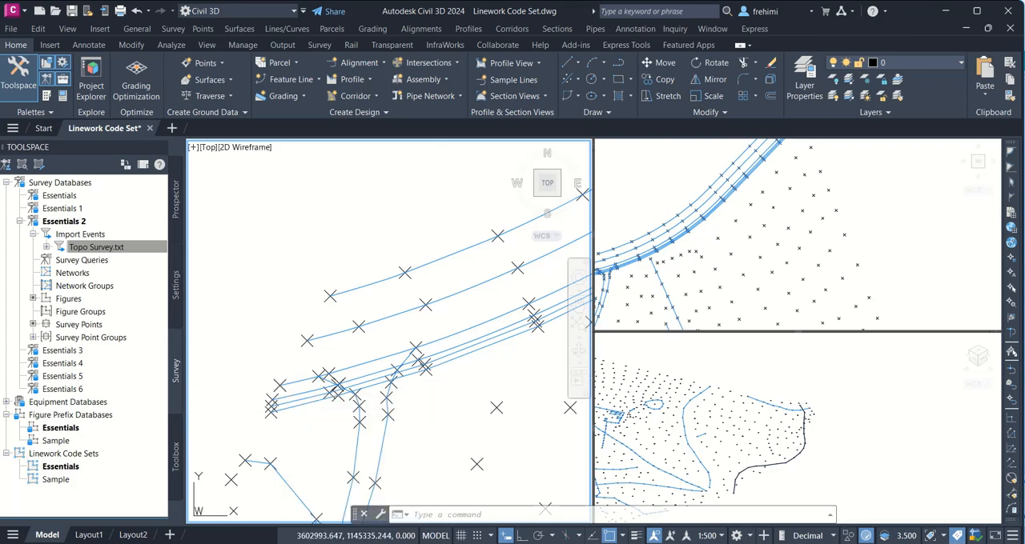
Step: Switch to the open Topo Survey.txt, highlight point 27's line with its EP END ECV code, and close the text file
click(472, 543)
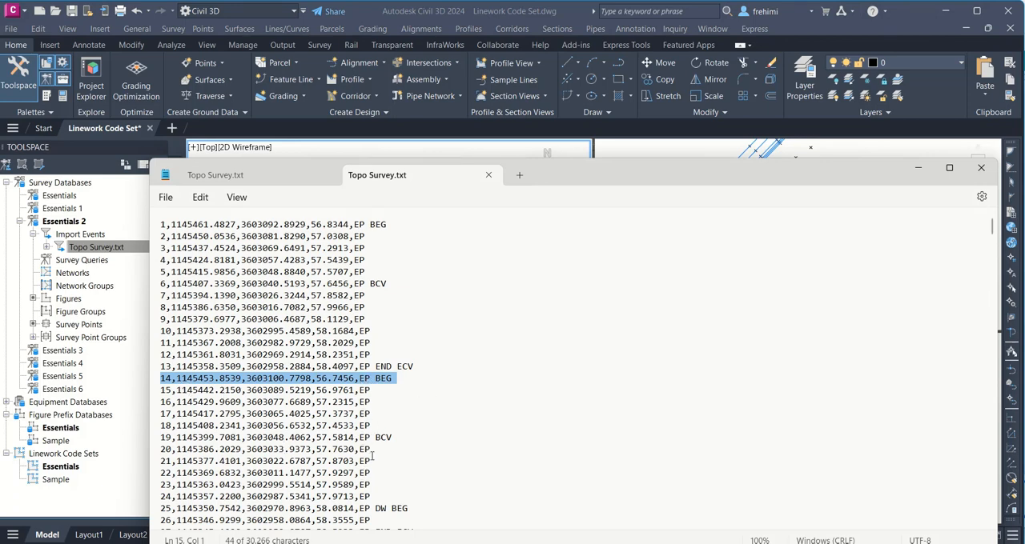
scroll(245, 404, down, 3)
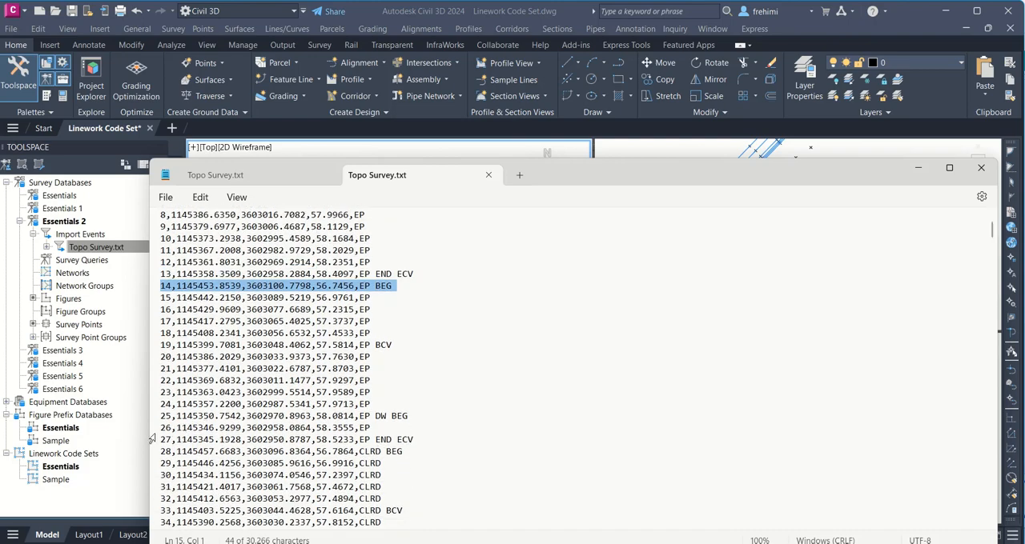
drag(162, 440, 435, 439)
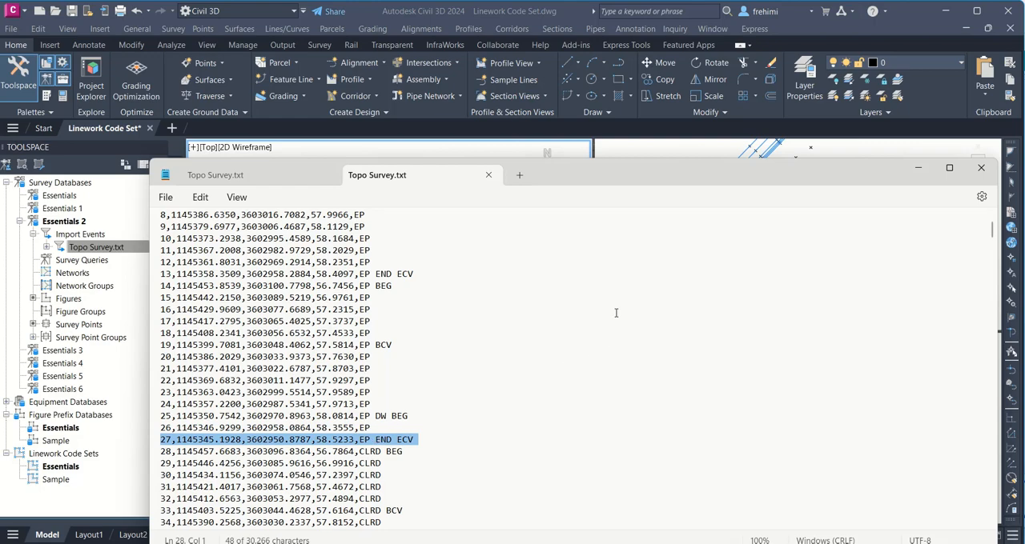
click(486, 177)
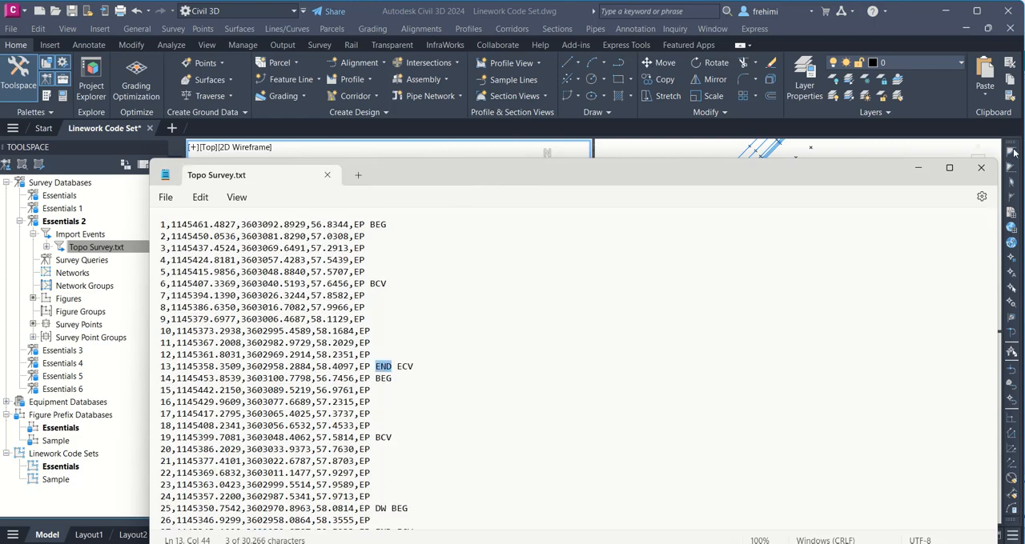
click(981, 168)
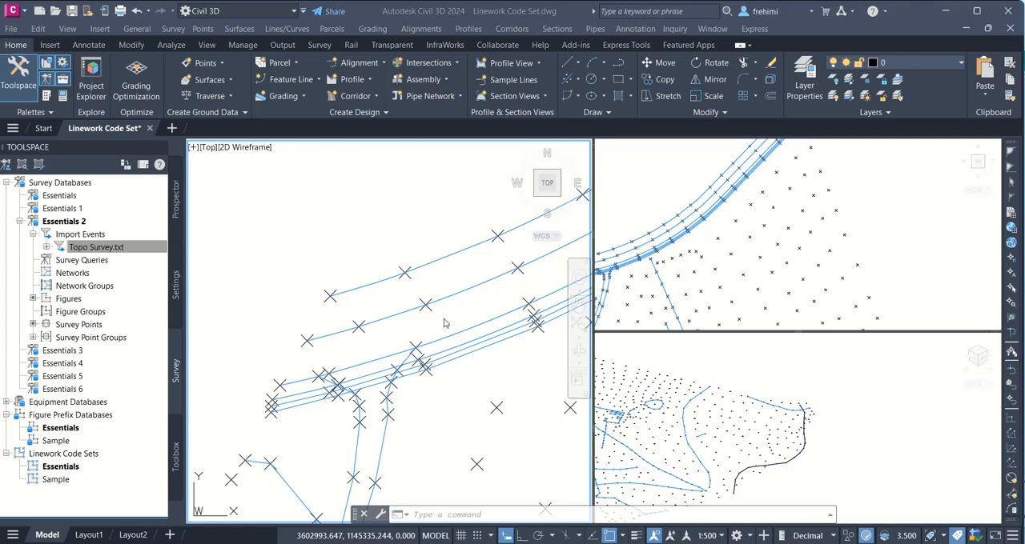
Step: Examine the closed rounded figure east of the buildings and the overall survey linework in the plan view
click(367, 251)
text(z)
key(Return)
text(e)
key(Return)
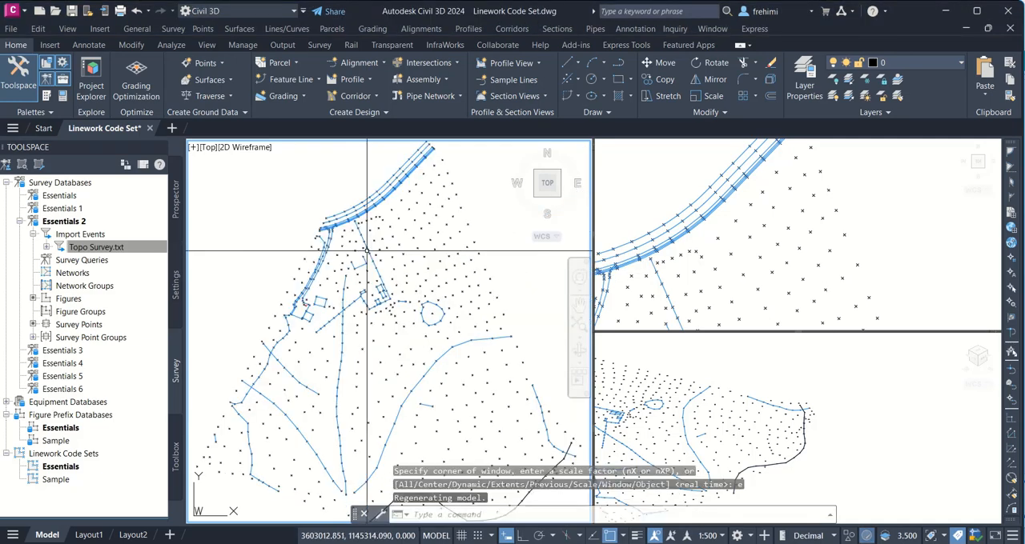
scroll(347, 337, up, 8)
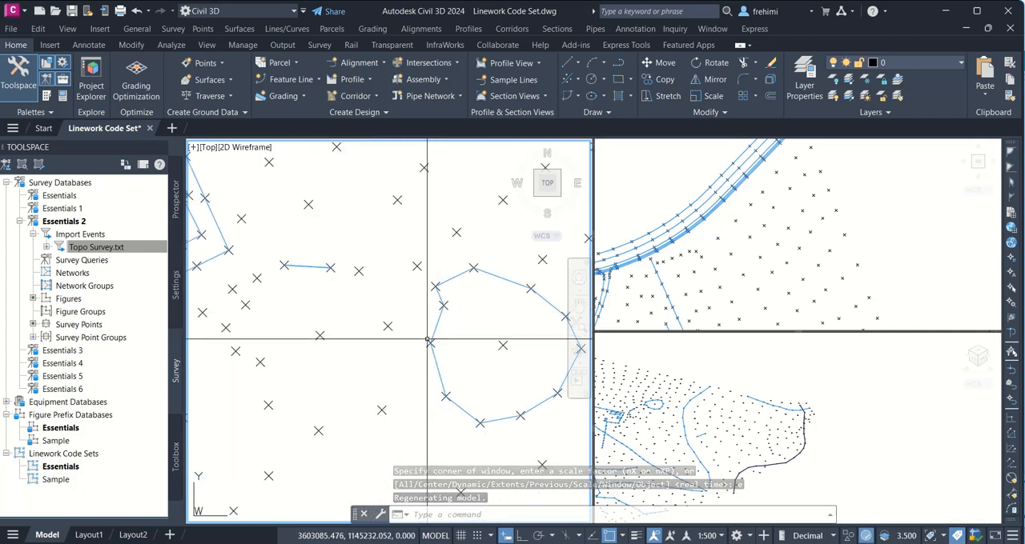
mouse_move(430, 343)
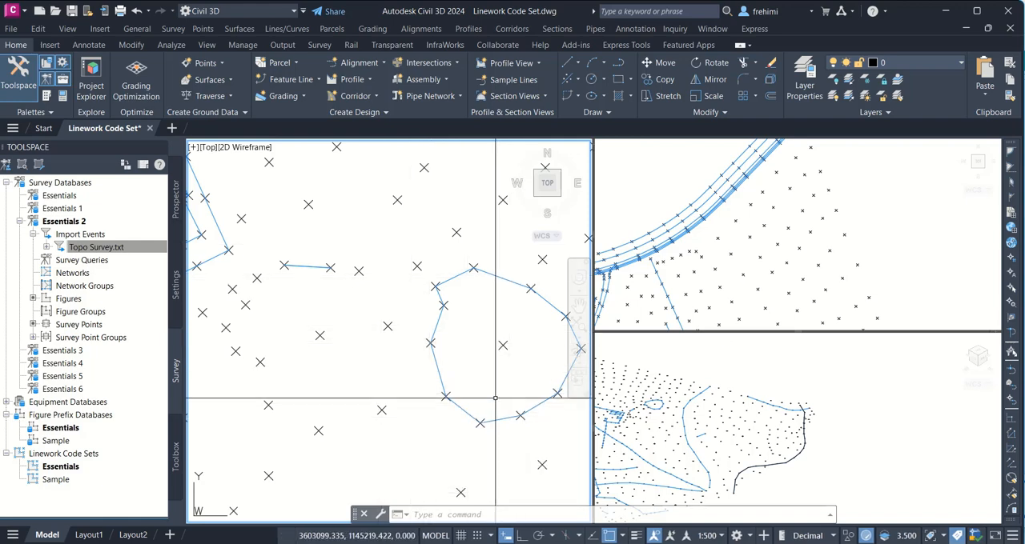
scroll(498, 394, down, 5)
scroll(496, 396, up, 6)
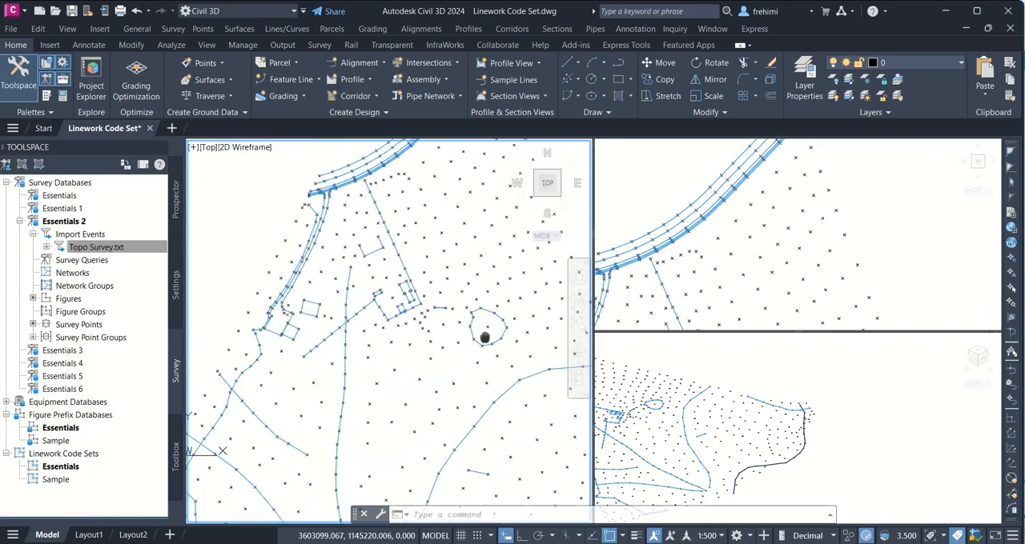
scroll(482, 336, down, 4)
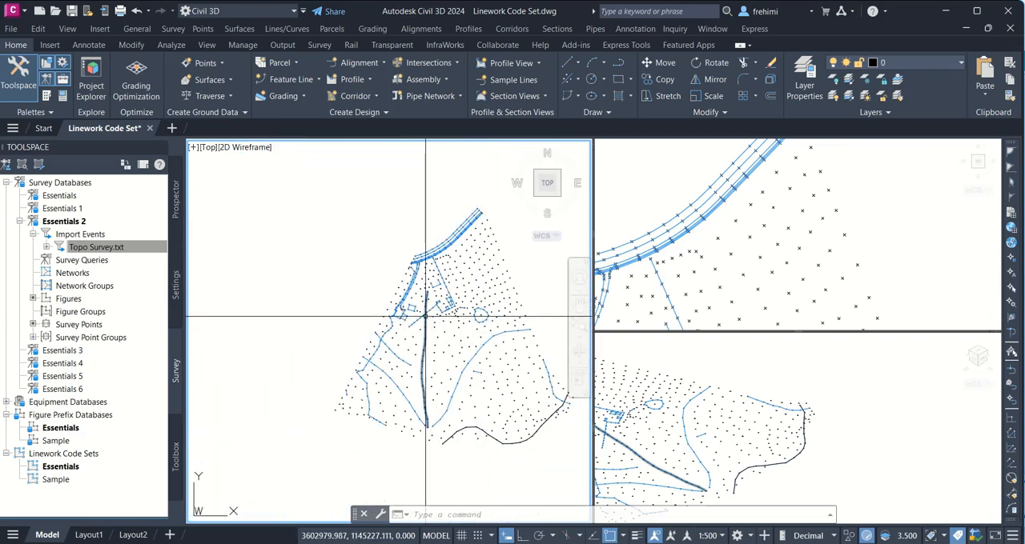
Step: Open the Sample figure prefix database for editing, review its entries, and close it without changes
mouse_move(425, 318)
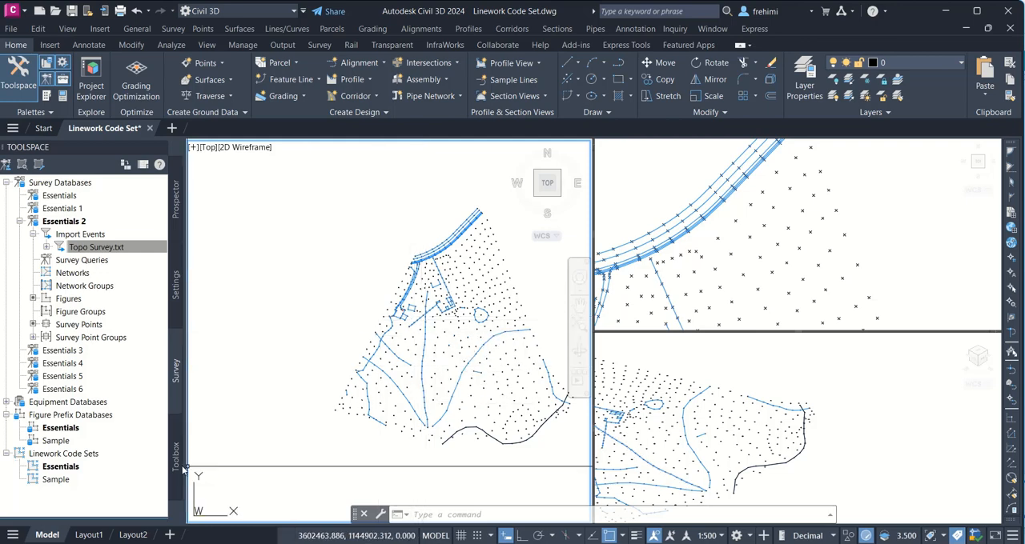
click(64, 432)
click(55, 441)
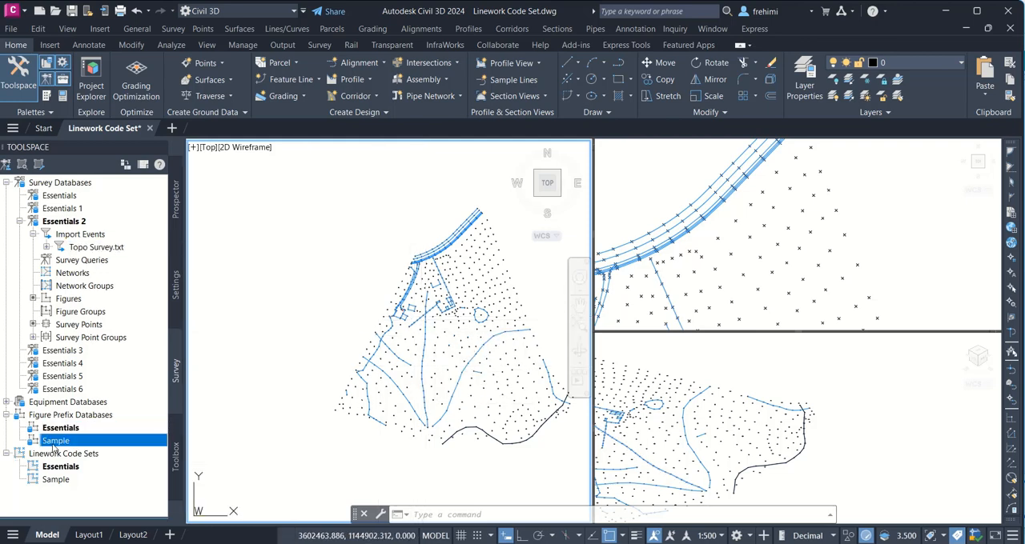
right_click(55, 441)
click(112, 453)
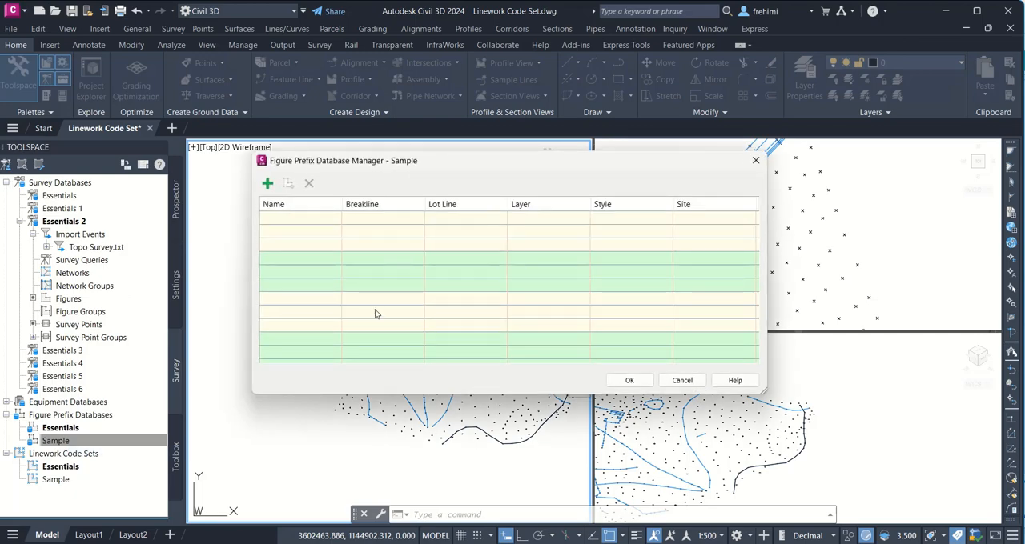
click(755, 160)
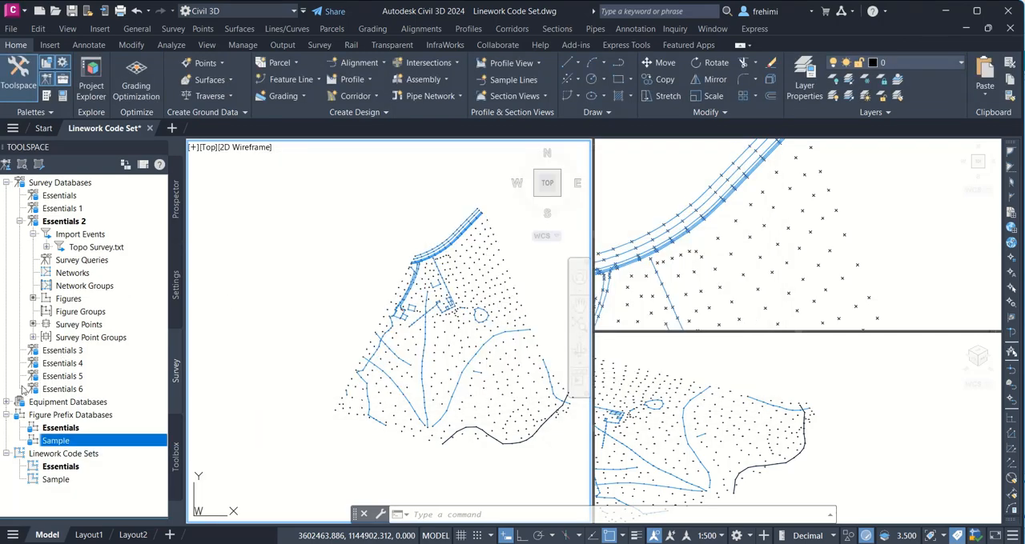
Step: Open the Essentials figure prefix database, review its names, breakline settings, layers and styles, and close it without changes
click(60, 427)
right_click(60, 428)
click(112, 437)
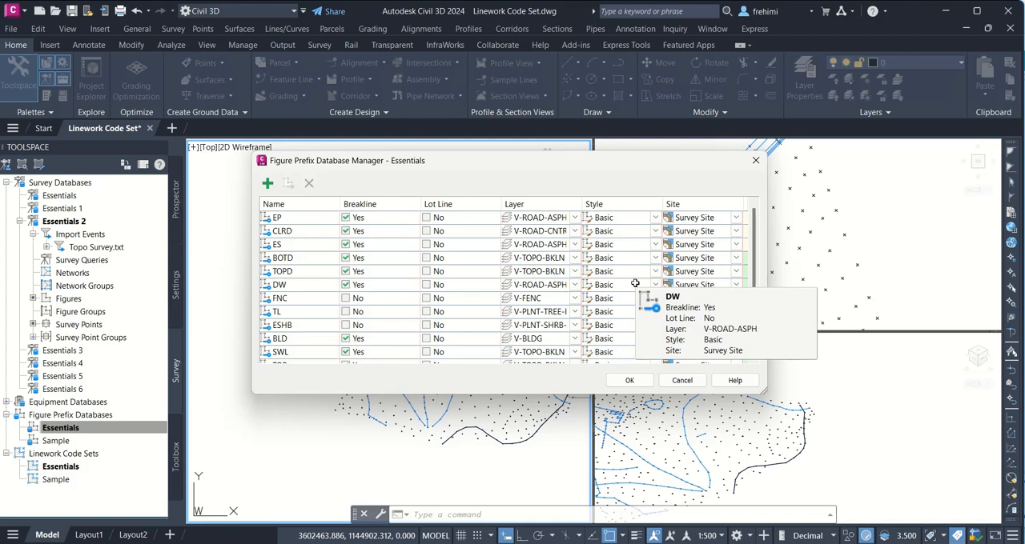
click(755, 160)
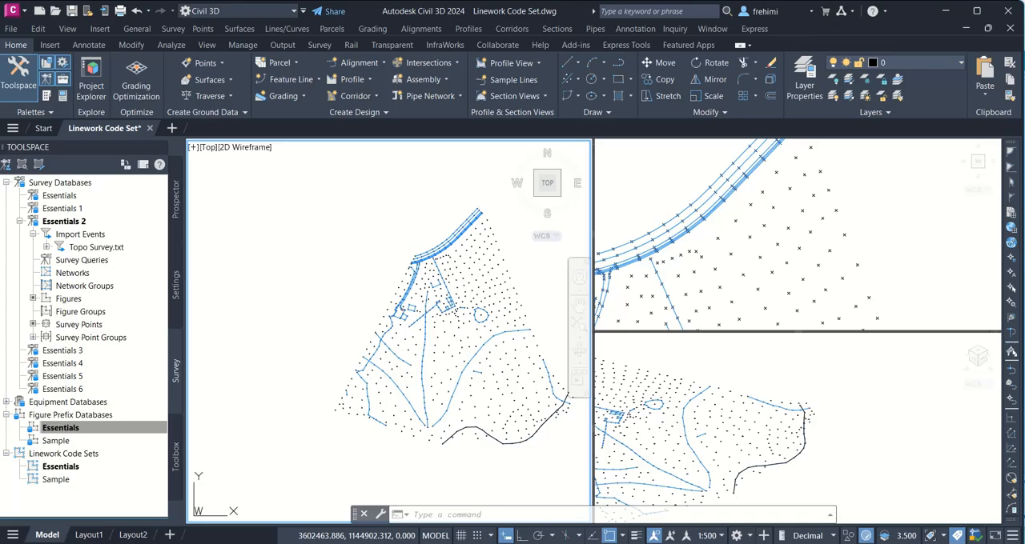
Step: Switch to CE210_ClassWork_9.pdf in Foxit PDF Reader and read the remaining Exercise 3 instructions through step 15
key(alt+Tab)
scroll(547, 395, down, 4)
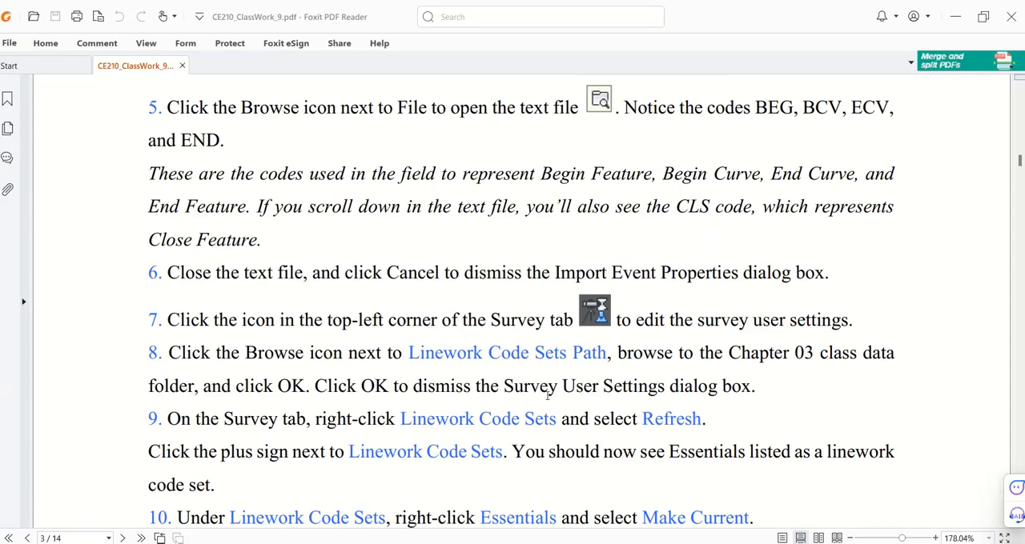
scroll(547, 395, down, 3)
scroll(546, 396, down, 2)
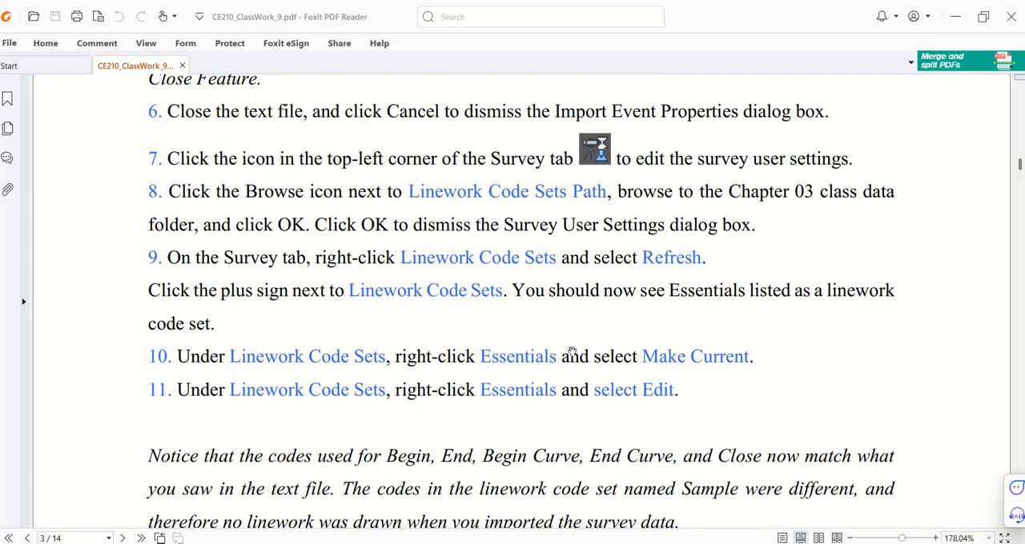
scroll(578, 336, down, 8)
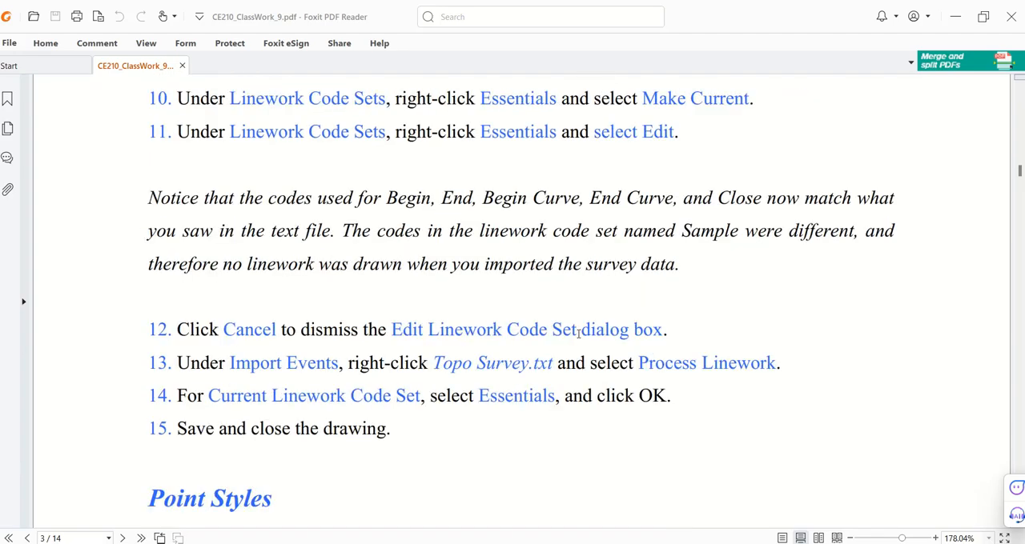
Step: Return to Civil 3D, save Linework Code Set.dwg and close the drawing
key(alt+Tab)
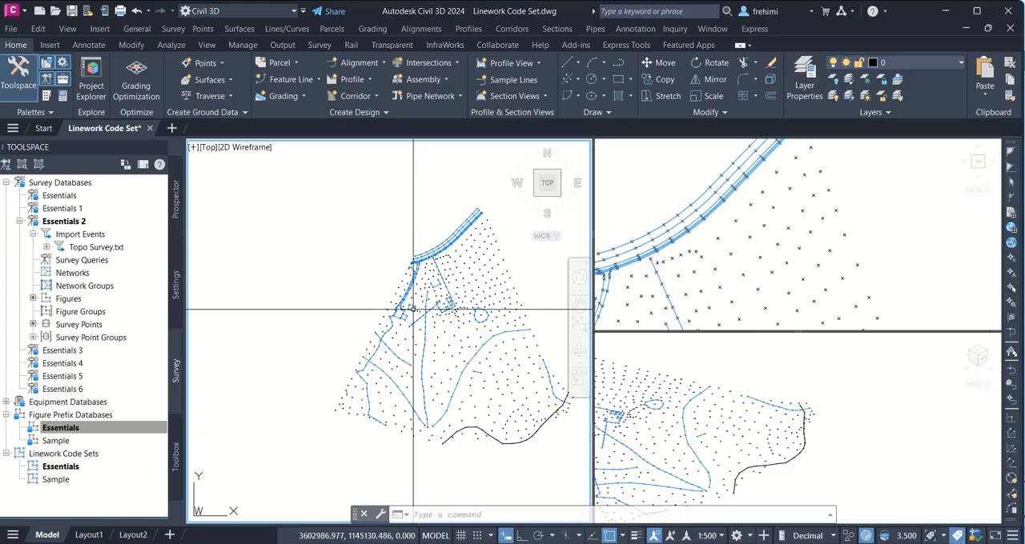
click(72, 11)
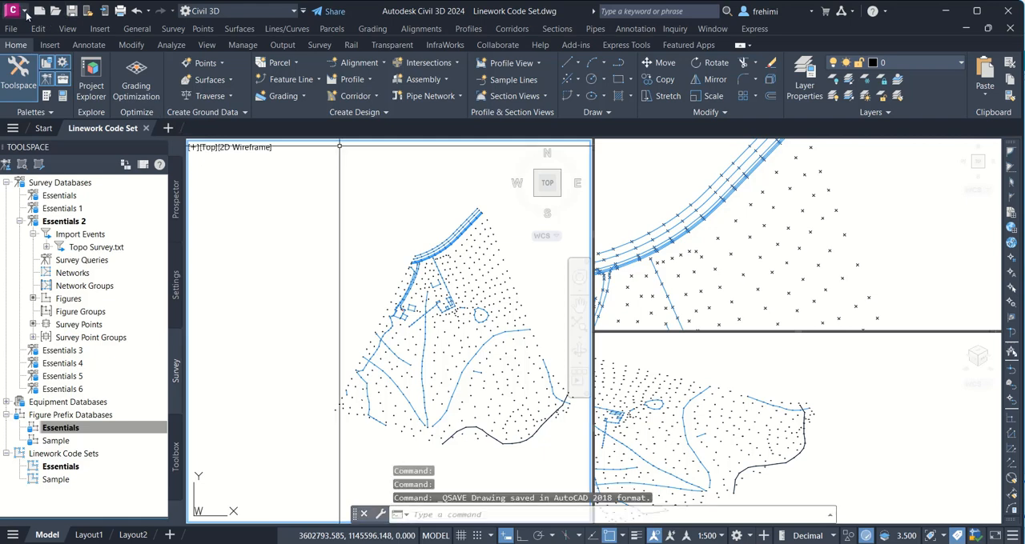
click(27, 13)
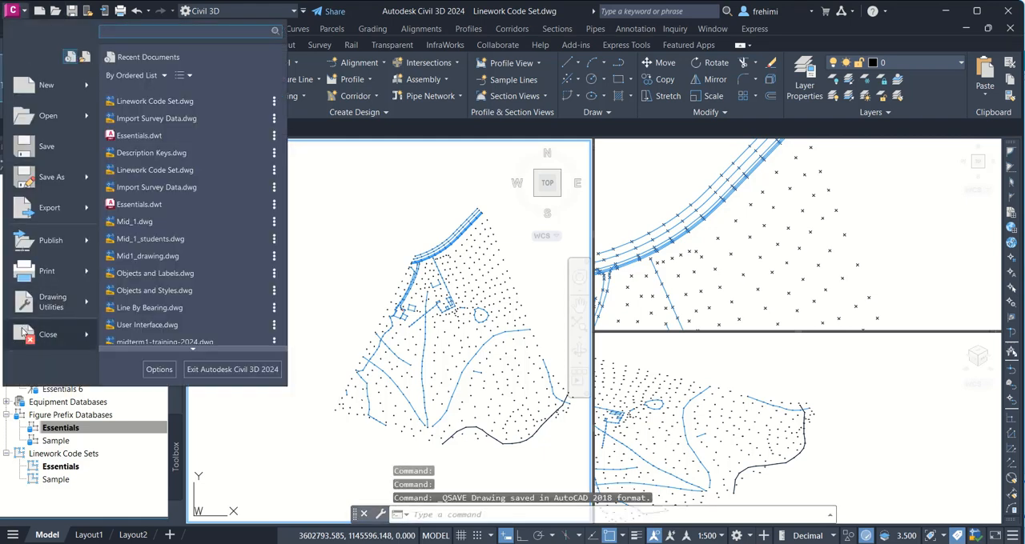
key(Escape)
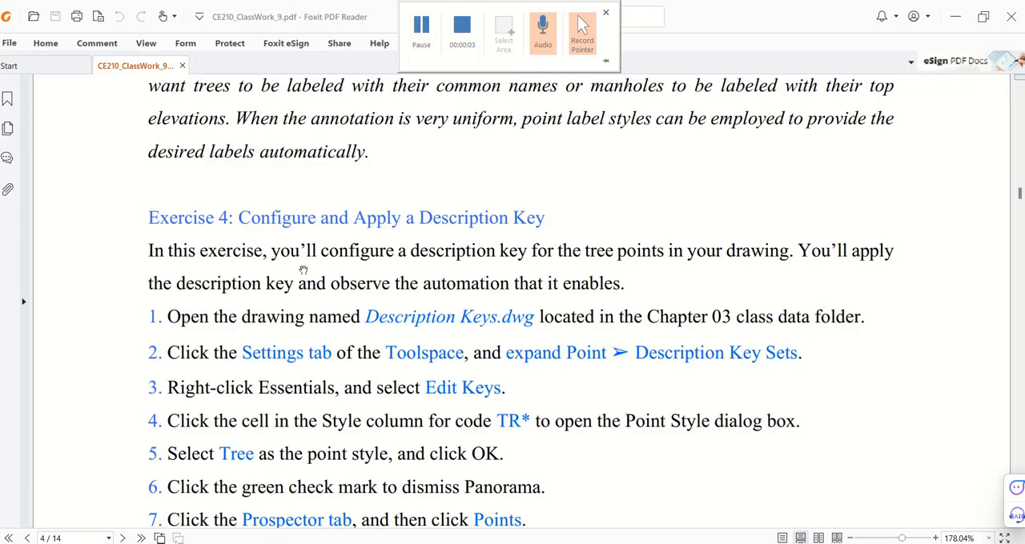
Step: Read the Exercise 4 instructions in the PDF, then open Description Keys.dwg from the Chapter 03 folder in Civil 3D and dismiss the version notice
scroll(309, 288, down, 3)
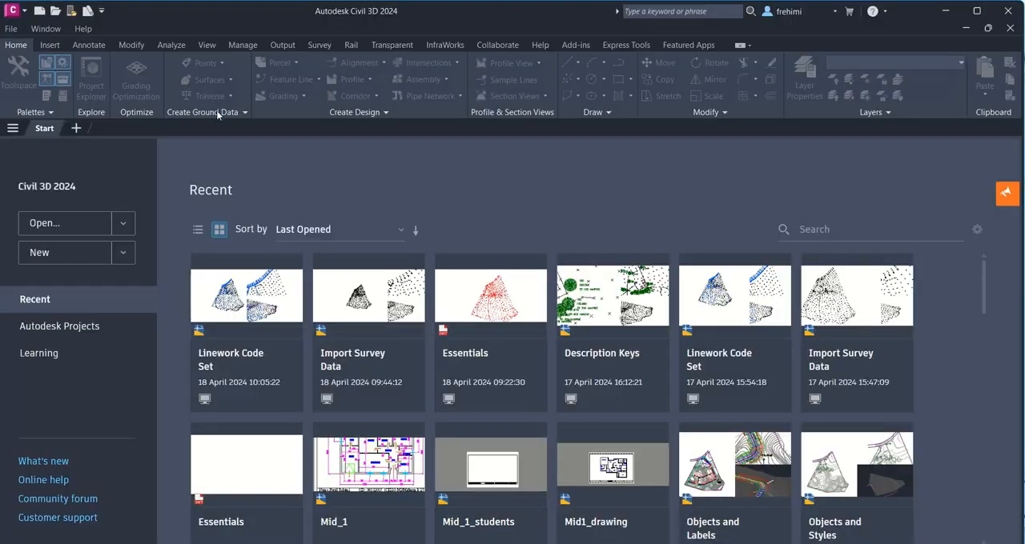
click(24, 15)
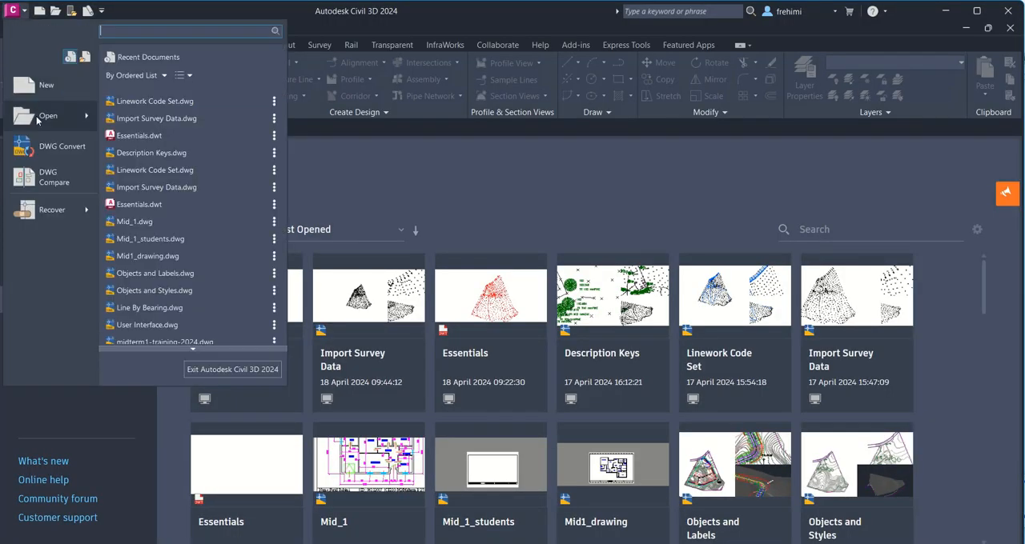
mouse_move(37, 119)
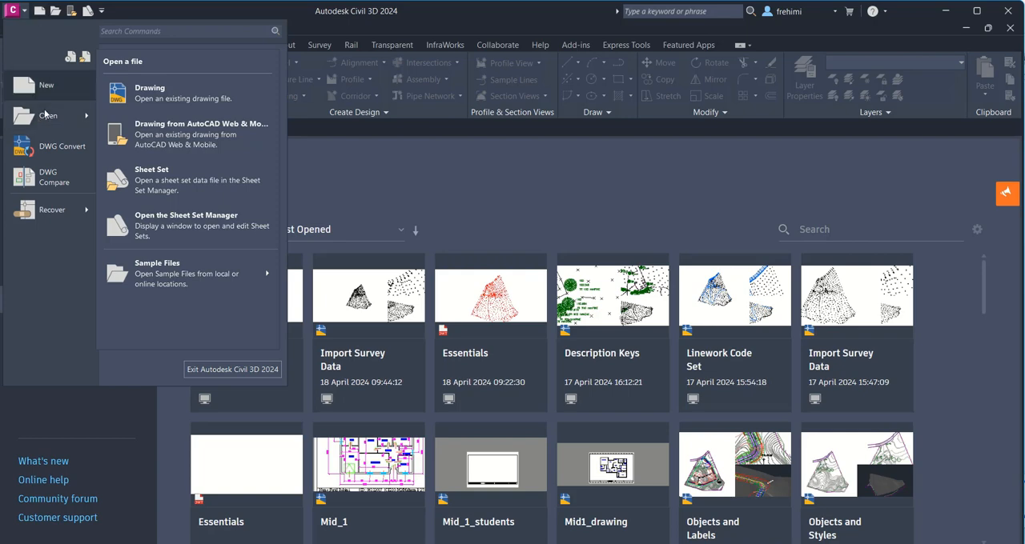
click(129, 106)
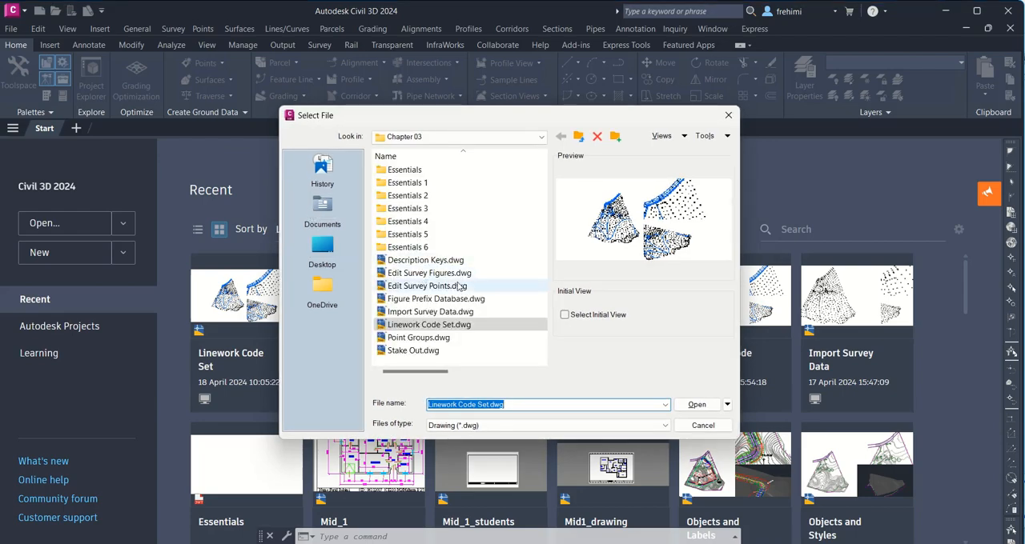
click(440, 263)
click(695, 405)
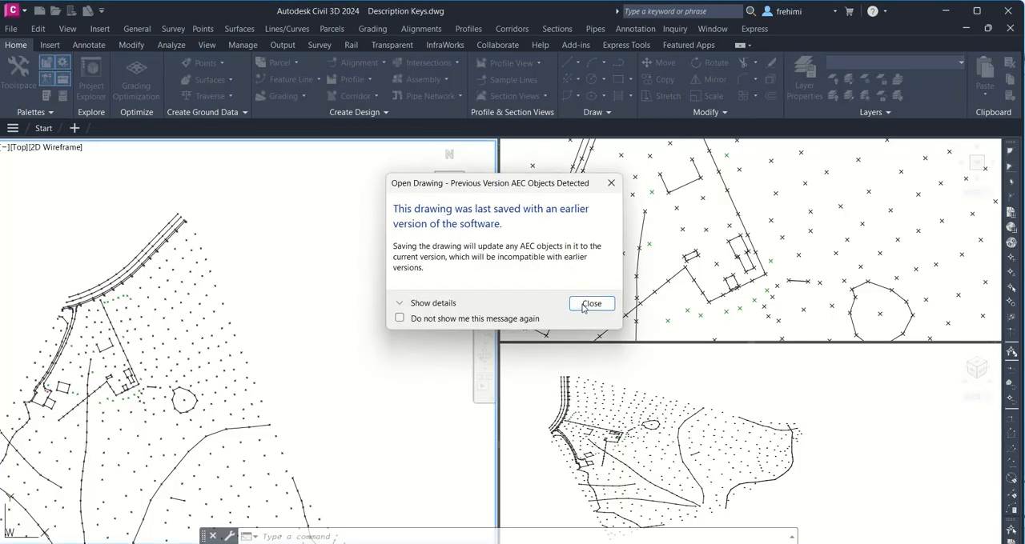
click(589, 305)
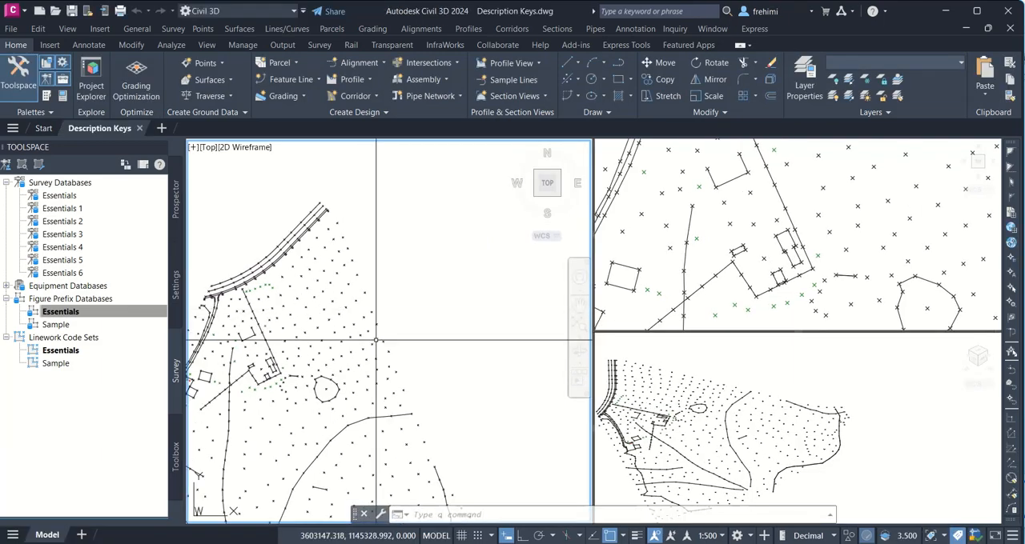
Step: Widen the large plan viewport and enlarge the green tree points near the buildings in the smaller top-view viewport
mouse_move(404, 332)
middle_down()
mouse_move(464, 270)
mouse_move(514, 245)
middle_up()
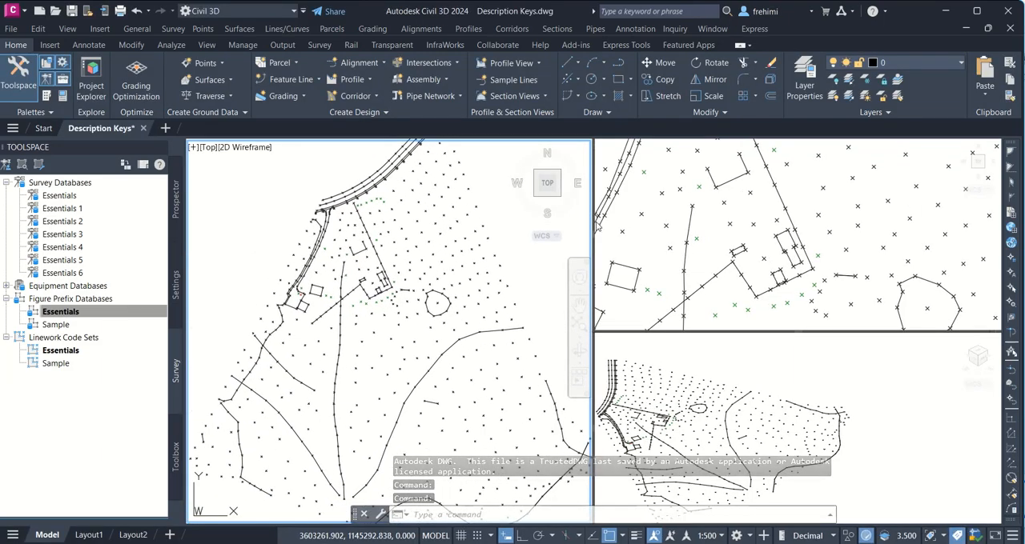
drag(592, 228, 715, 238)
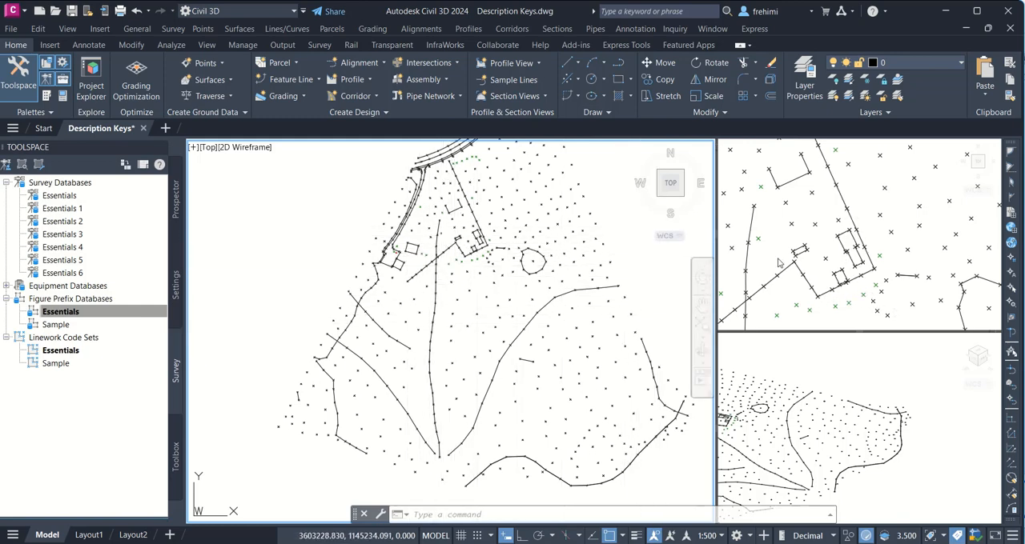
click(861, 252)
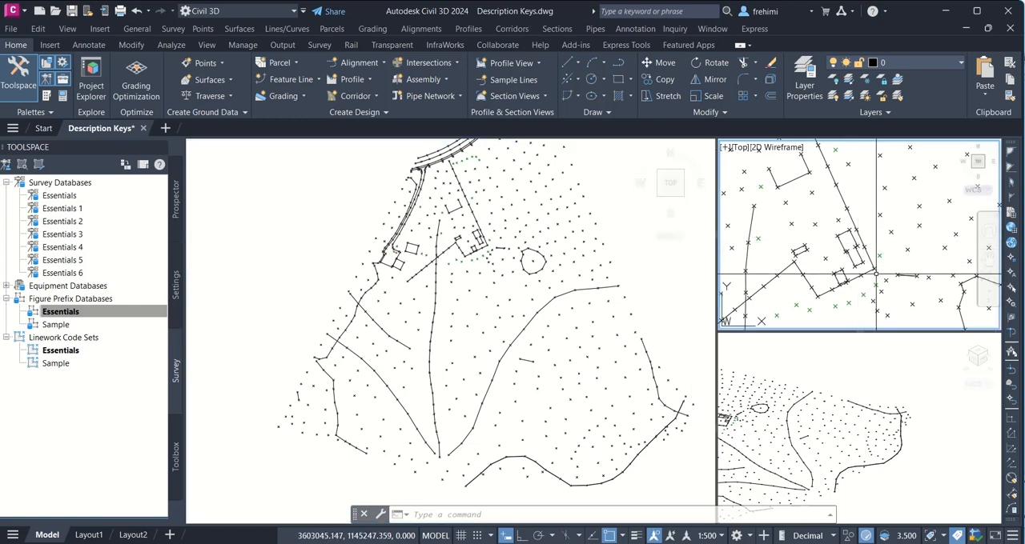
scroll(876, 274, up, 2)
middle_drag(876, 274, 876, 217)
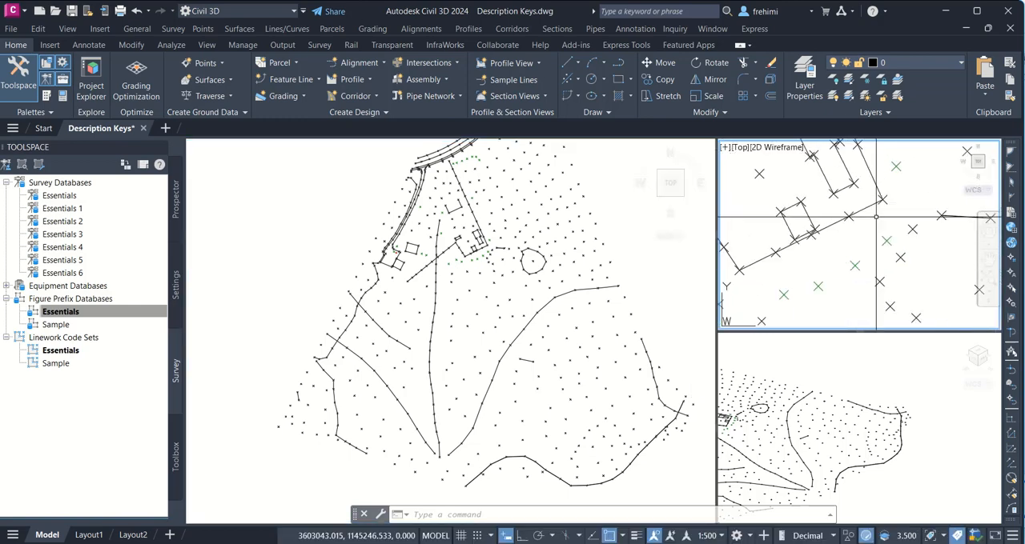
mouse_move(855, 266)
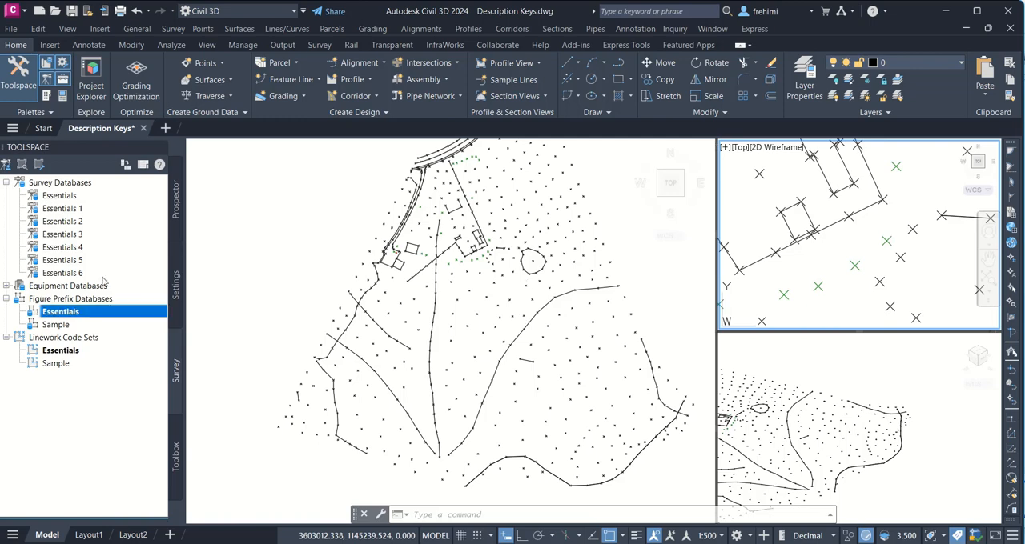
Step: Expand the Point collection in the drawing settings and review its Point Styles and Label Styles lists
click(176, 286)
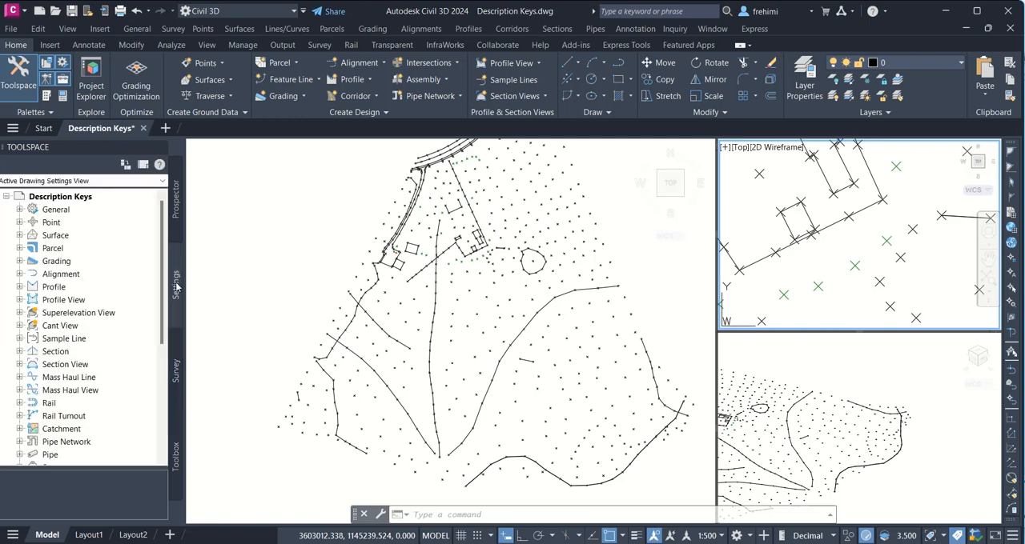
click(20, 223)
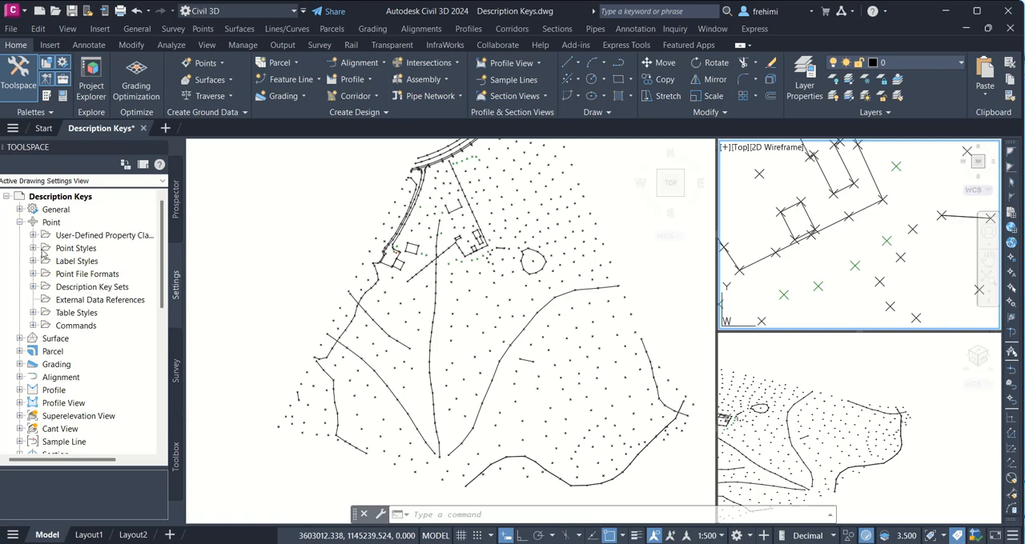
click(37, 249)
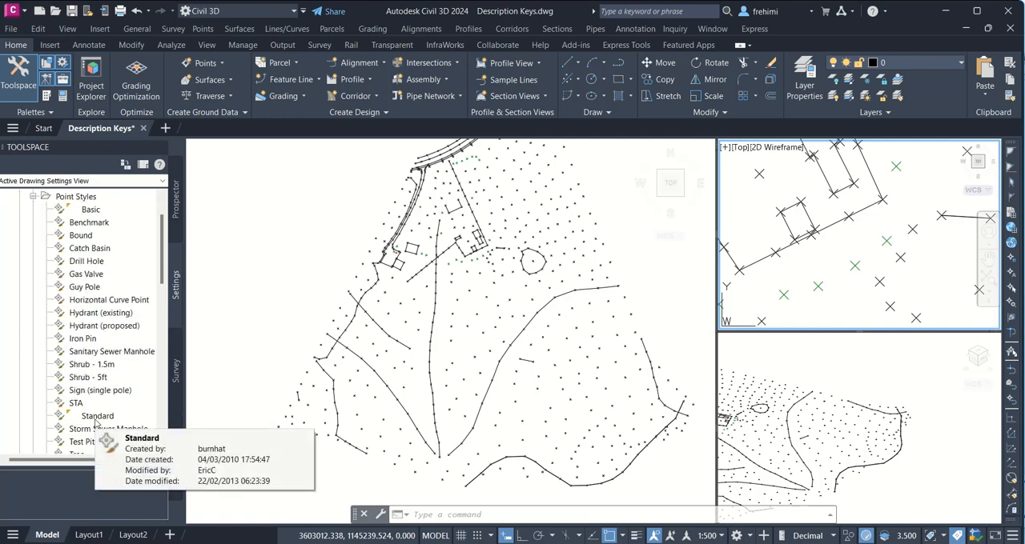
click(33, 197)
click(32, 209)
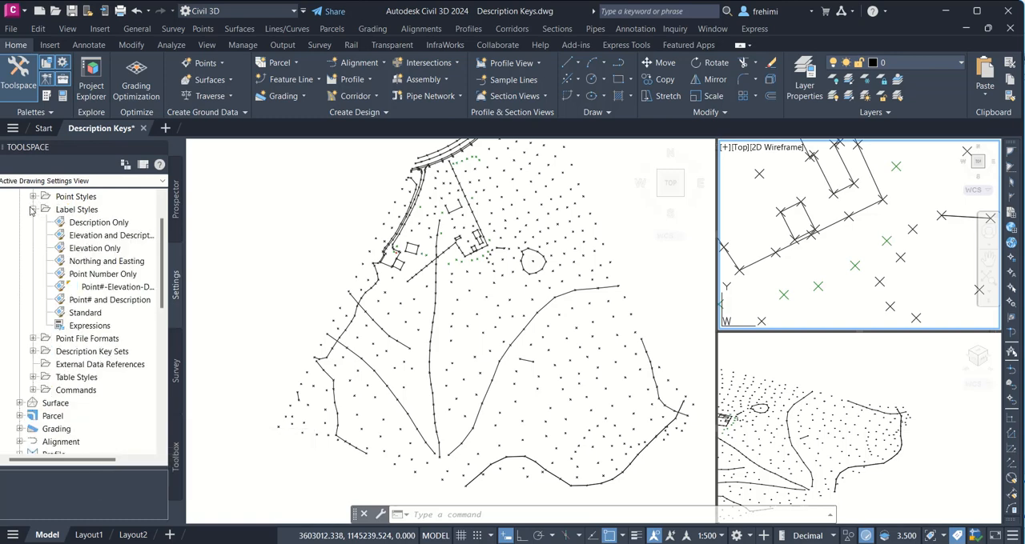
click(32, 209)
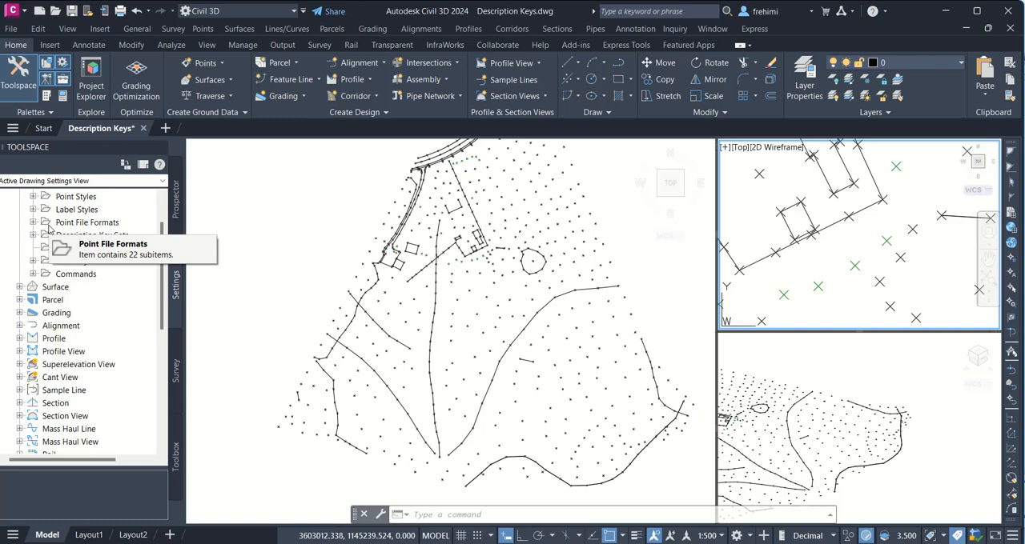
Step: Expand Description Key Sets, view the properties of the Essentials set, and close them without changes
click(33, 236)
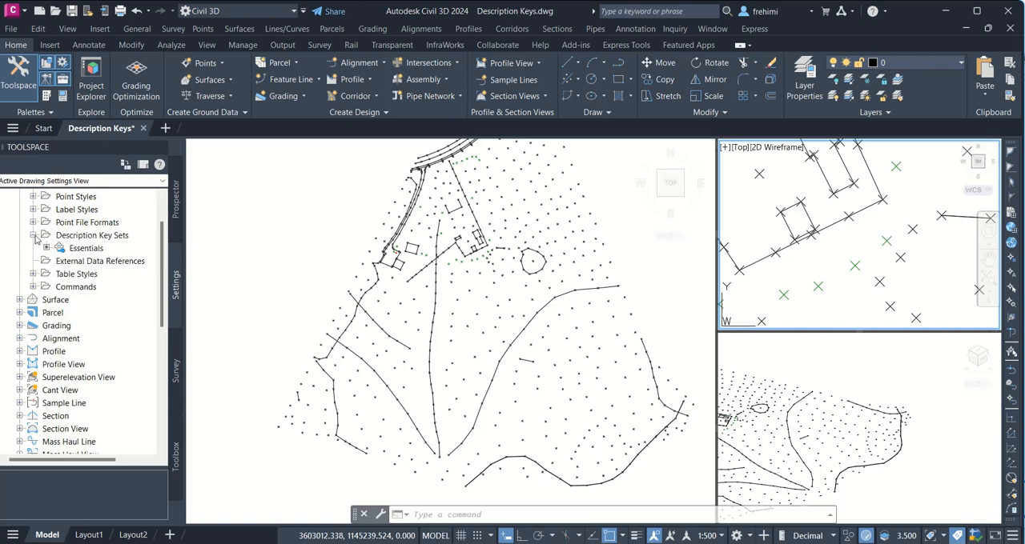
click(80, 249)
right_click(81, 251)
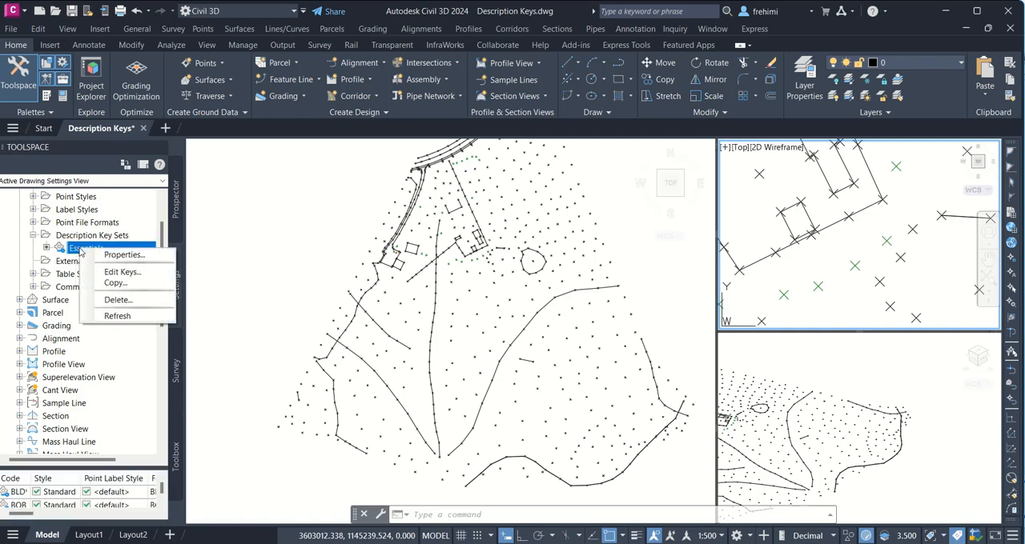
click(120, 255)
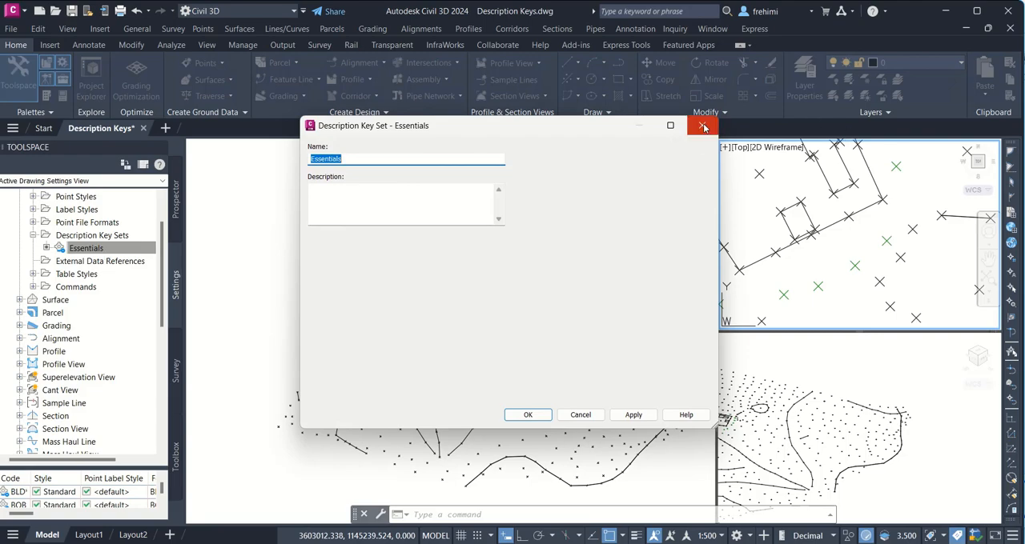
click(703, 128)
Step: Open the keys of the Essentials description key set for editing and locate the row for code TR*
right_click(120, 247)
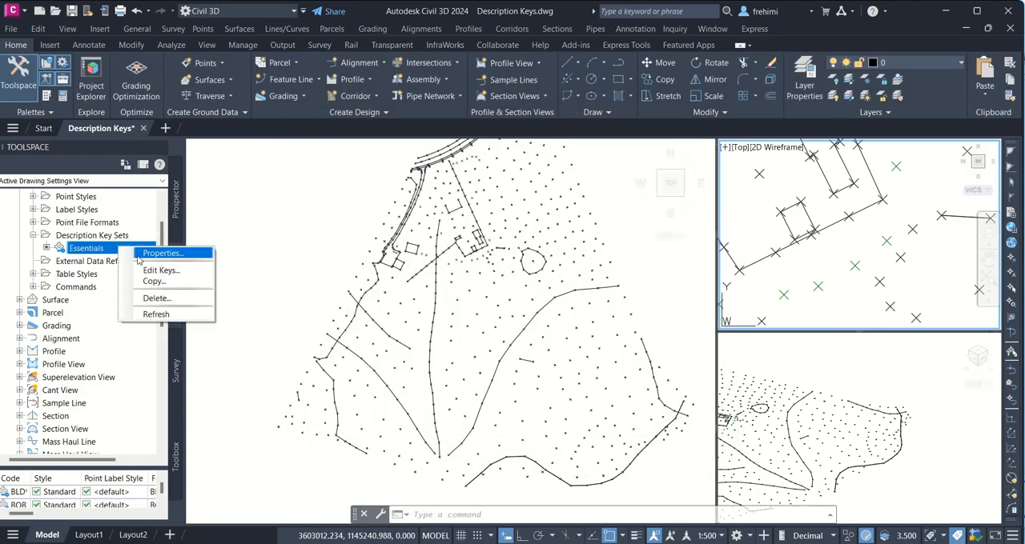
click(161, 270)
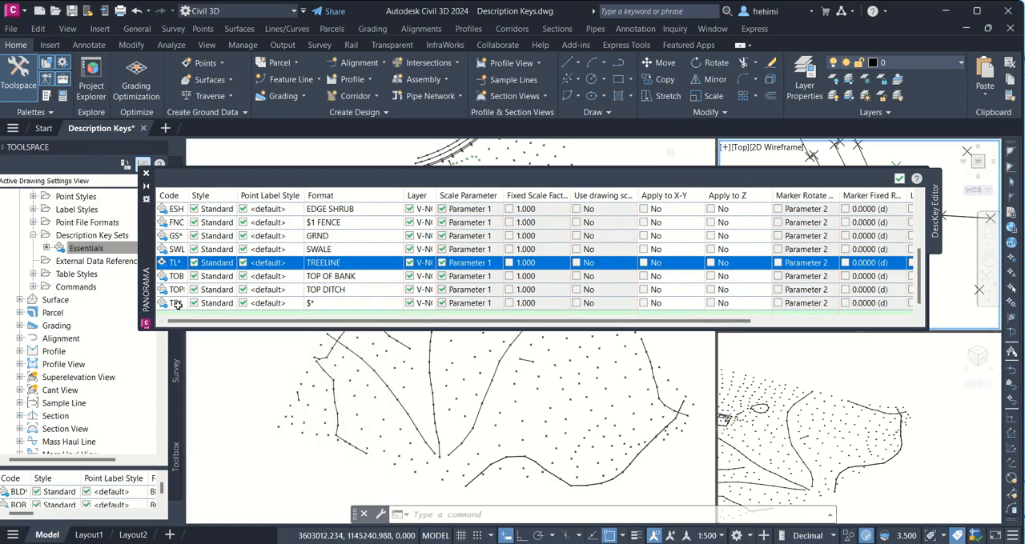
mouse_move(177, 305)
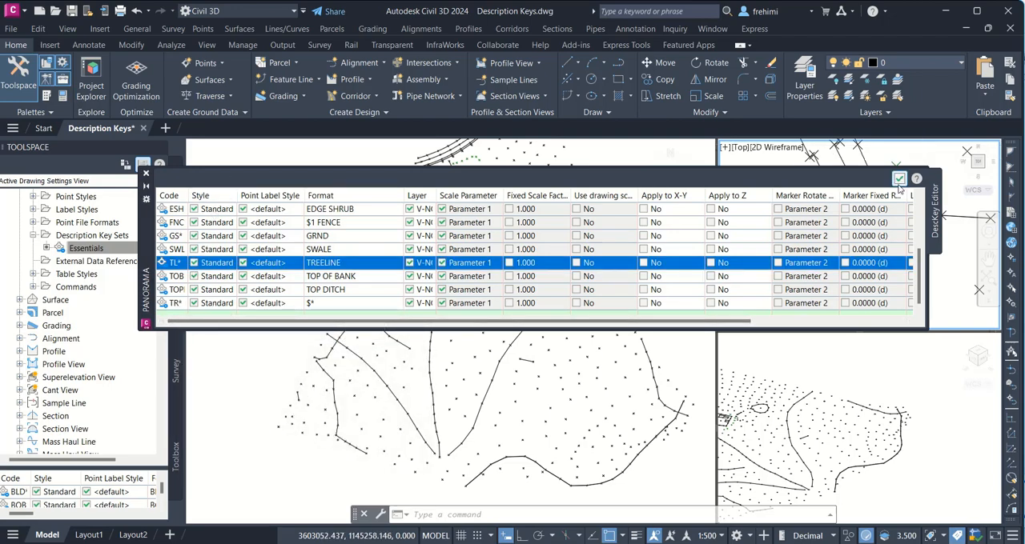
Step: Close the description key editor and apply the description keys to the Topo Survey point group
click(146, 173)
click(176, 210)
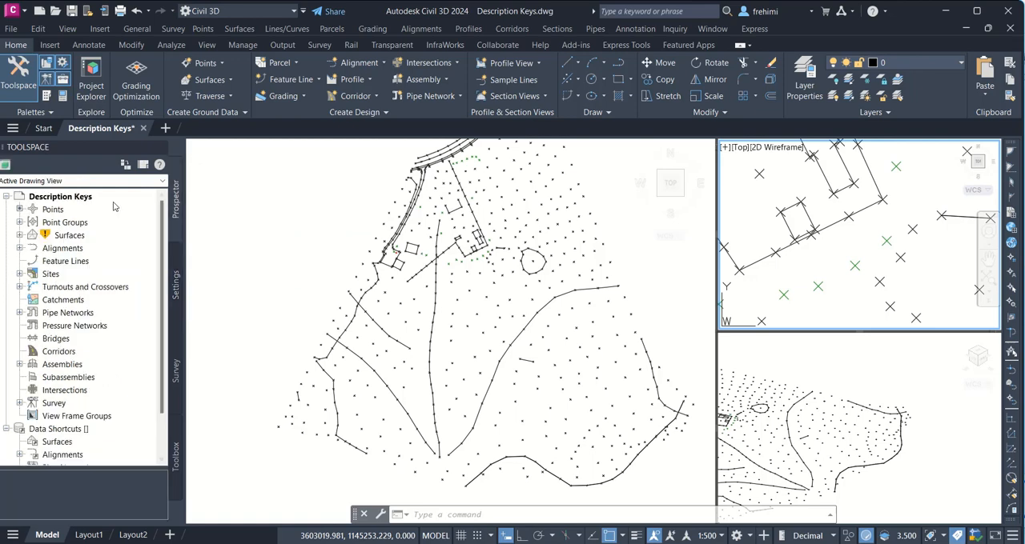
right_click(50, 213)
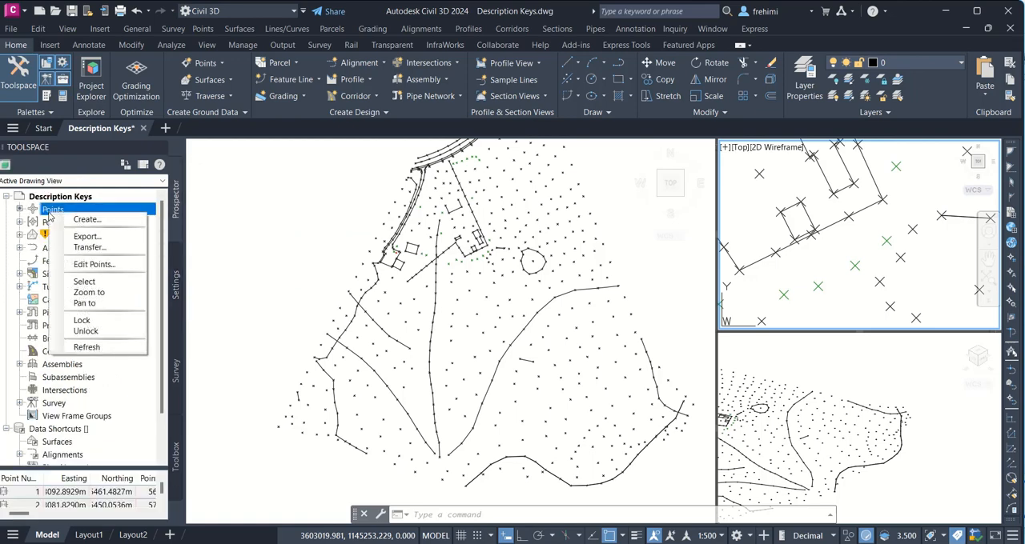
click(19, 222)
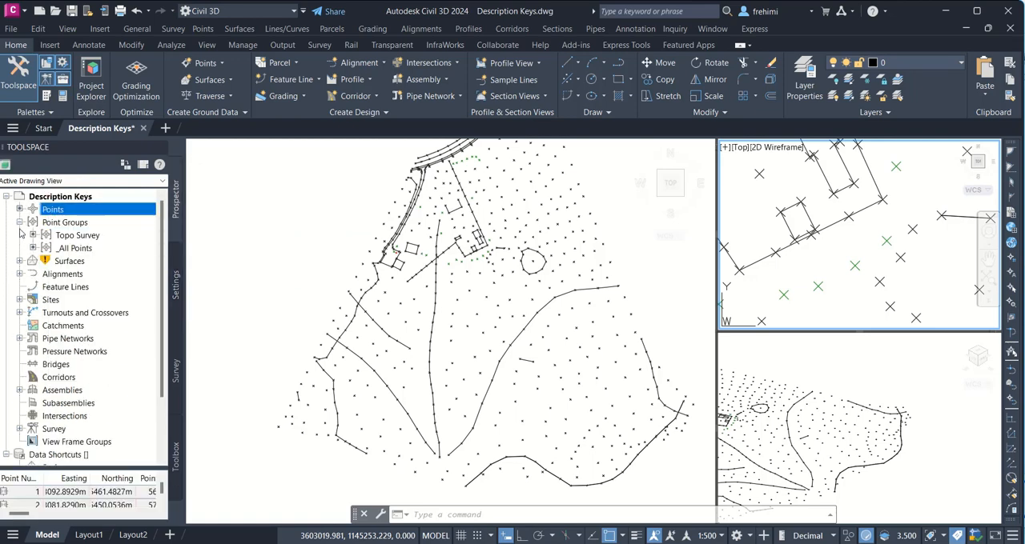
right_click(77, 237)
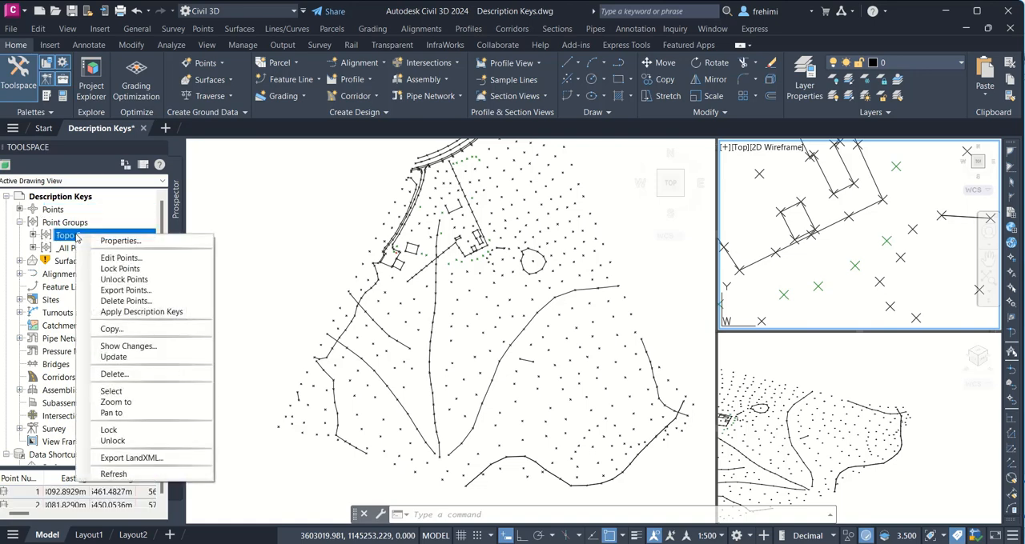
click(152, 312)
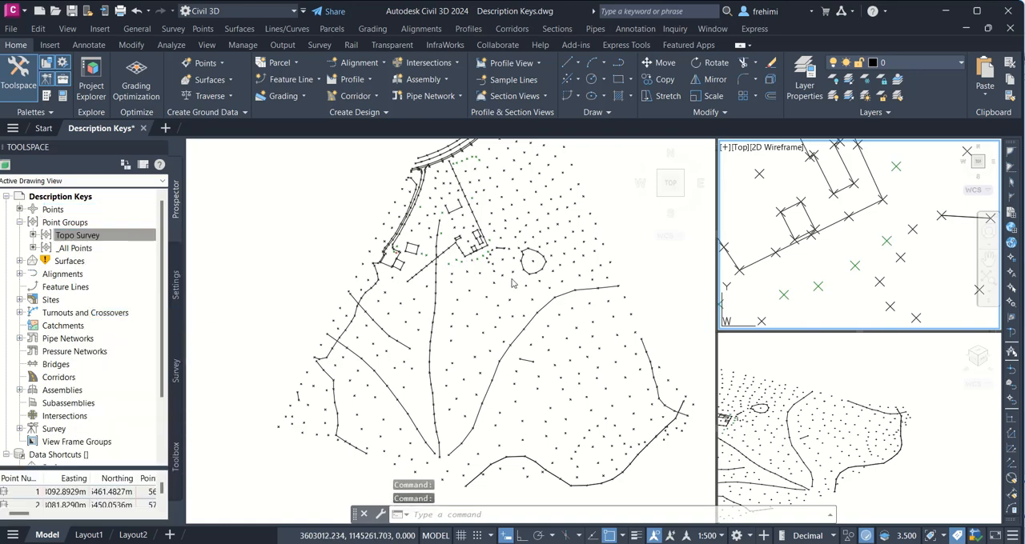
Step: Reopen the Essentials keys for editing, open the point style choice of key TR*, and preview the Standard style
click(176, 293)
right_click(113, 251)
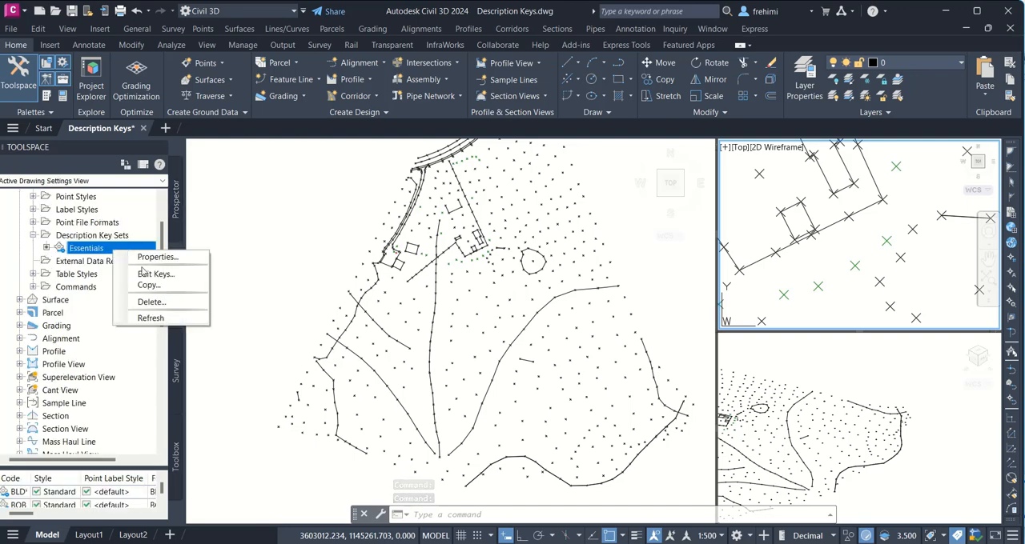
click(153, 274)
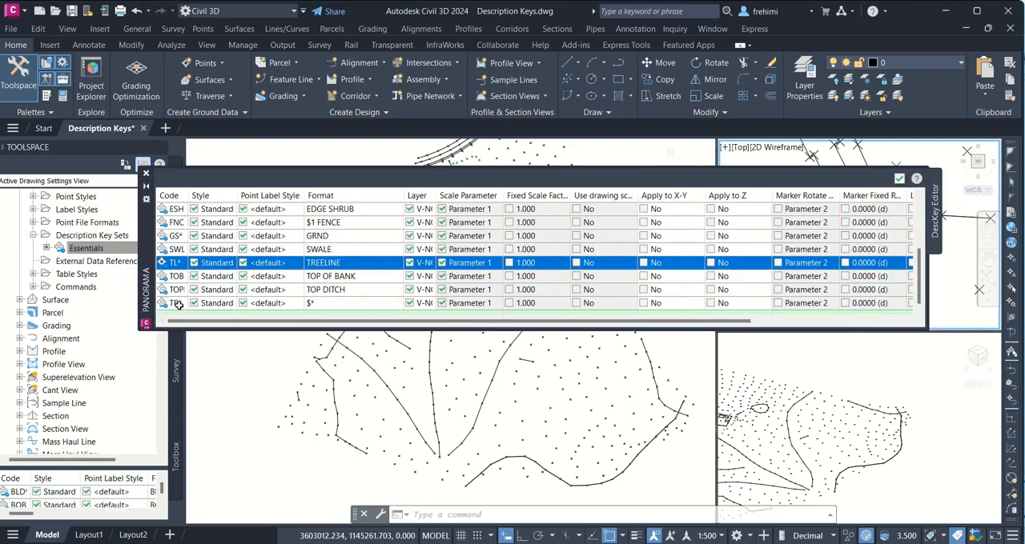
click(227, 304)
double_click(227, 304)
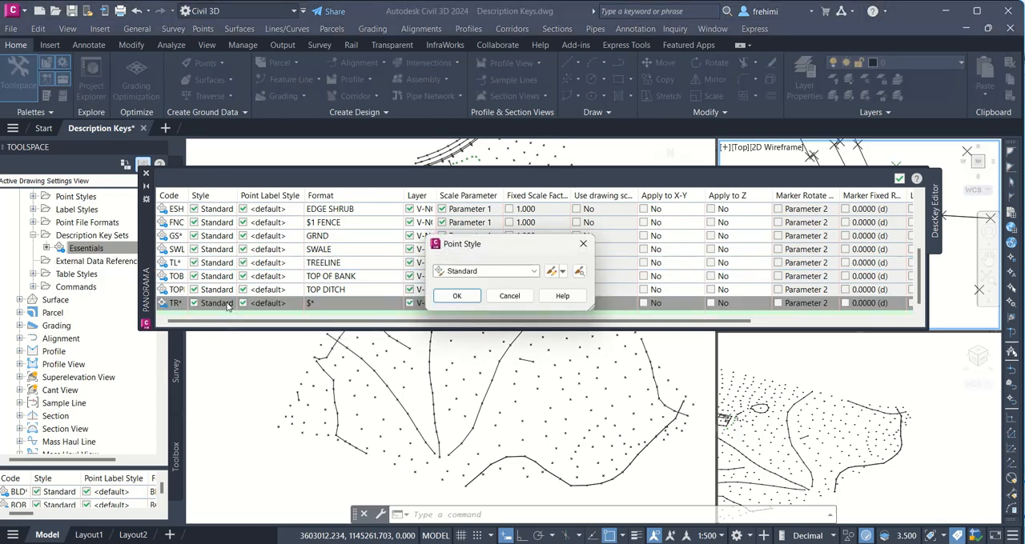
click(581, 272)
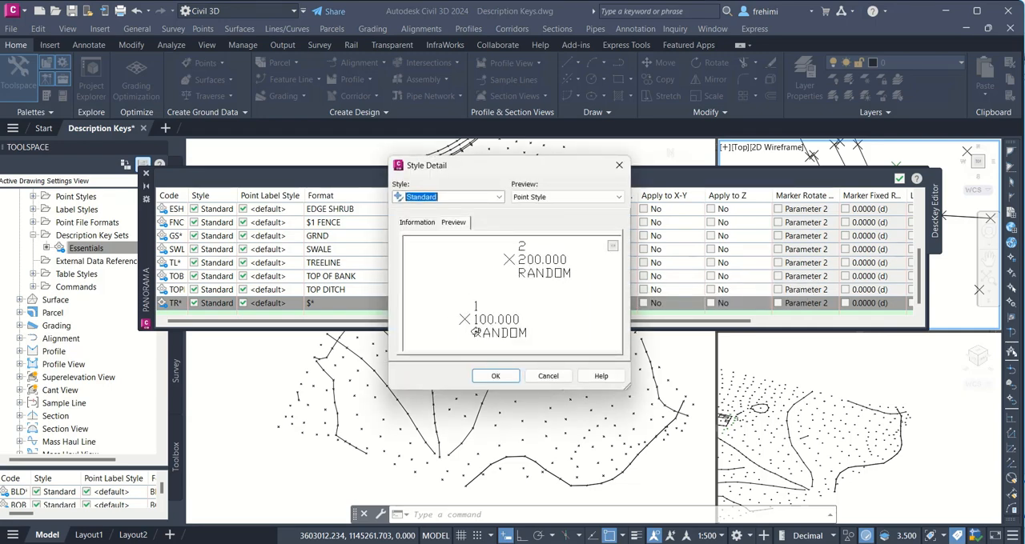
click(548, 377)
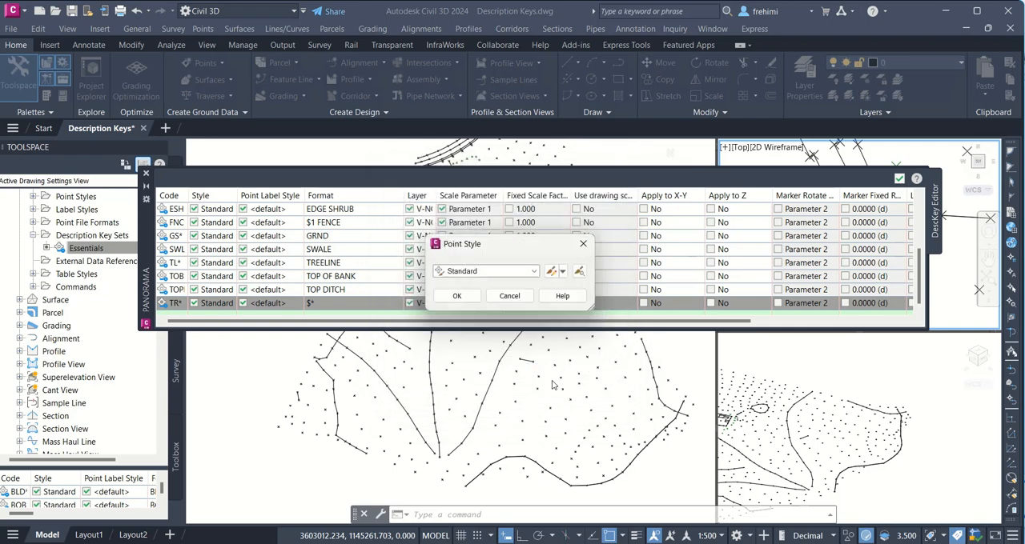
Step: Set the TR* key's point style to Tree after previewing it, and accept the key edits
click(533, 270)
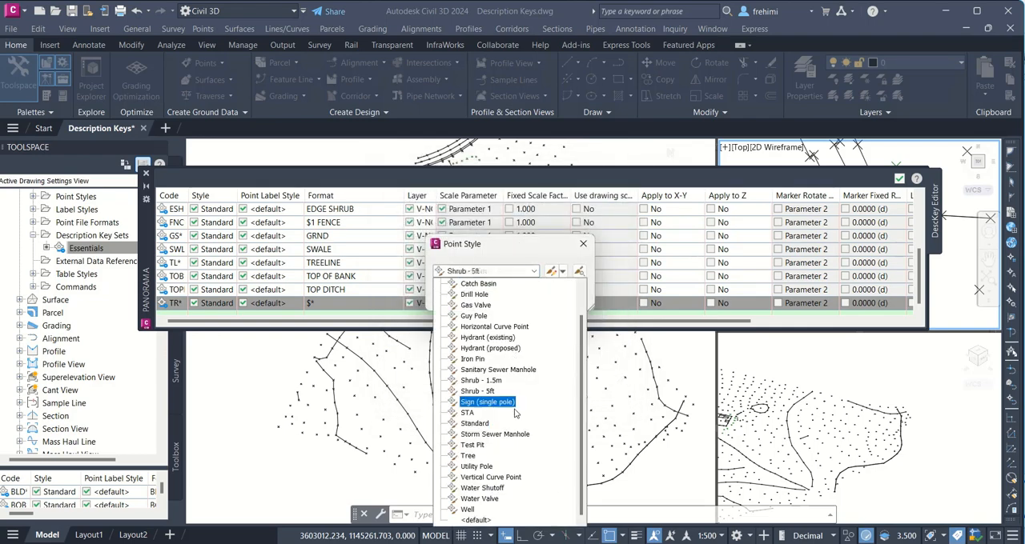
click(471, 455)
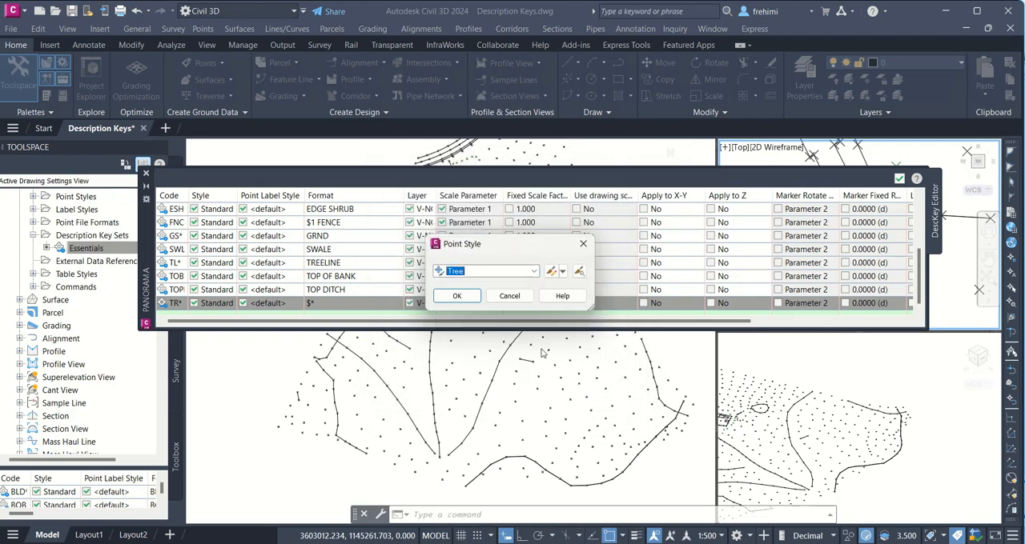
click(580, 272)
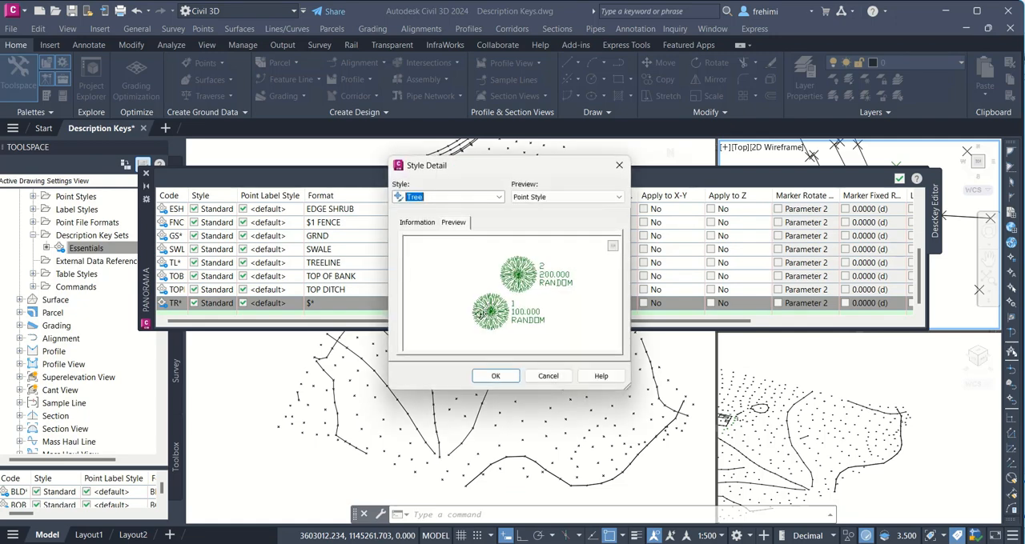
click(494, 380)
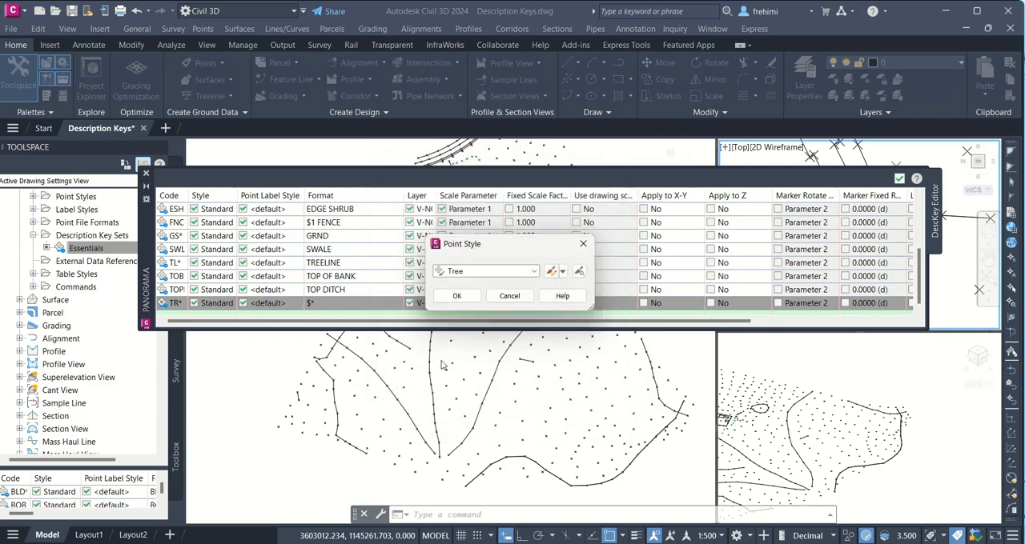
click(456, 295)
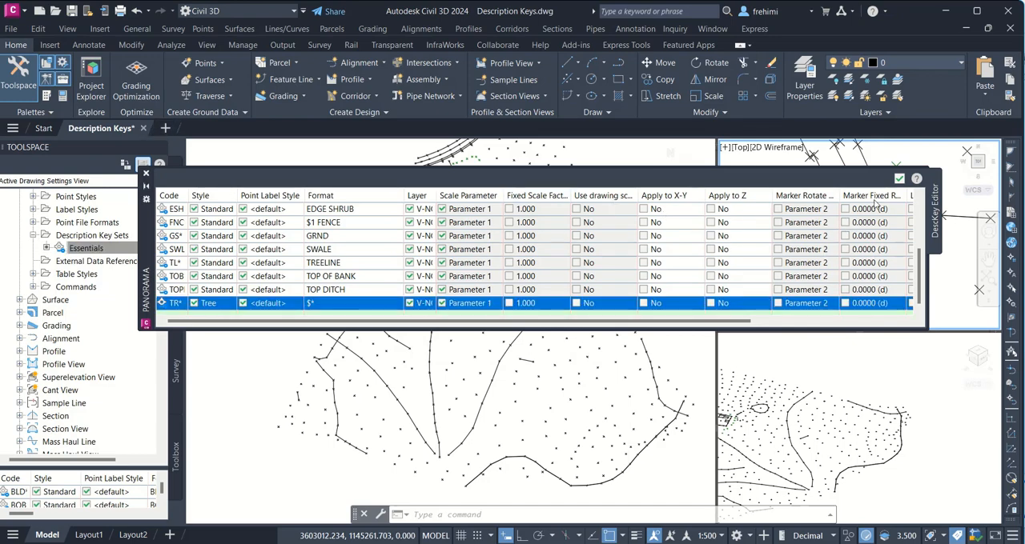
click(898, 178)
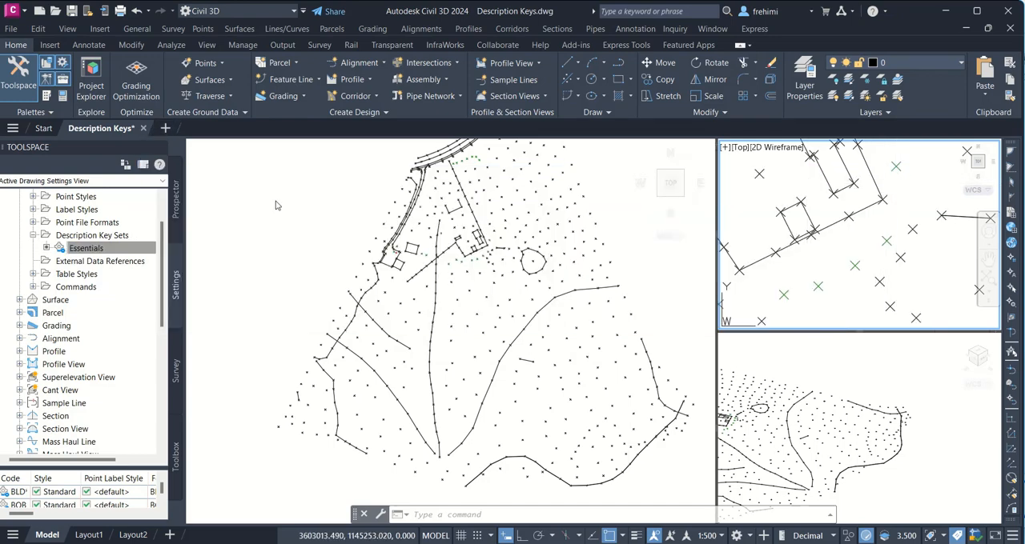
Step: Reapply the description keys to the Topo Survey point group to use the Tree point style
click(178, 207)
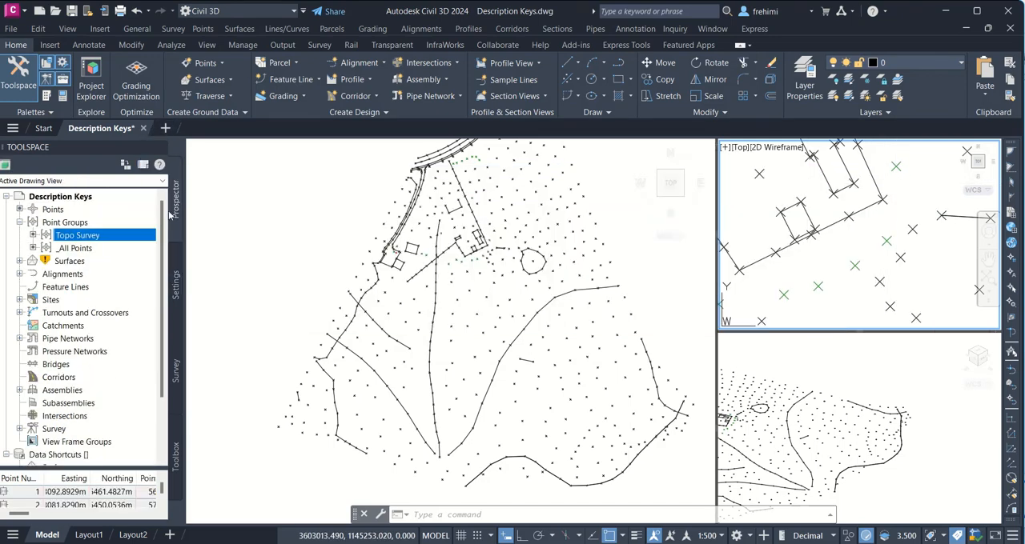
right_click(108, 238)
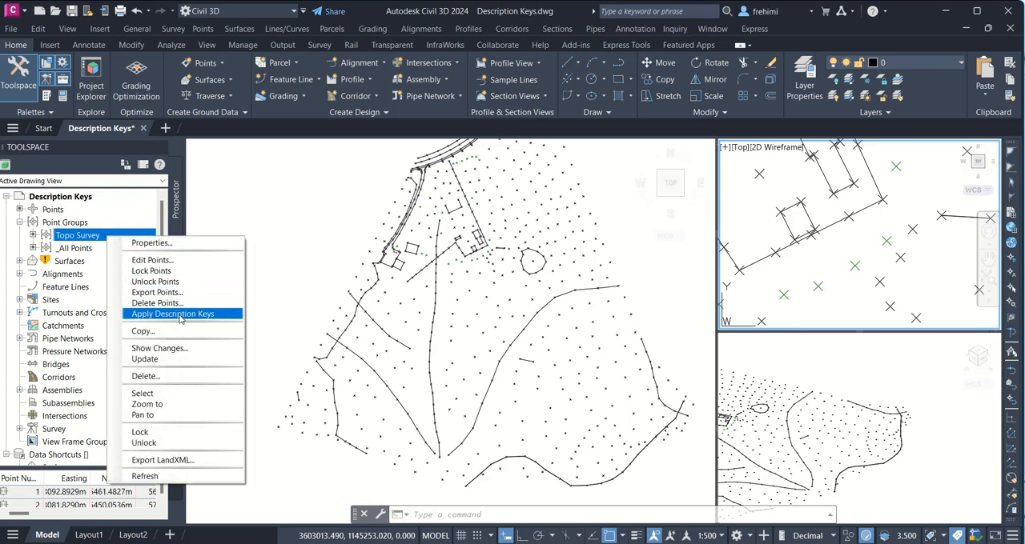
click(179, 317)
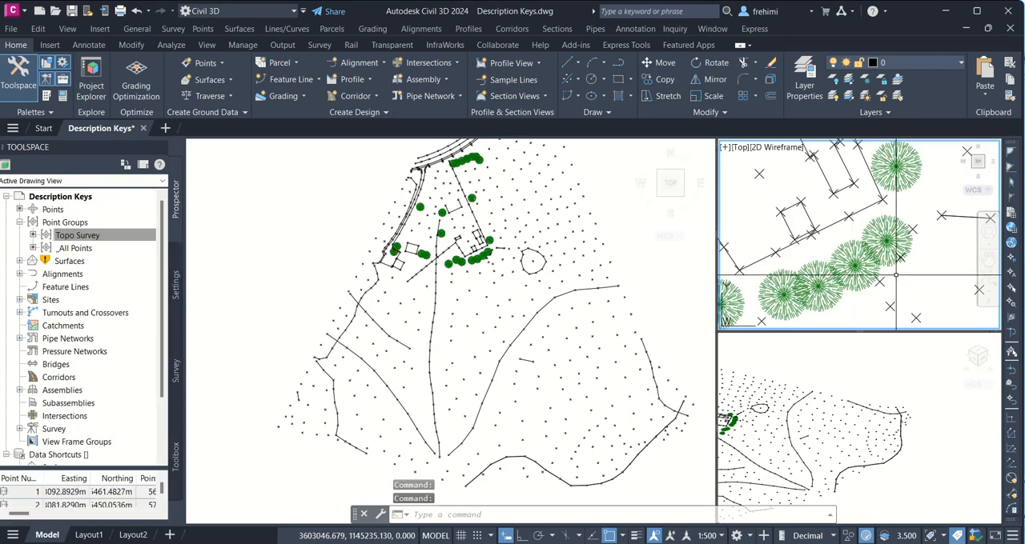
mouse_move(856, 288)
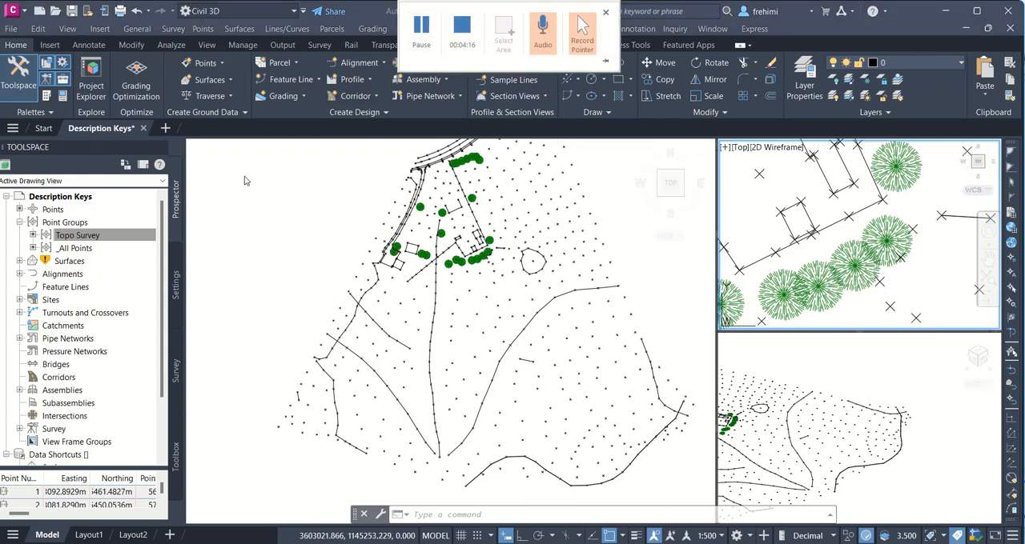
Step: Open the keys of the Essentials description key set for editing again
click(173, 280)
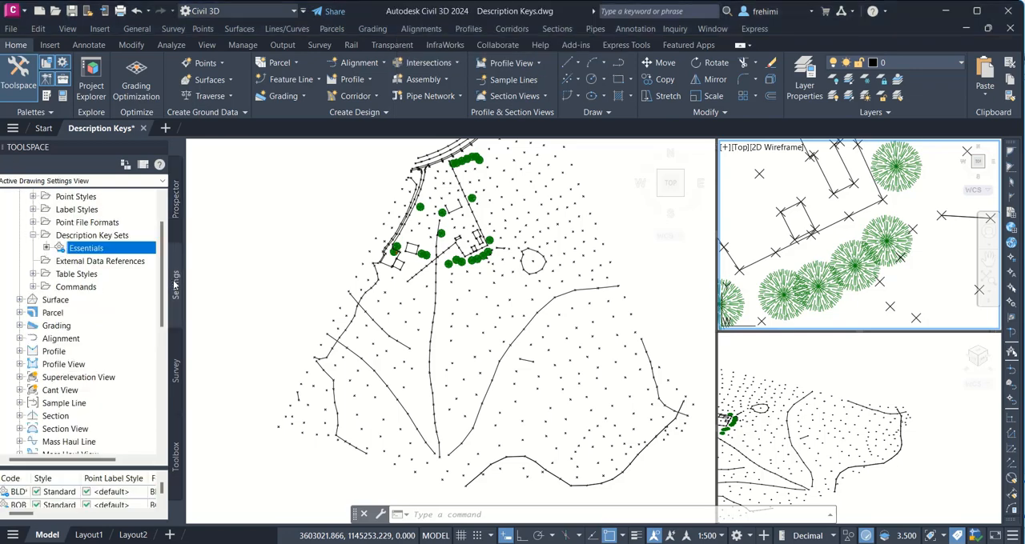
right_click(88, 249)
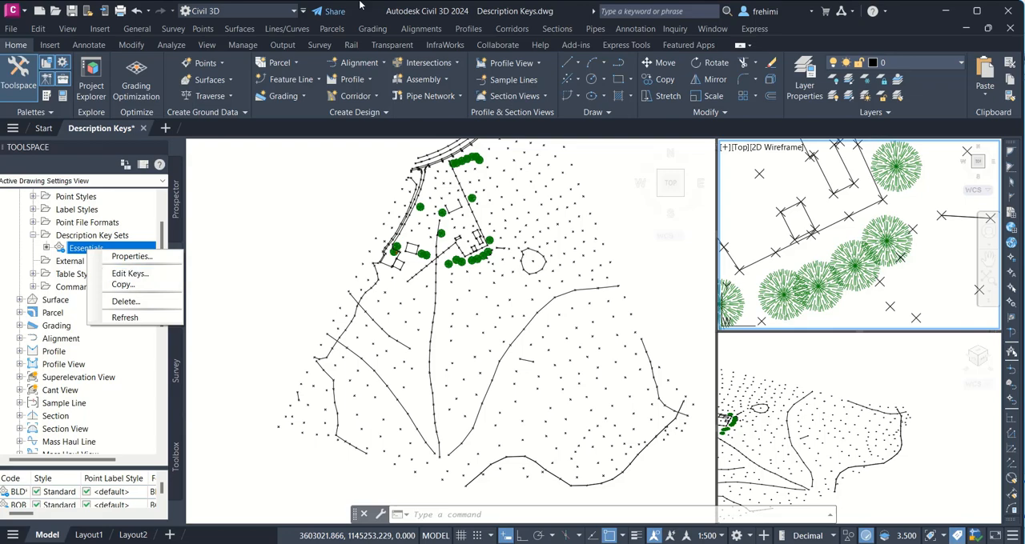
mouse_move(361, 3)
click(421, 30)
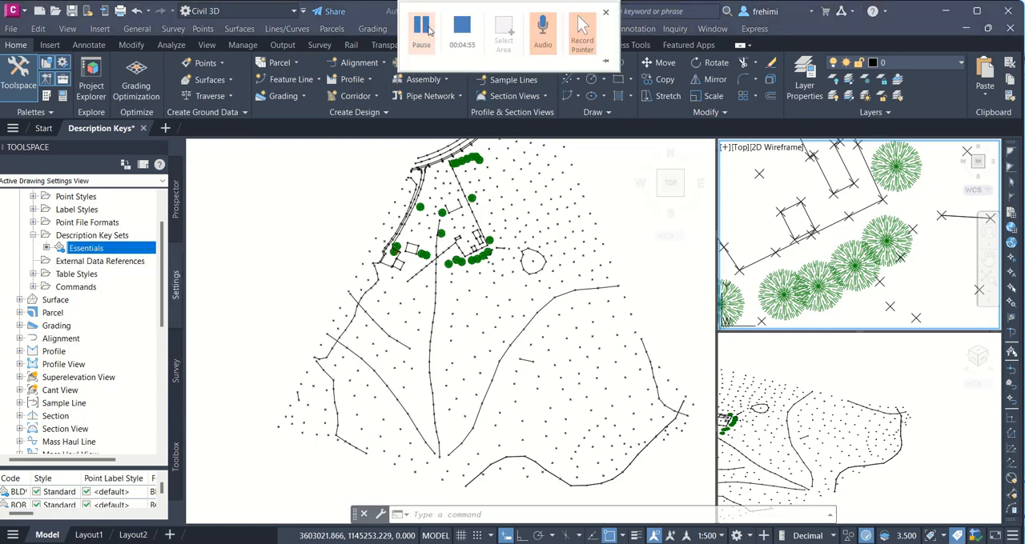
right_click(107, 247)
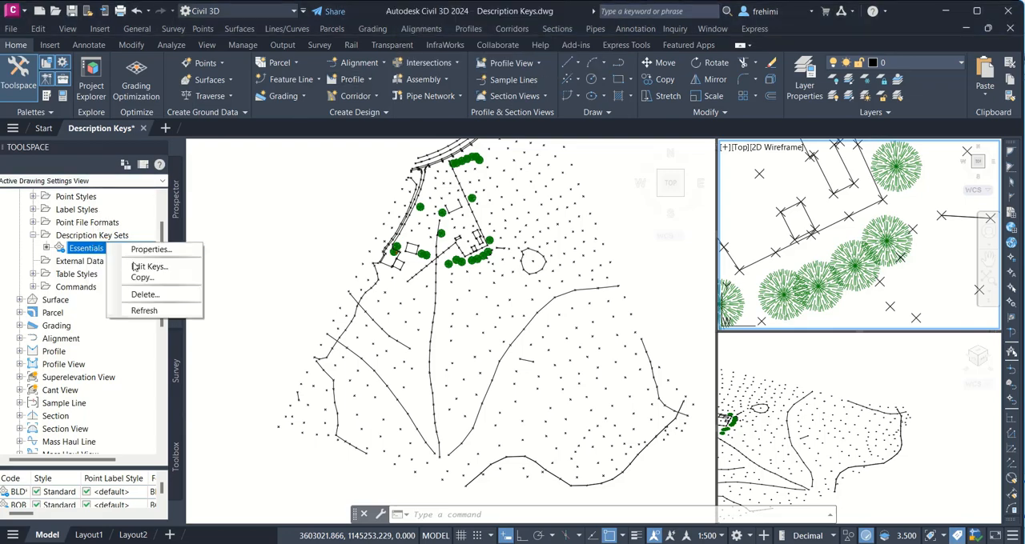
click(135, 266)
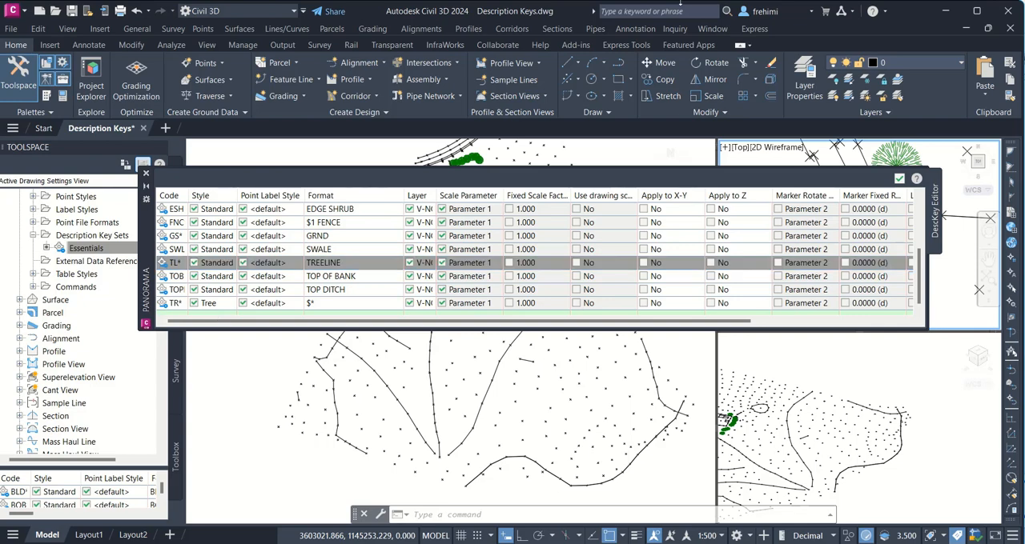
mouse_move(360, 21)
click(425, 34)
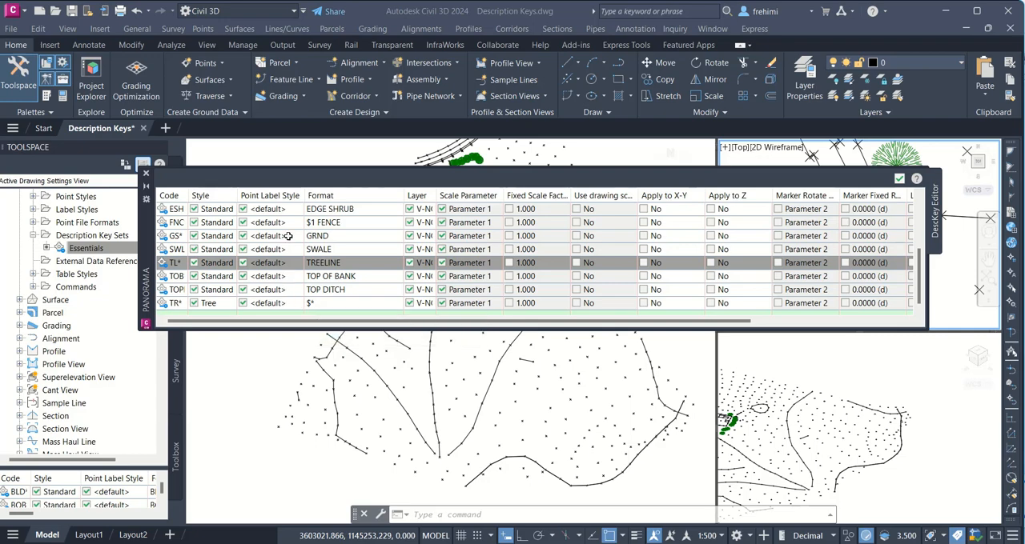
Step: Set the TR* key's point label style to Standard and accept the key edits
double_click(269, 304)
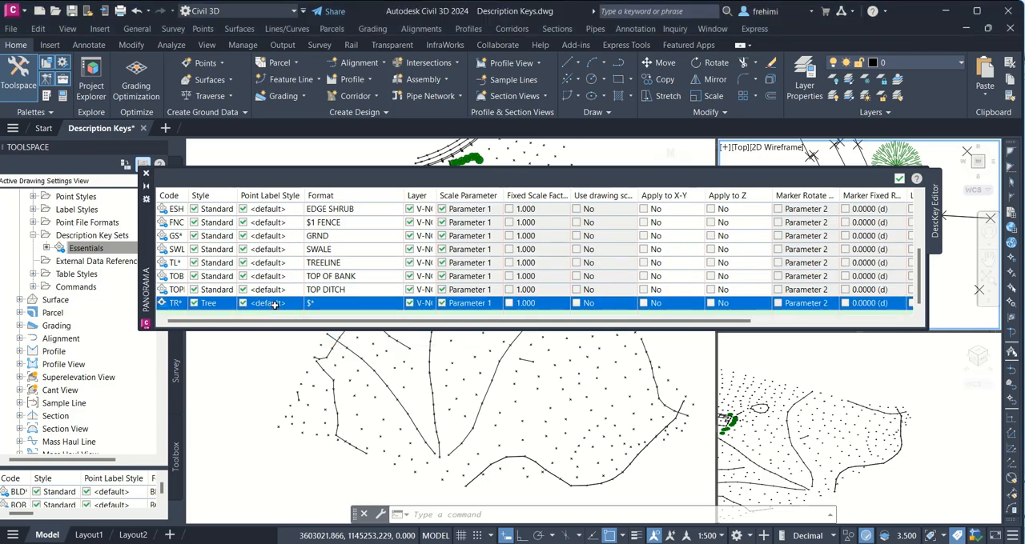
click(466, 272)
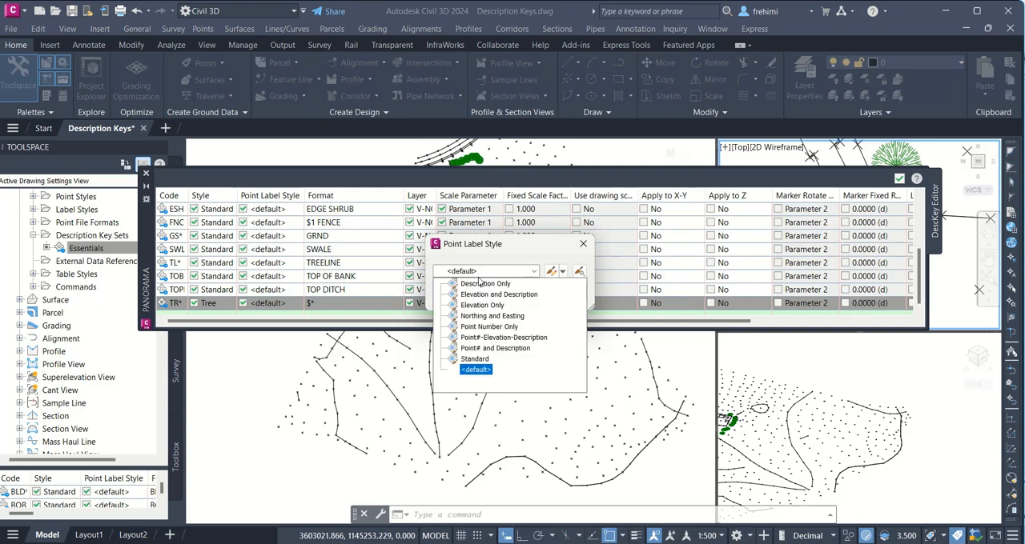
click(480, 359)
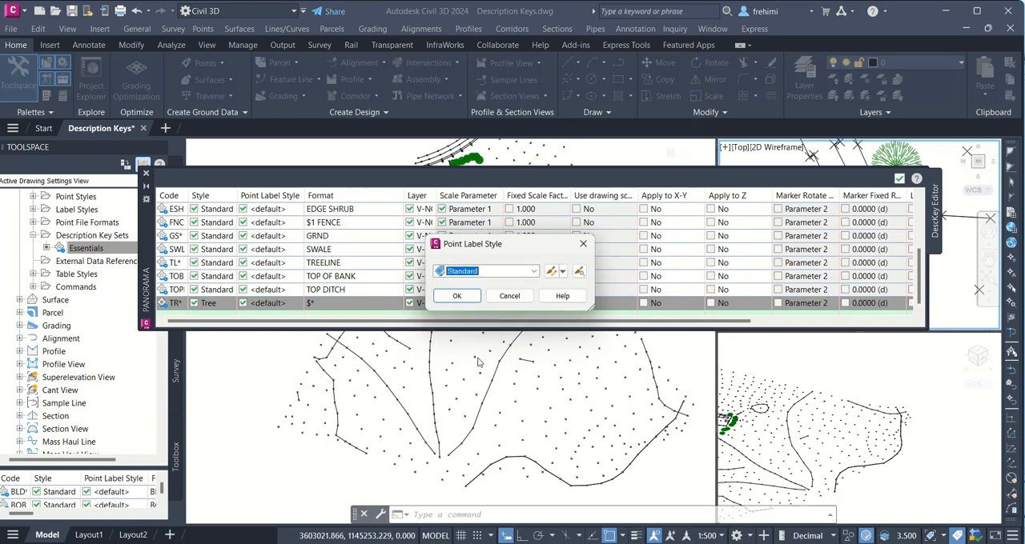
click(469, 298)
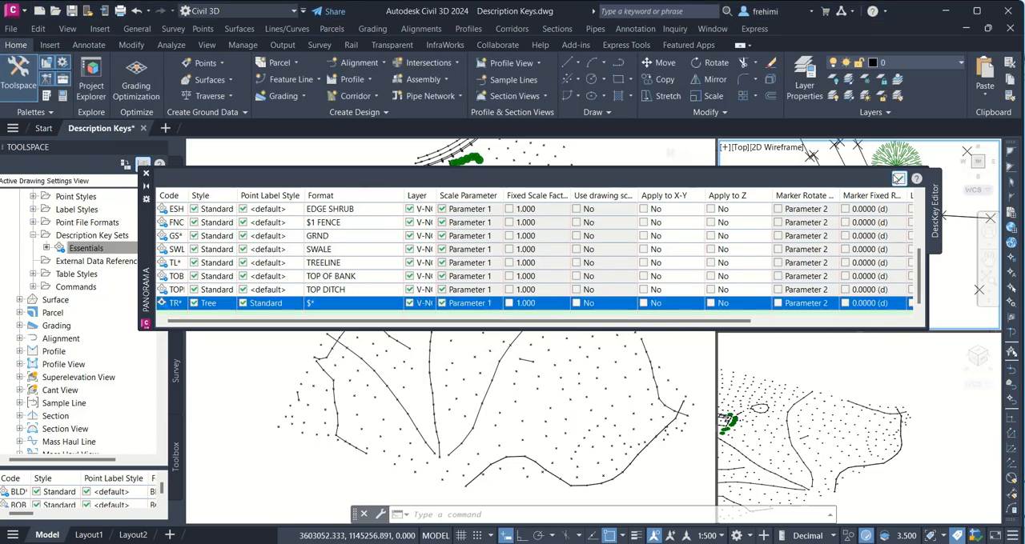
click(898, 178)
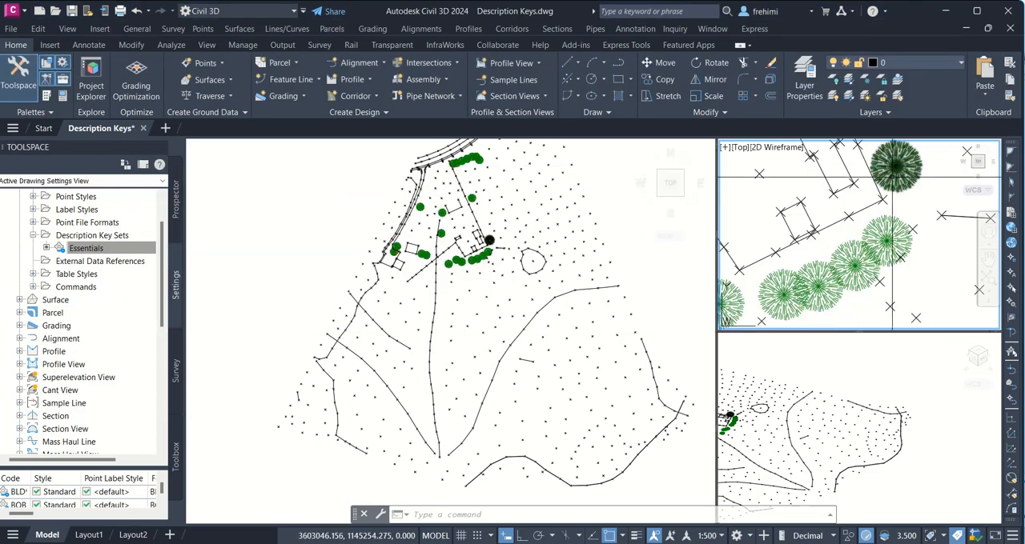
Step: Reapply the description keys to the Topo Survey point group to label the trees, and activate the large plan viewport
click(177, 209)
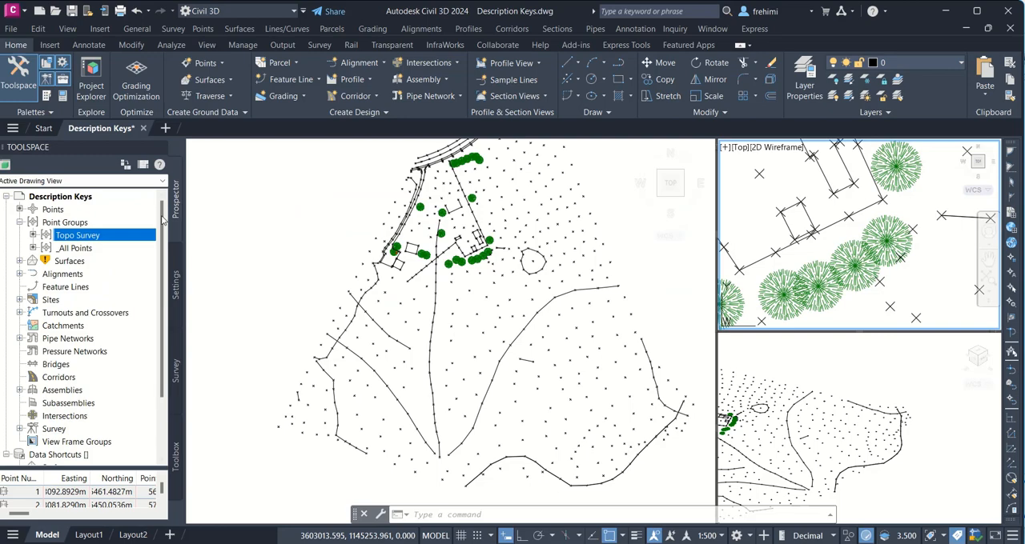
right_click(97, 237)
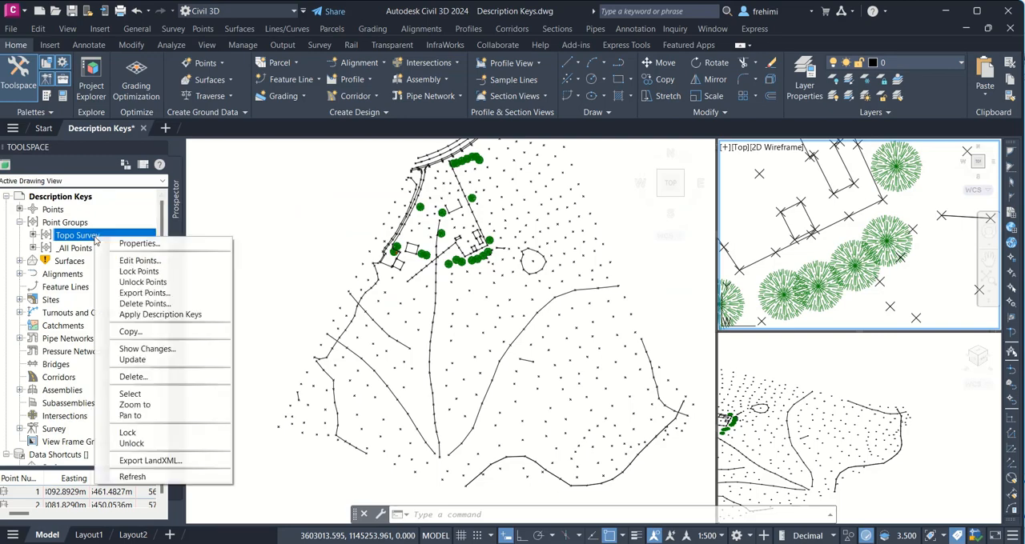
click(164, 315)
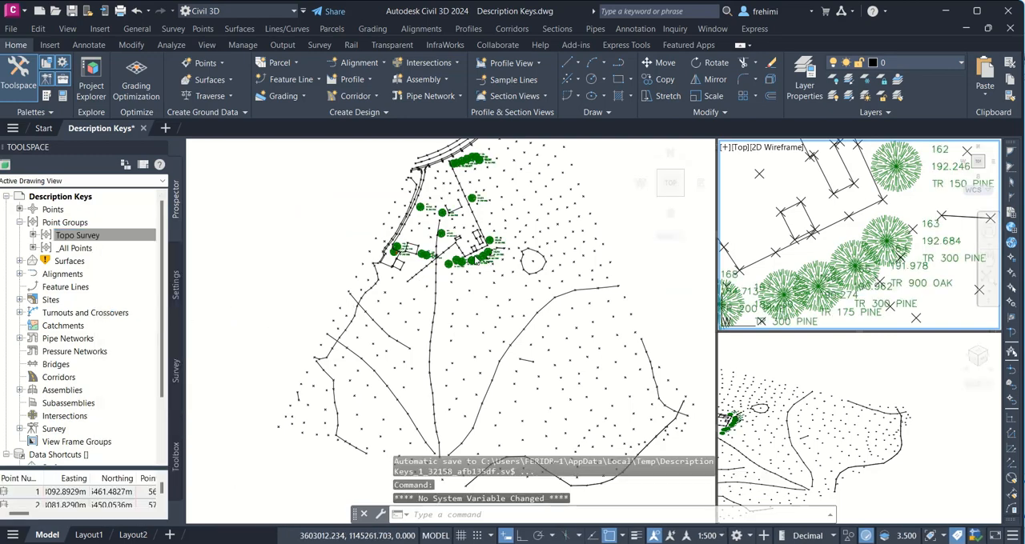
scroll(502, 258, up, 4)
click(502, 257)
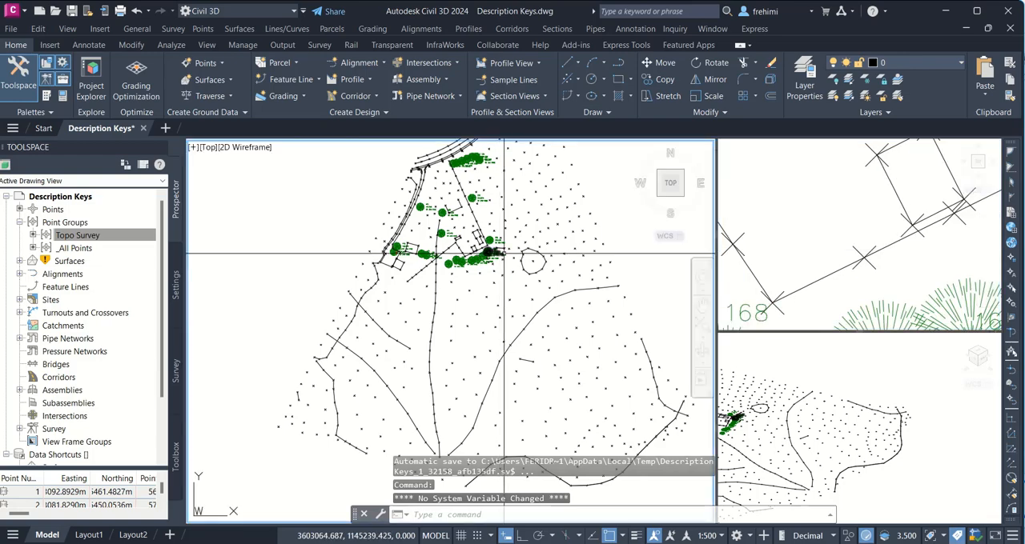
Step: Examine the tree symbols and the number, elevation and description labels of the tree points in the small plan viewport
click(926, 256)
scroll(921, 248, up, 5)
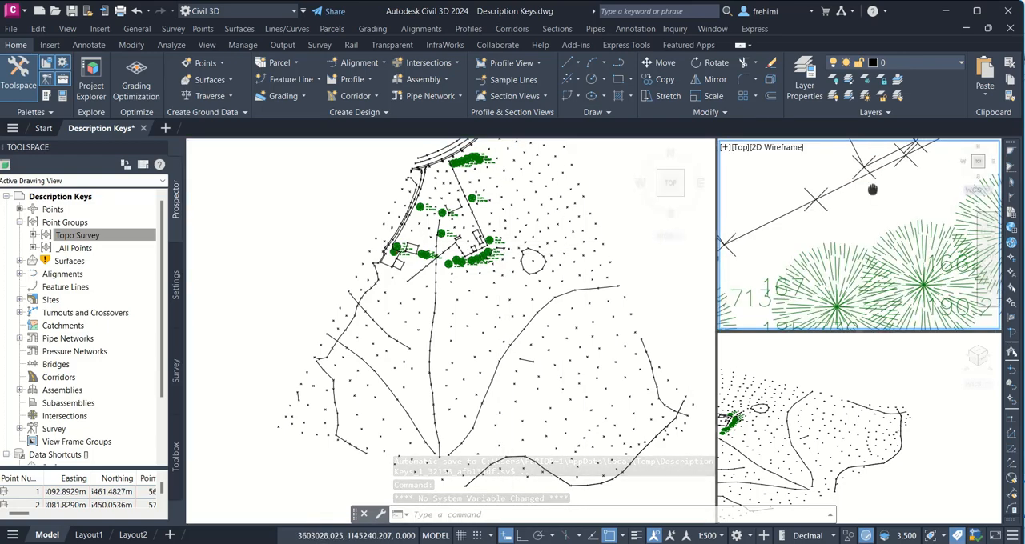
middle_drag(855, 202, 722, 219)
scroll(928, 218, down, 5)
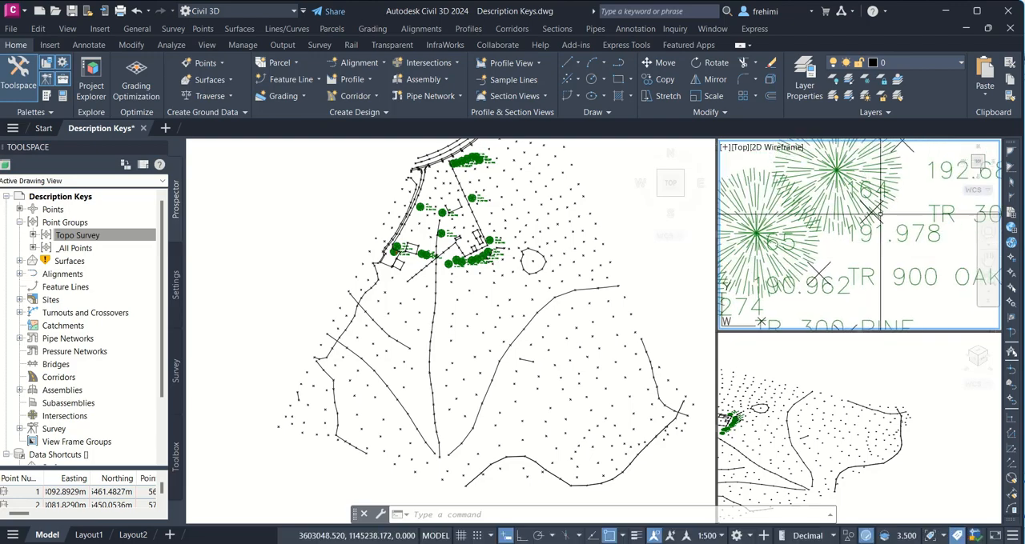
middle_drag(864, 194, 822, 272)
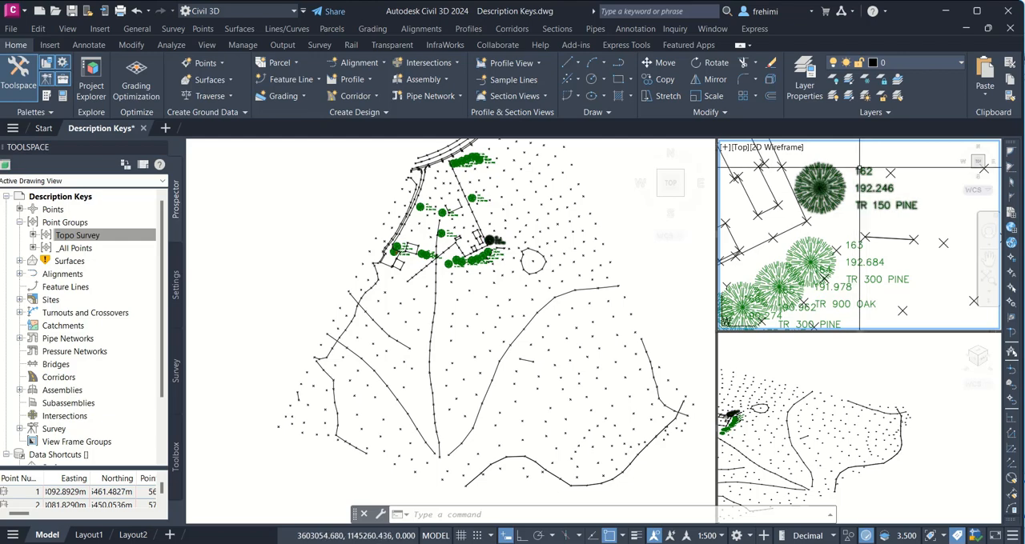
mouse_move(864, 191)
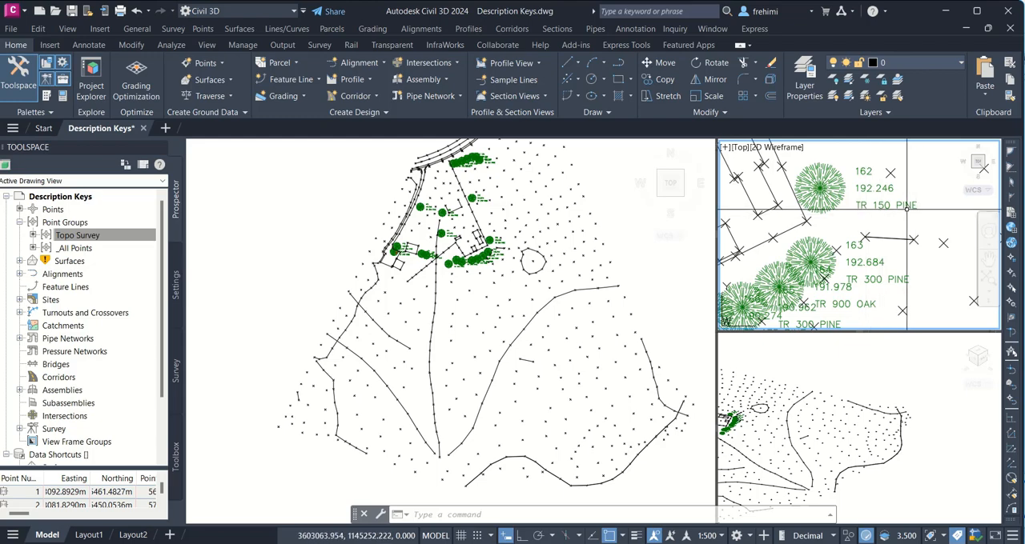
mouse_move(889, 206)
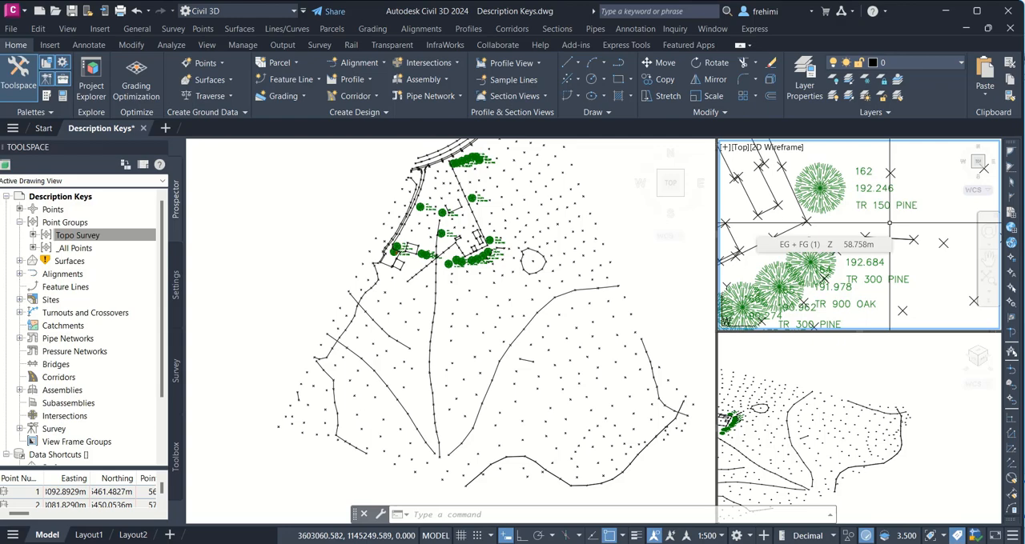
Step: Set the TR* key's format to $0 in the Essentials description key set and accept the key edits
click(77, 235)
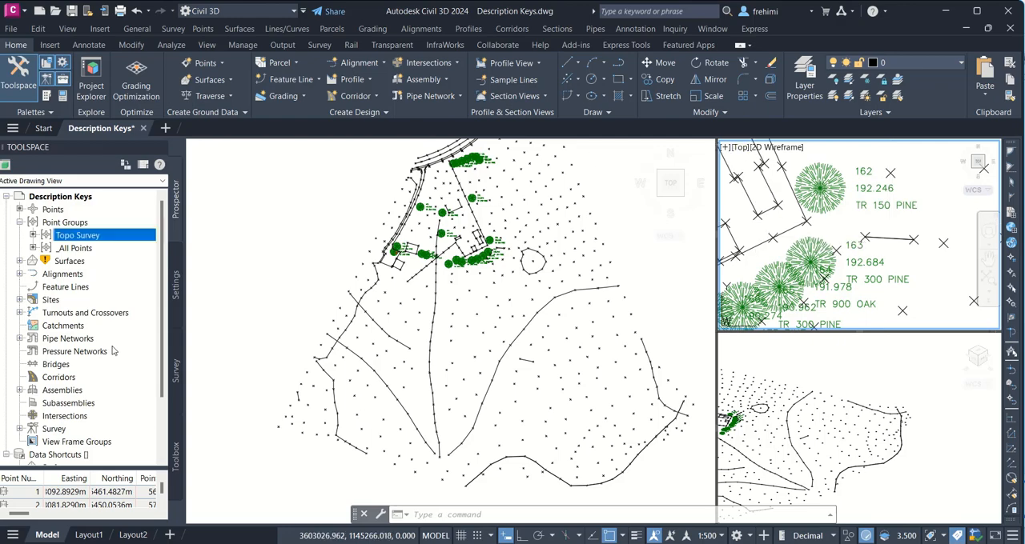
click(177, 286)
right_click(98, 245)
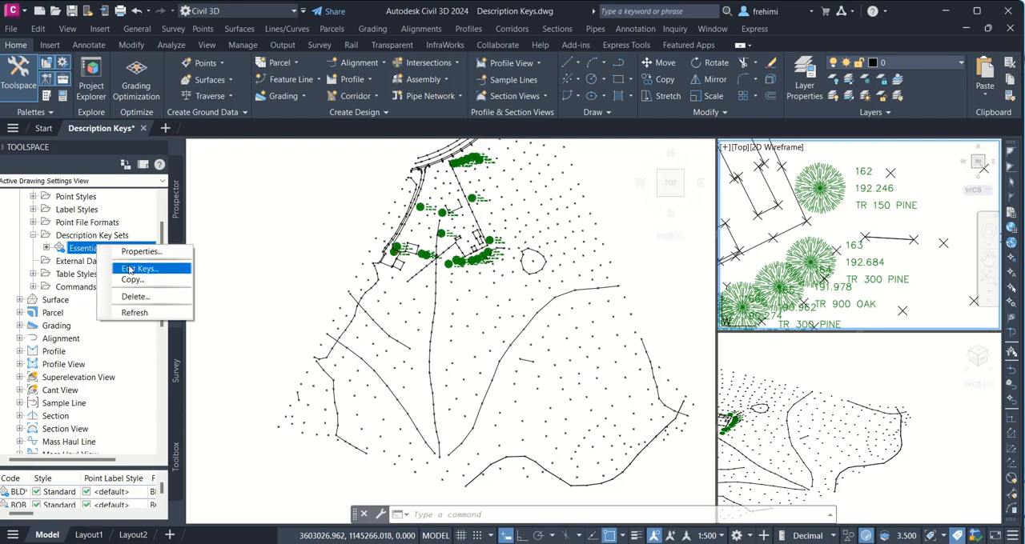
click(131, 269)
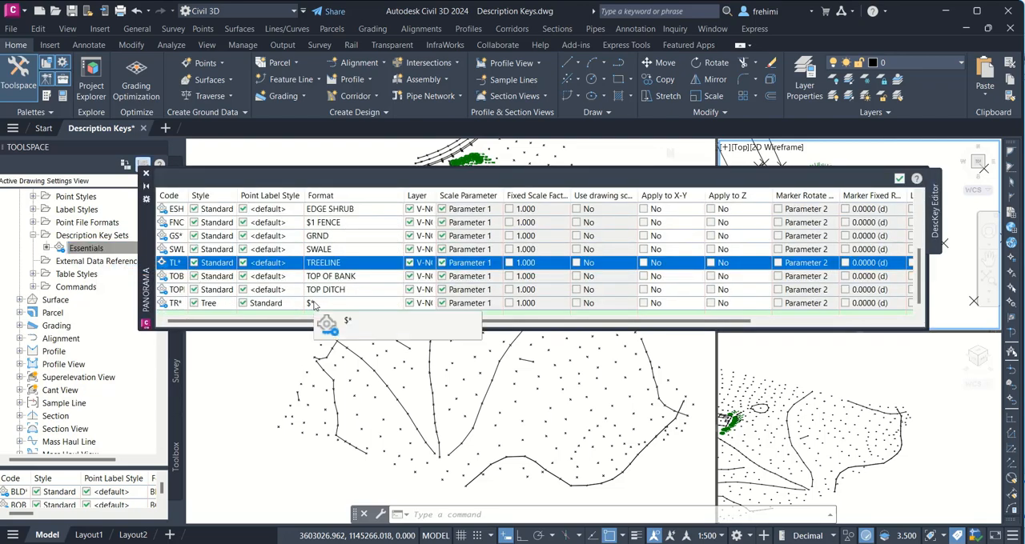
click(314, 304)
click(318, 302)
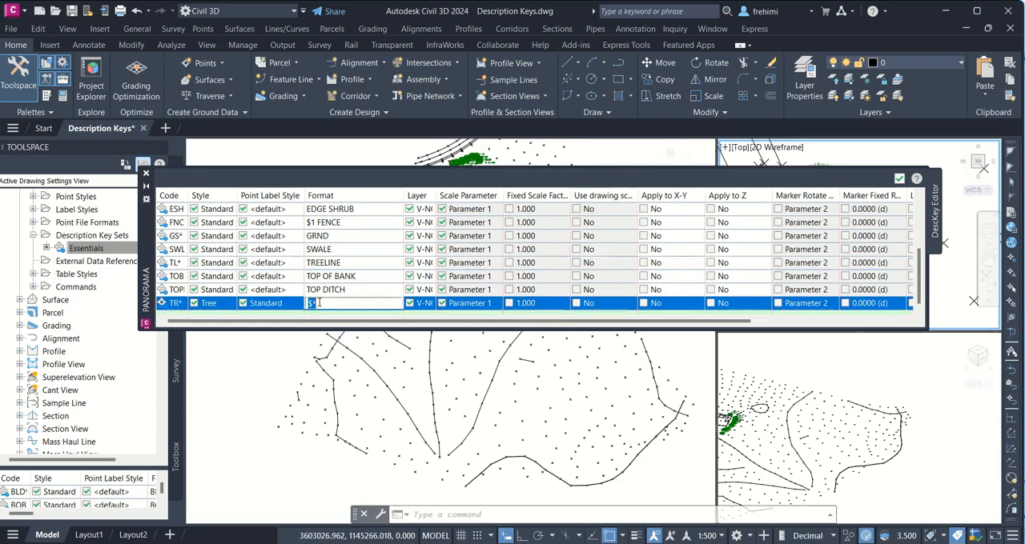
click(318, 303)
key(BackSpace)
text(0)
click(847, 210)
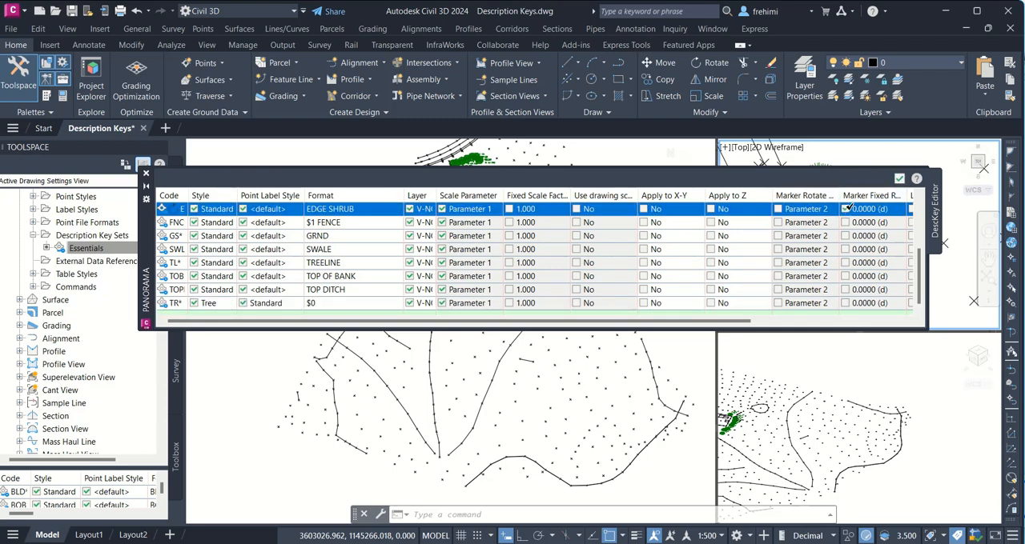
click(899, 178)
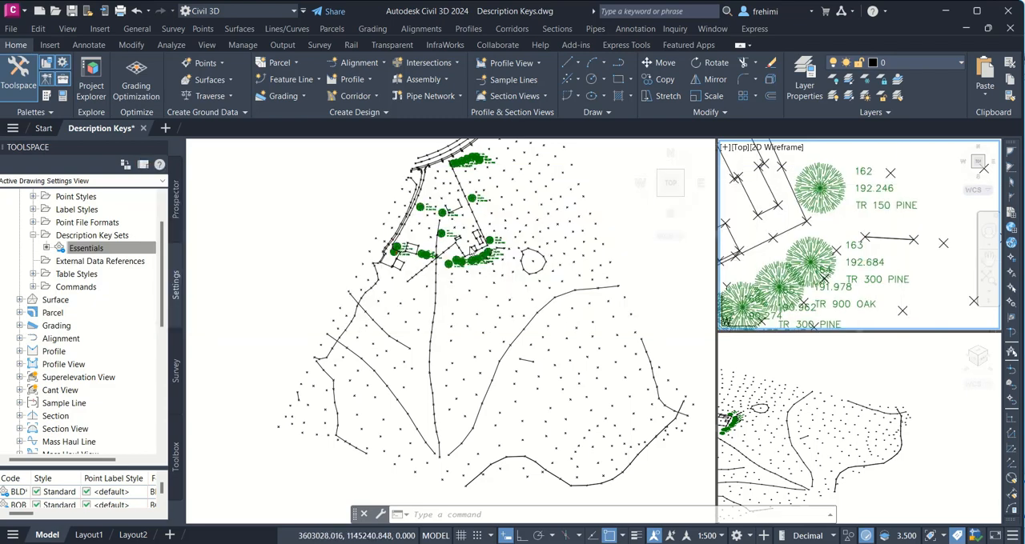
Step: Reapply the description keys to the Topo Survey point group so the tree labels use the $0 format
click(176, 204)
click(120, 232)
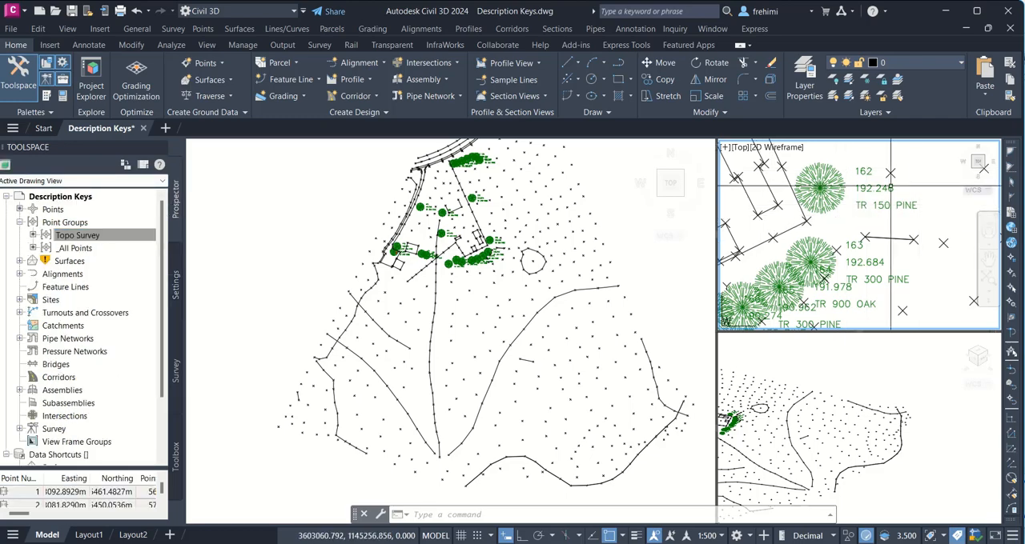
right_click(126, 238)
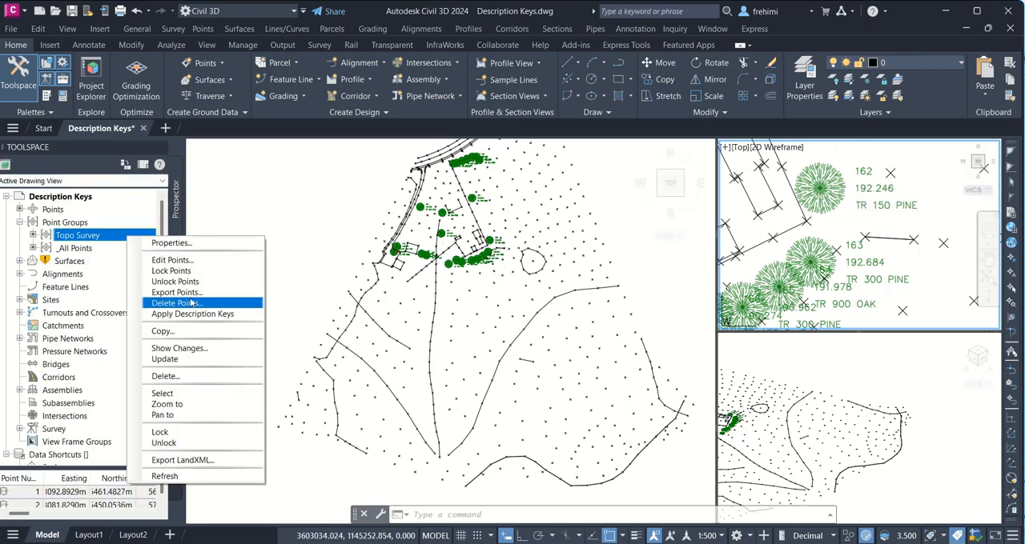
click(193, 314)
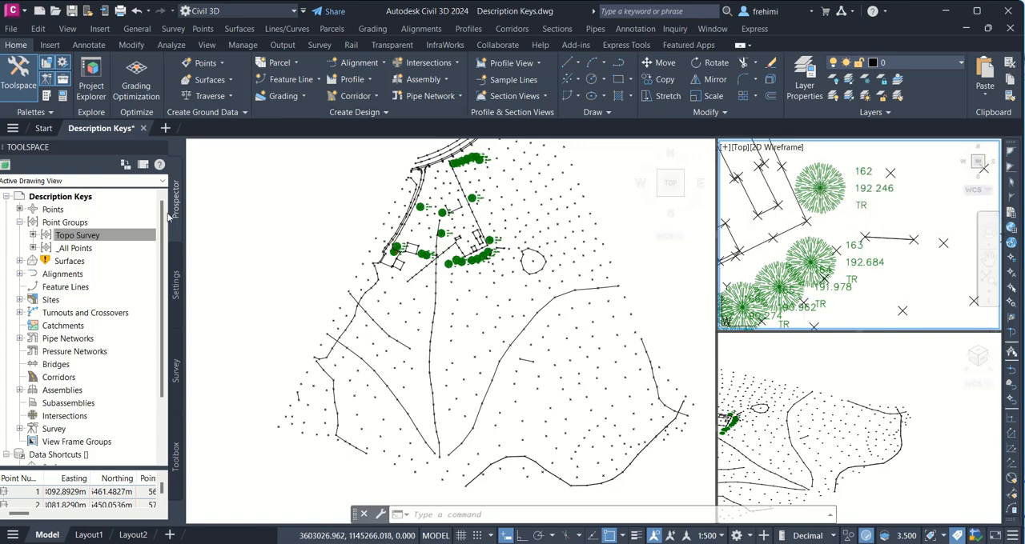
Step: Change the TR* key's format to $1 in the Essentials description key set and accept the key edits
click(173, 284)
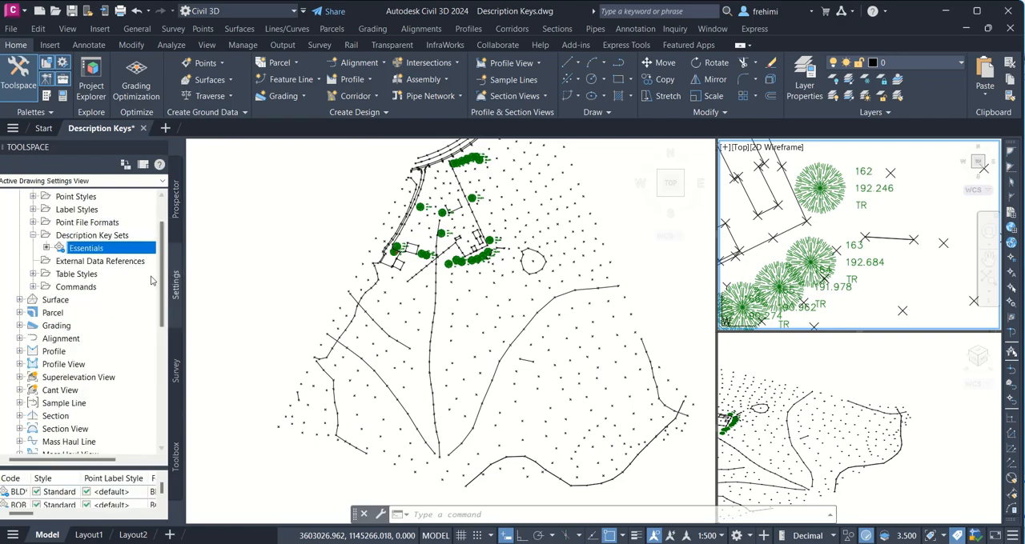
right_click(121, 254)
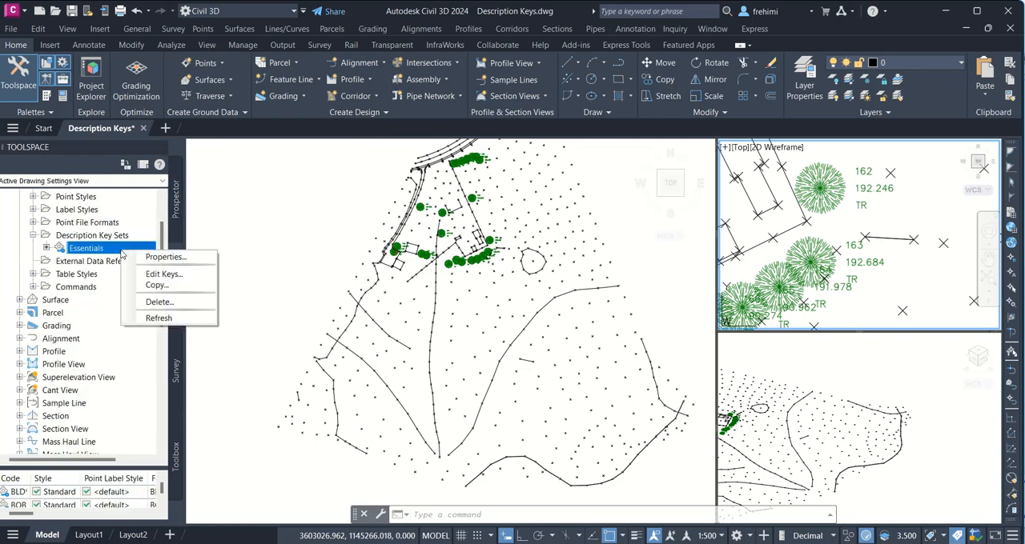
click(164, 273)
click(339, 302)
click(338, 302)
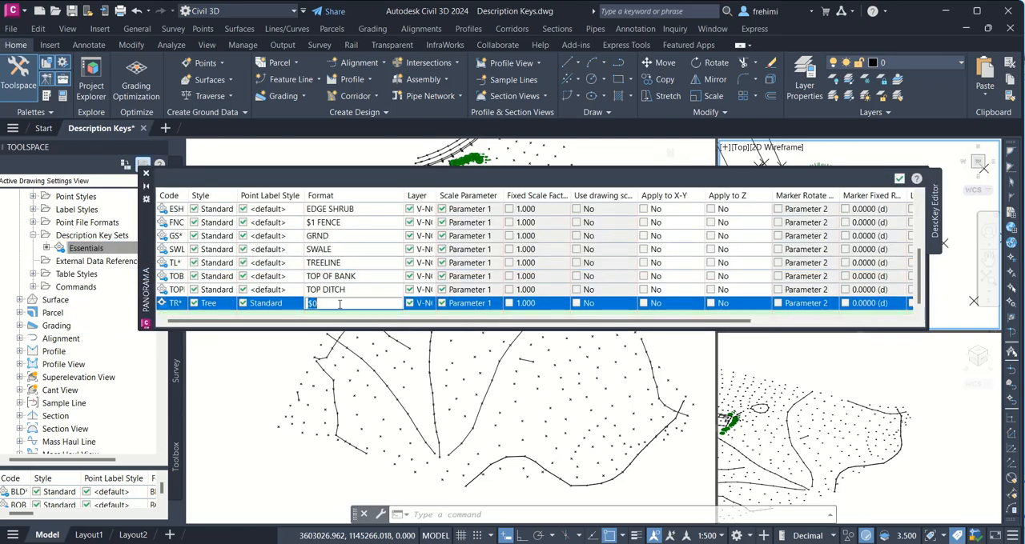
key(BackSpace)
text(1)
click(470, 264)
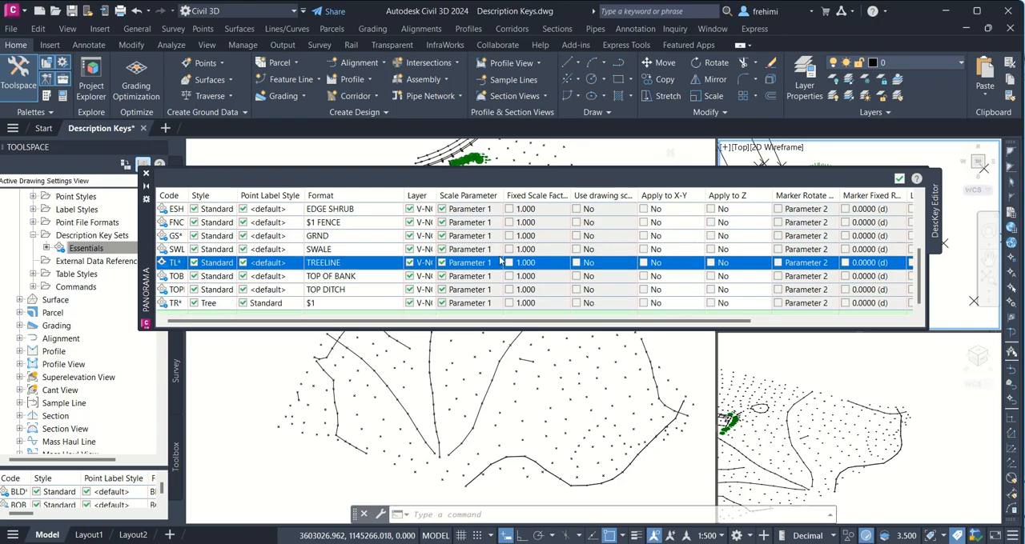
click(899, 180)
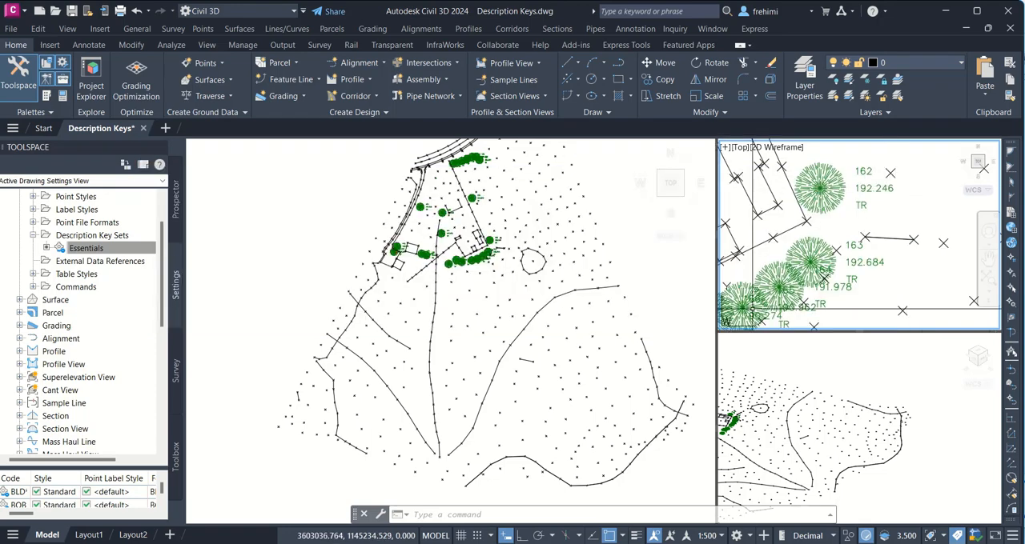
Step: Reapply the description keys to the Topo Survey point group so the tree labels use the $1 format
click(177, 204)
right_click(101, 239)
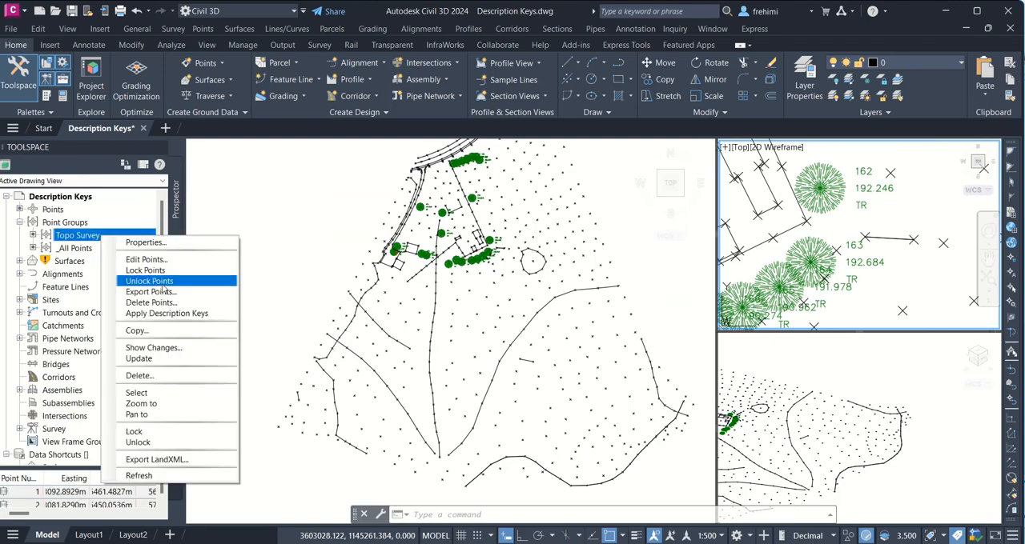
click(201, 313)
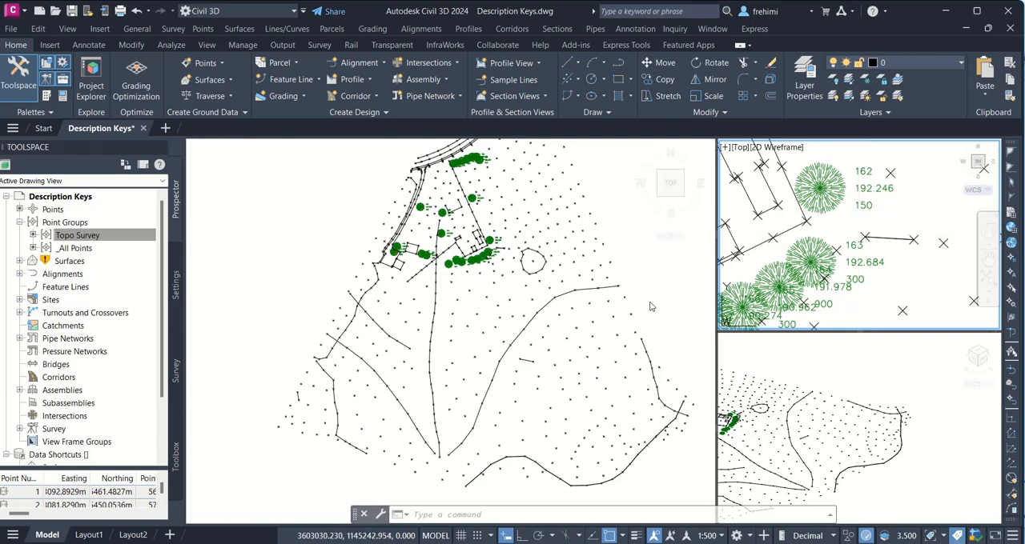
Step: Change the TR* key's format to $2 in the Essentials description key set and accept the key edits
click(177, 295)
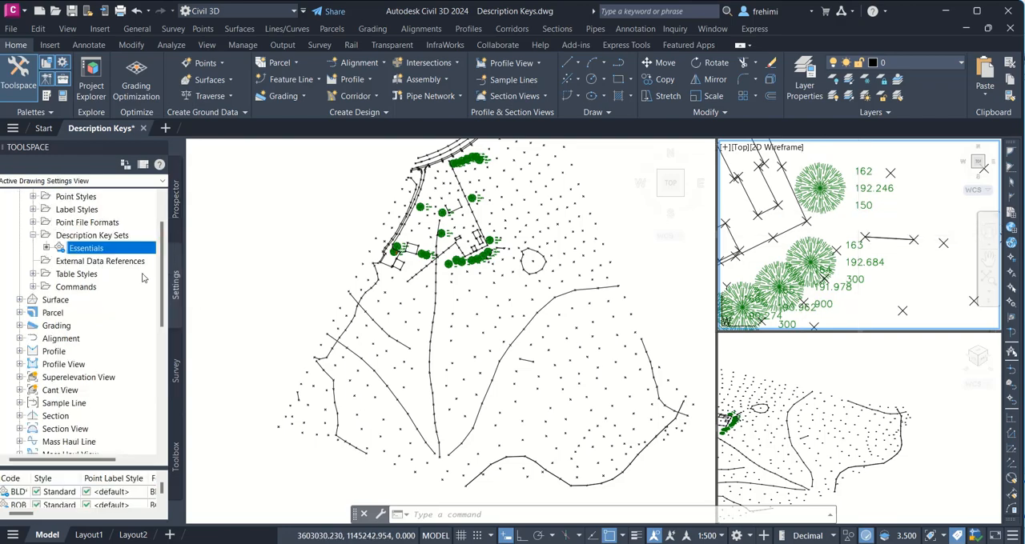
right_click(110, 253)
click(145, 276)
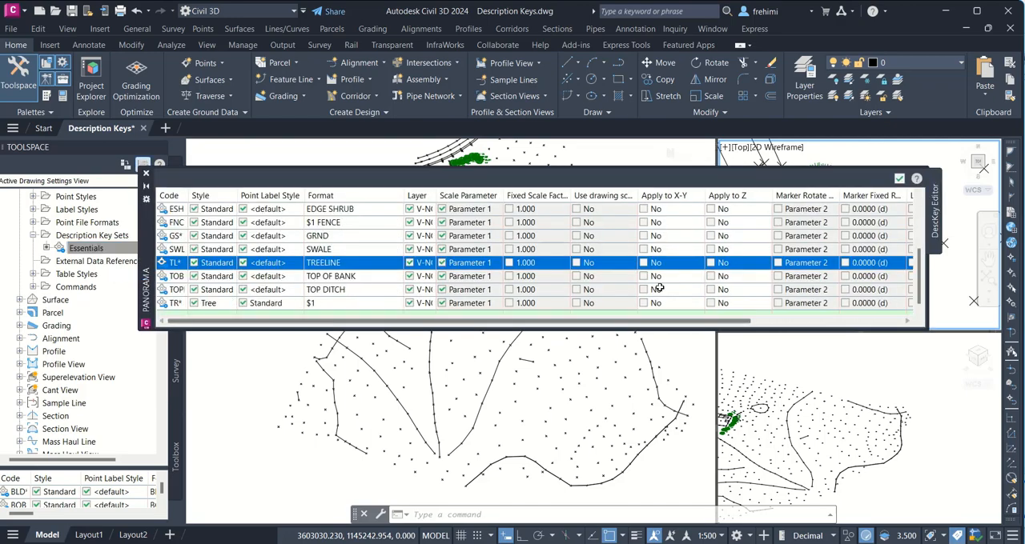
click(340, 304)
click(340, 305)
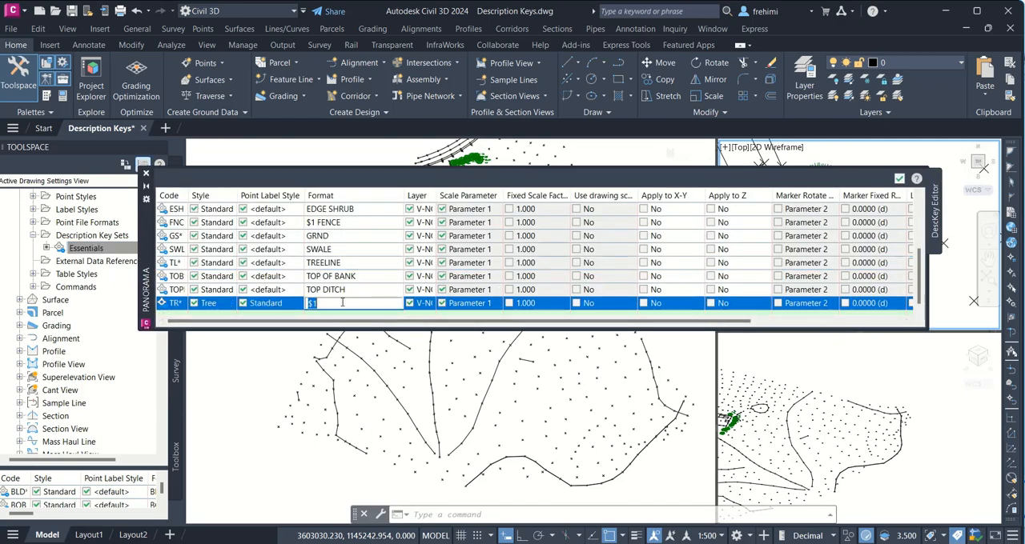
key(BackSpace)
text(2)
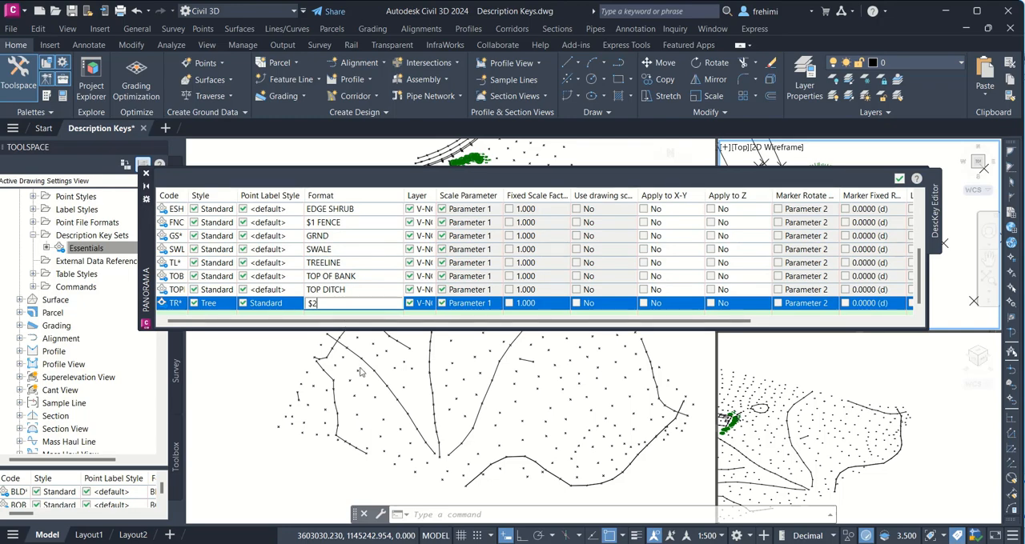
click(556, 265)
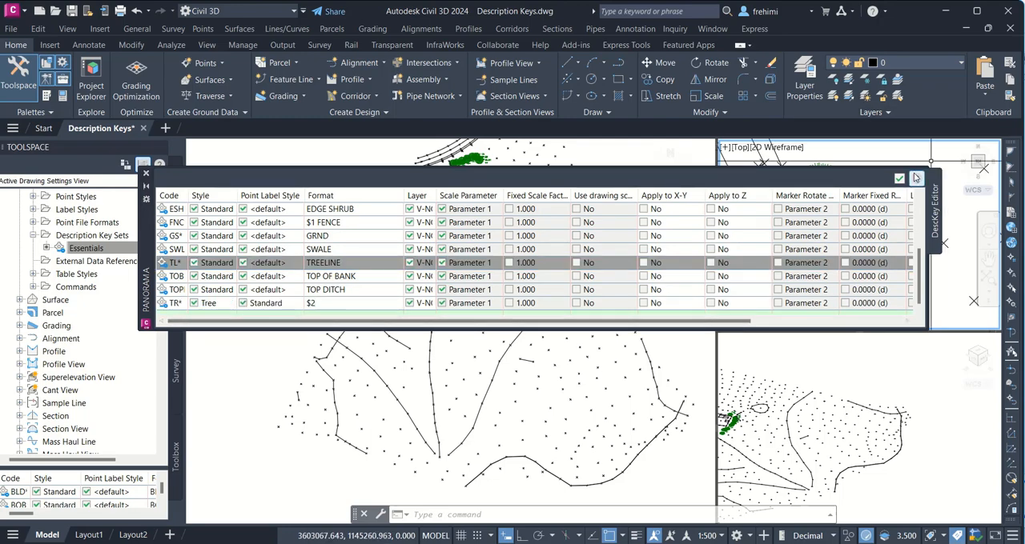
click(899, 179)
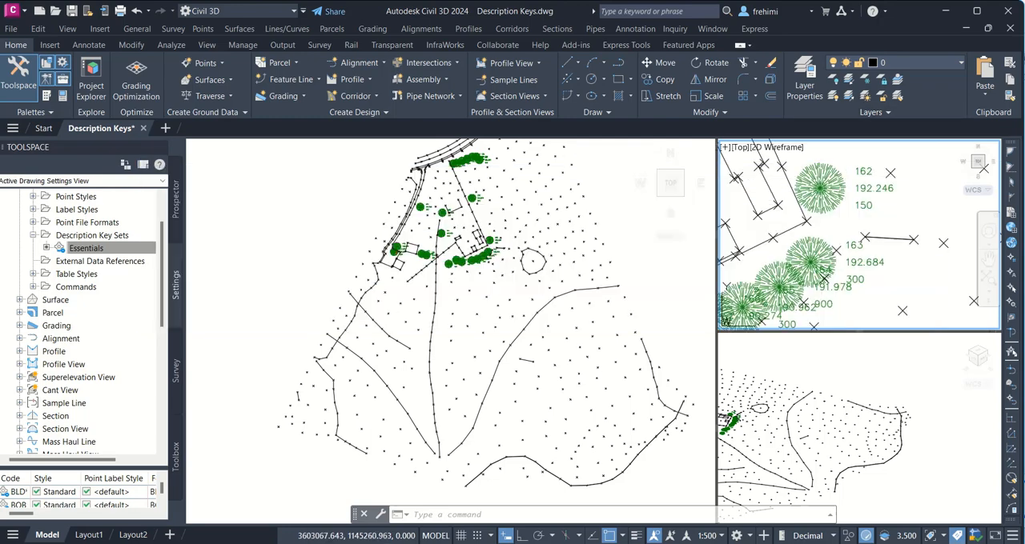
Step: Reapply the description keys to the Topo Survey point group so the tree labels use the $2 format
click(175, 200)
right_click(90, 240)
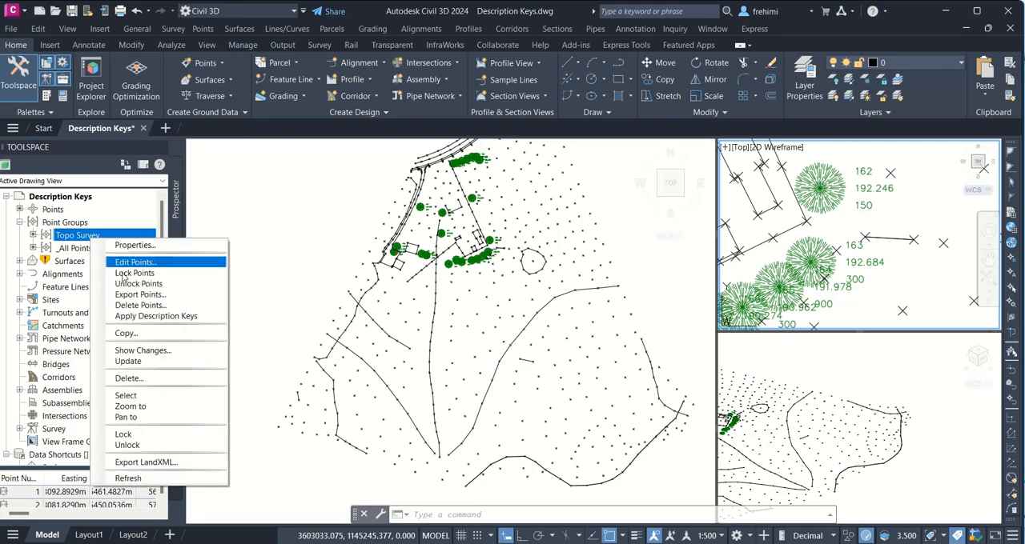
click(152, 316)
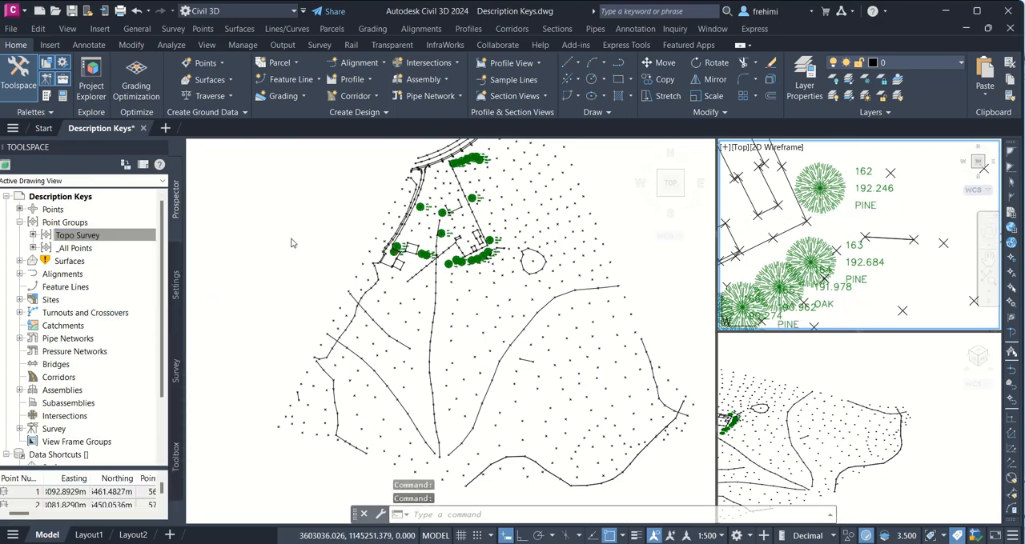
Step: Set the TR* key's format to "$0 $1mm $2" in the Essentials description key set and accept the key edits
click(176, 280)
right_click(81, 255)
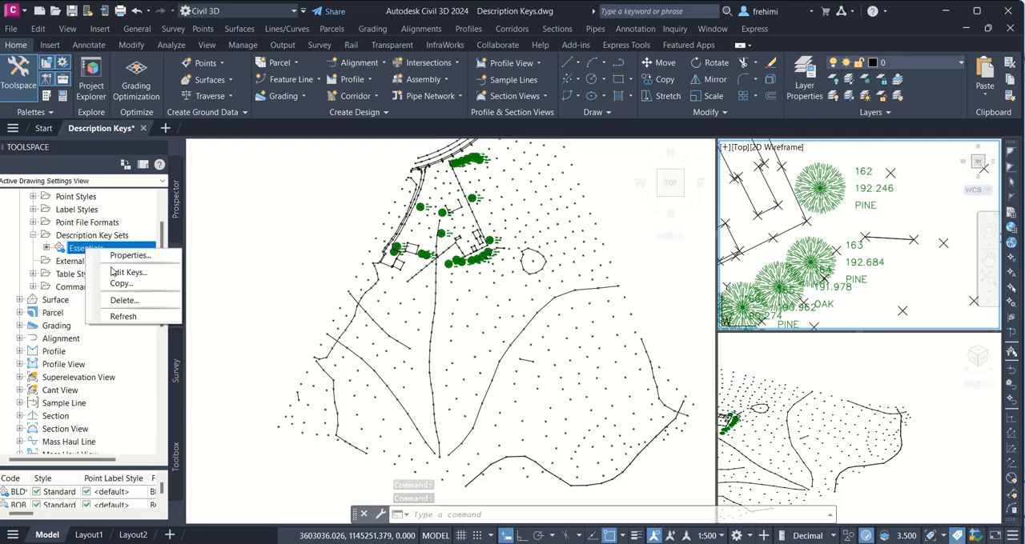
click(120, 272)
click(325, 303)
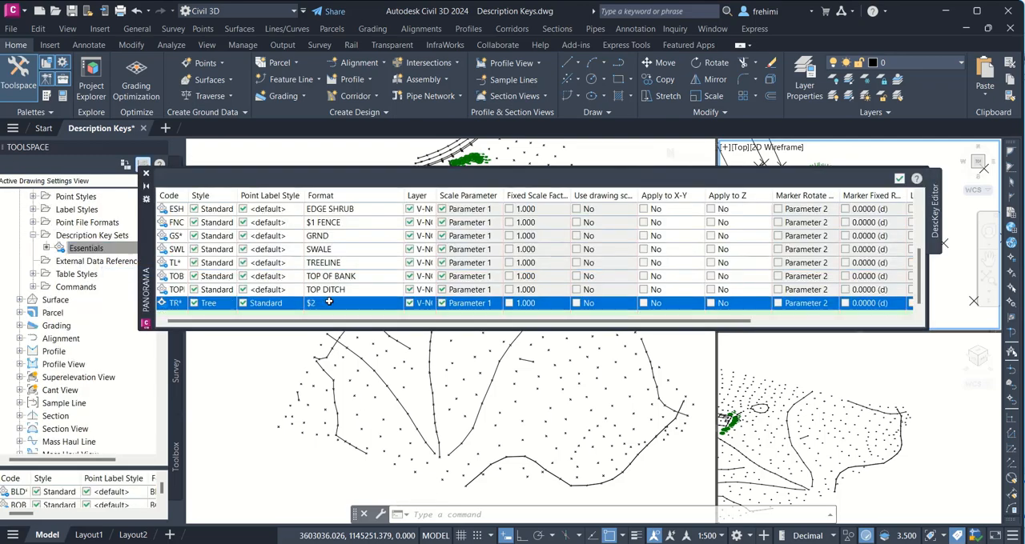
click(325, 303)
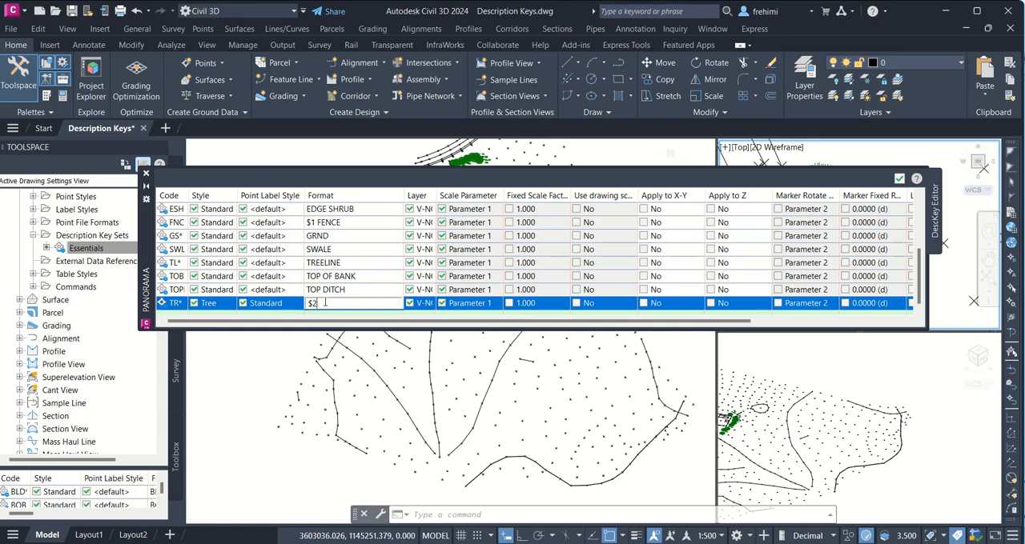
key(BackSpace)
text(0 $1mm)
text($2)
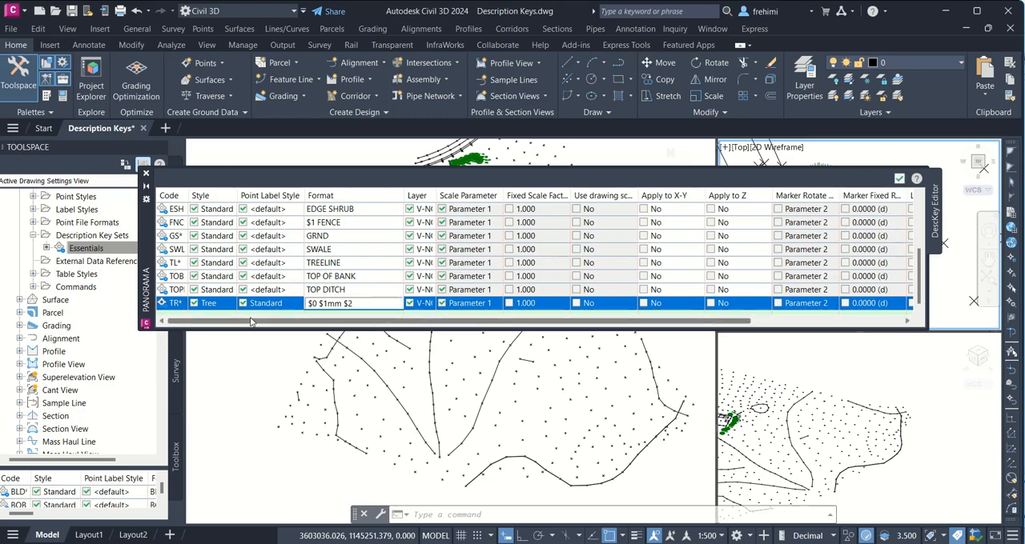
key(Return)
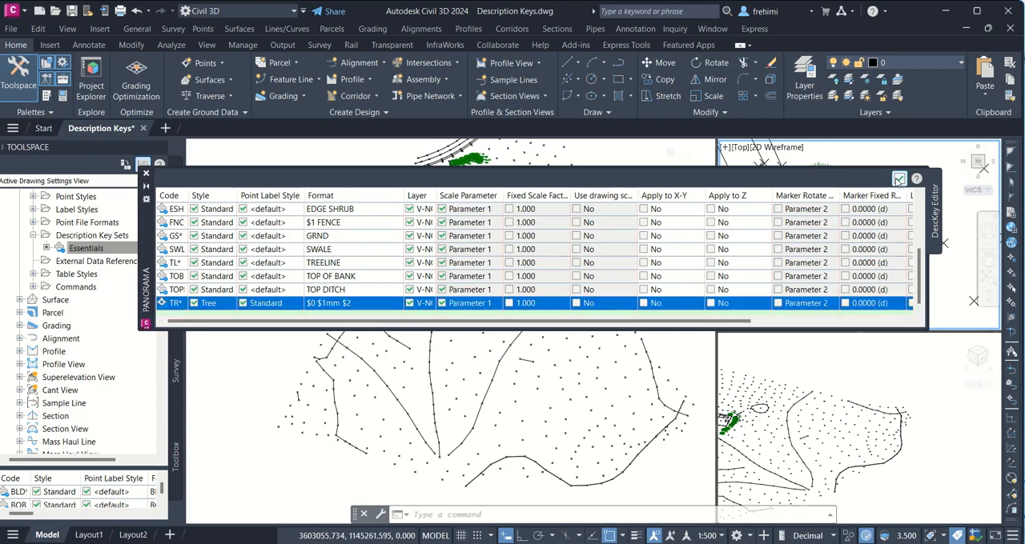
click(898, 177)
Step: Reapply the description keys to the Topo Survey point group so the tree labels use the "$0 $1mm $2" format
click(179, 210)
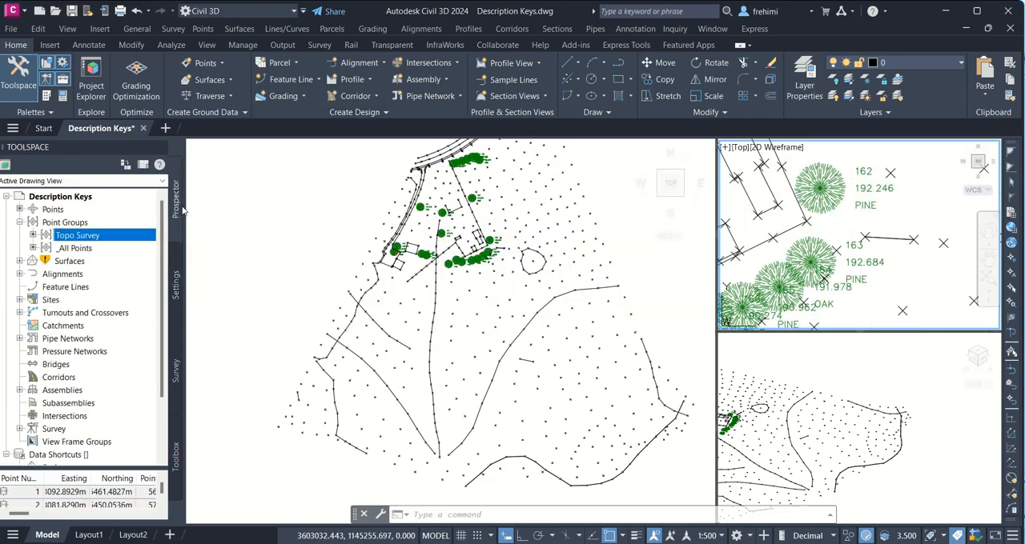
right_click(102, 237)
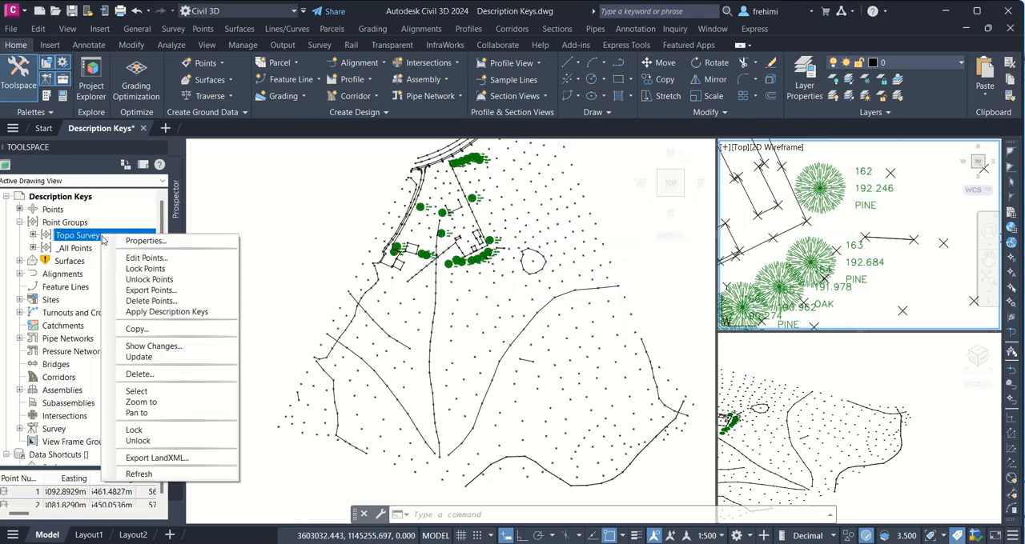
click(170, 312)
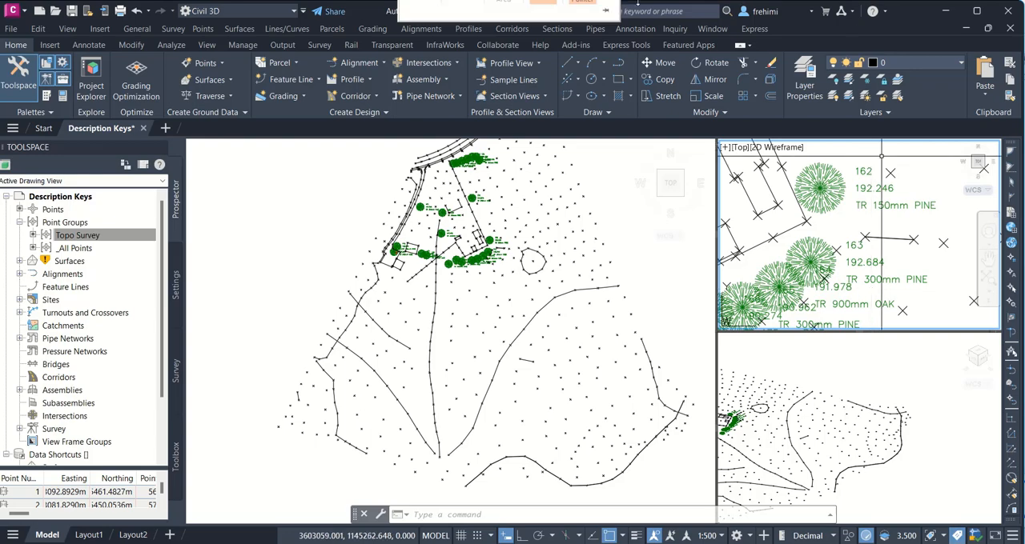
mouse_move(469, 30)
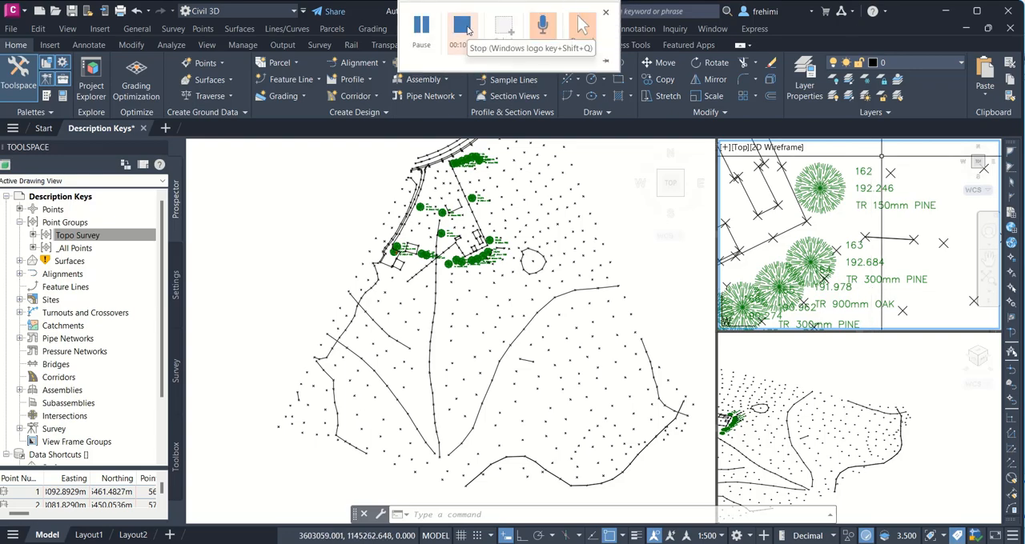